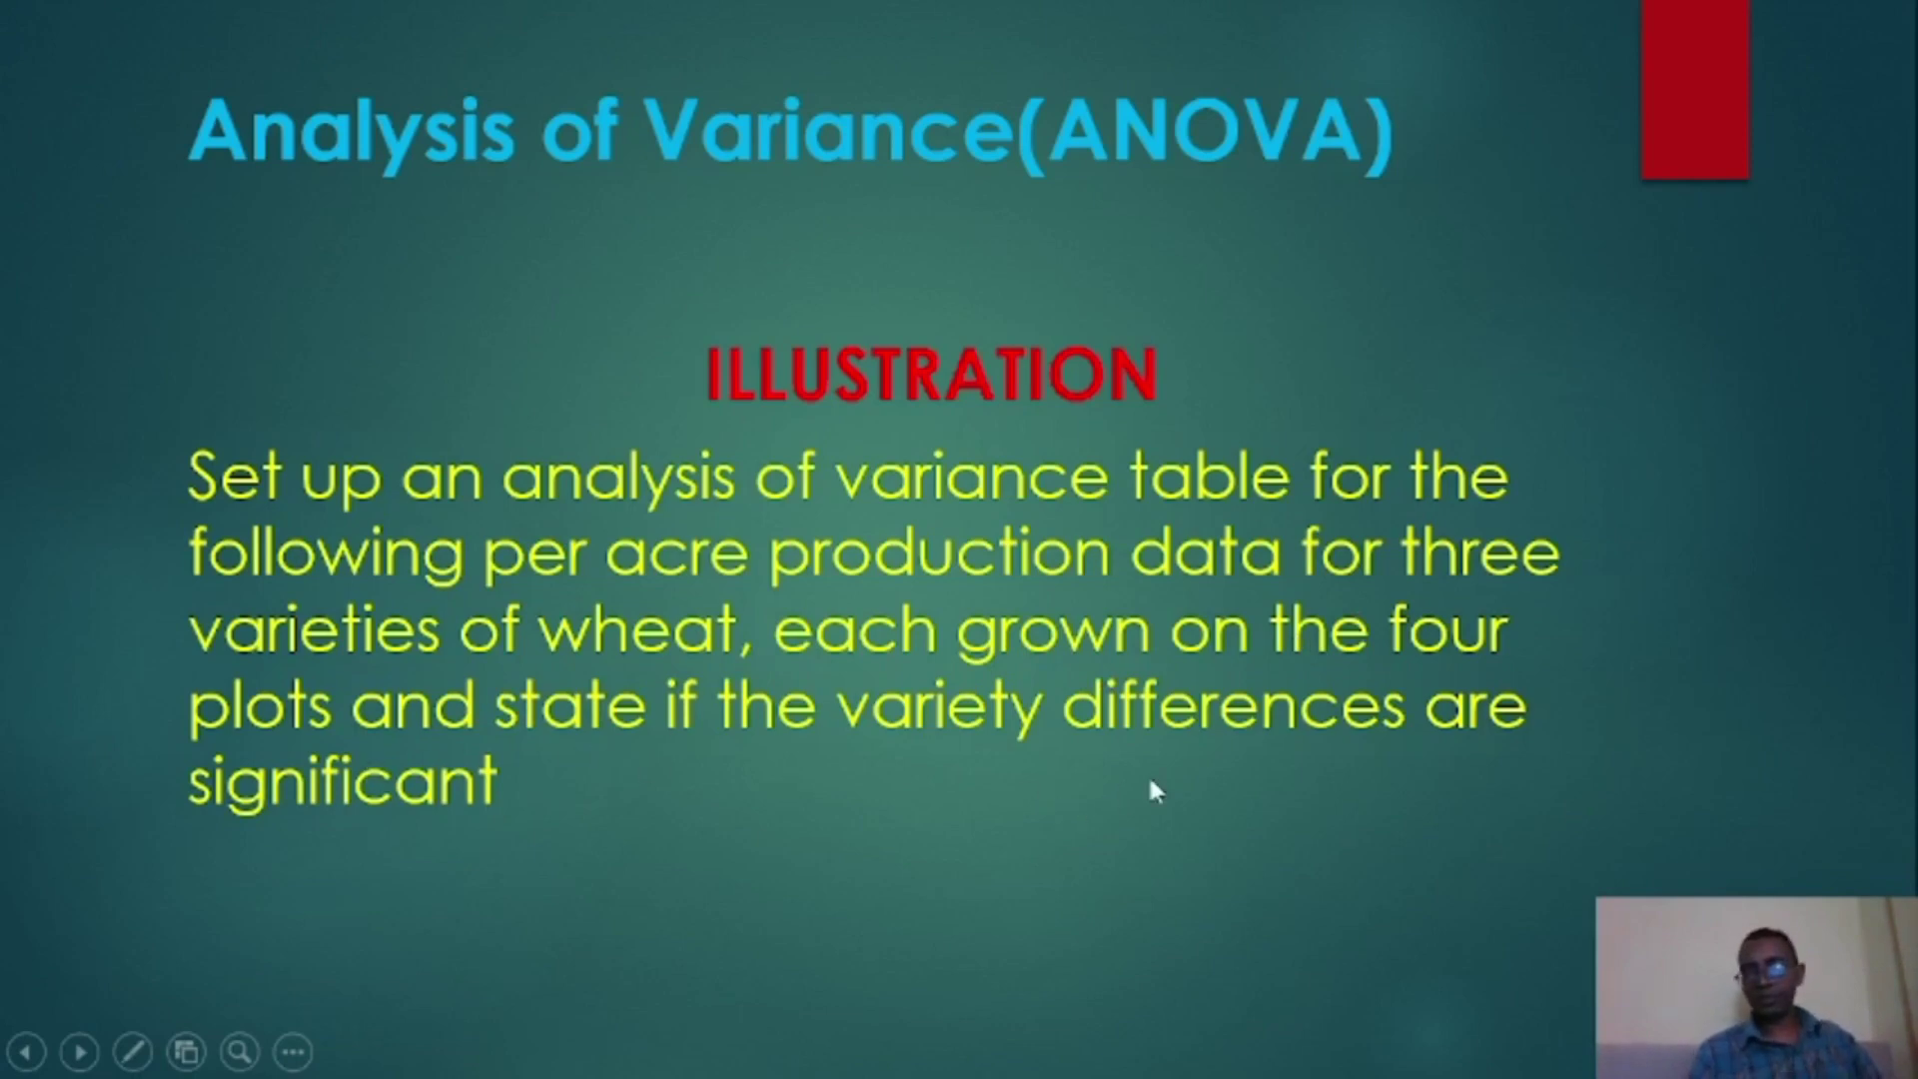
# Advance the slideshow to the slide showing the variety A–C output table.
pyautogui.press('Right')
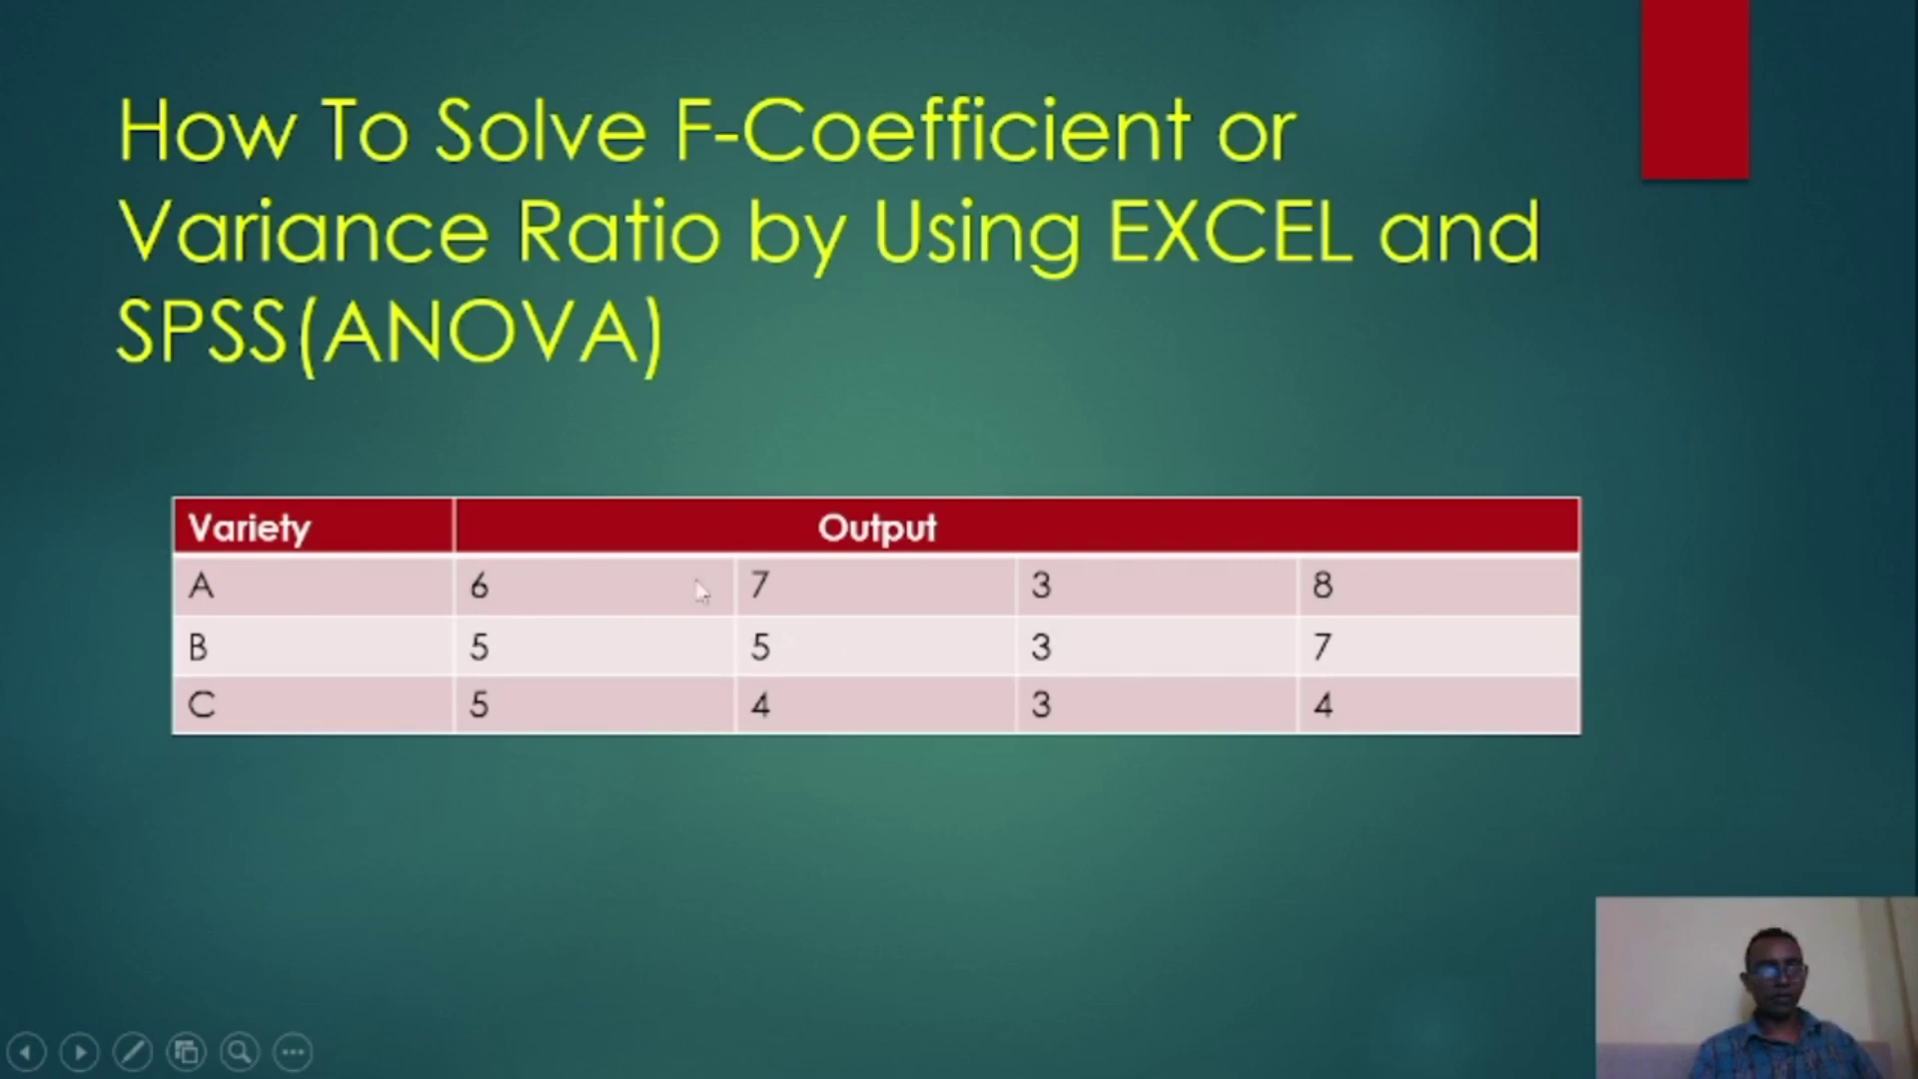
# Go past the final slide, step back to the variety data slide, then exit to editing view.
pyautogui.click(1204, 711)
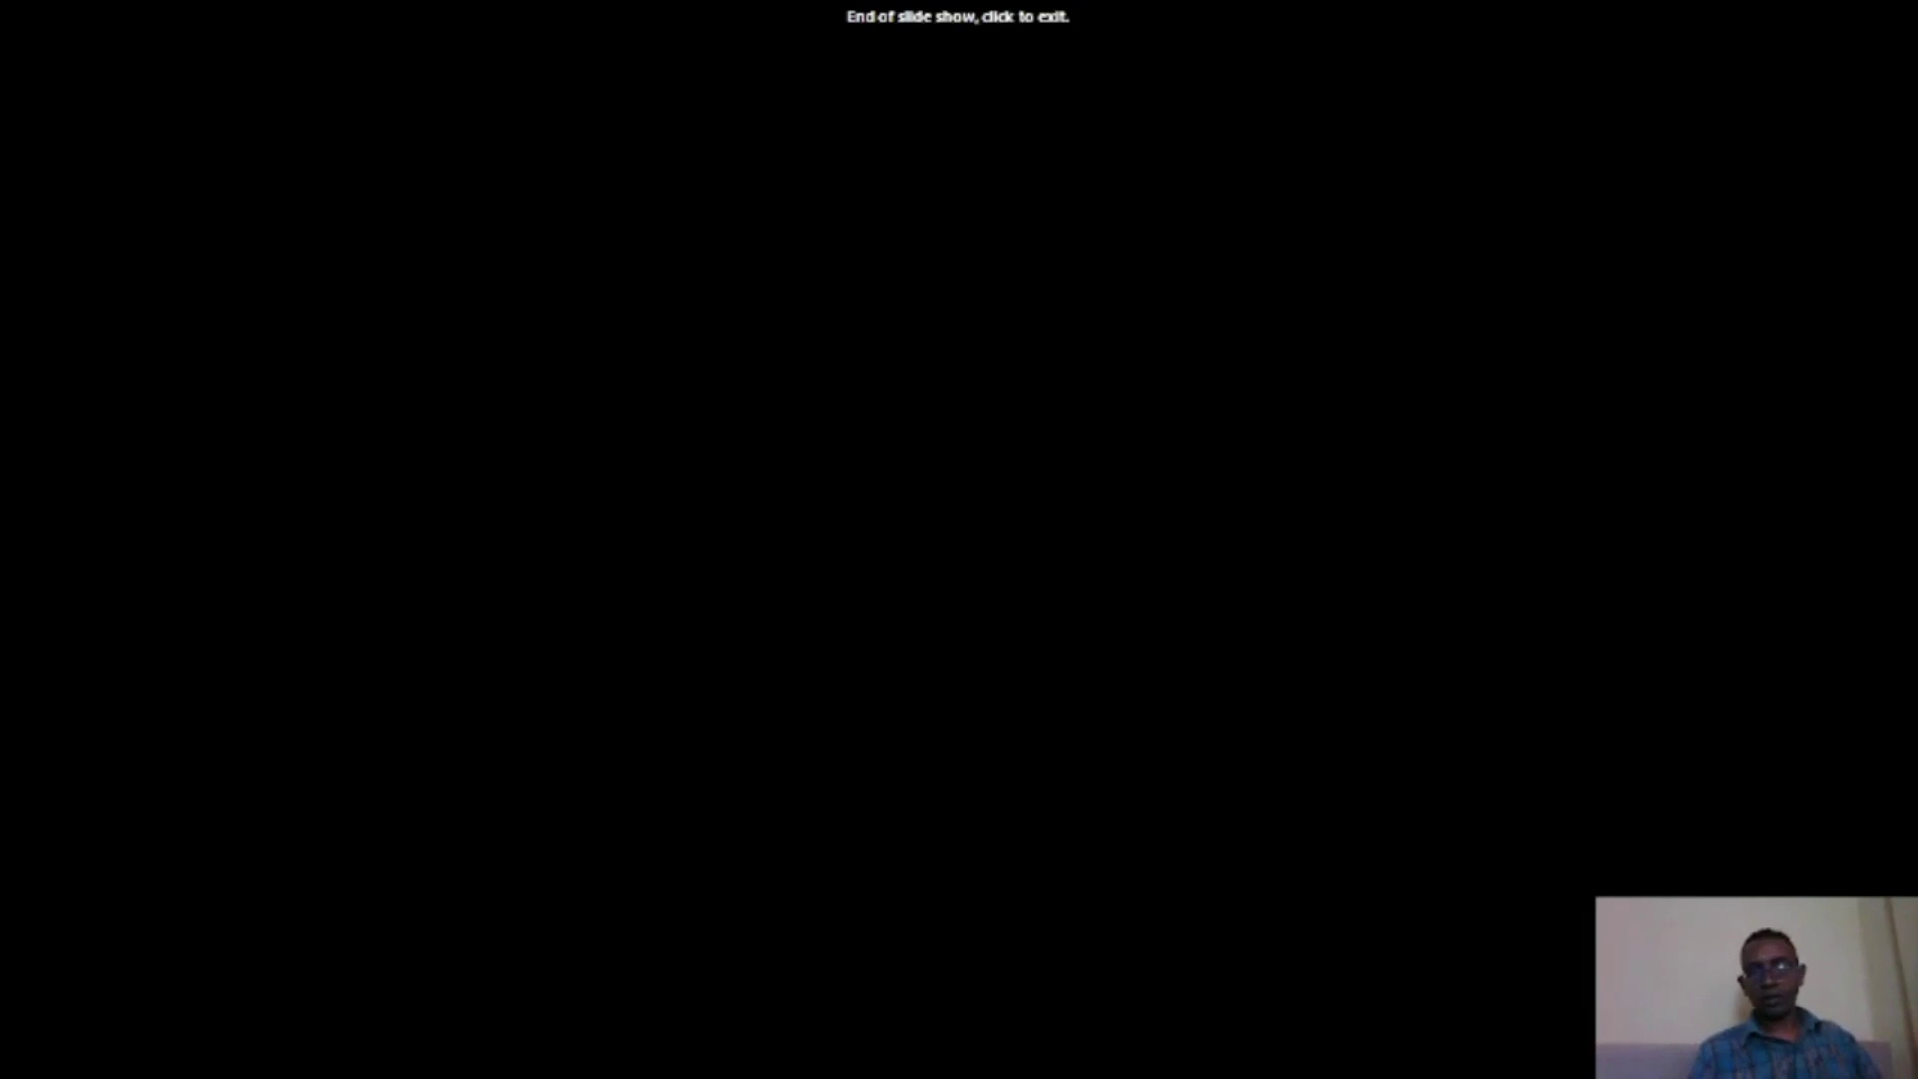
pyautogui.press('Left')
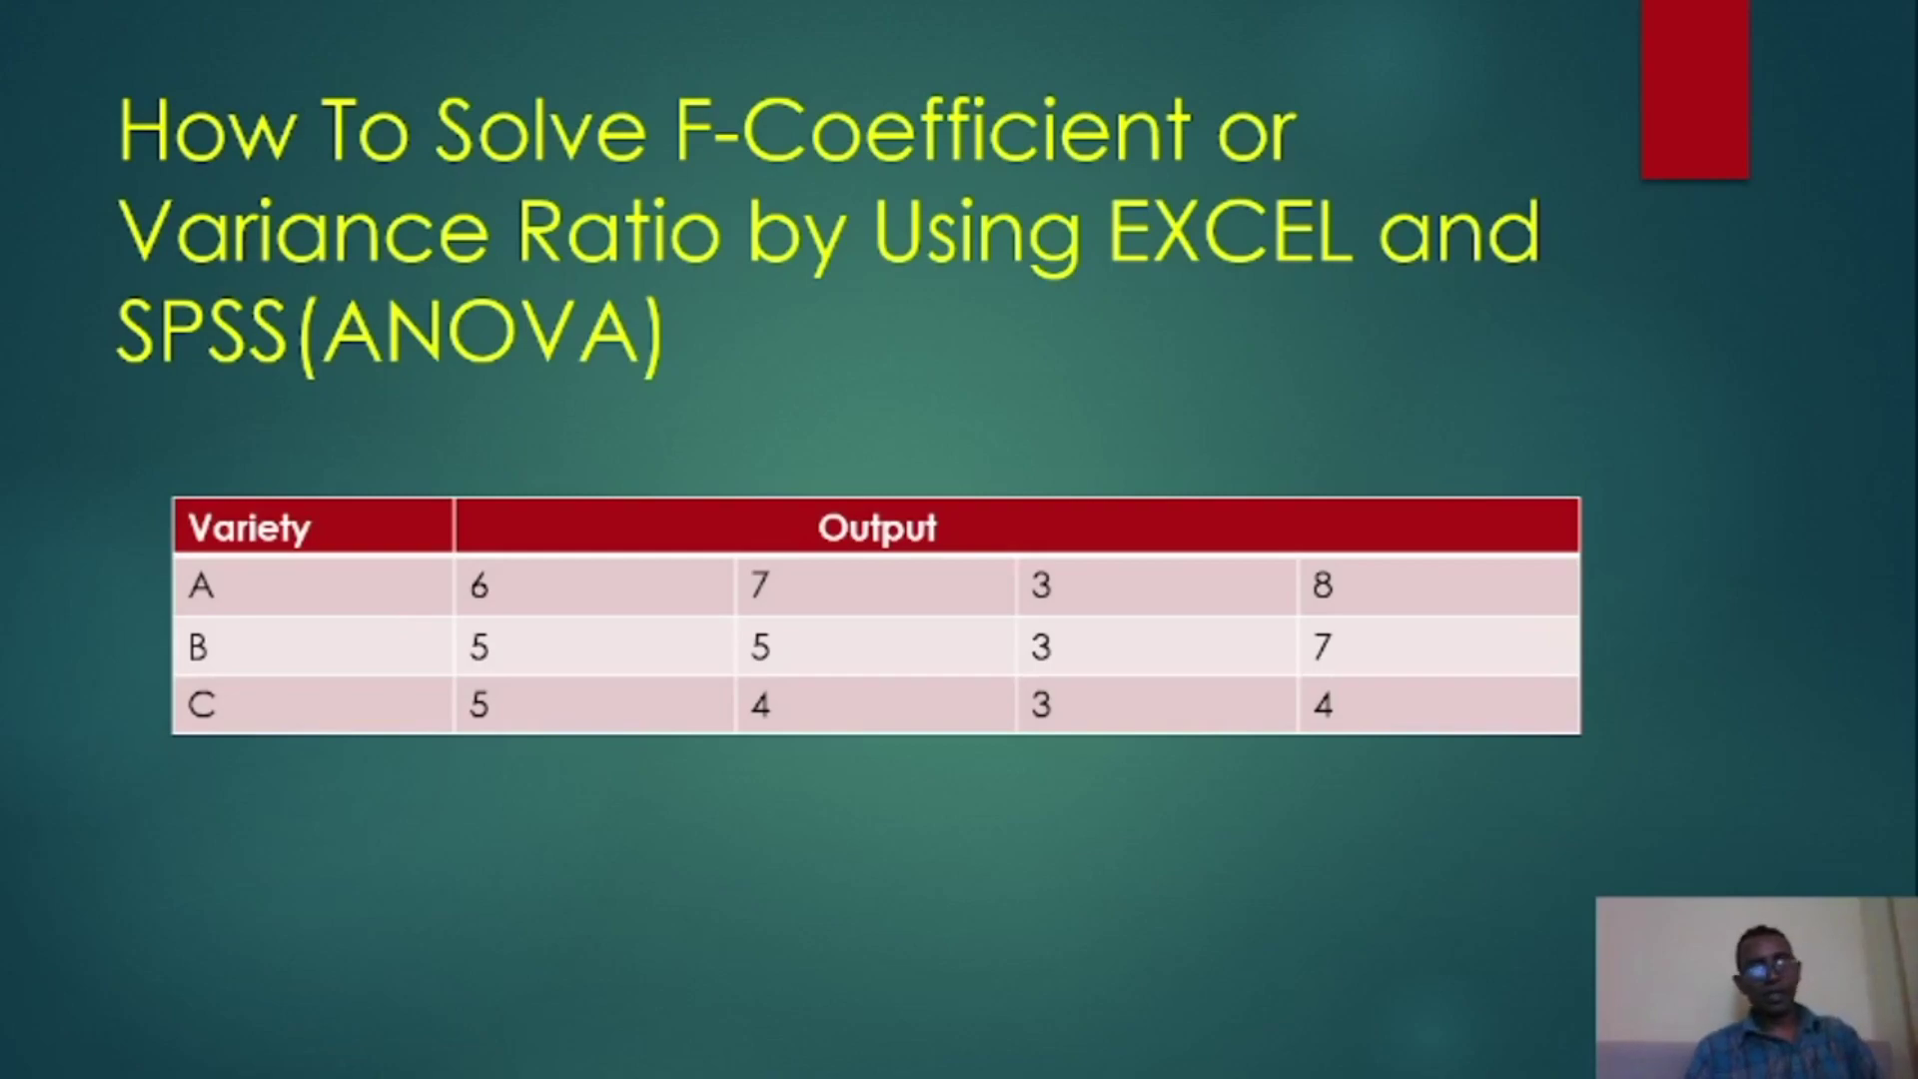
pyautogui.press('Escape')
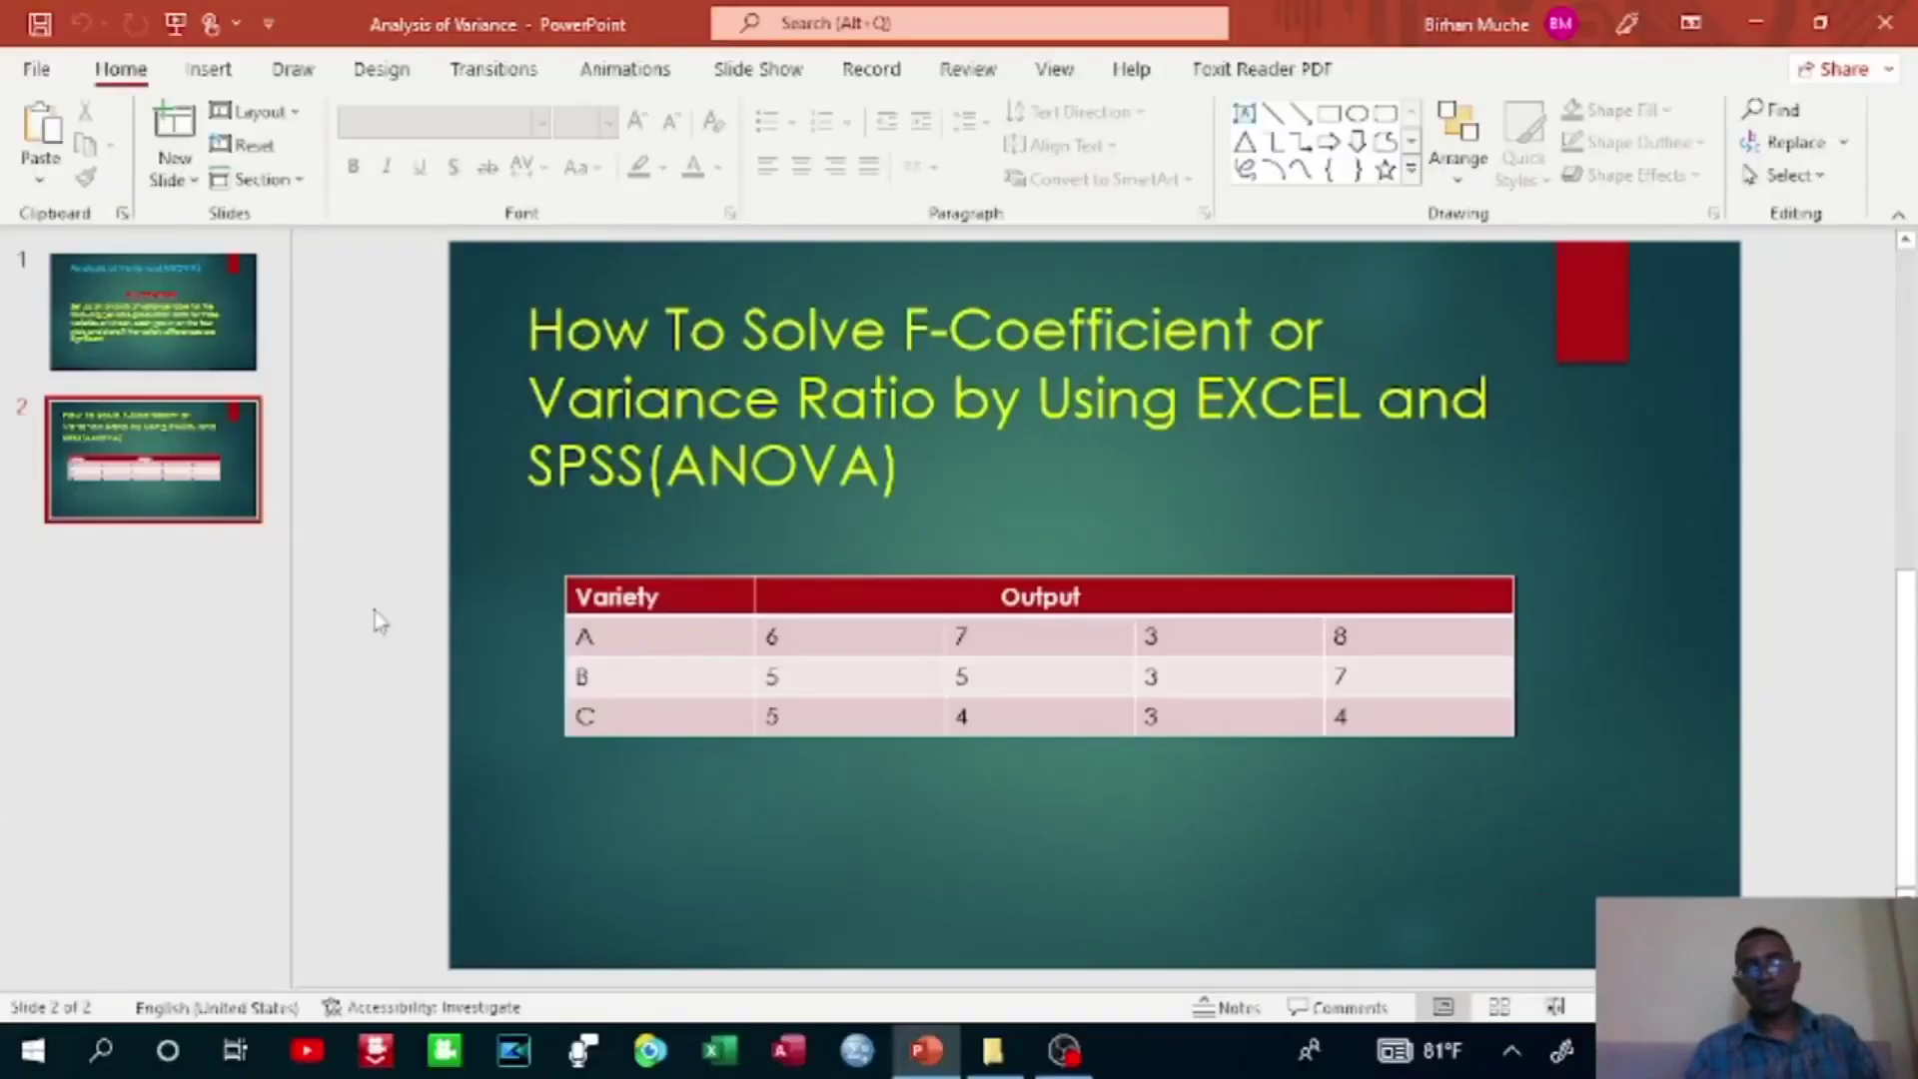
# Open the anova workbook from the file folder and show Excel's Data ribbon.
pyautogui.click(1755, 24)
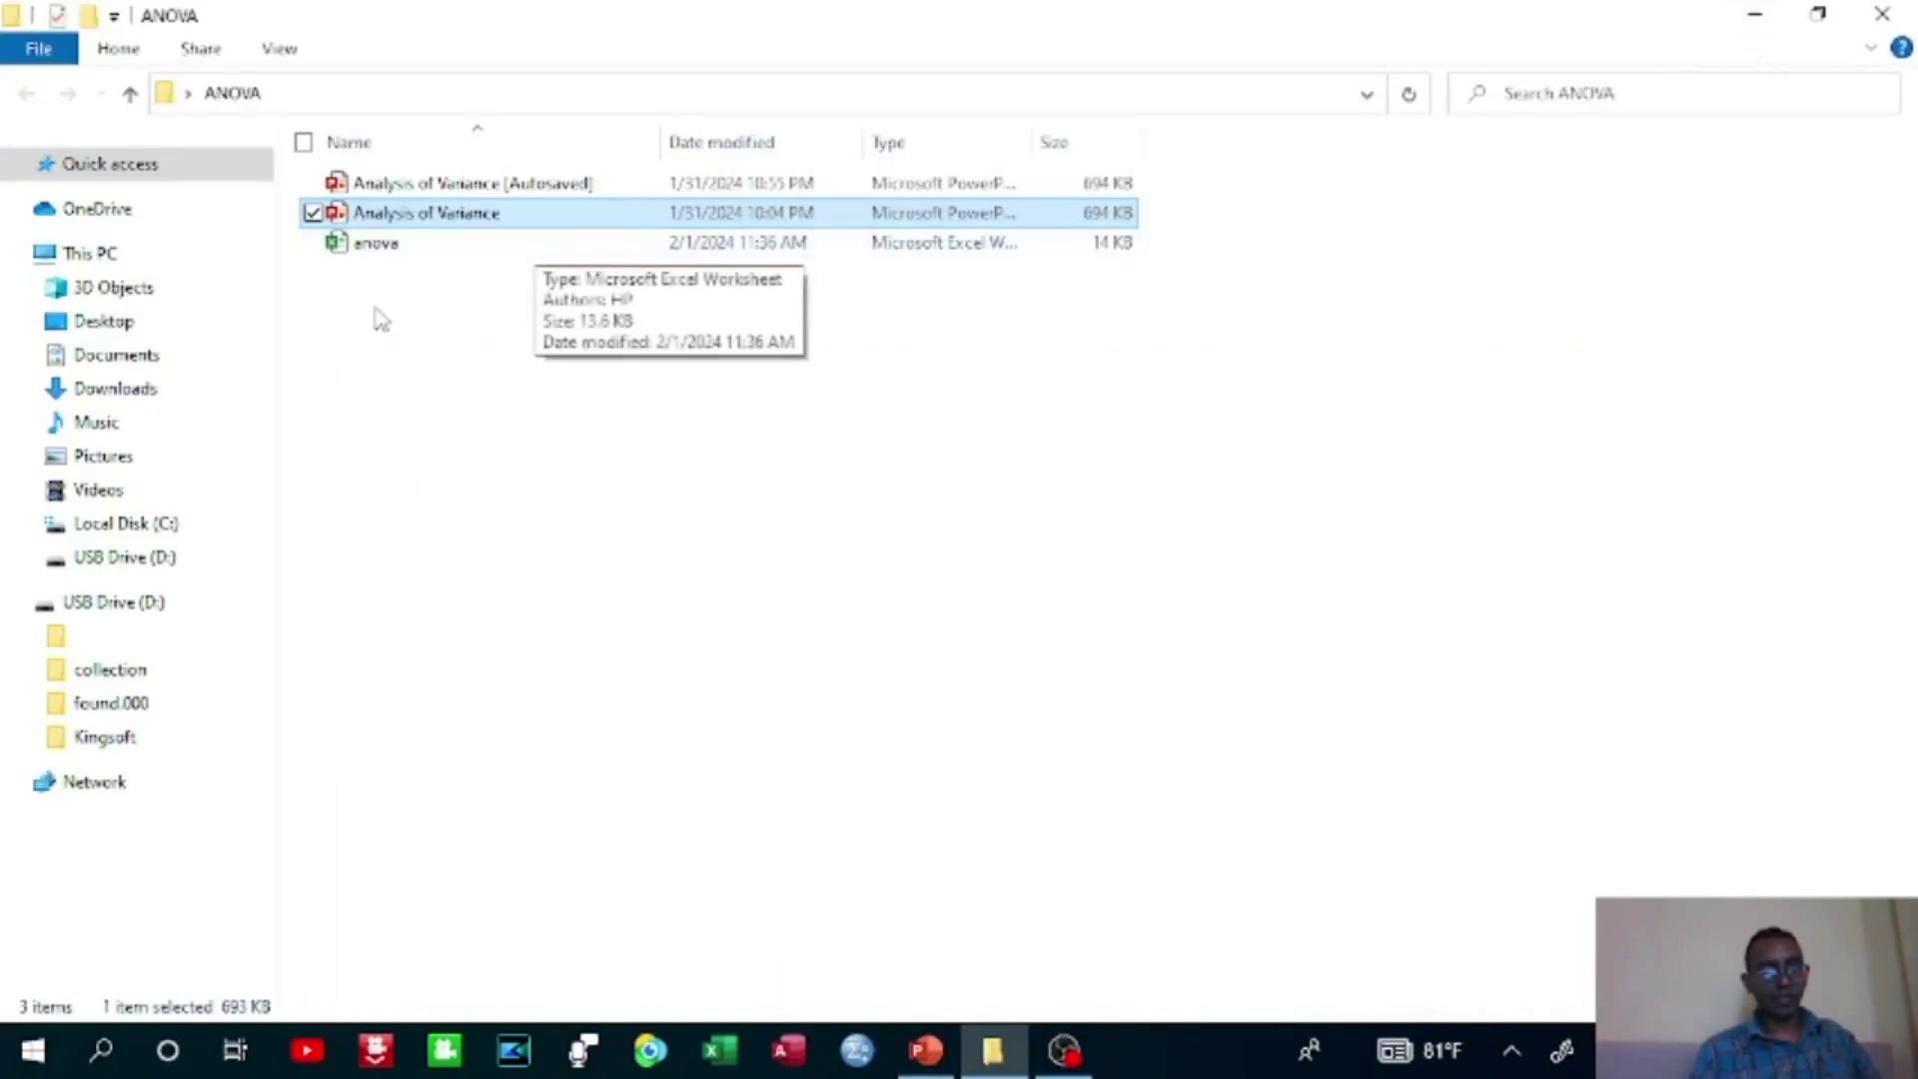
pyautogui.doubleClick(411, 250)
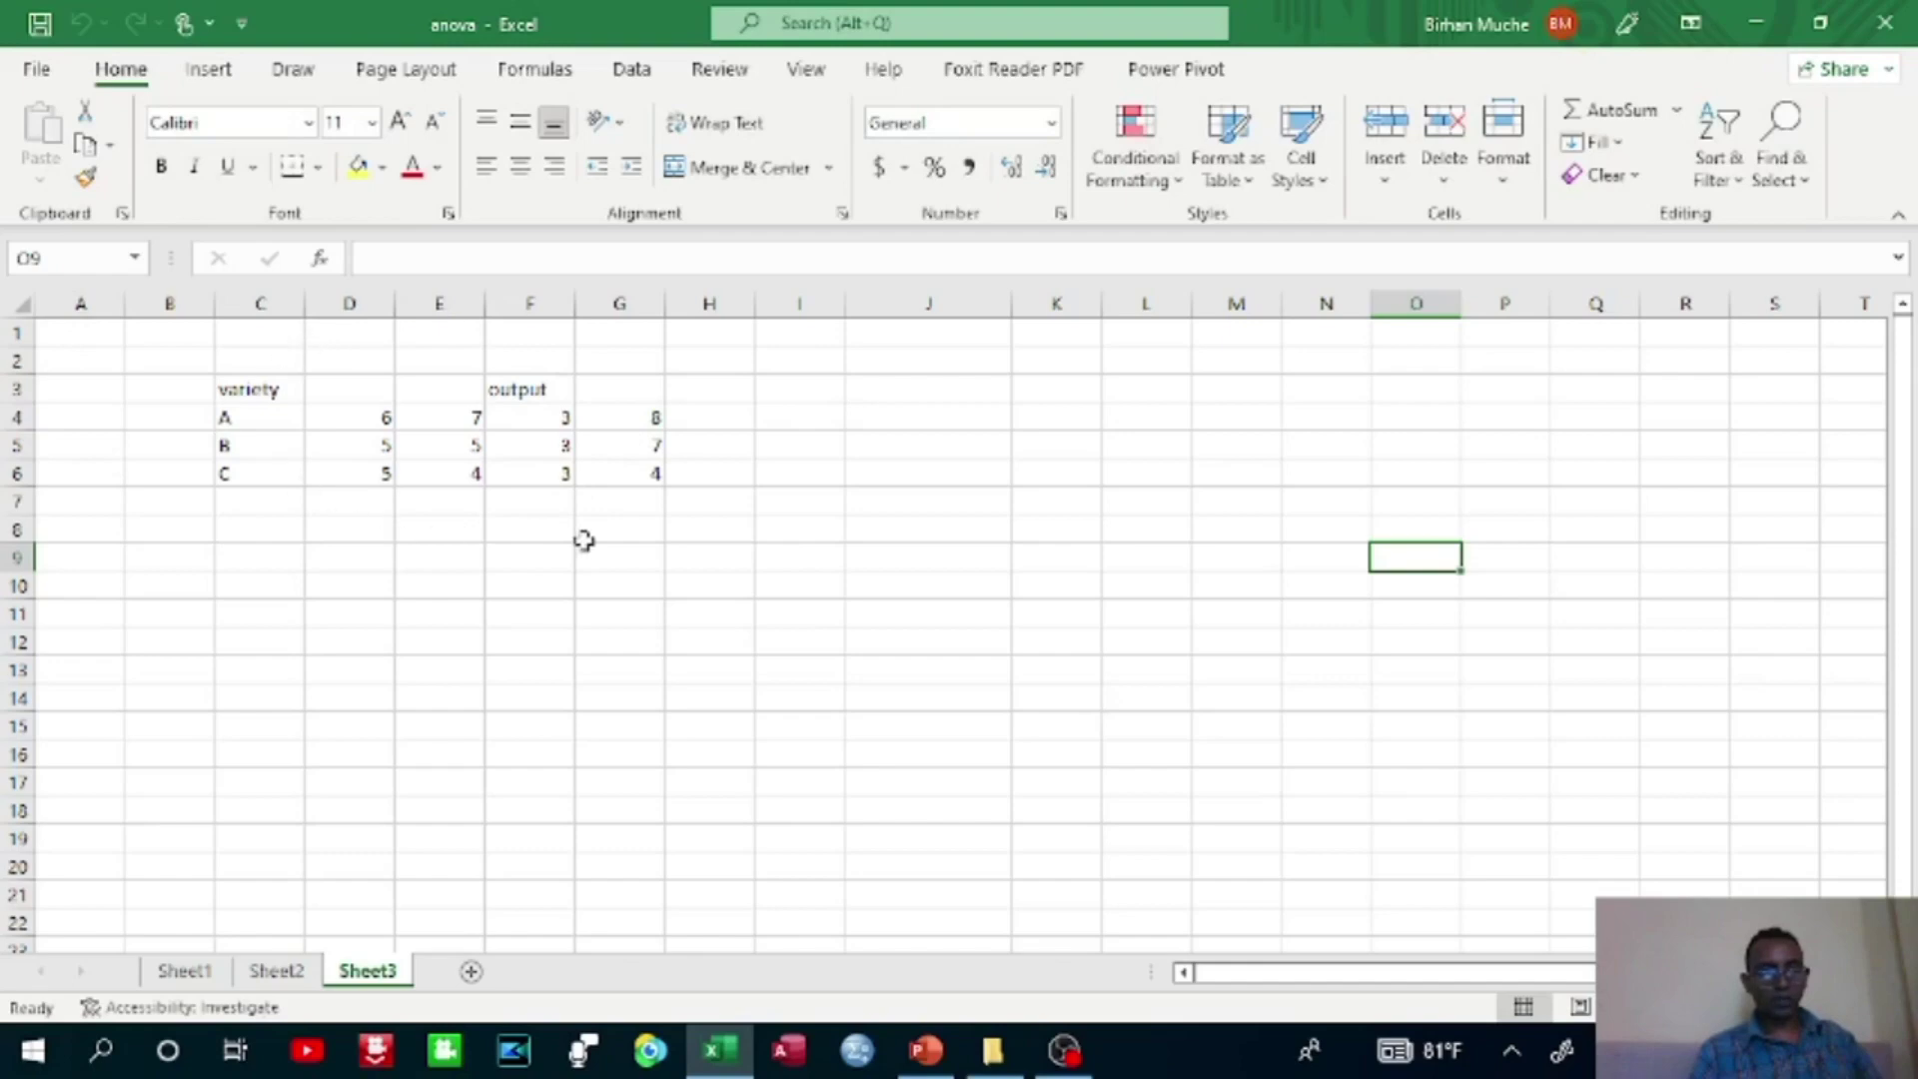
pyautogui.click(927, 1051)
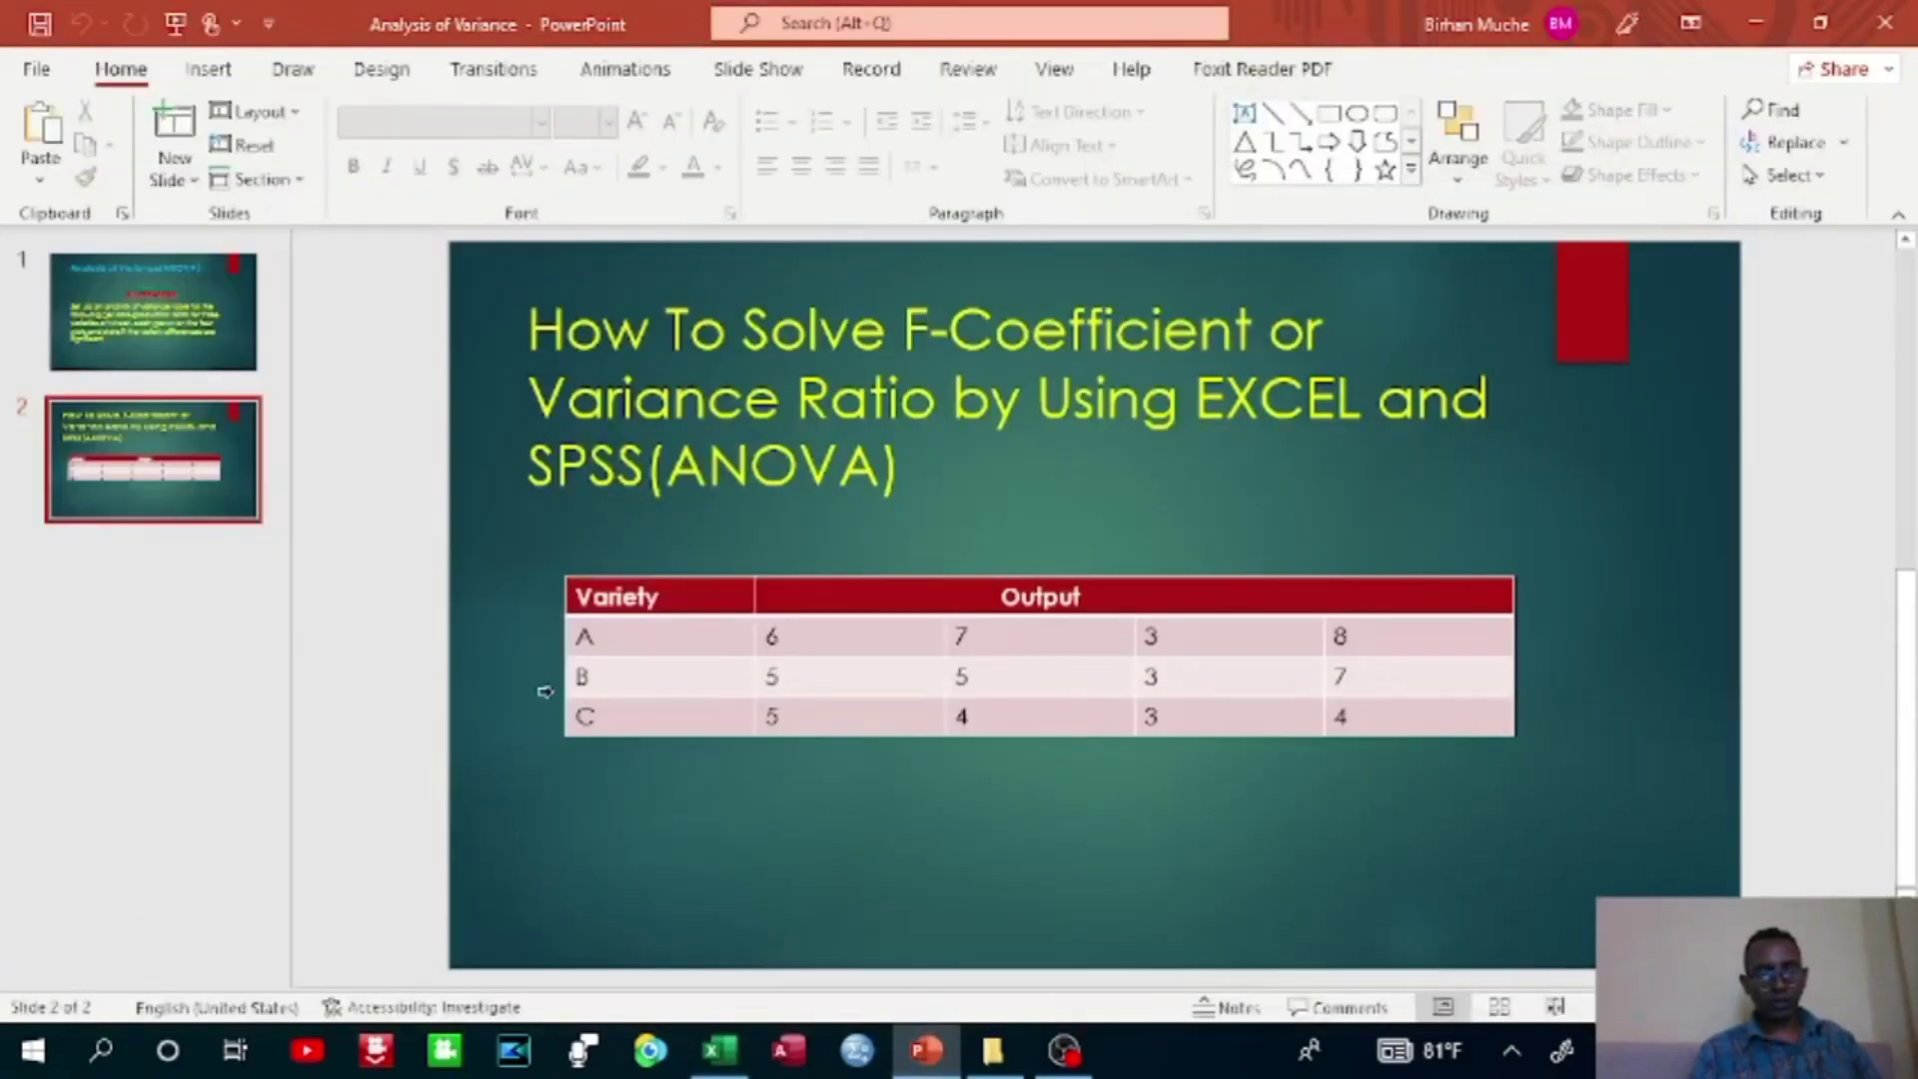
pyautogui.click(1757, 22)
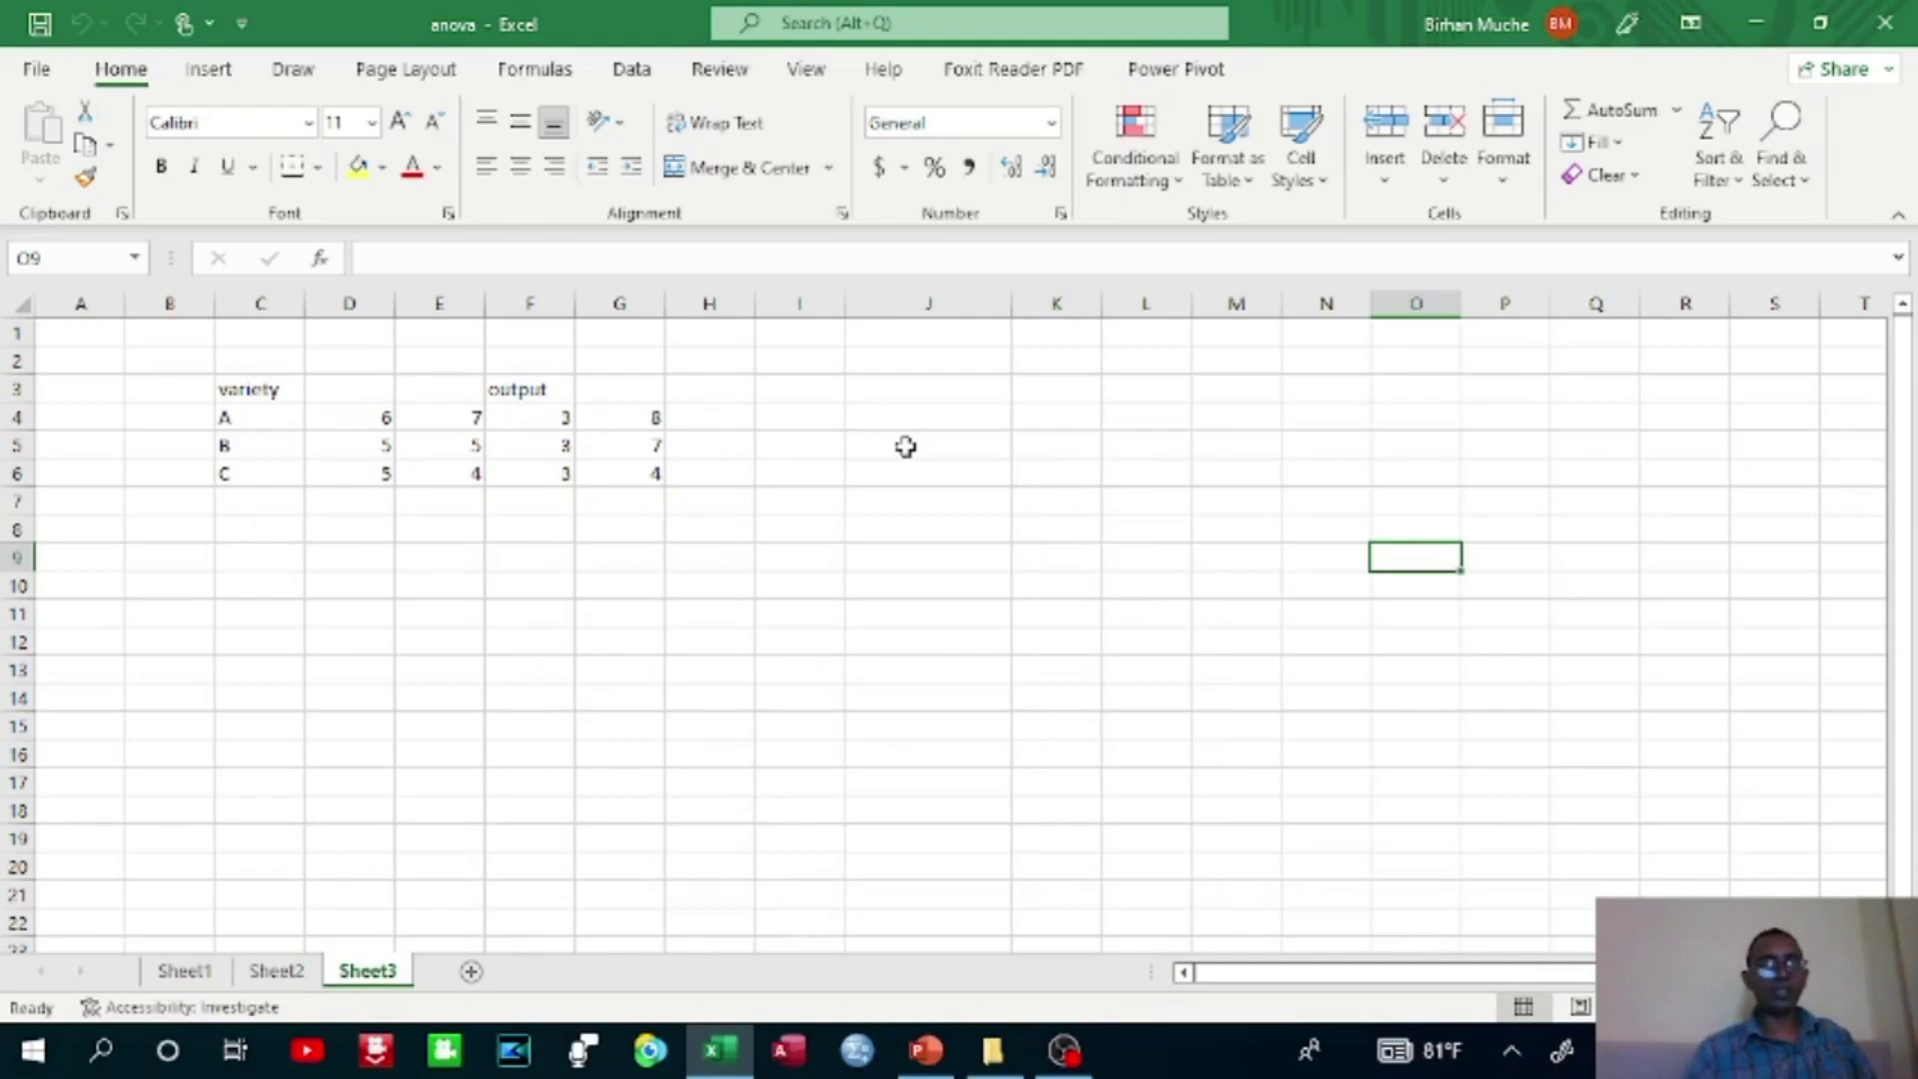
pyautogui.click(649, 62)
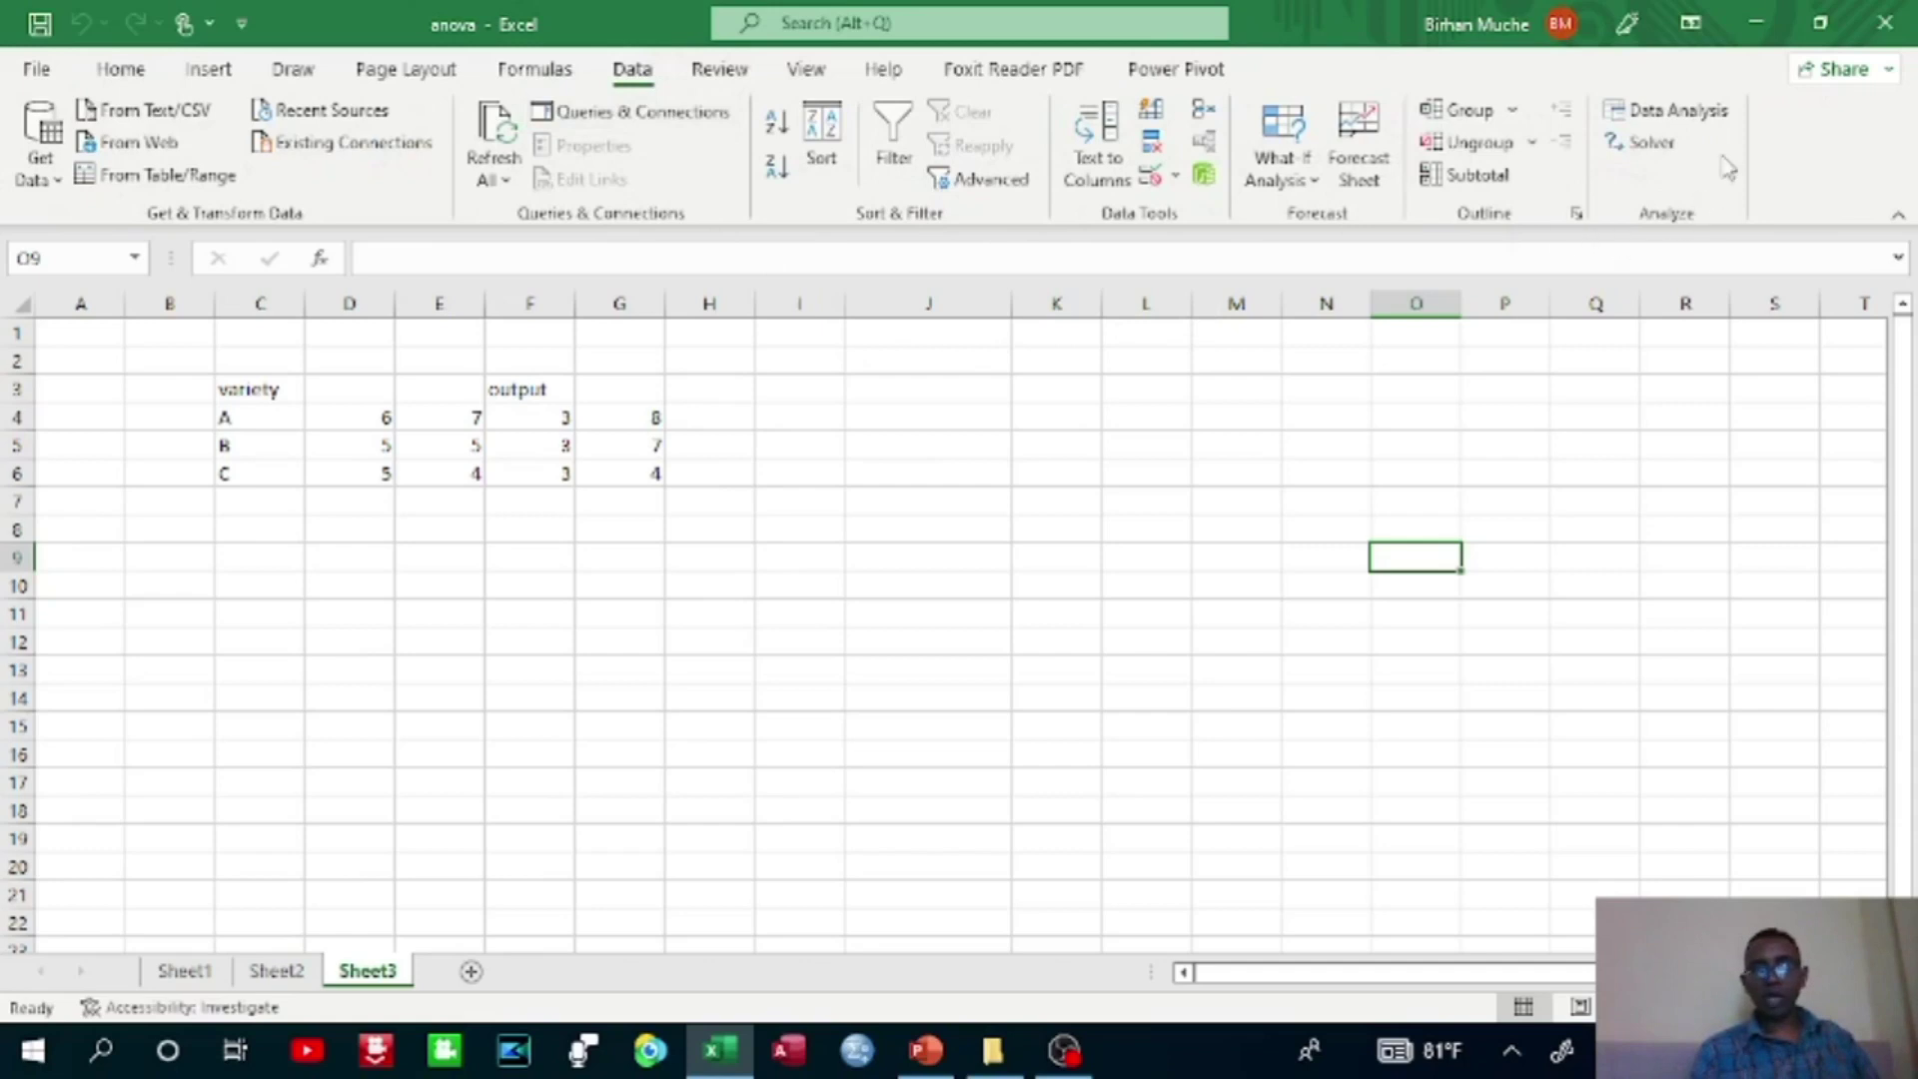
# Choose Anova: Single Factor from the Data Analysis tools.
pyautogui.click(1649, 114)
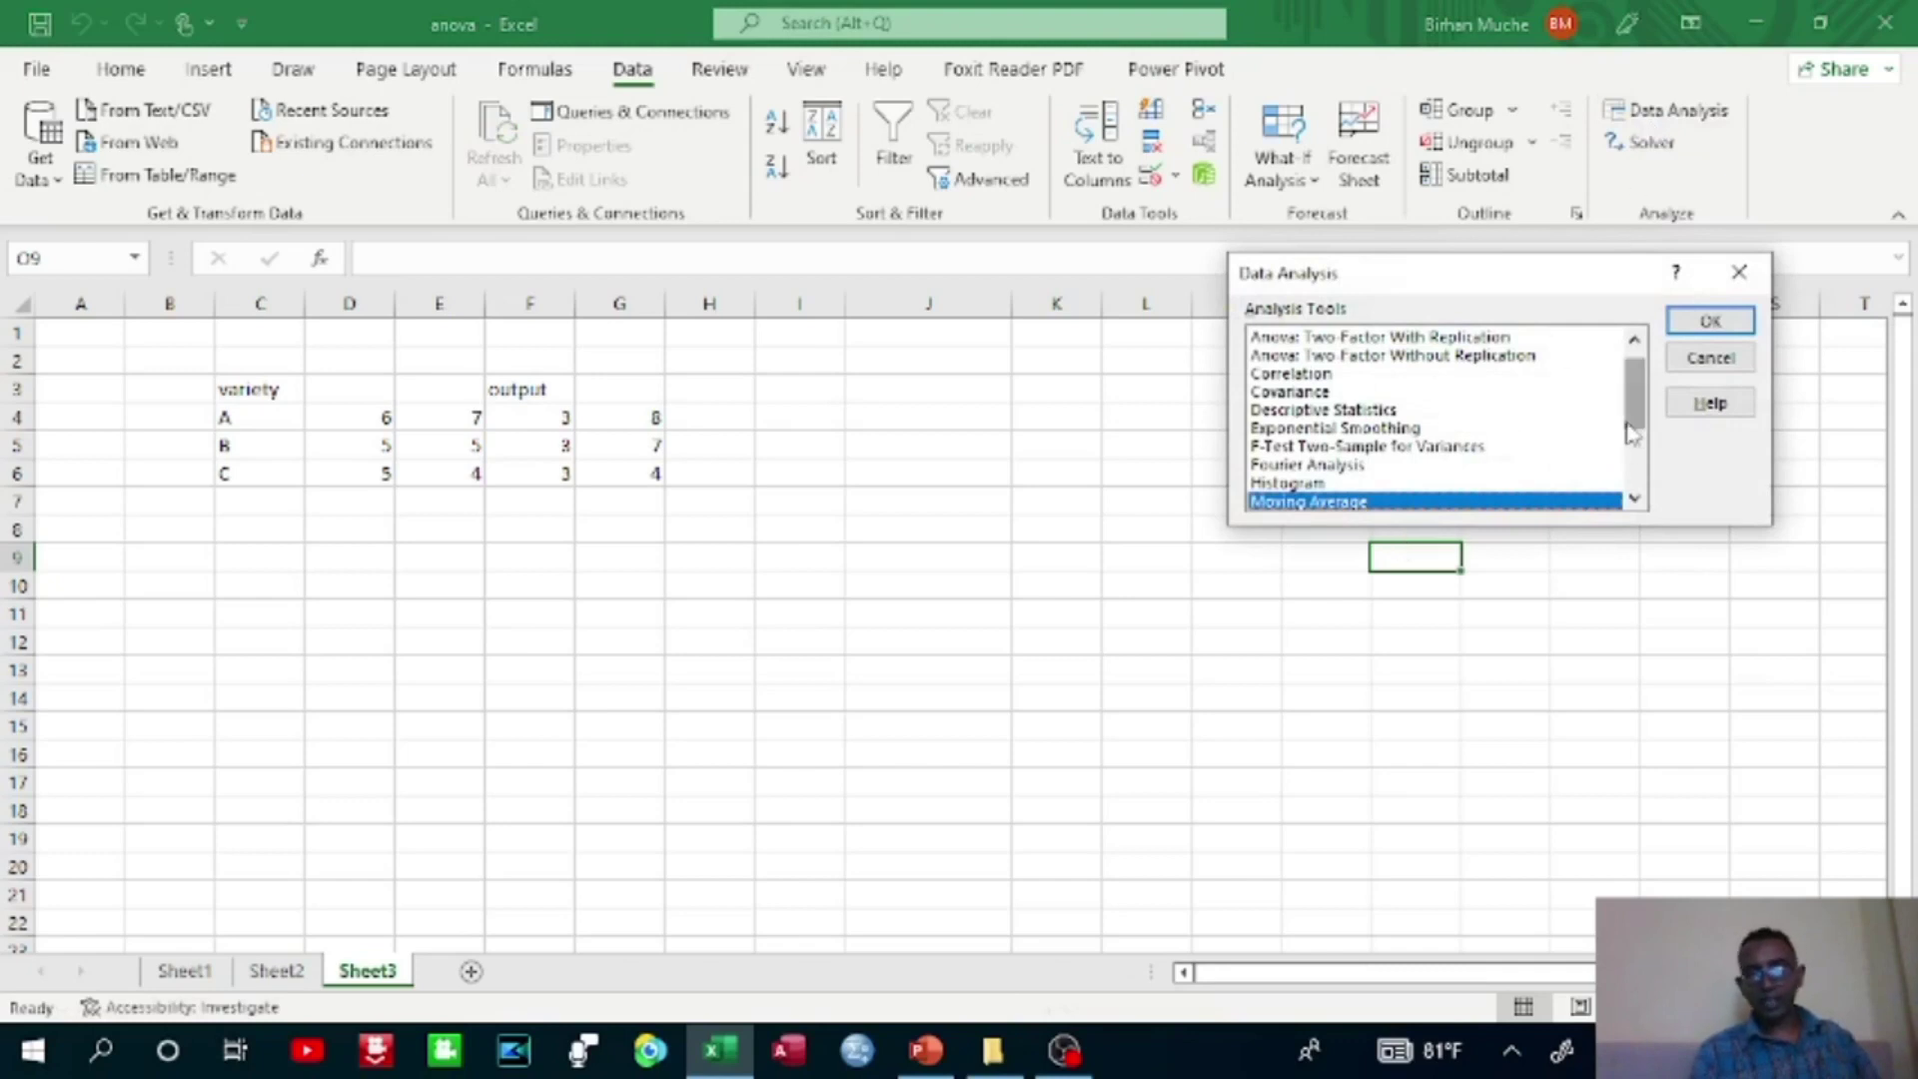
pyautogui.click(1634, 341)
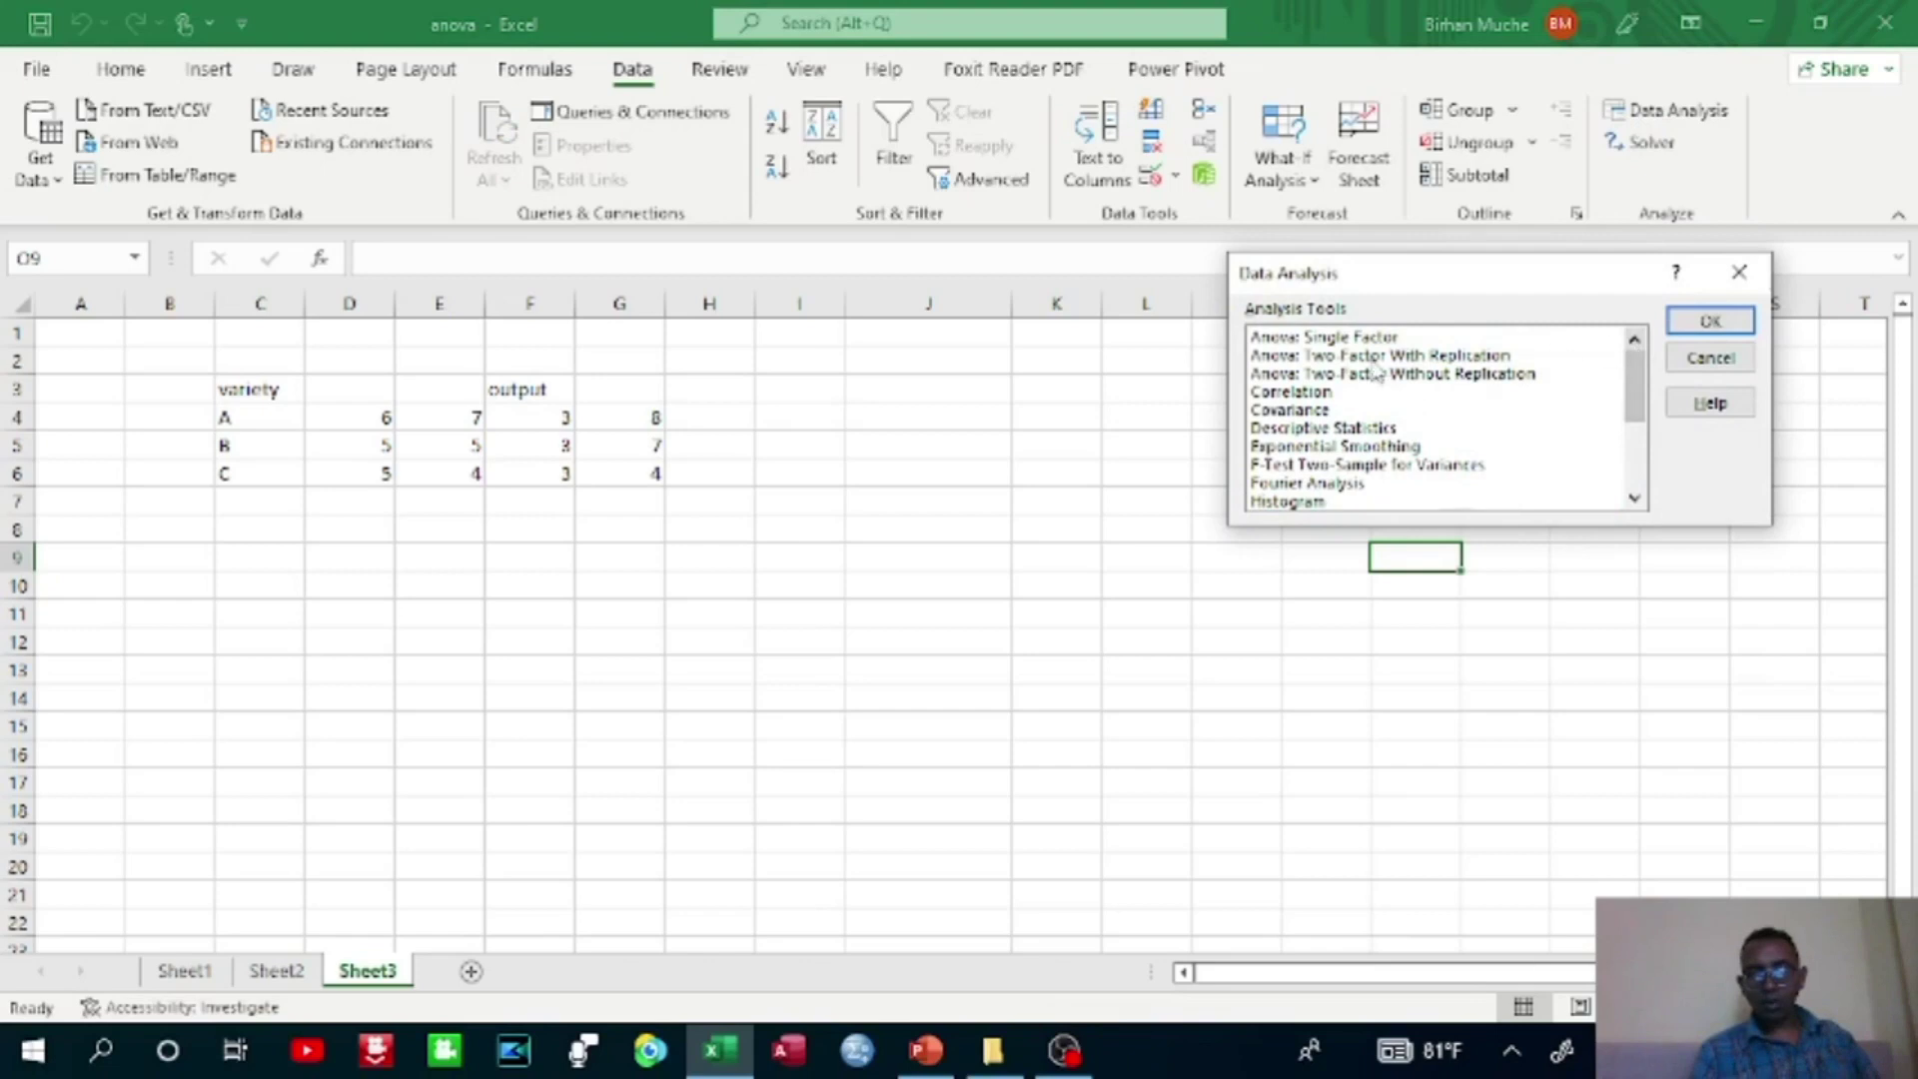
pyautogui.doubleClick(1347, 339)
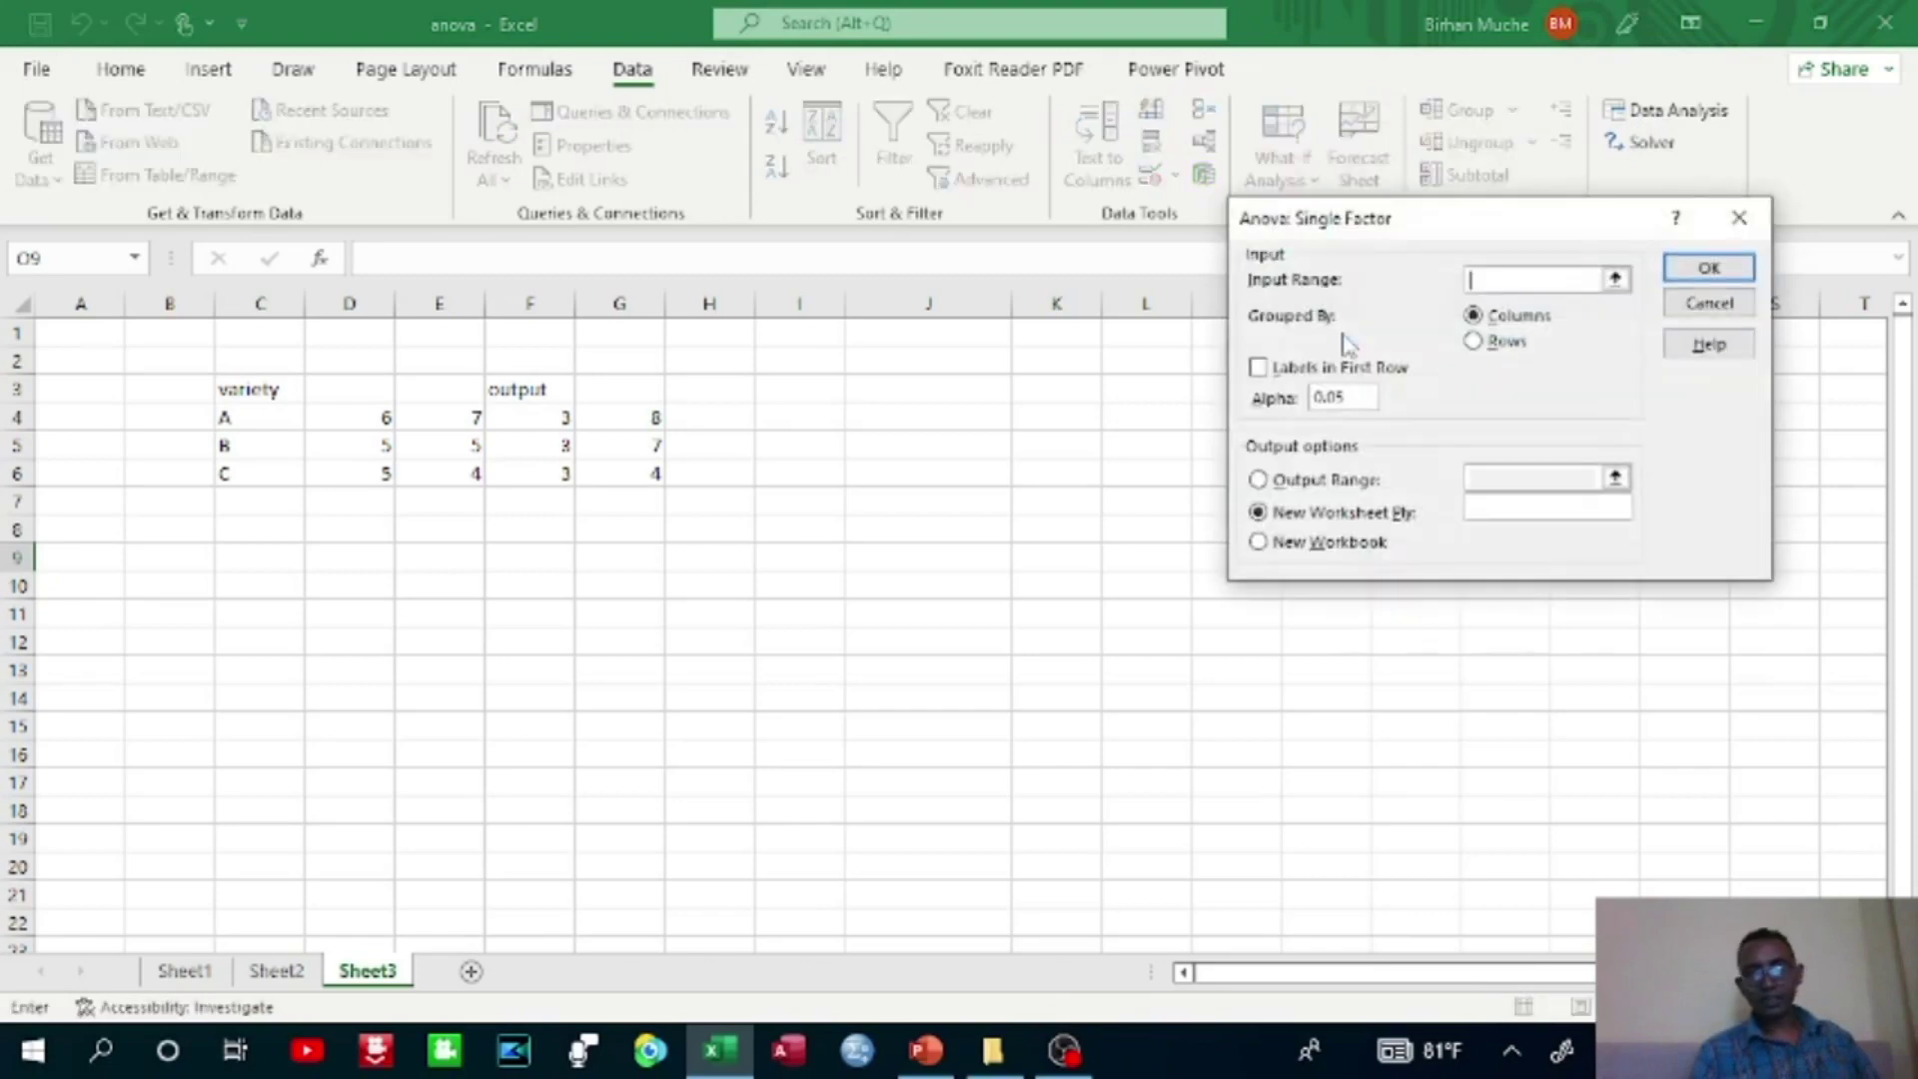
# Set the ANOVA input range to $C$4:$G$6, grouped by rows.
pyautogui.click(1615, 280)
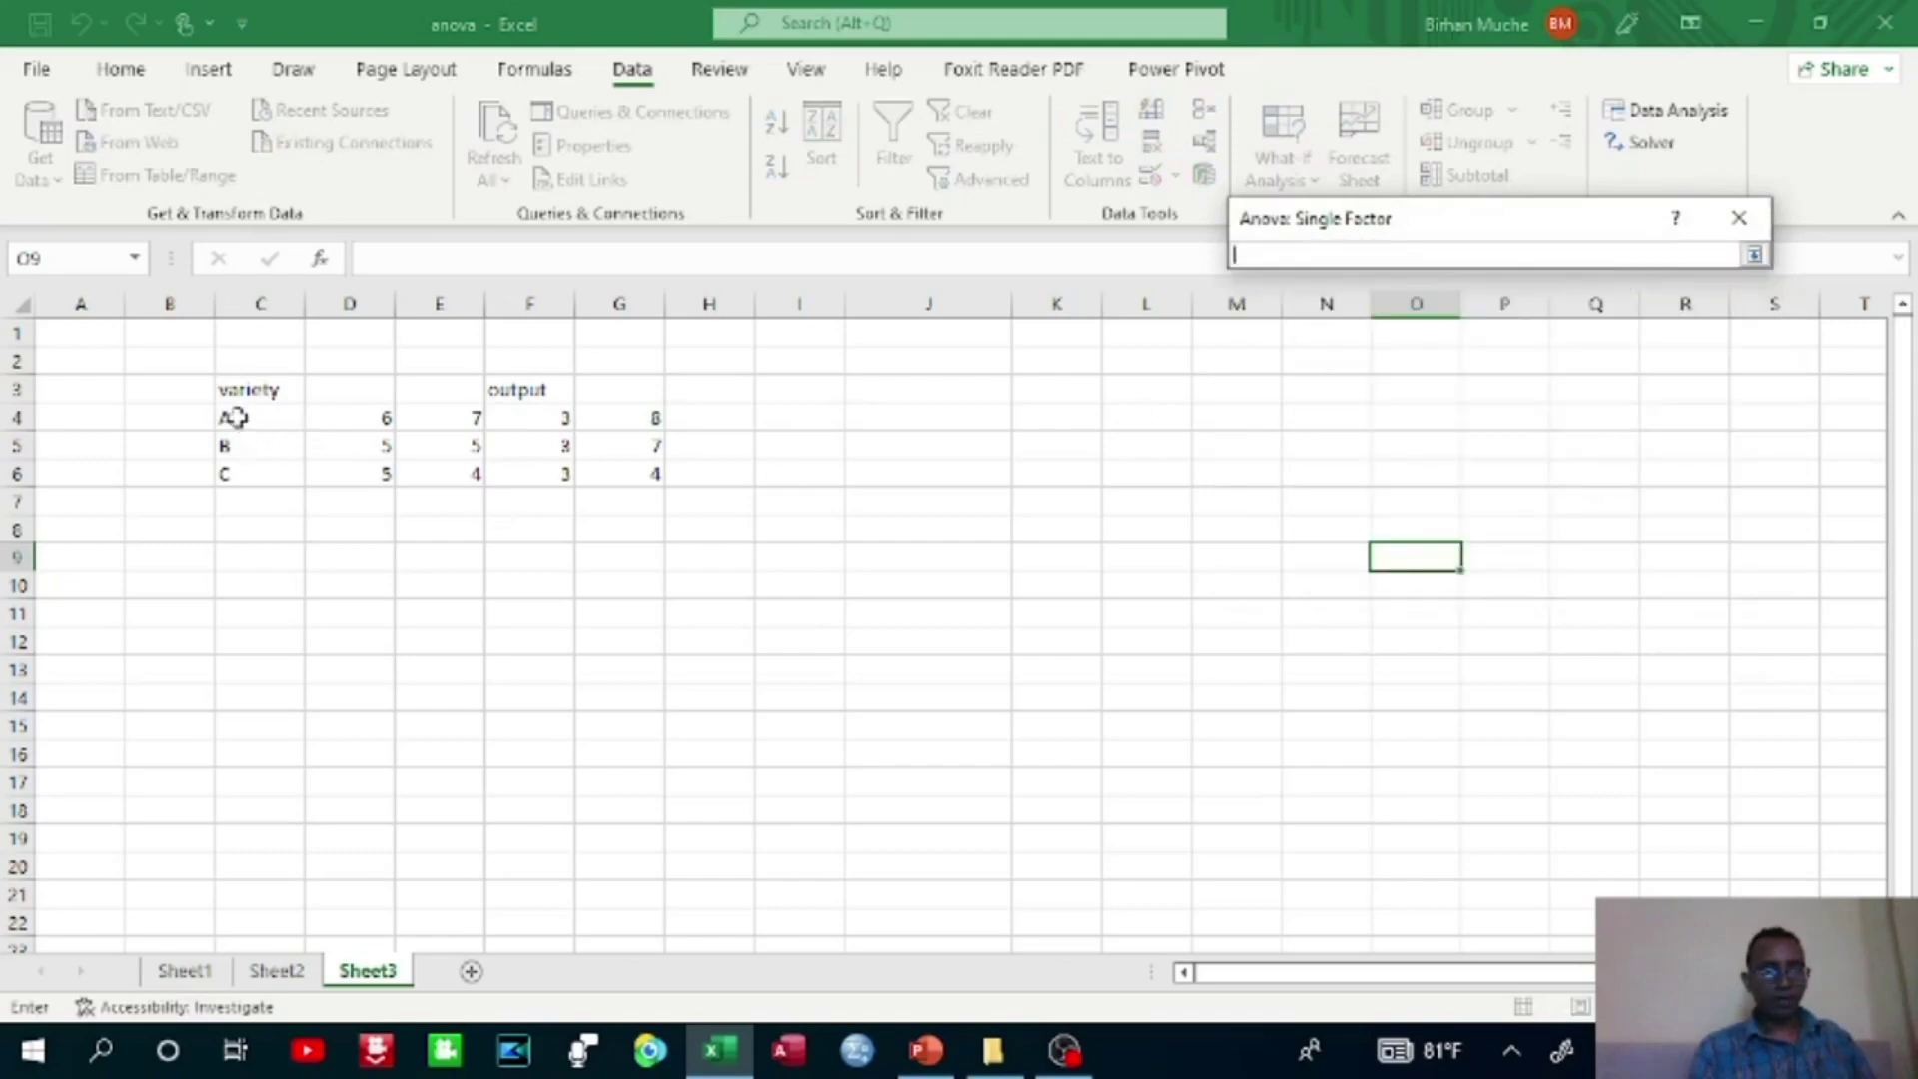
pyautogui.moveTo(234, 418); pyautogui.dragTo(621, 480)
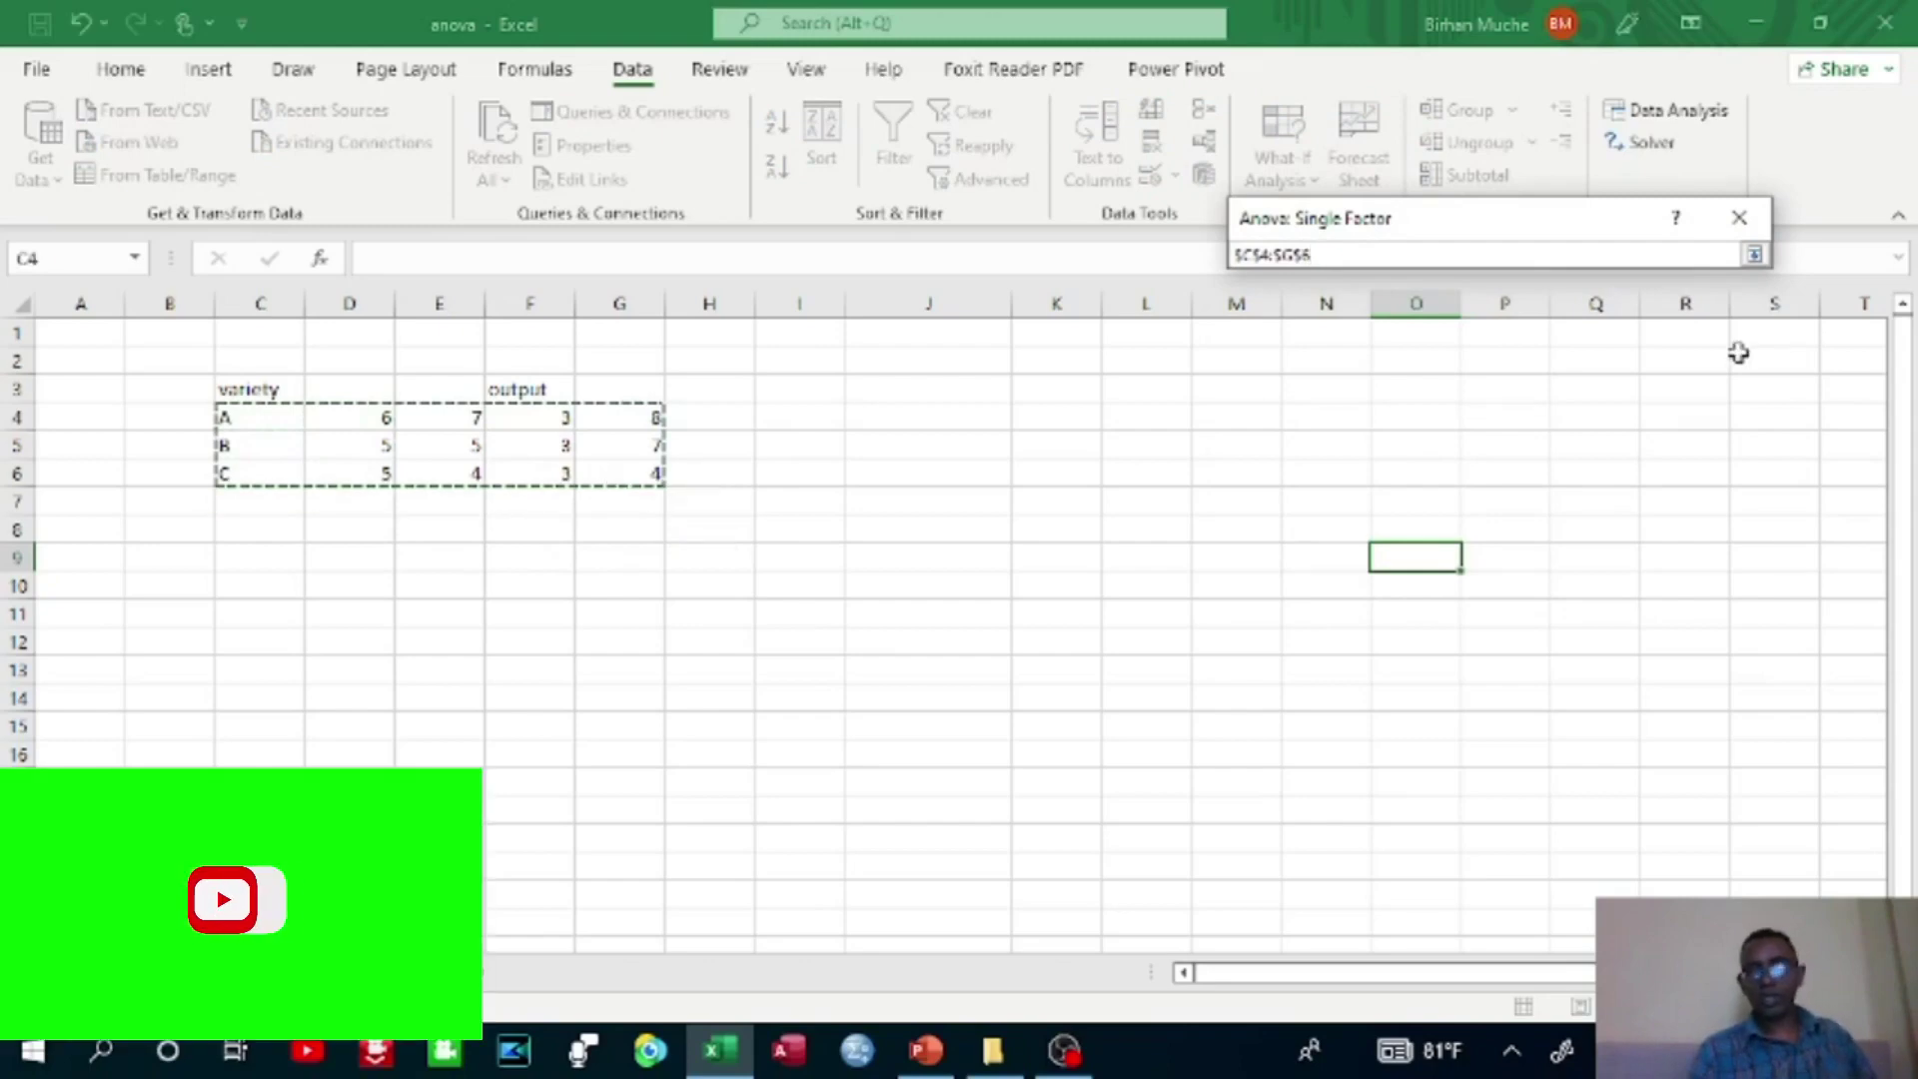
pyautogui.click(1754, 255)
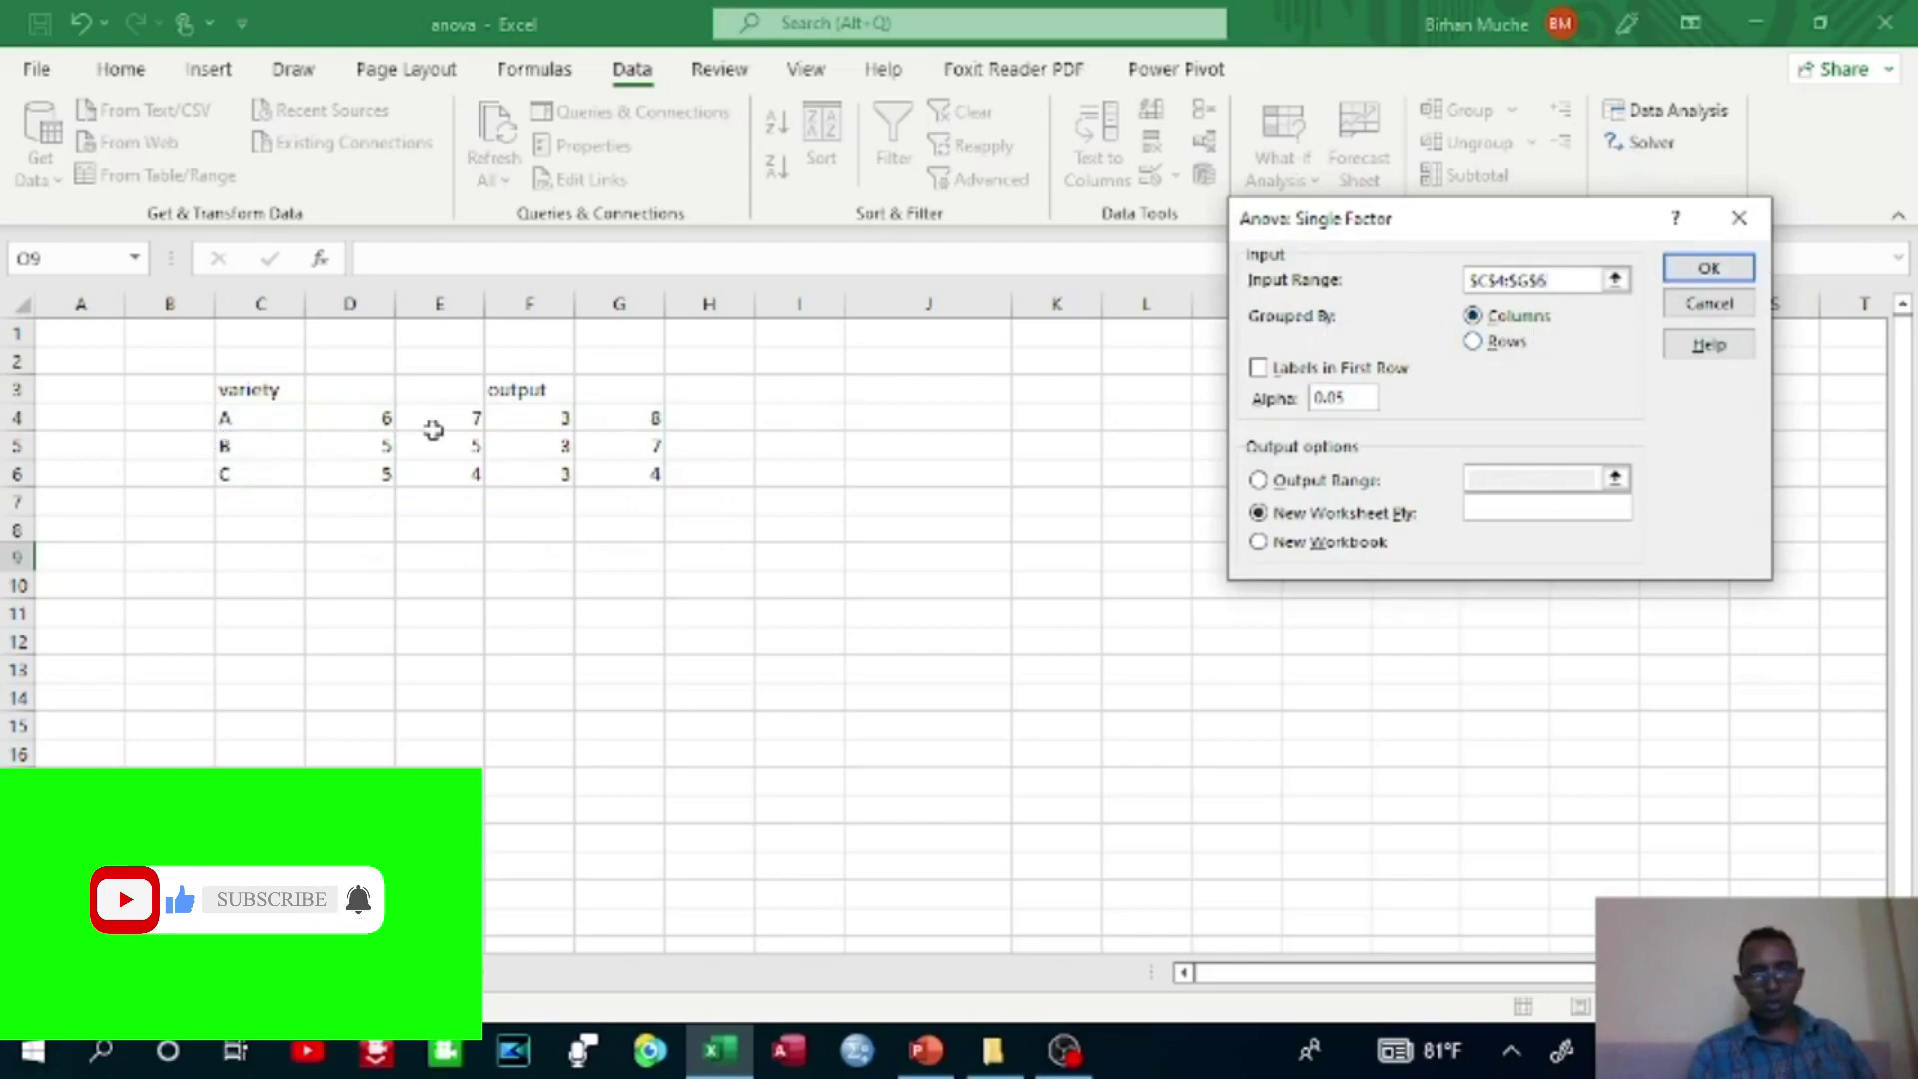
pyautogui.click(1478, 346)
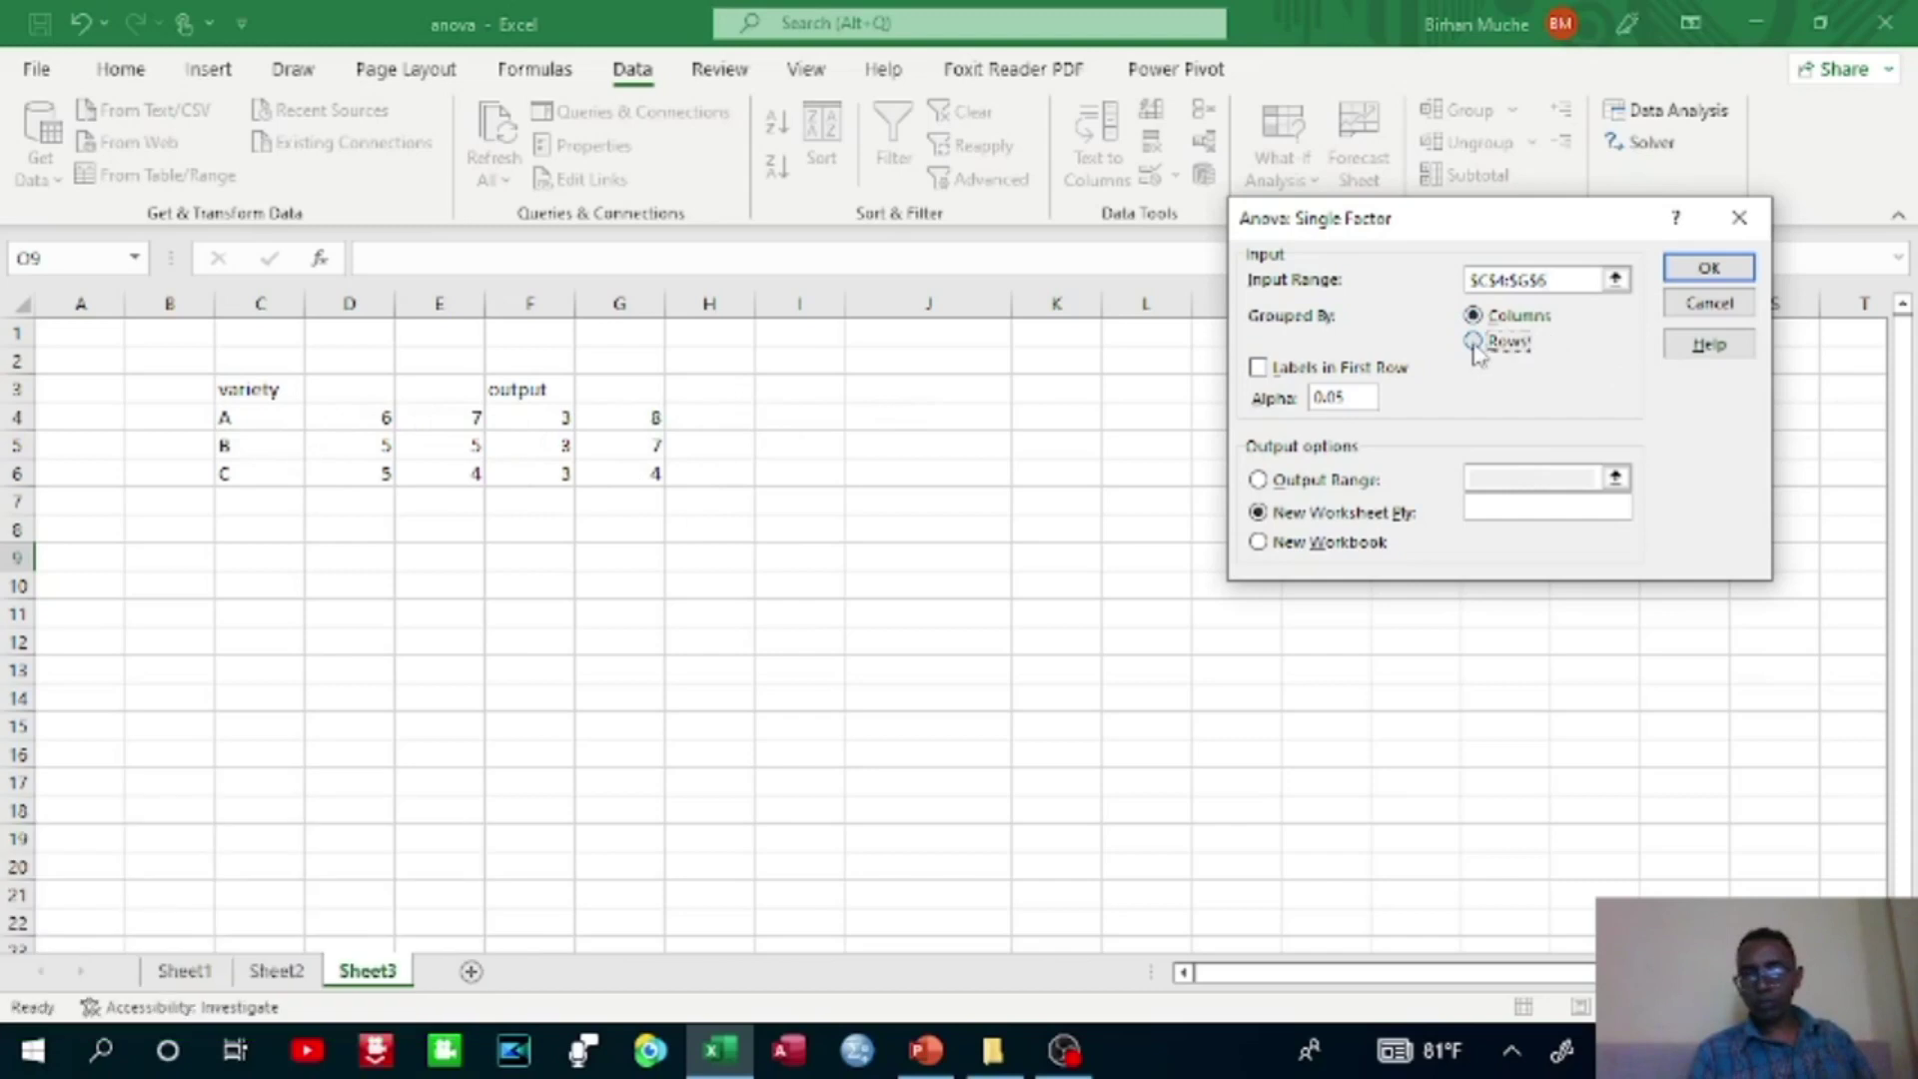
pyautogui.click(1608, 272)
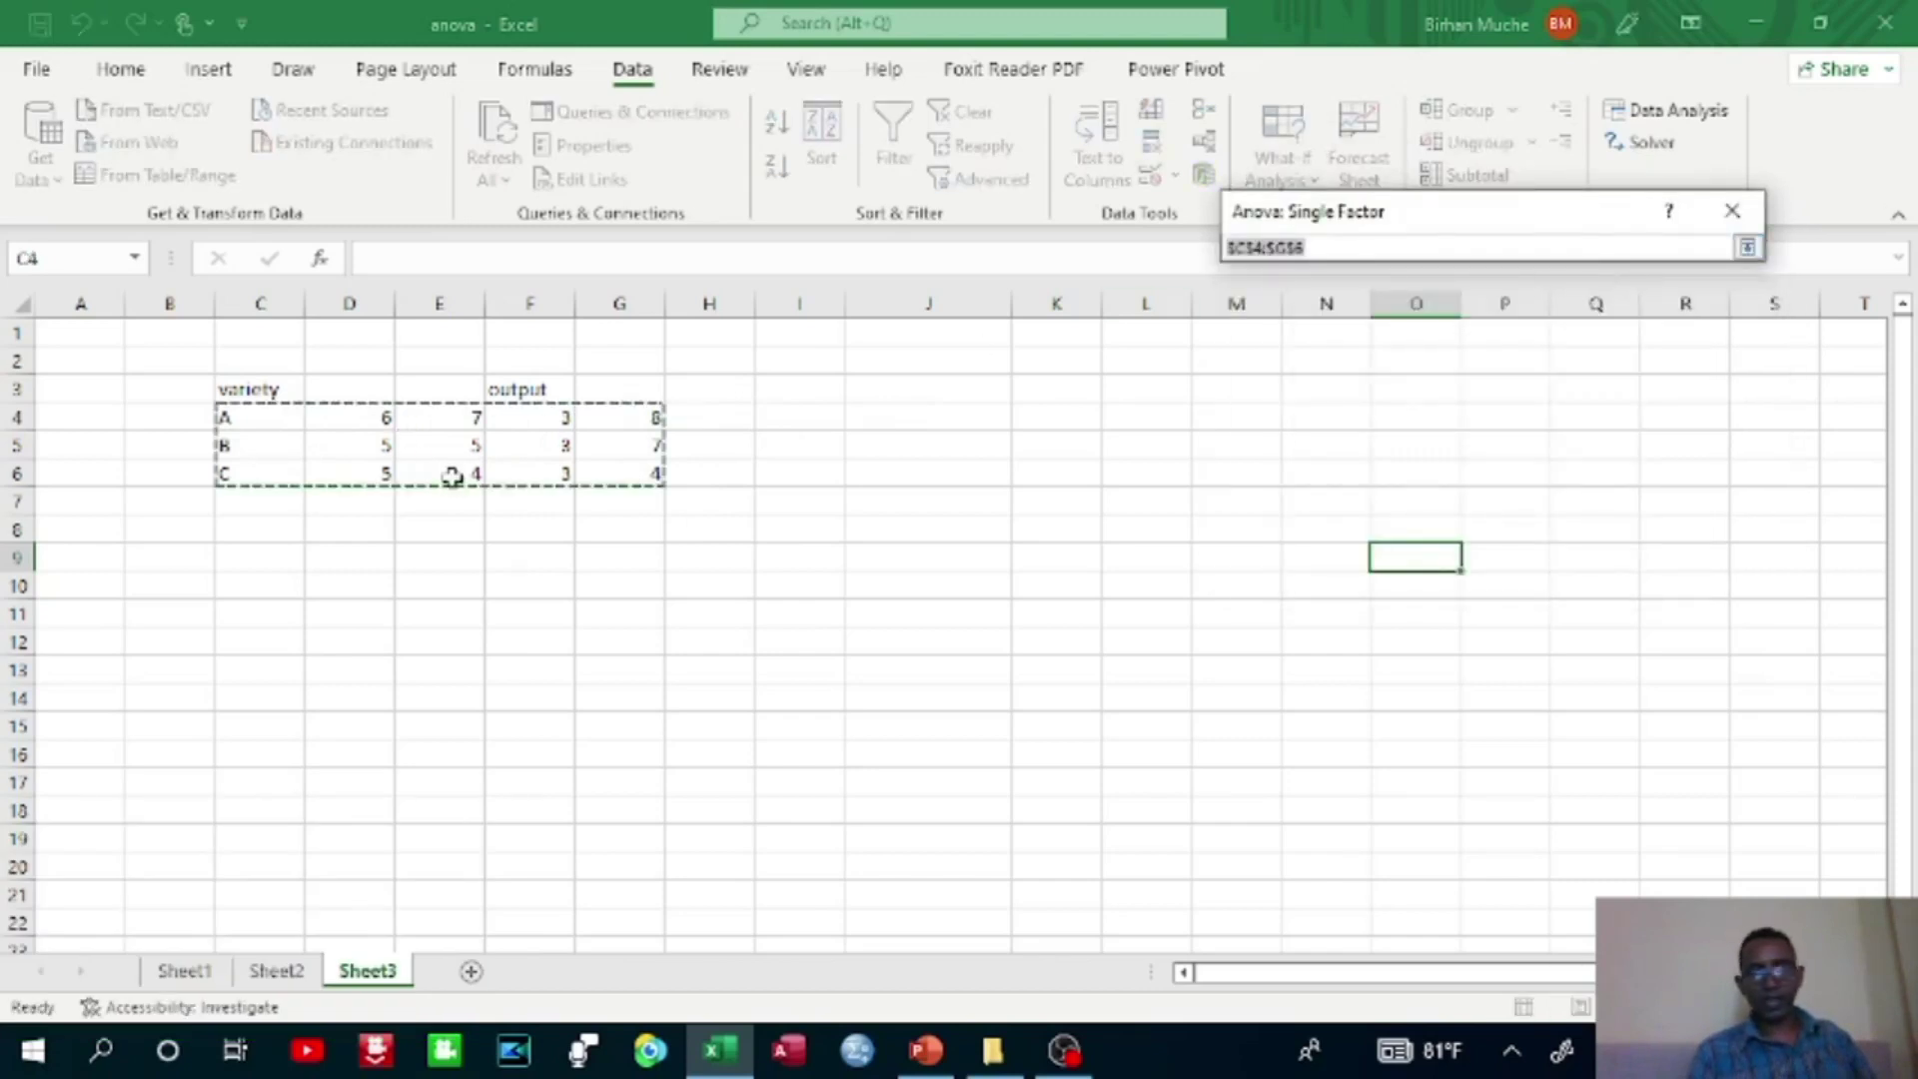
pyautogui.click(1748, 248)
pyautogui.click(1504, 338)
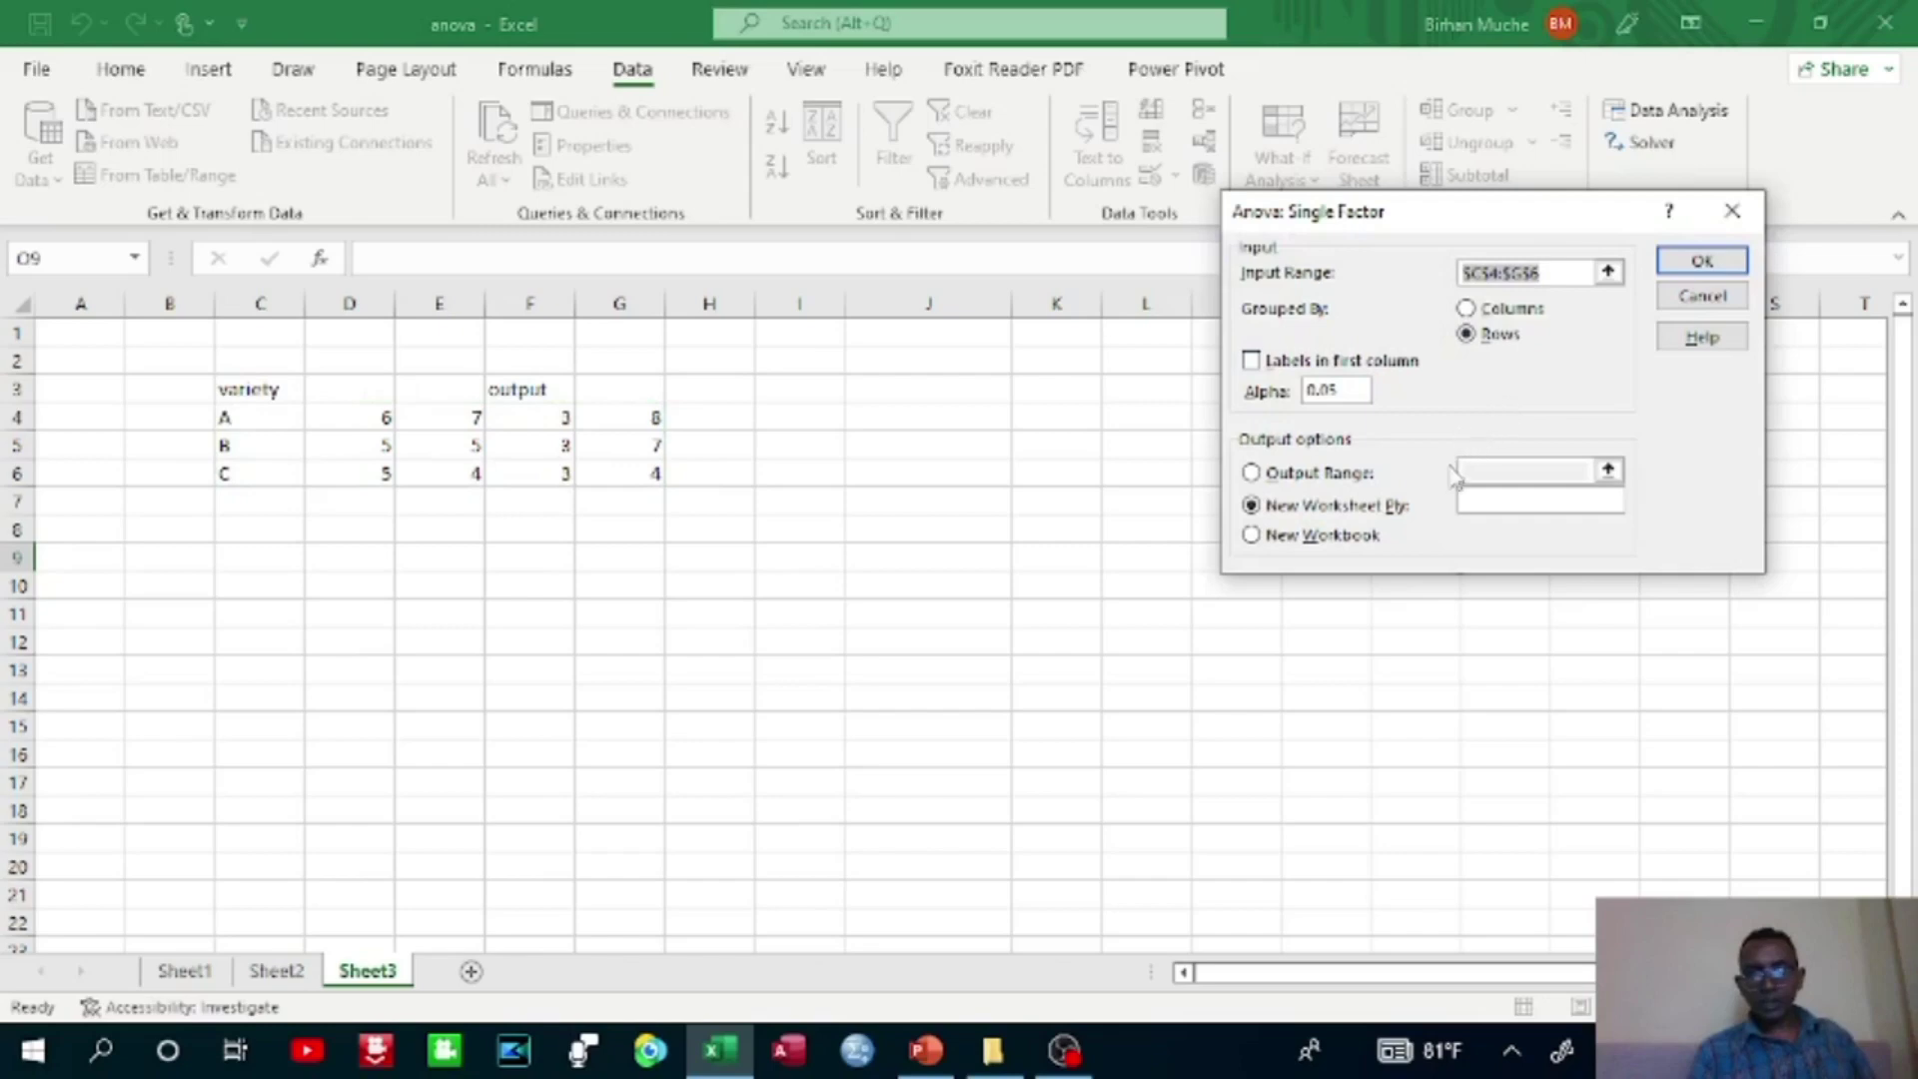
# Direct the ANOVA results to an output range on the current sheet starting at B9.
pyautogui.click(1252, 474)
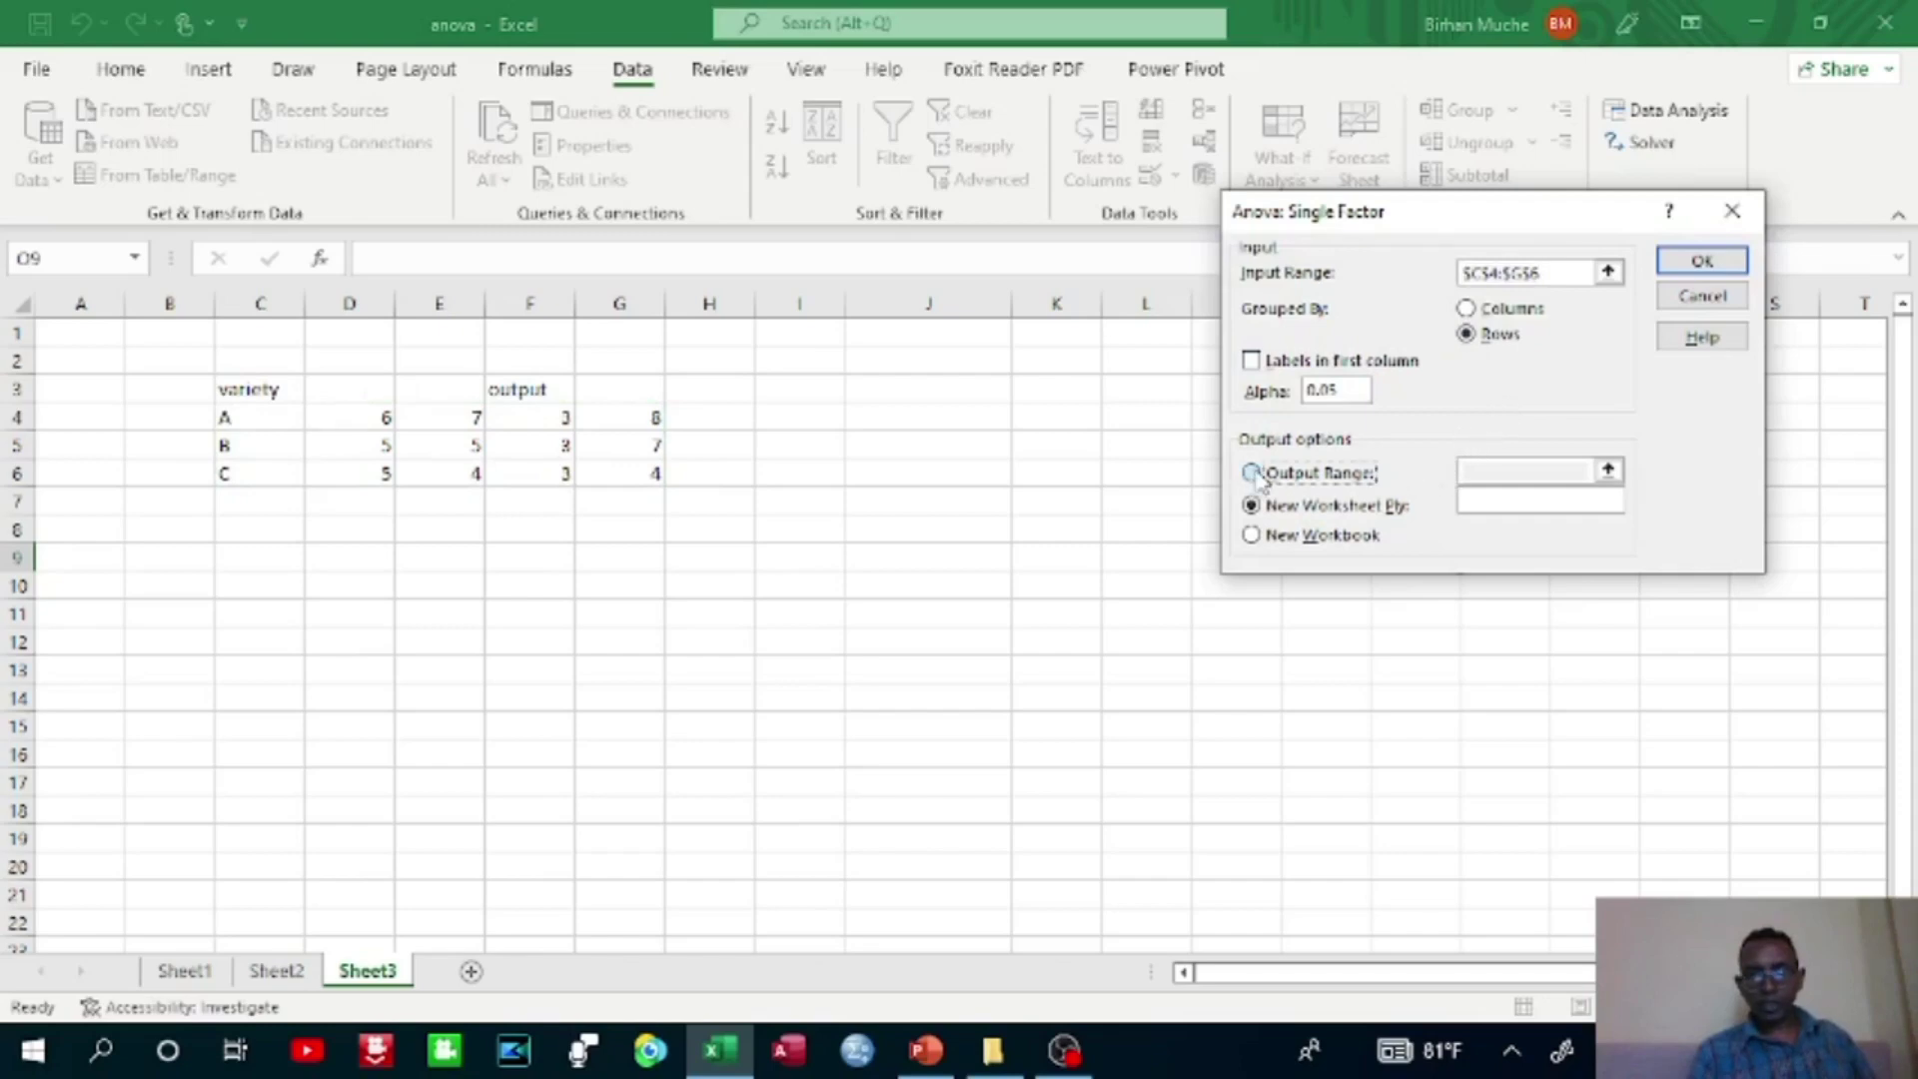
pyautogui.click(1601, 465)
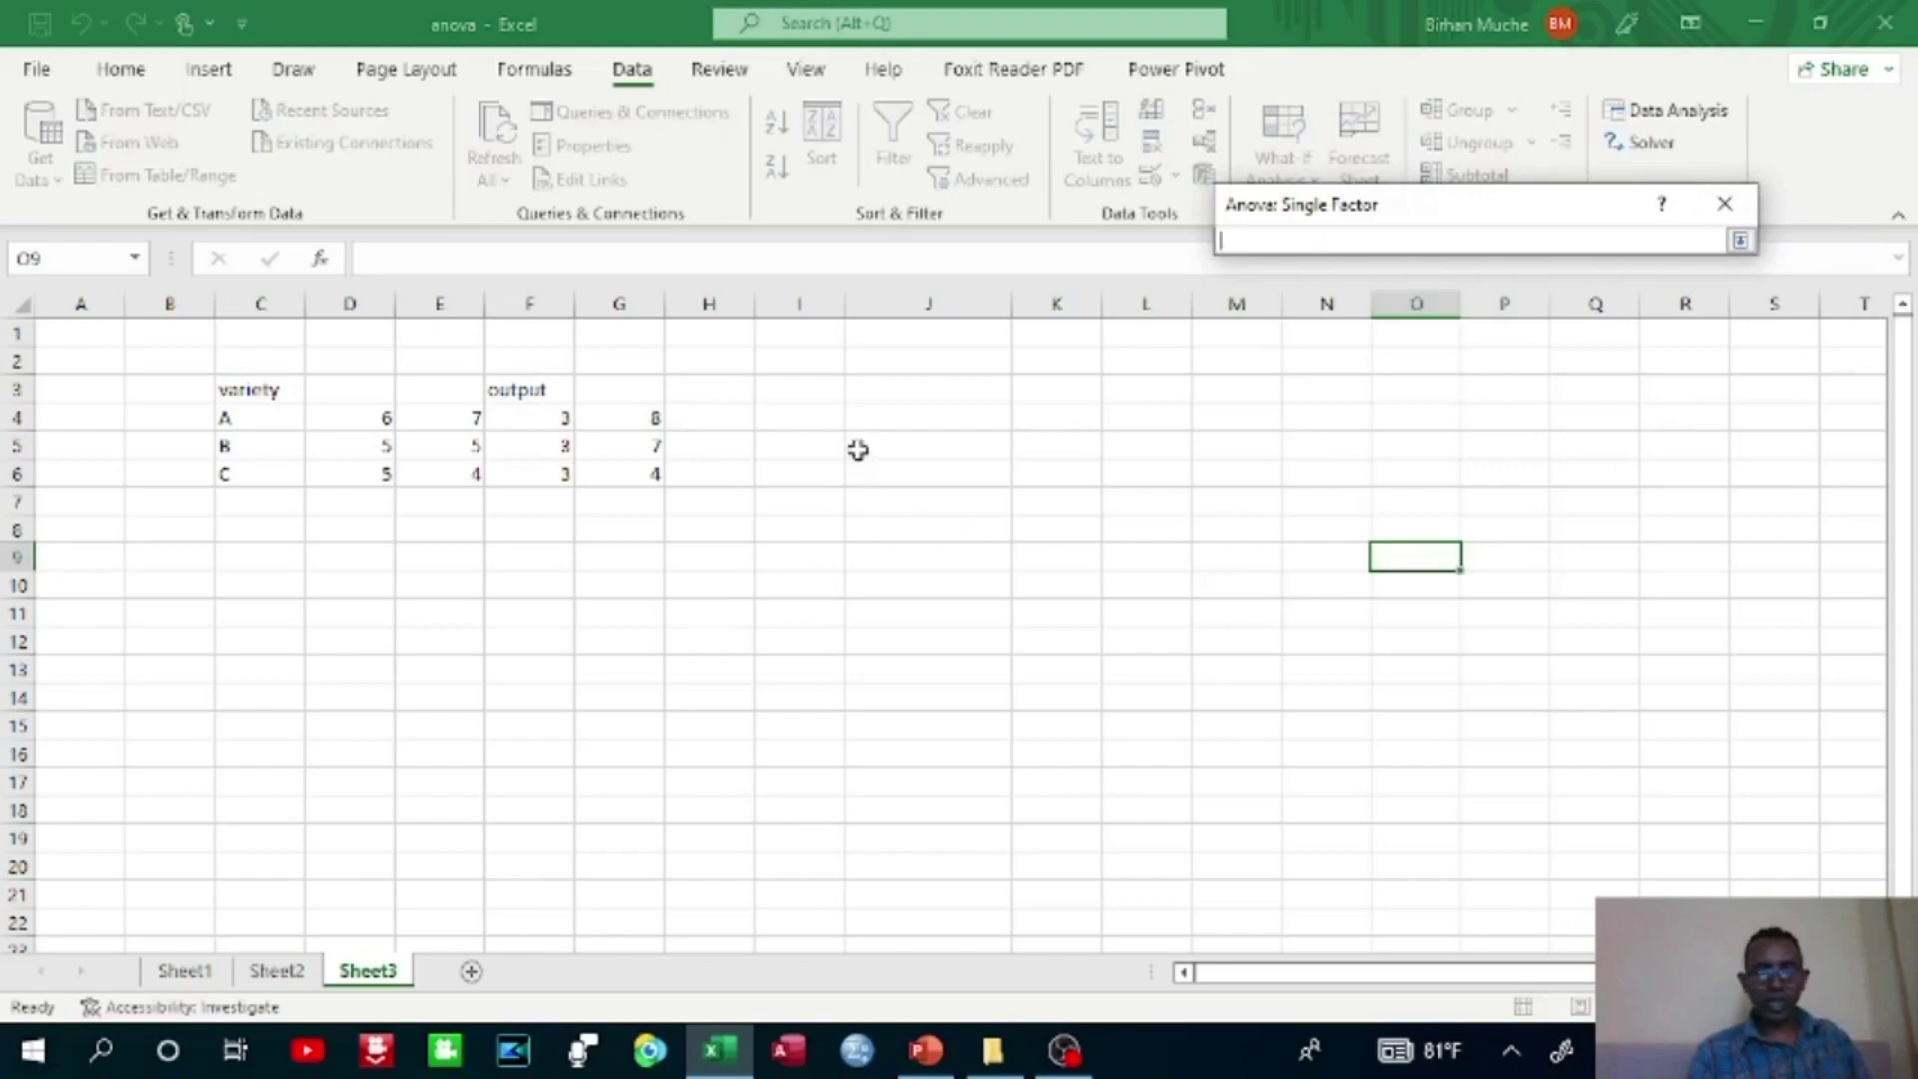
pyautogui.hscroll(1, 257, 567)
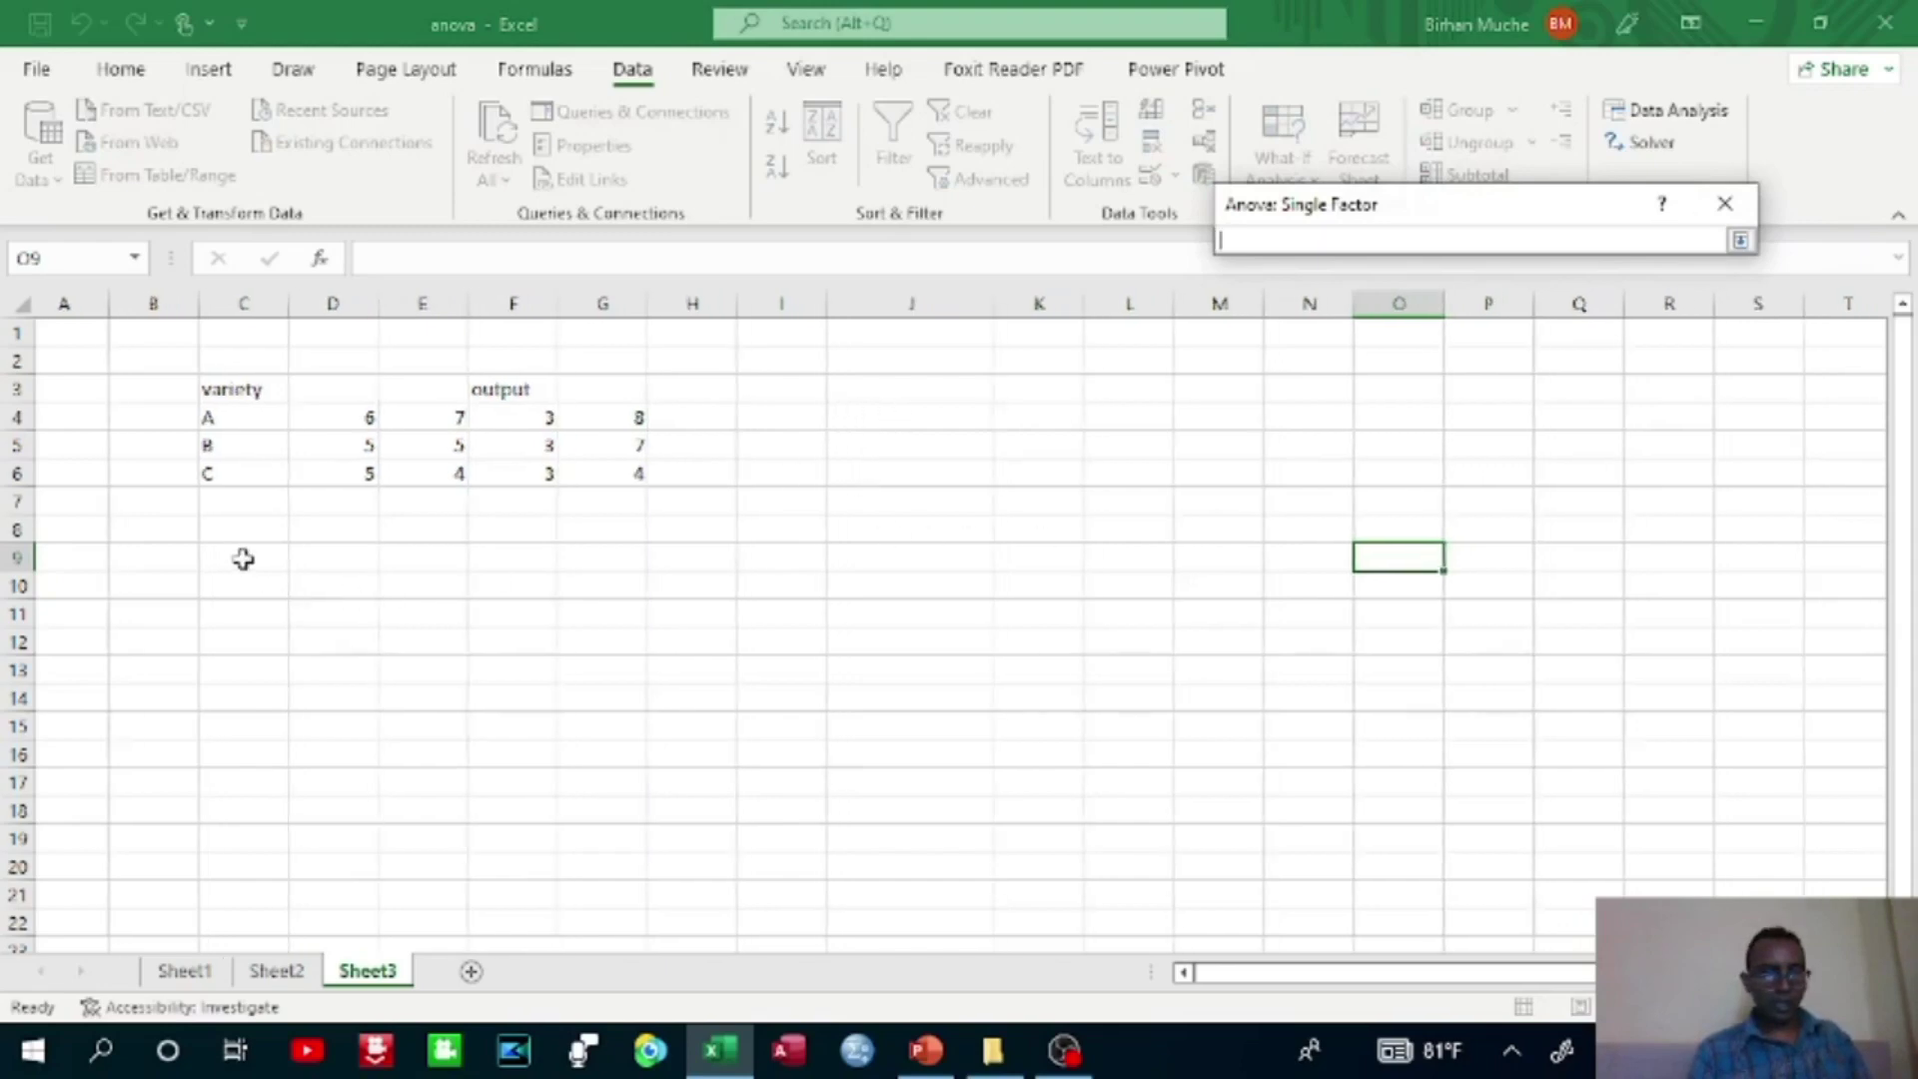
pyautogui.hscroll(1, 396, 797)
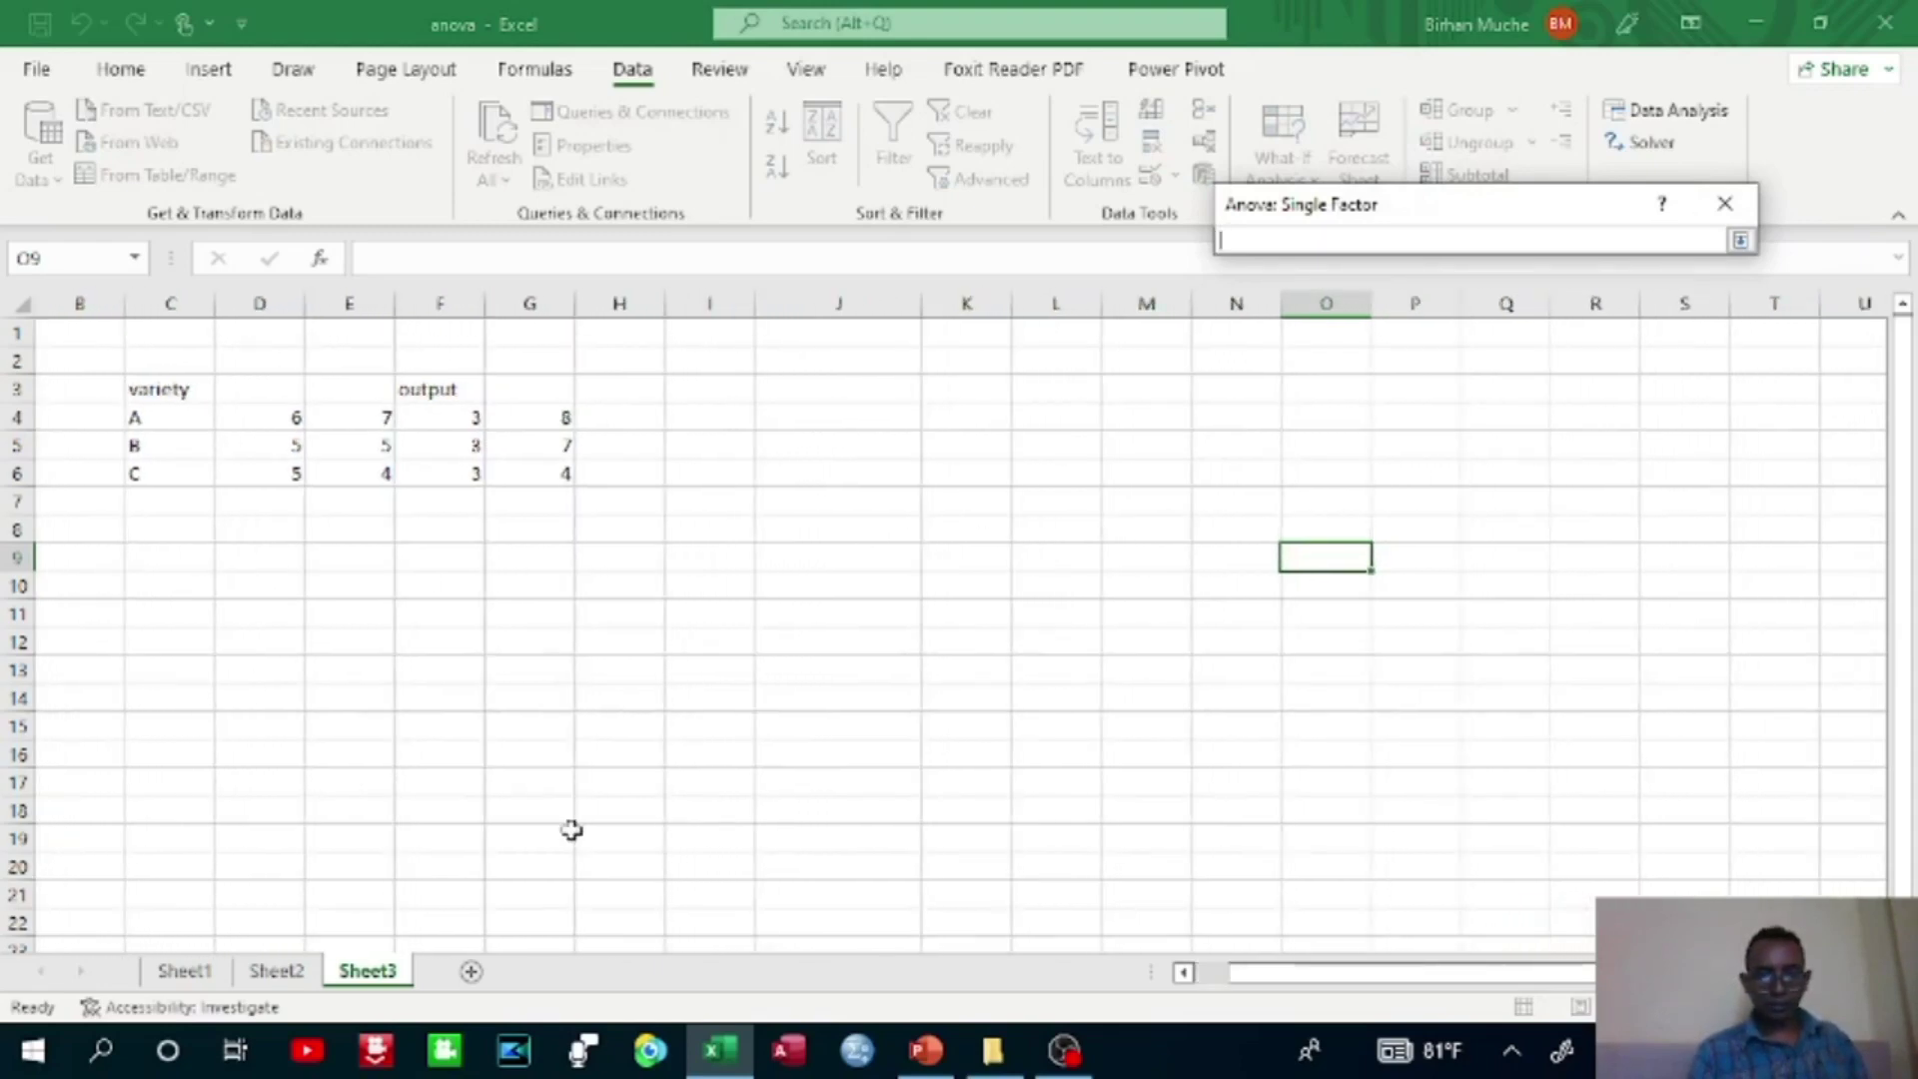
pyautogui.moveTo(1232, 999); pyautogui.dragTo(1194, 993)
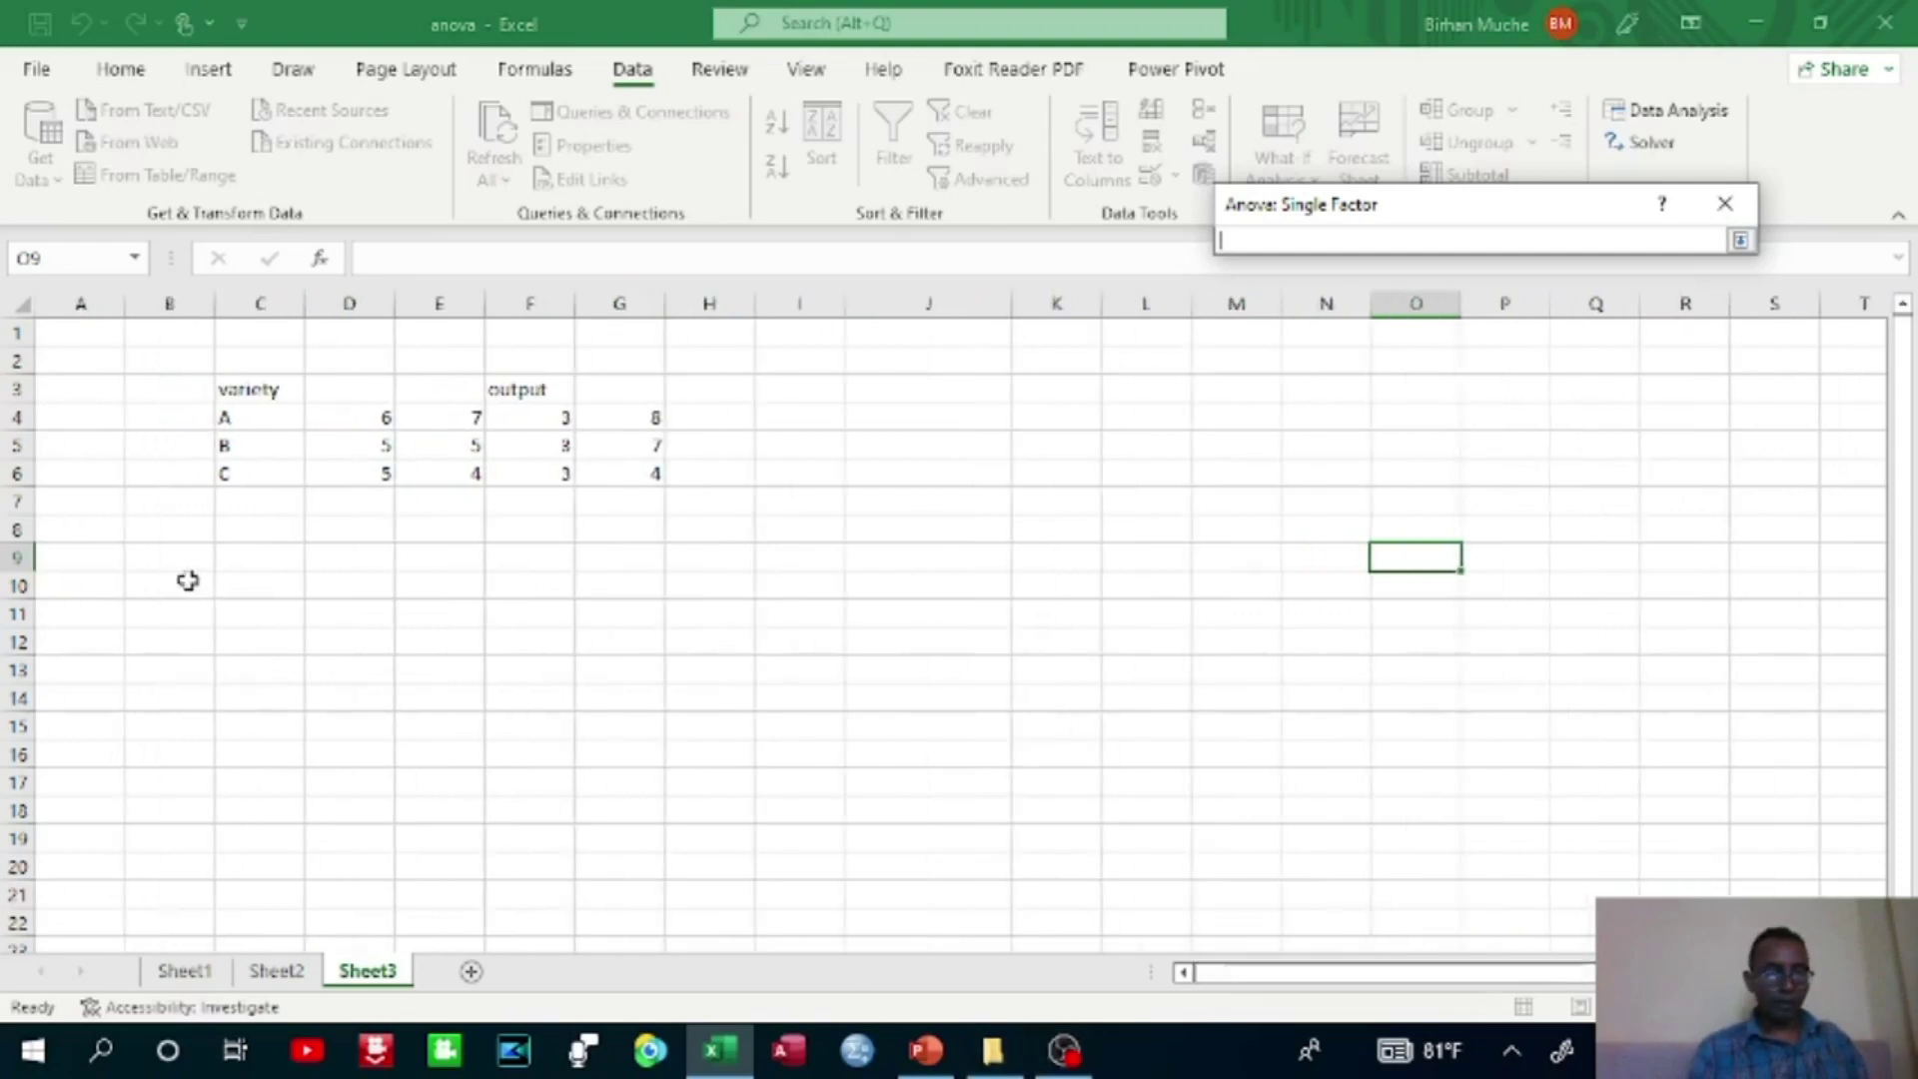
pyautogui.moveTo(187, 560); pyautogui.dragTo(908, 925)
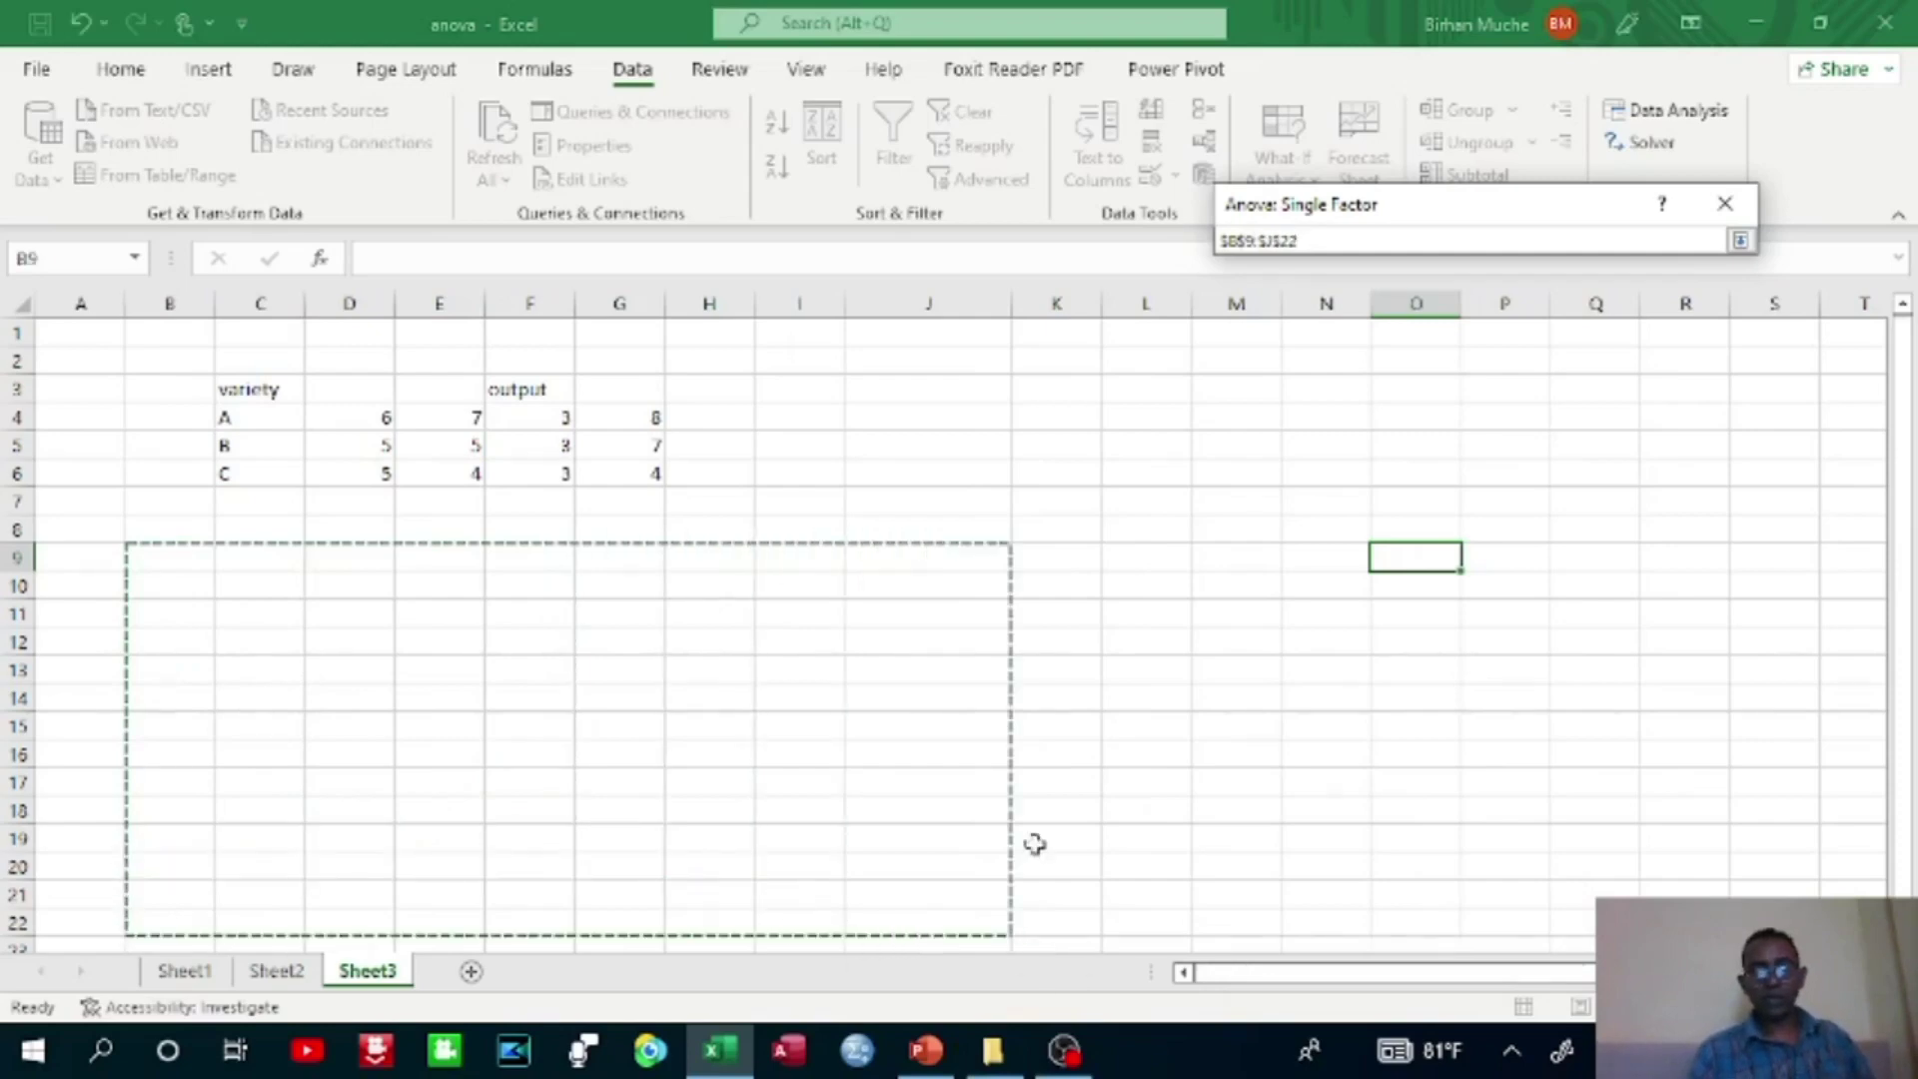
pyautogui.click(1740, 241)
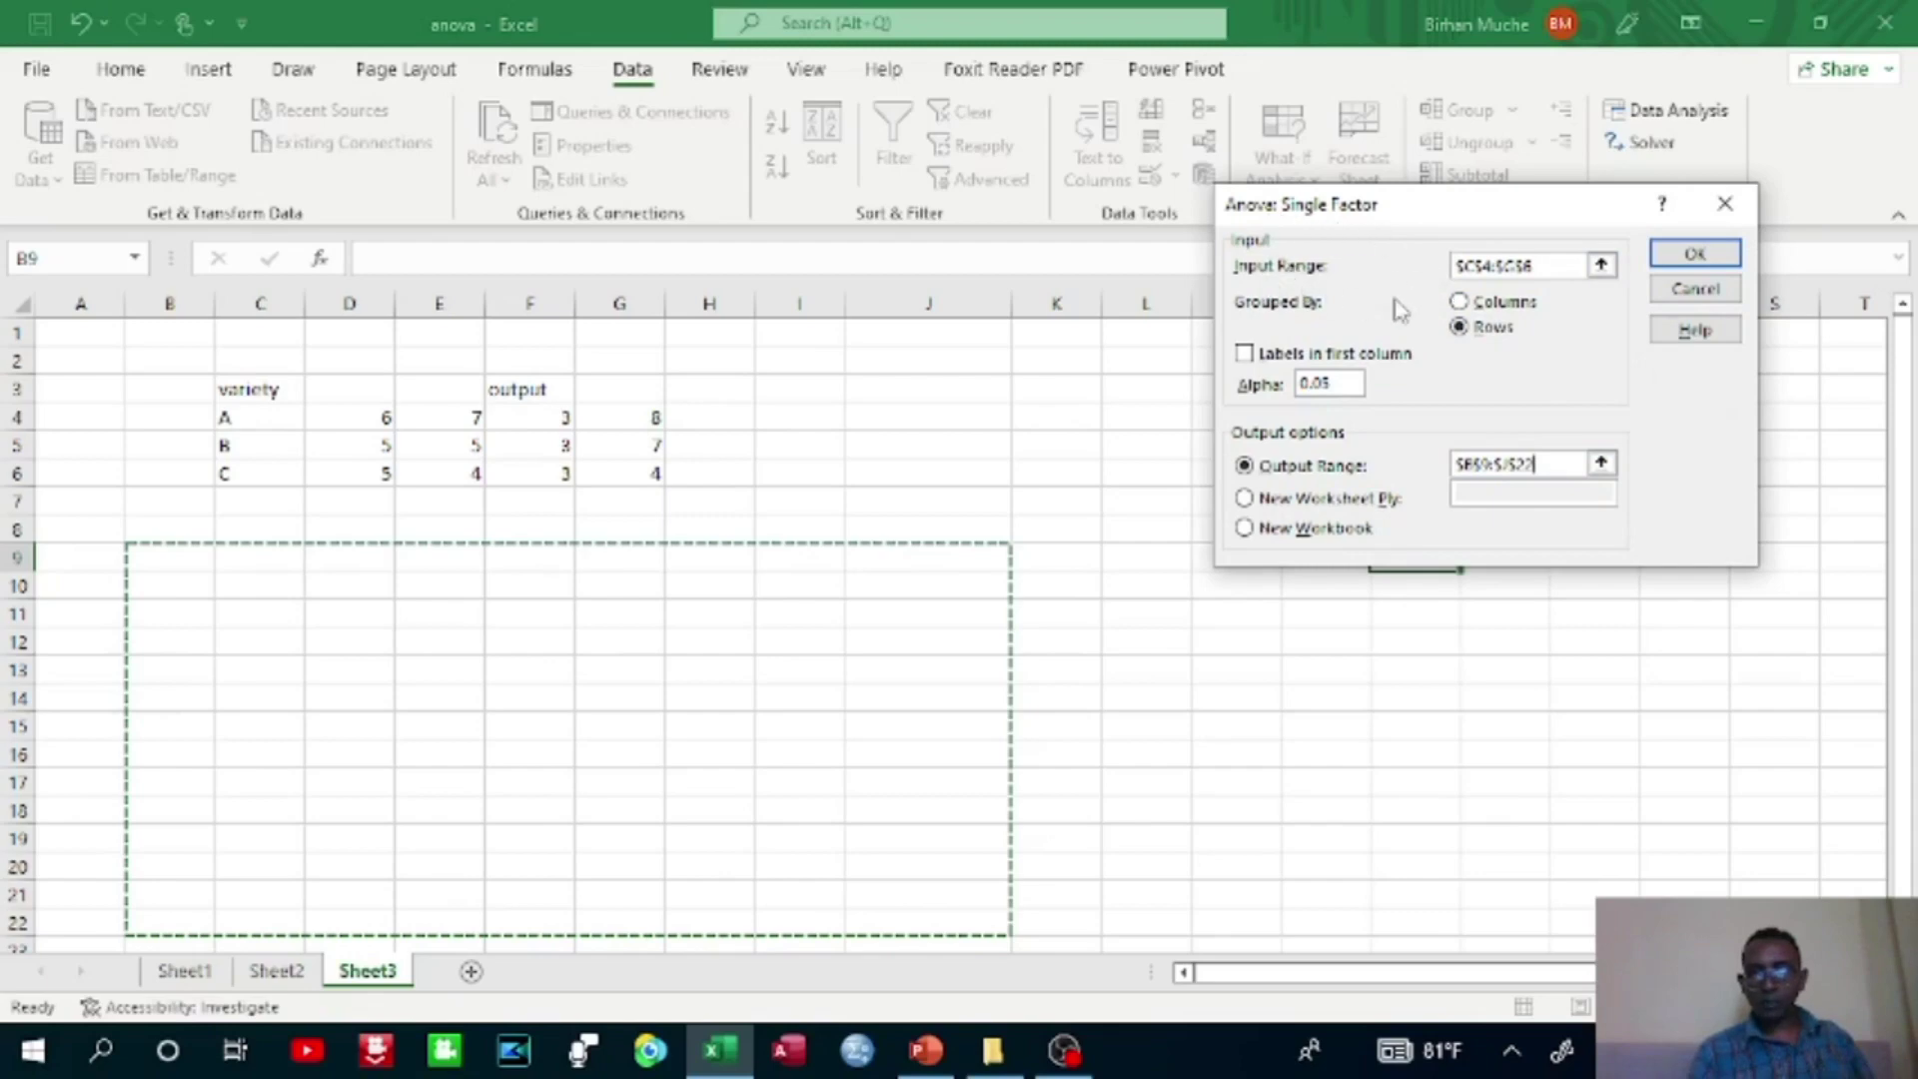
# Confirm input range $C$4:$G$6 and output range $B$9:$J$22.
pyautogui.click(1602, 266)
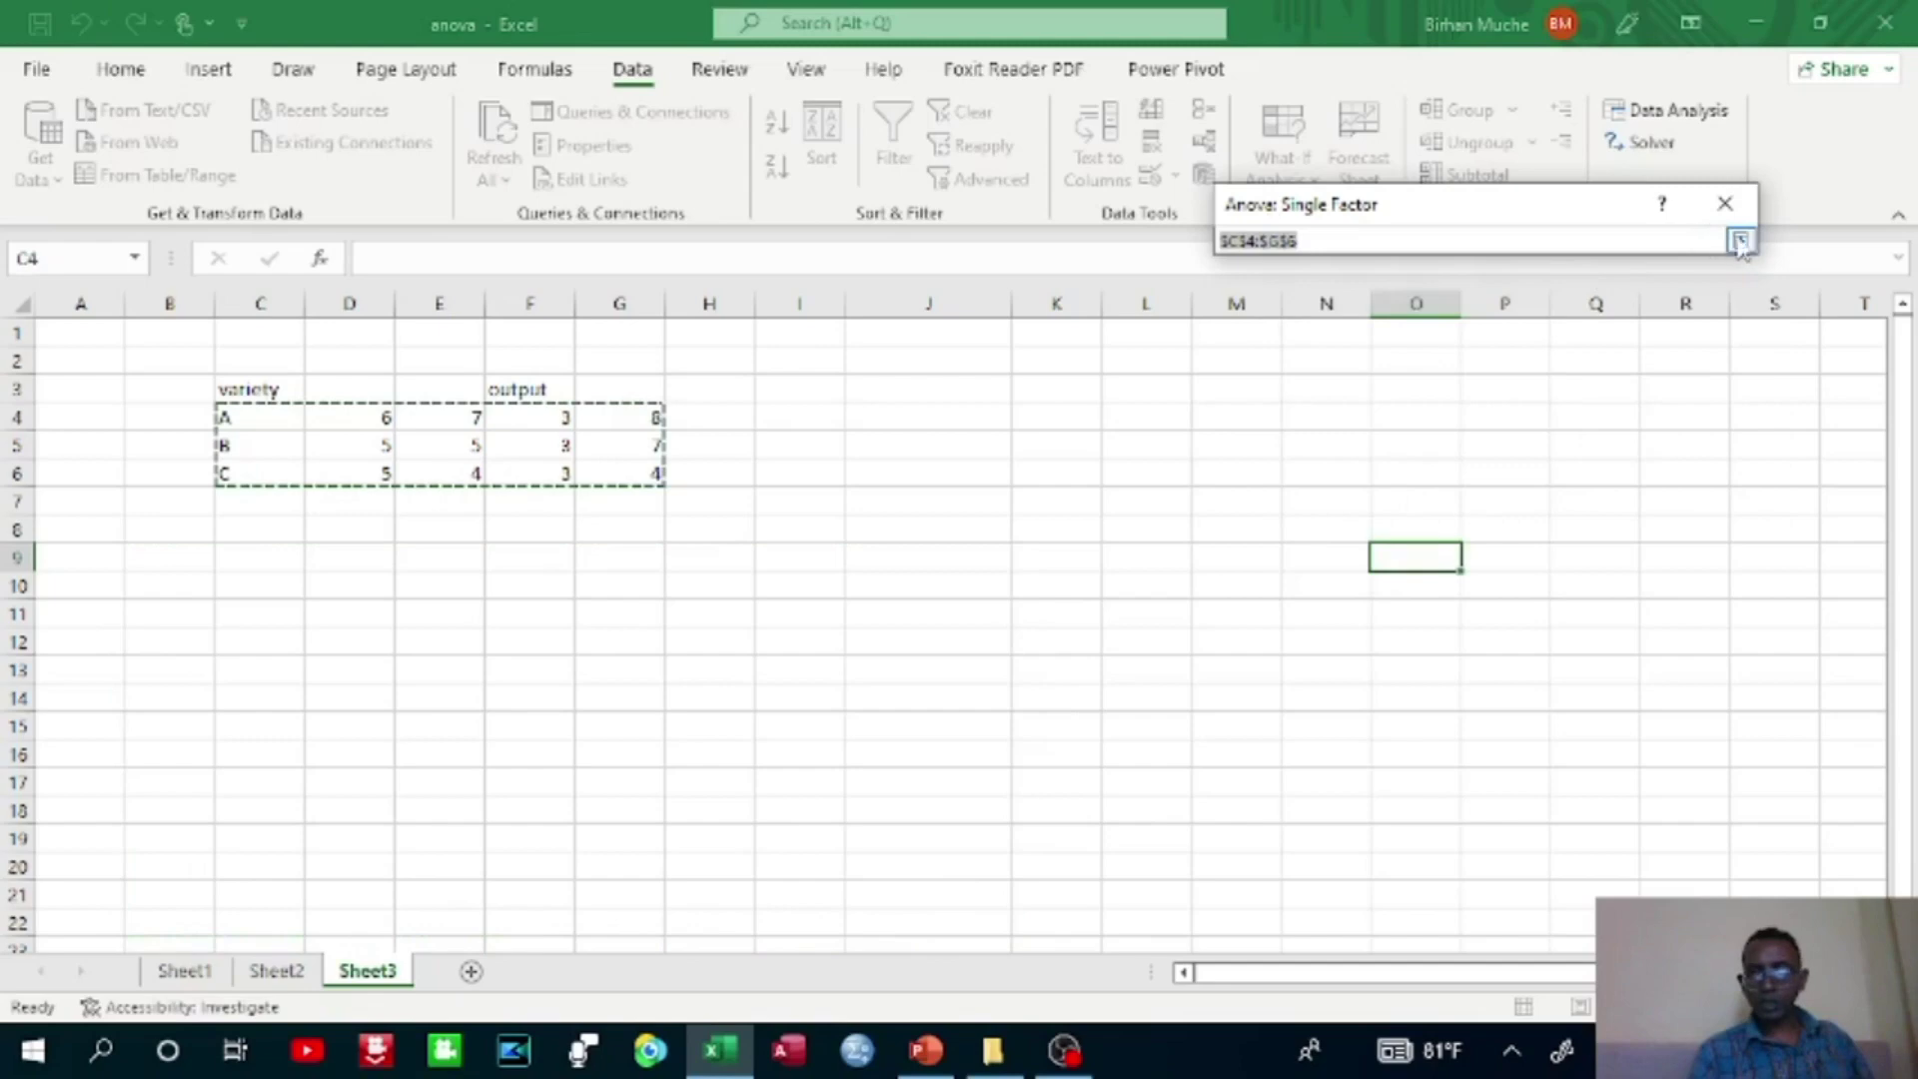
pyautogui.click(1741, 241)
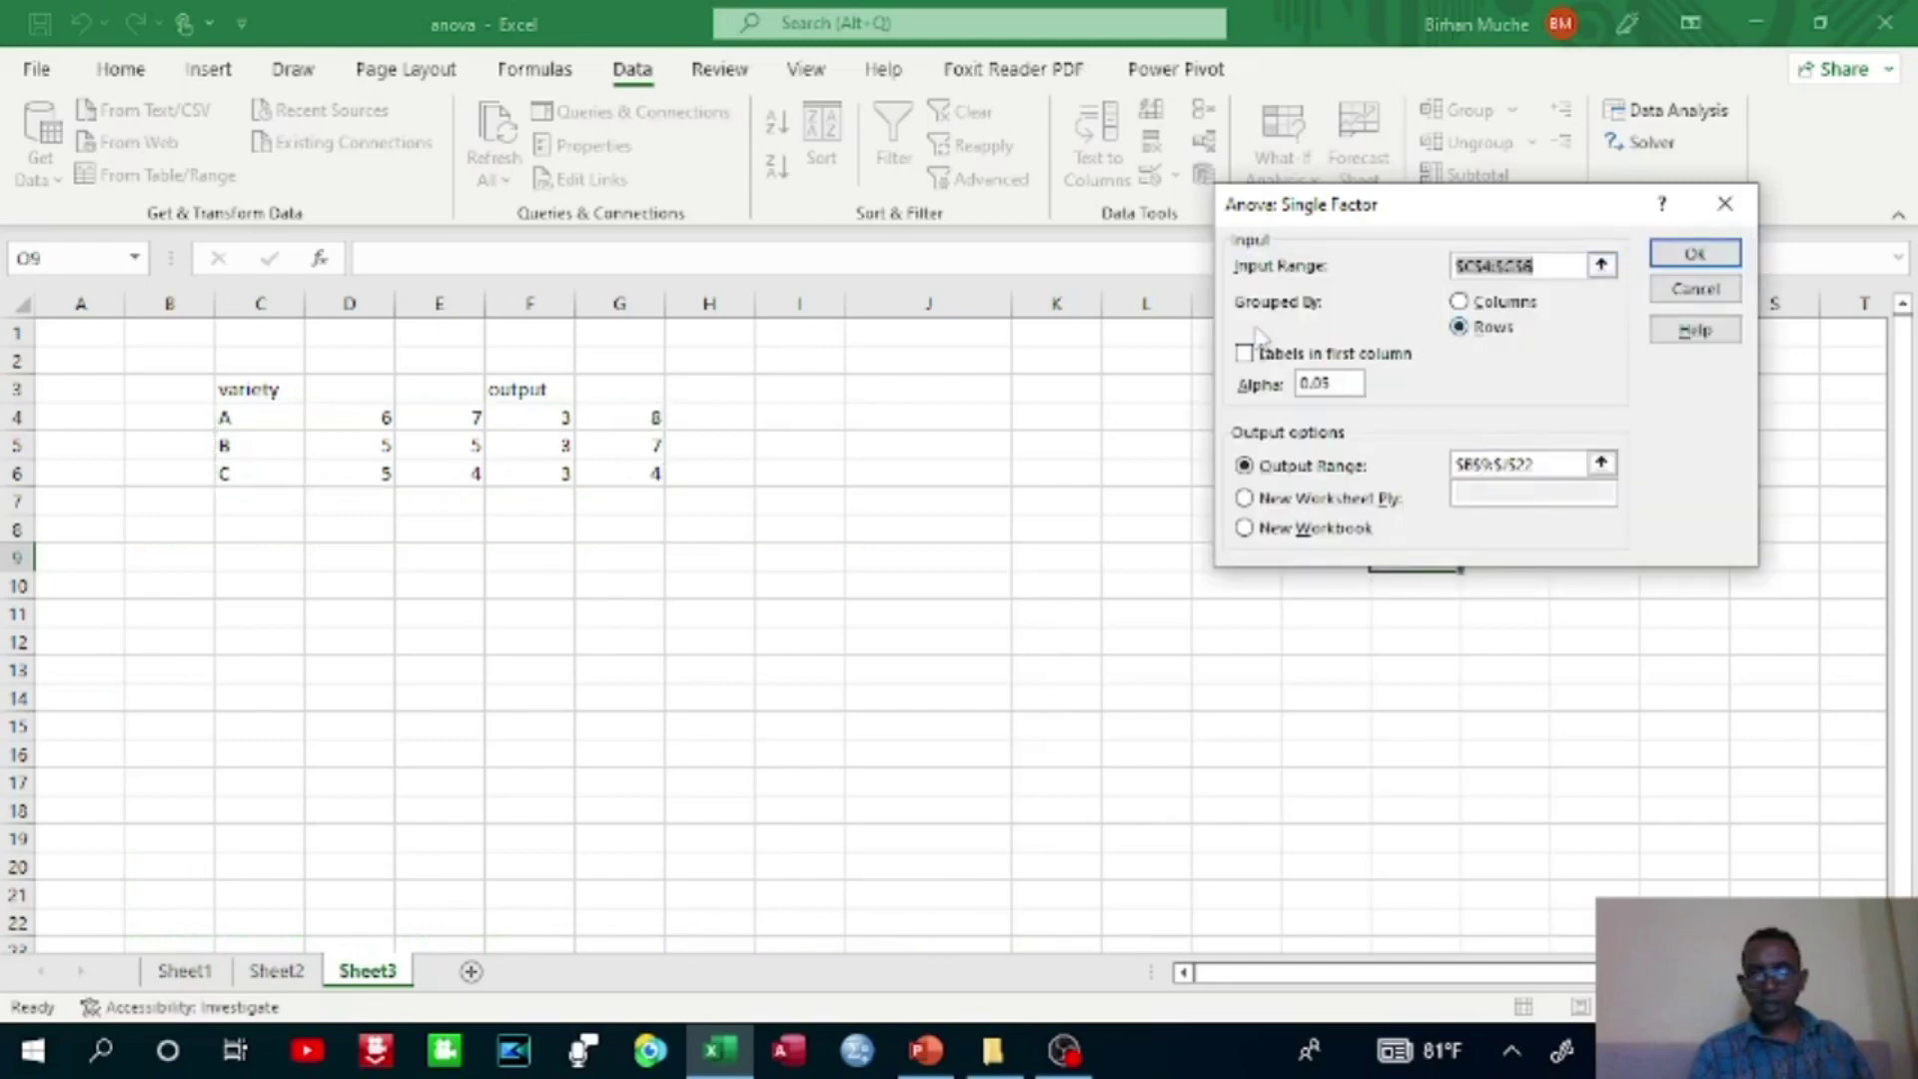
pyautogui.click(1601, 464)
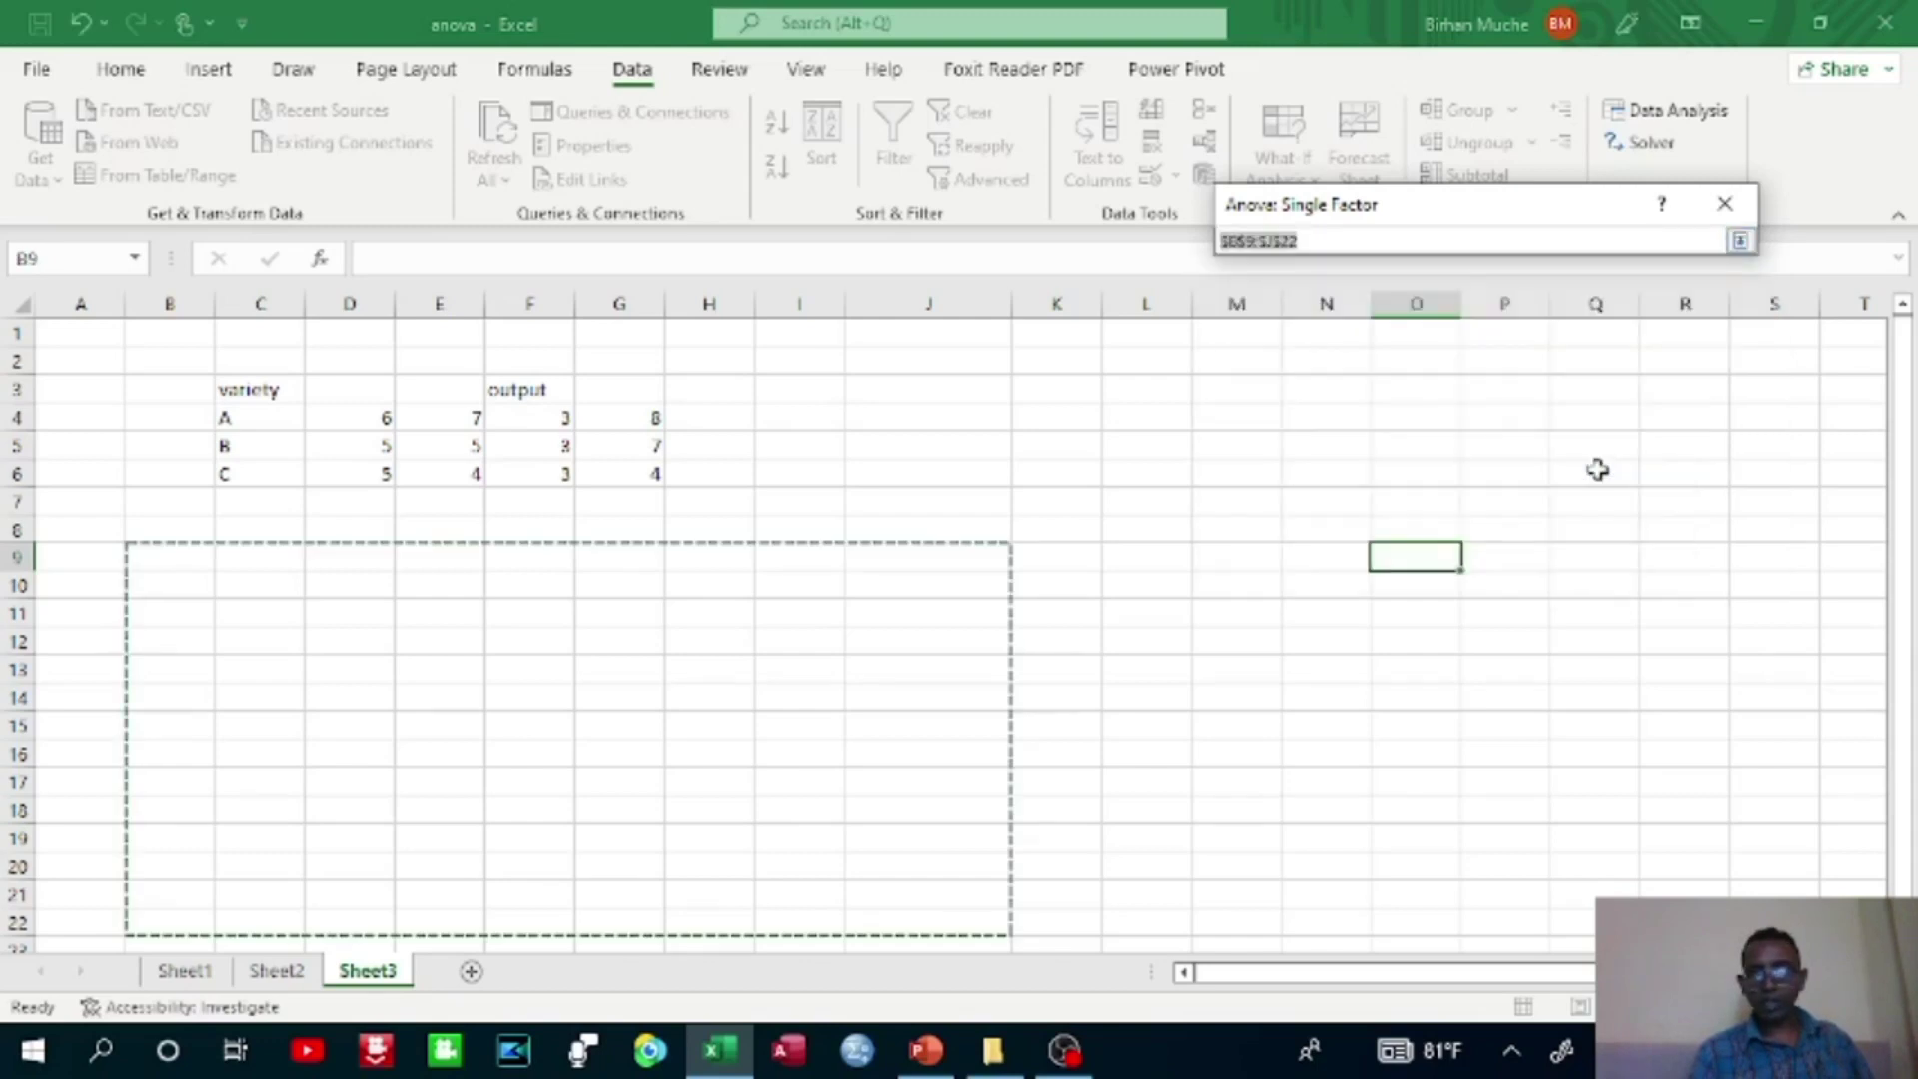
pyautogui.click(1740, 242)
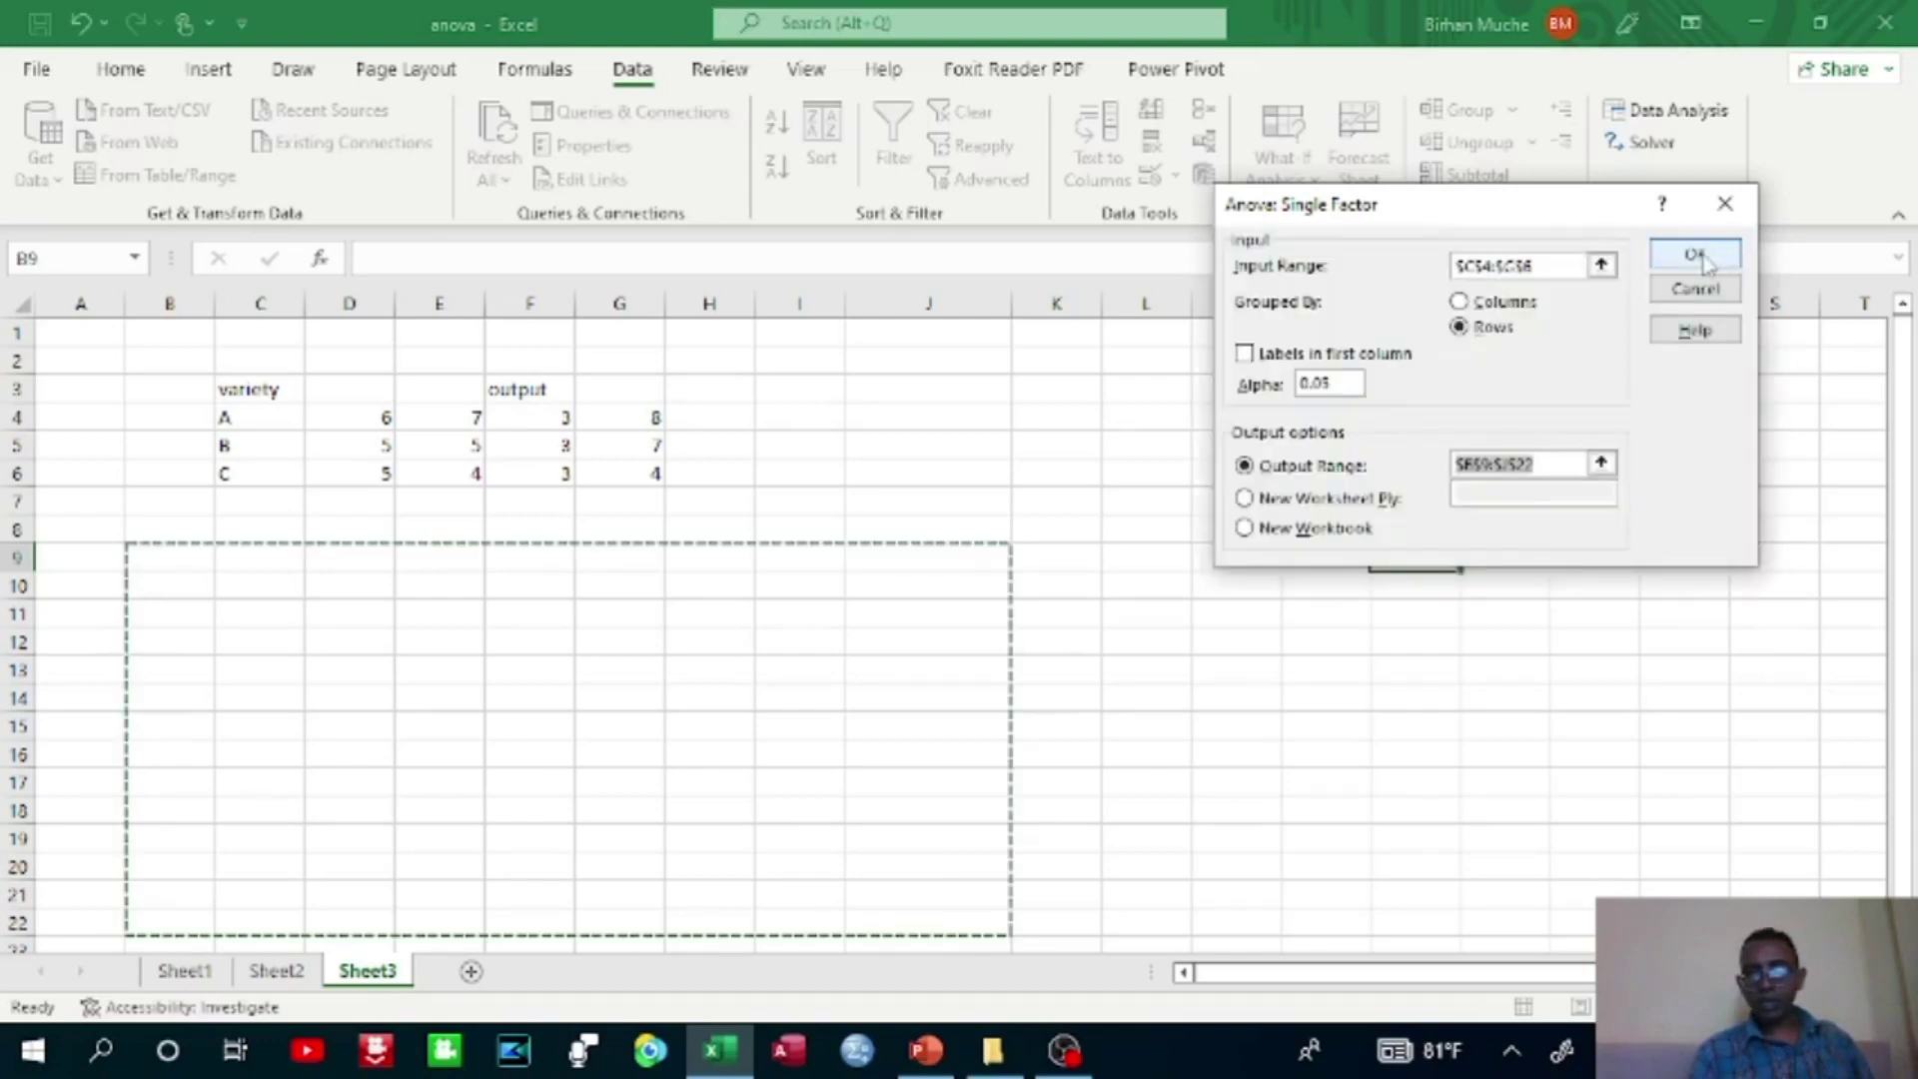
# Try running the ANOVA and dismiss the non-numeric data error twice.
pyautogui.click(1710, 259)
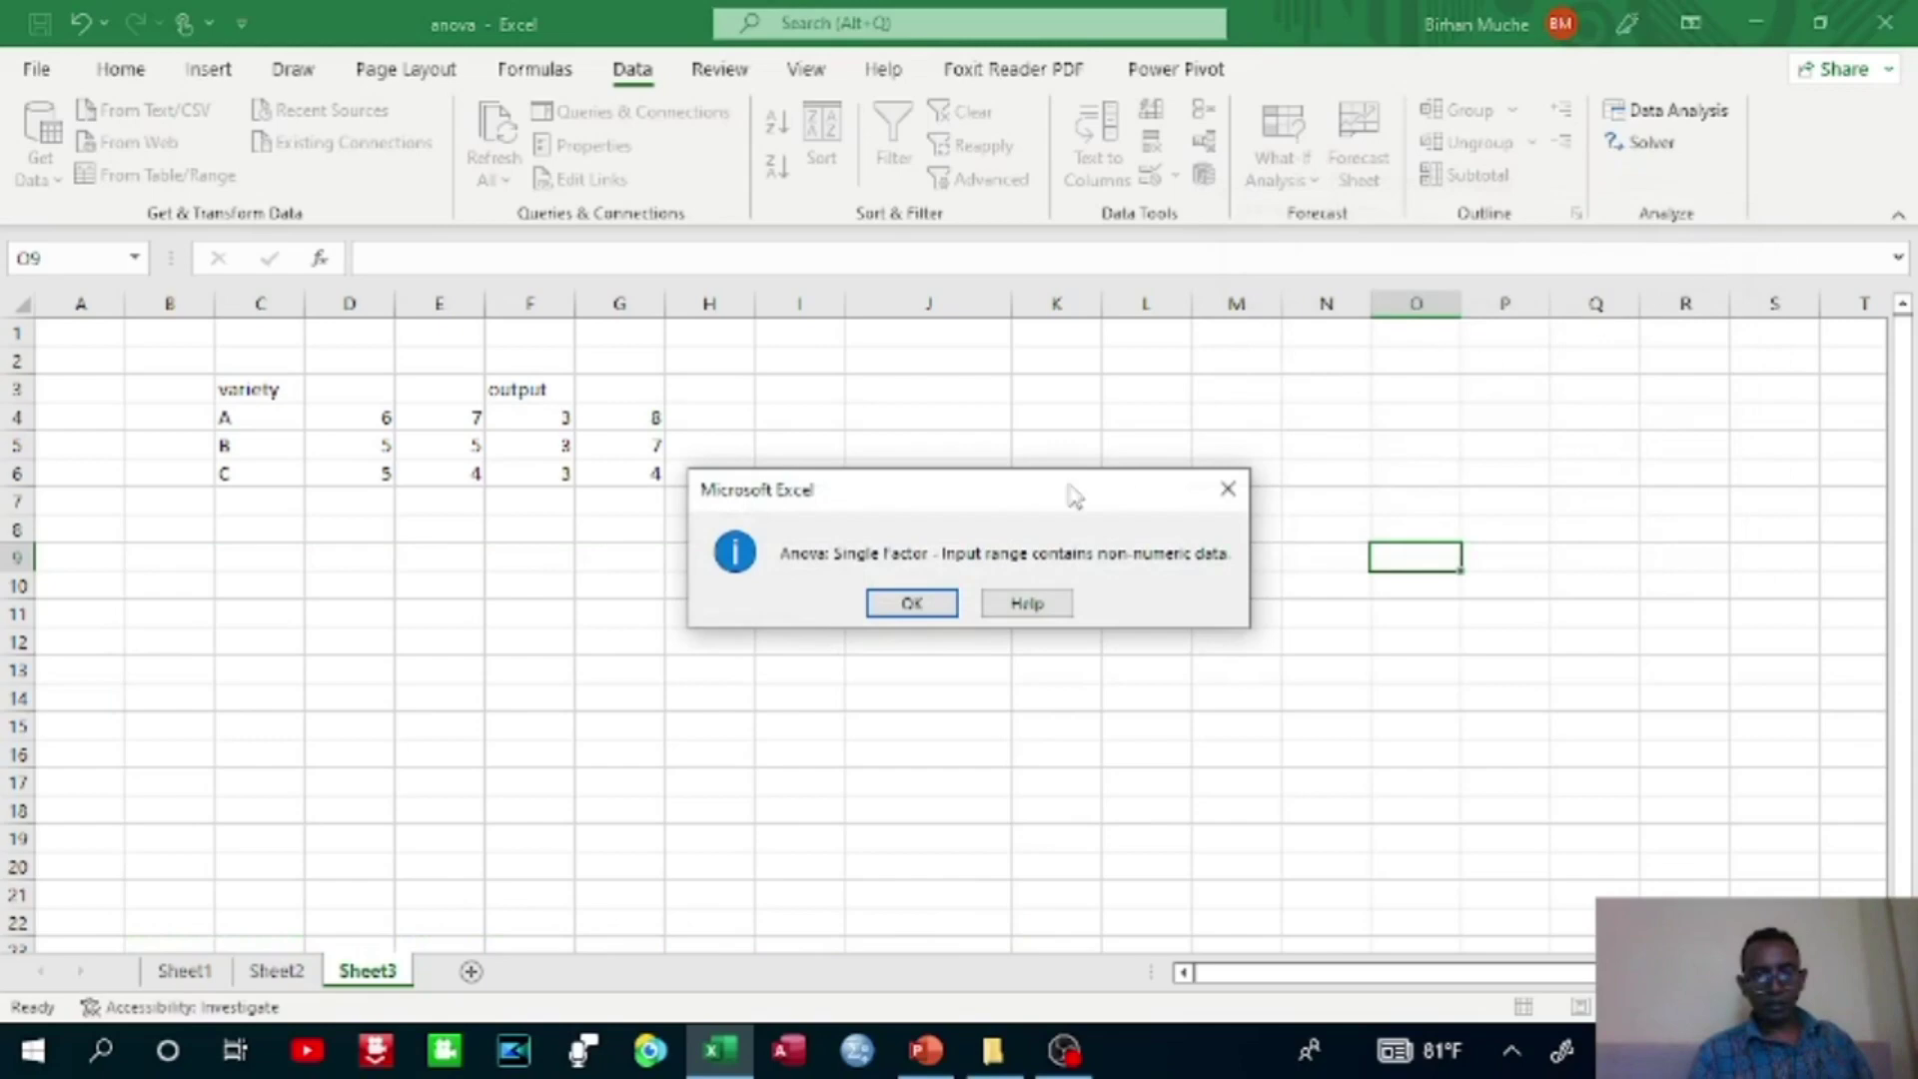
pyautogui.click(912, 600)
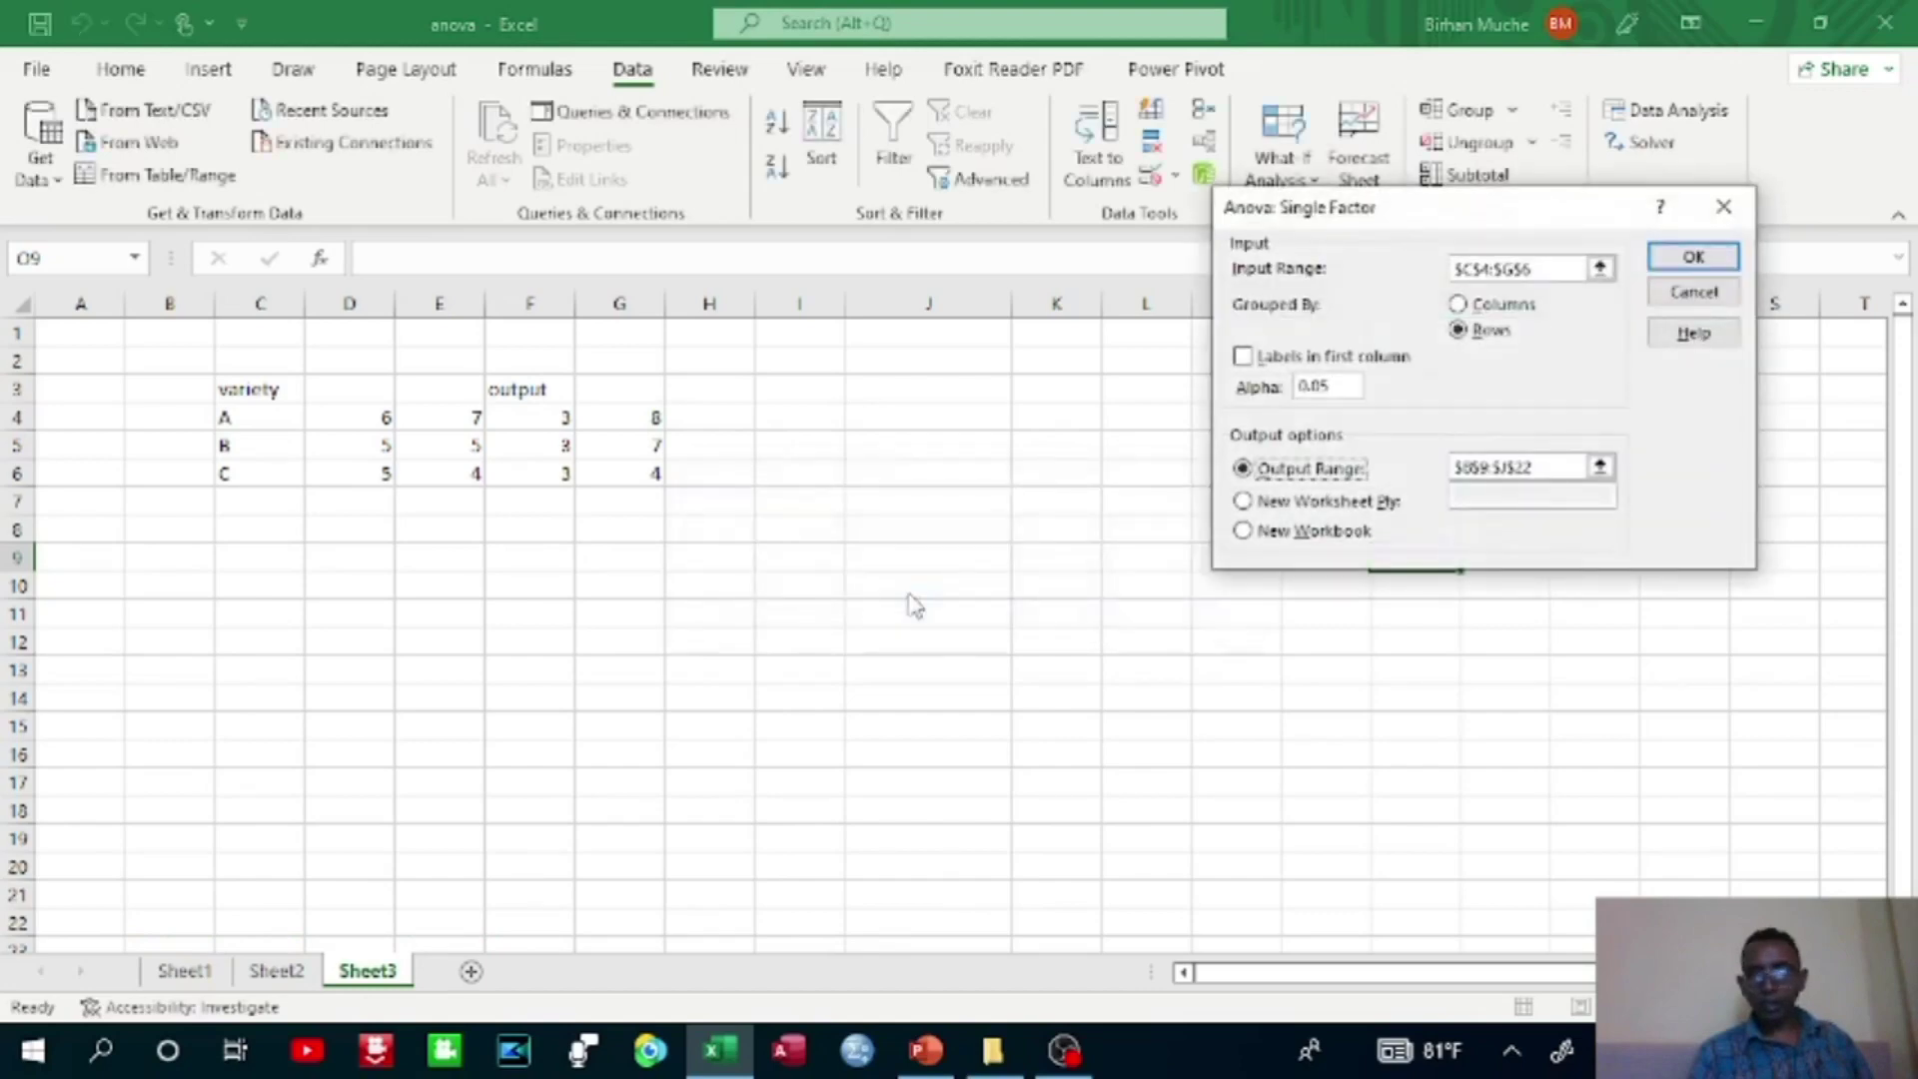
pyautogui.click(1693, 258)
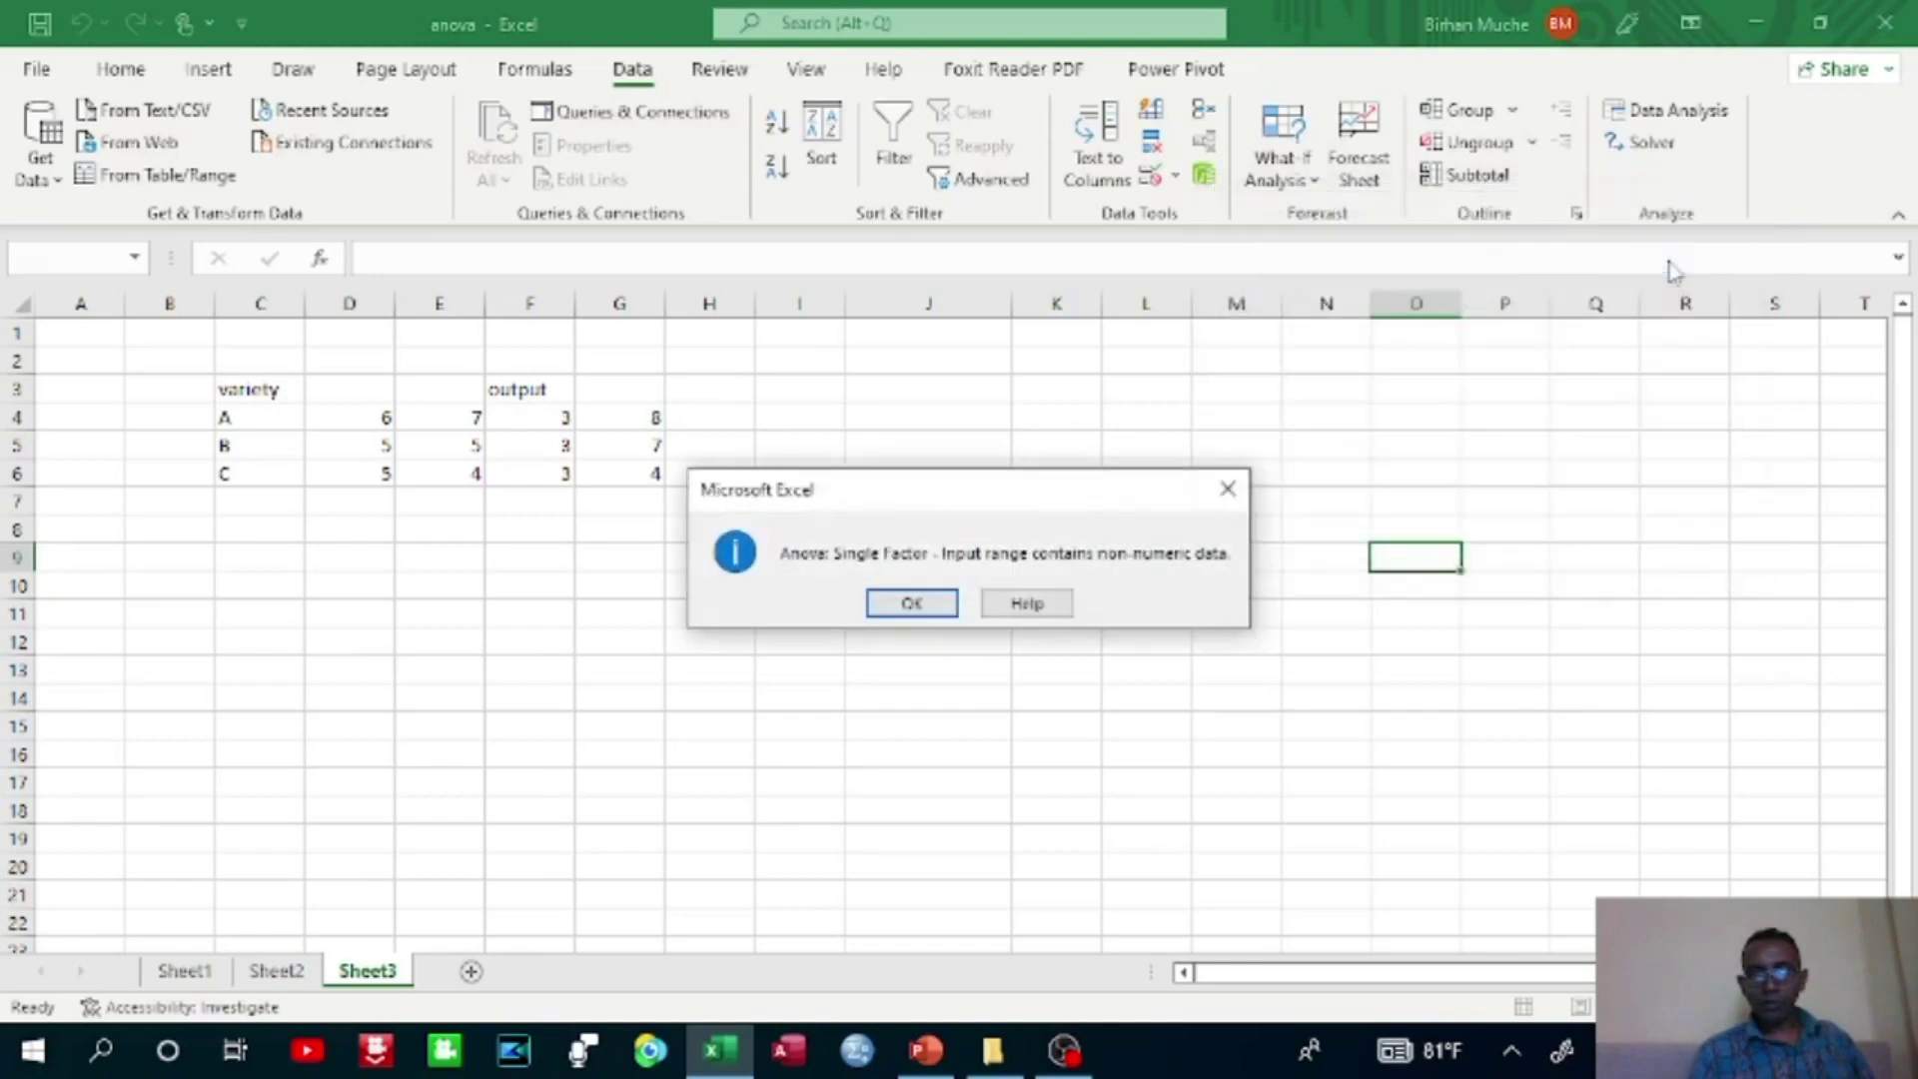
pyautogui.click(909, 601)
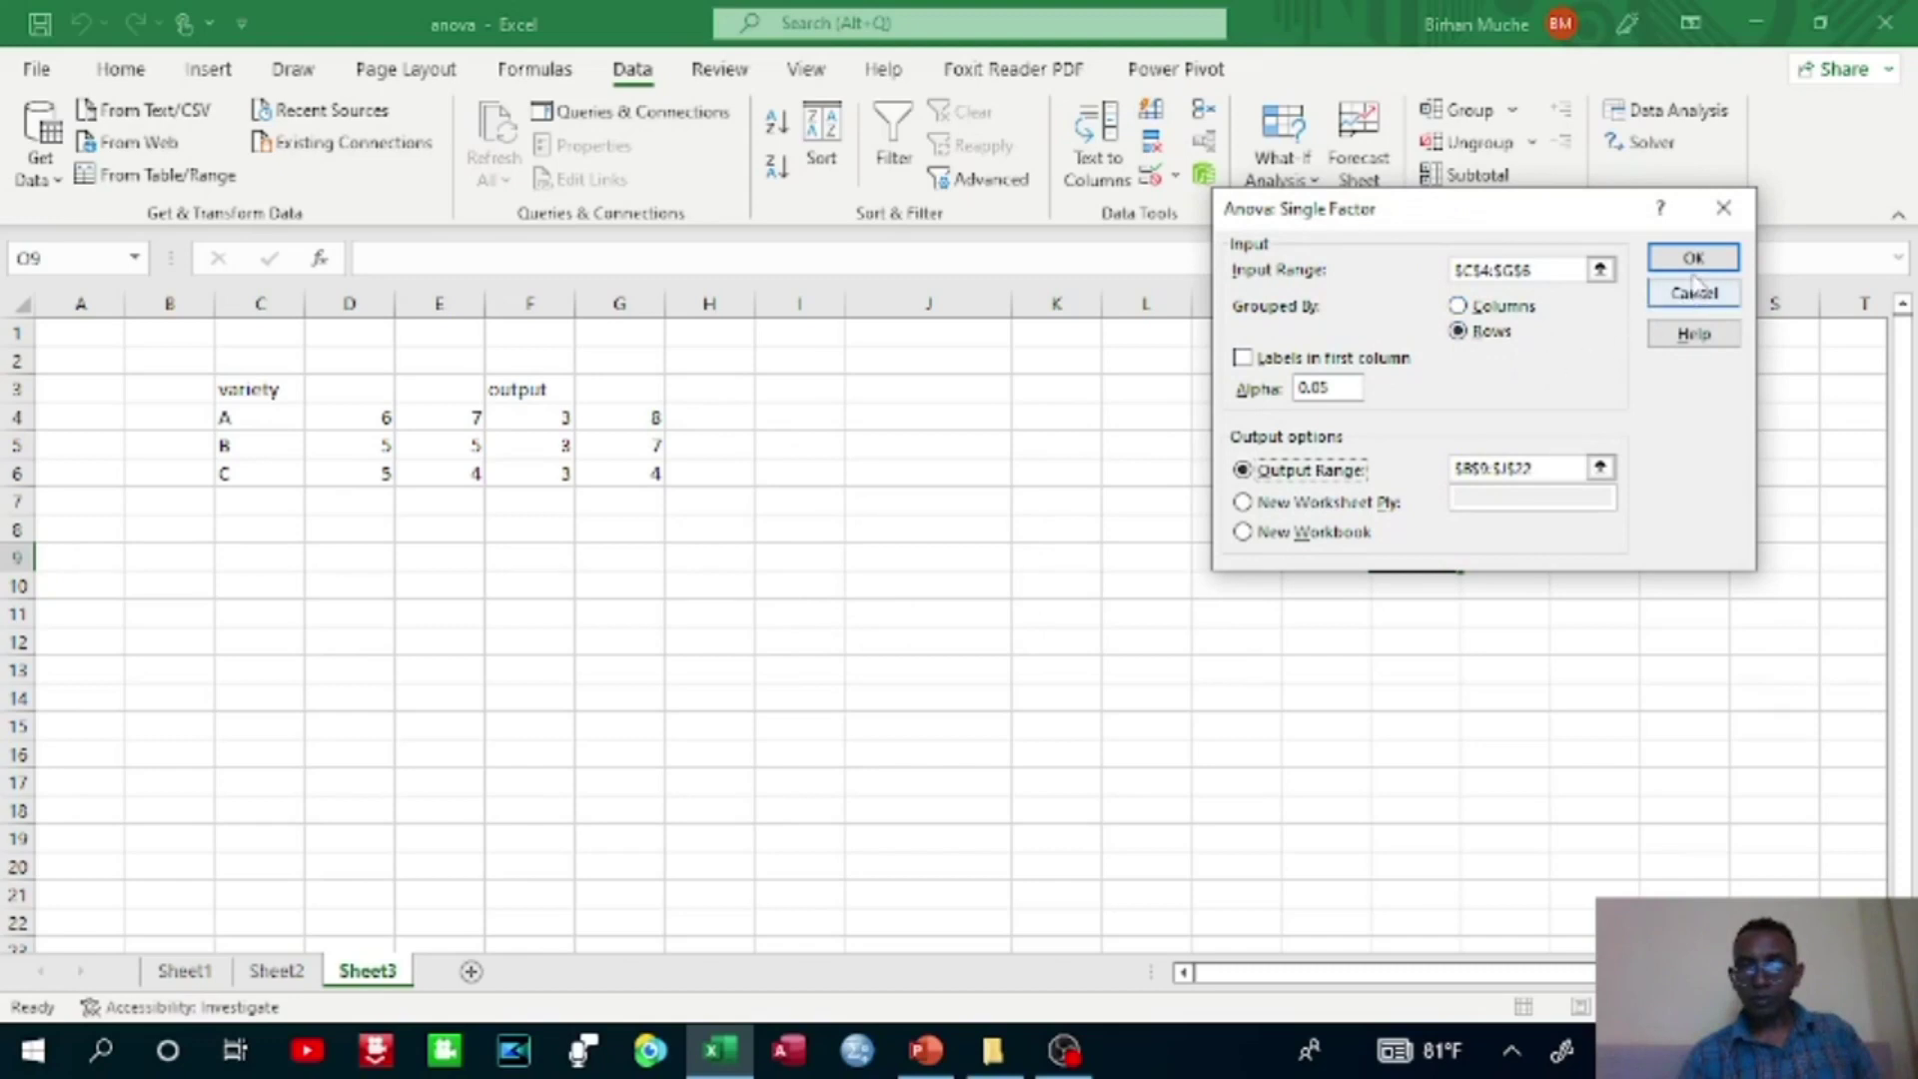
# Tick Labels in first column and run the ANOVA, giving F 1.5 and P-value 0.274016.
pyautogui.click(1600, 269)
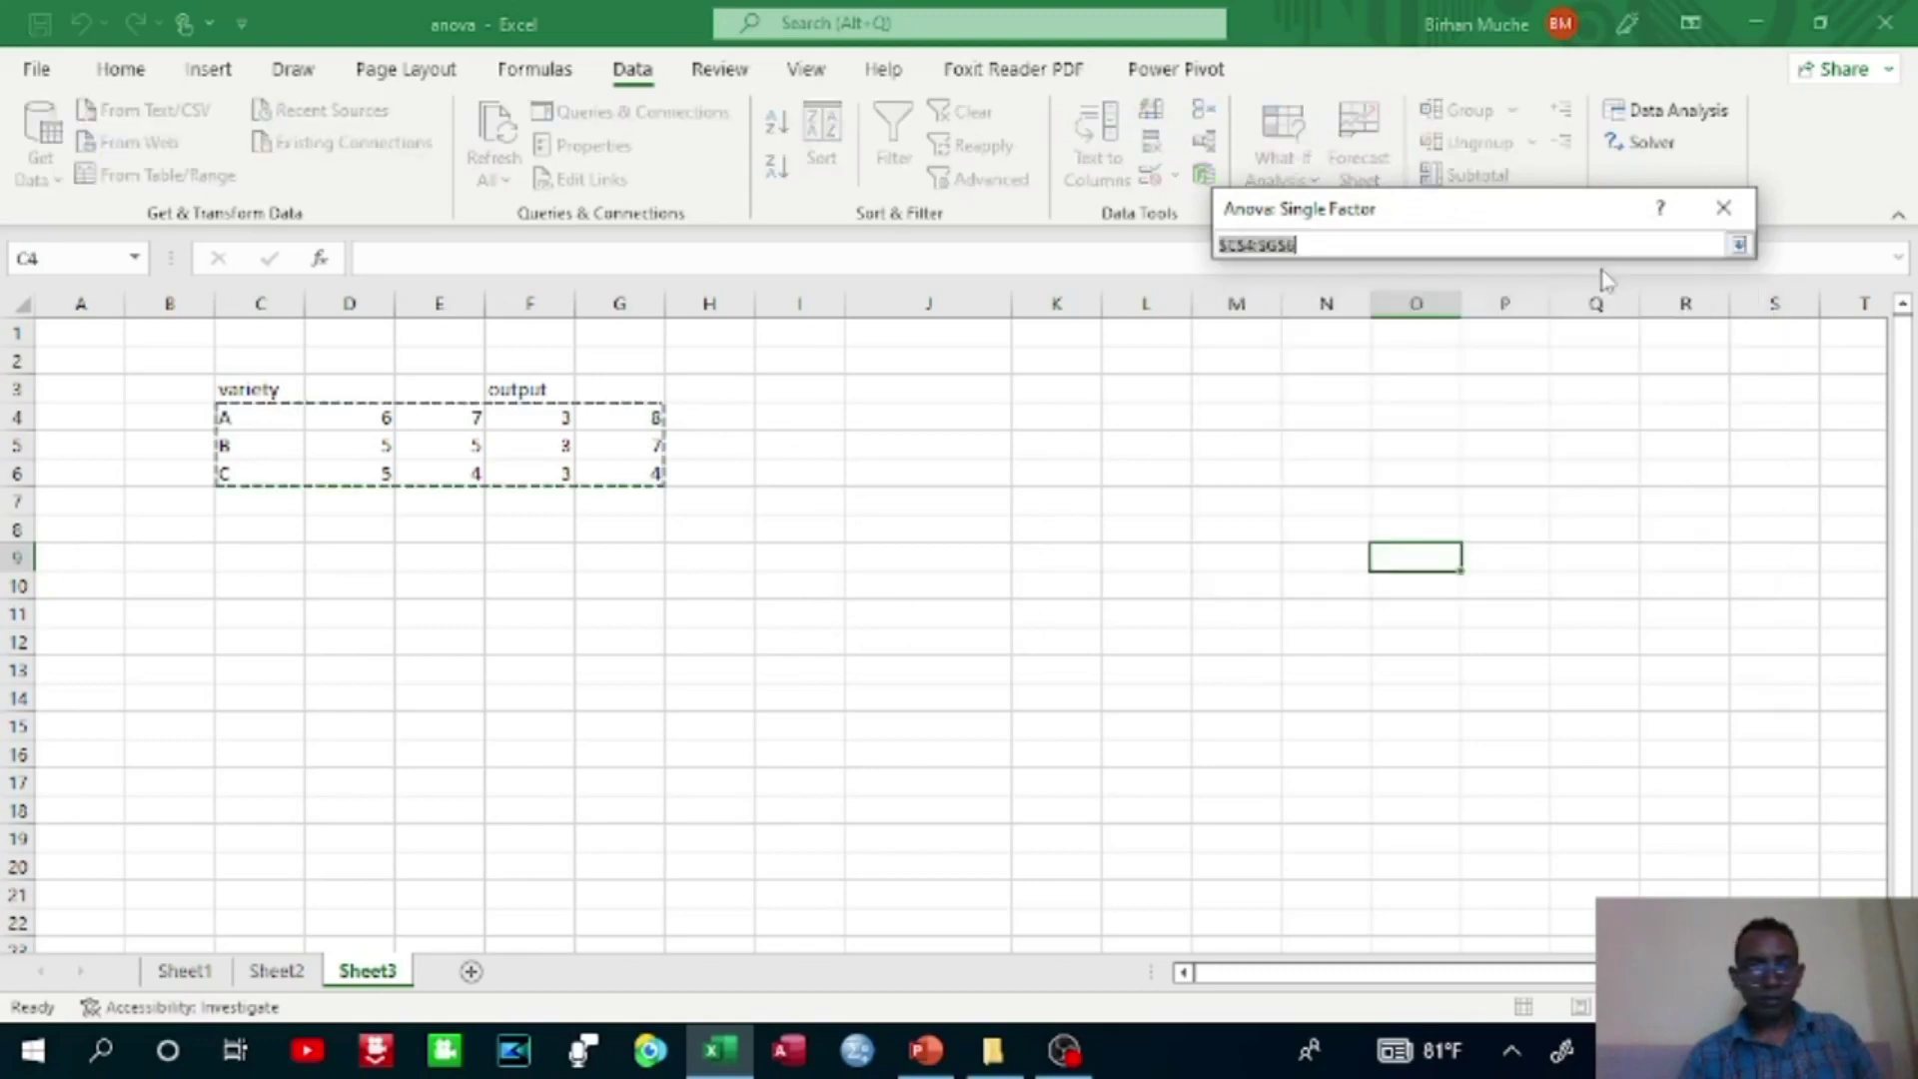
pyautogui.click(1740, 244)
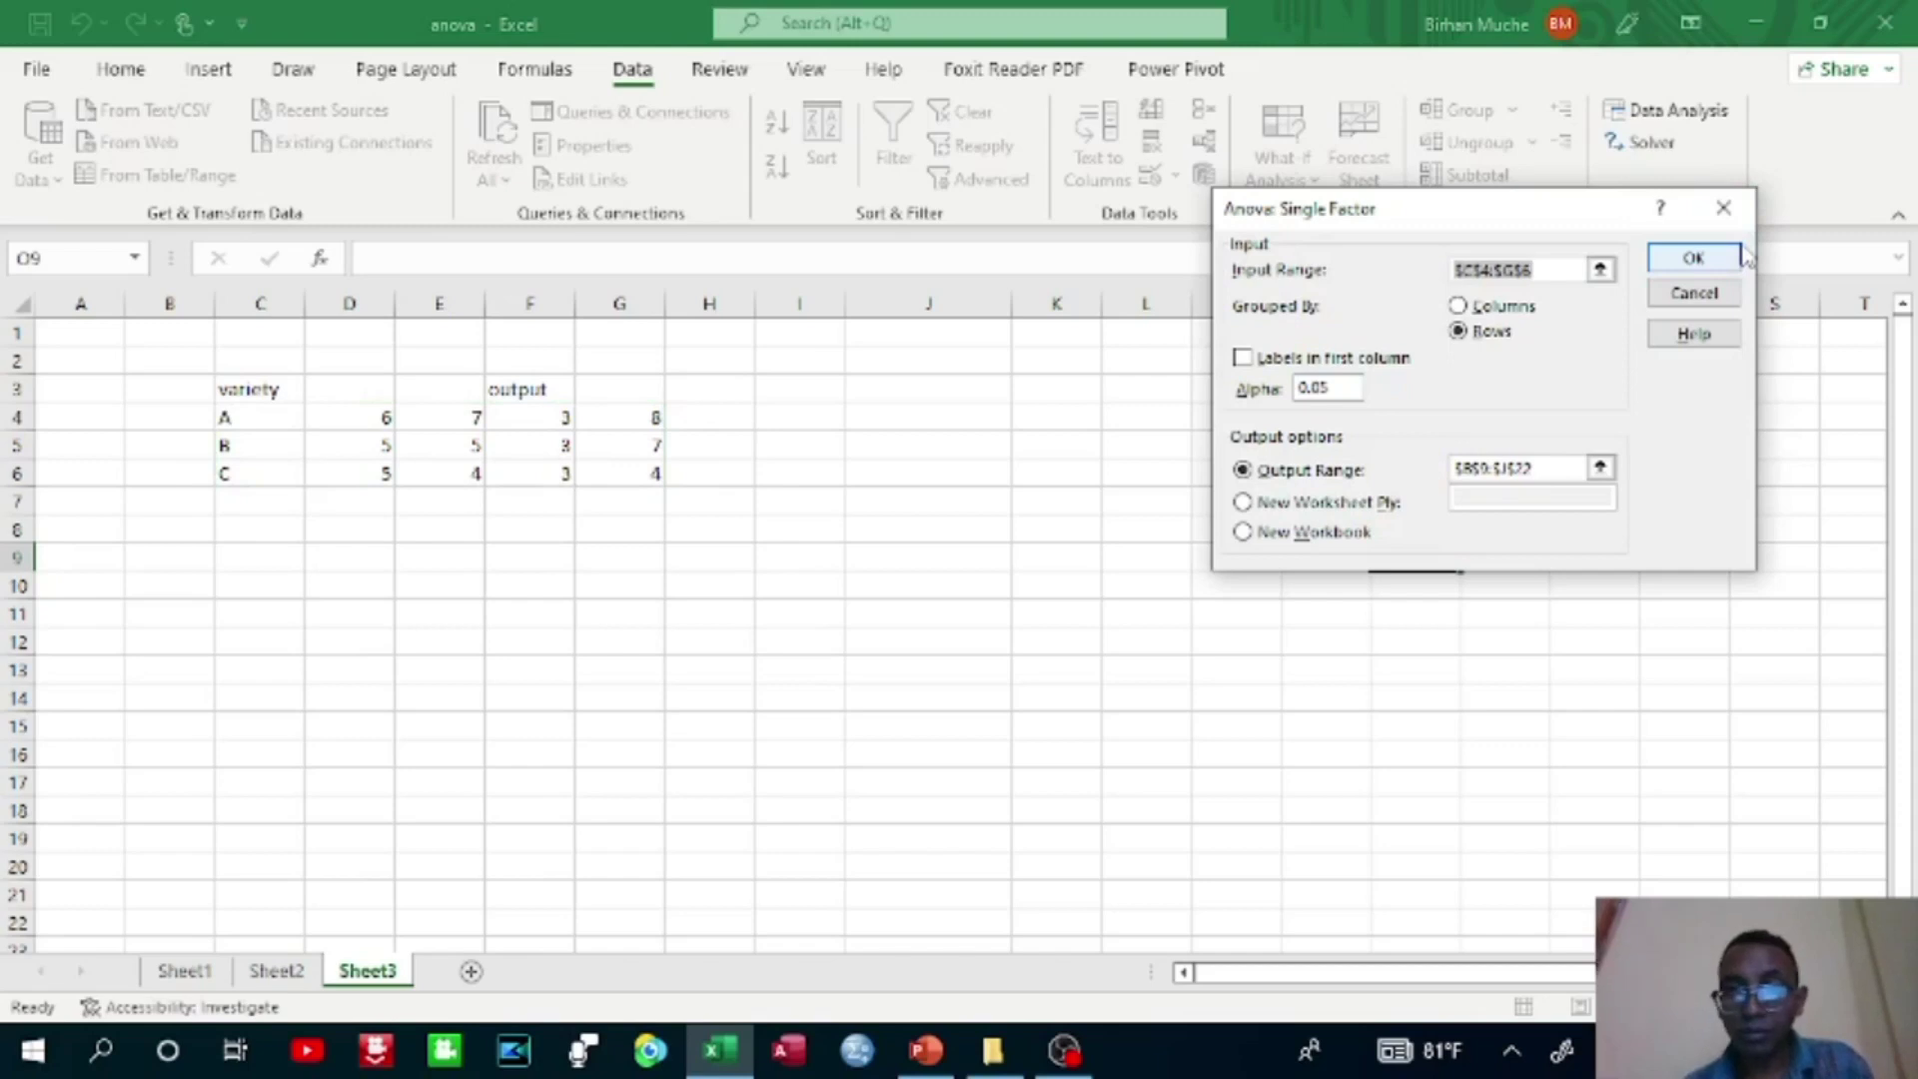
pyautogui.click(1599, 270)
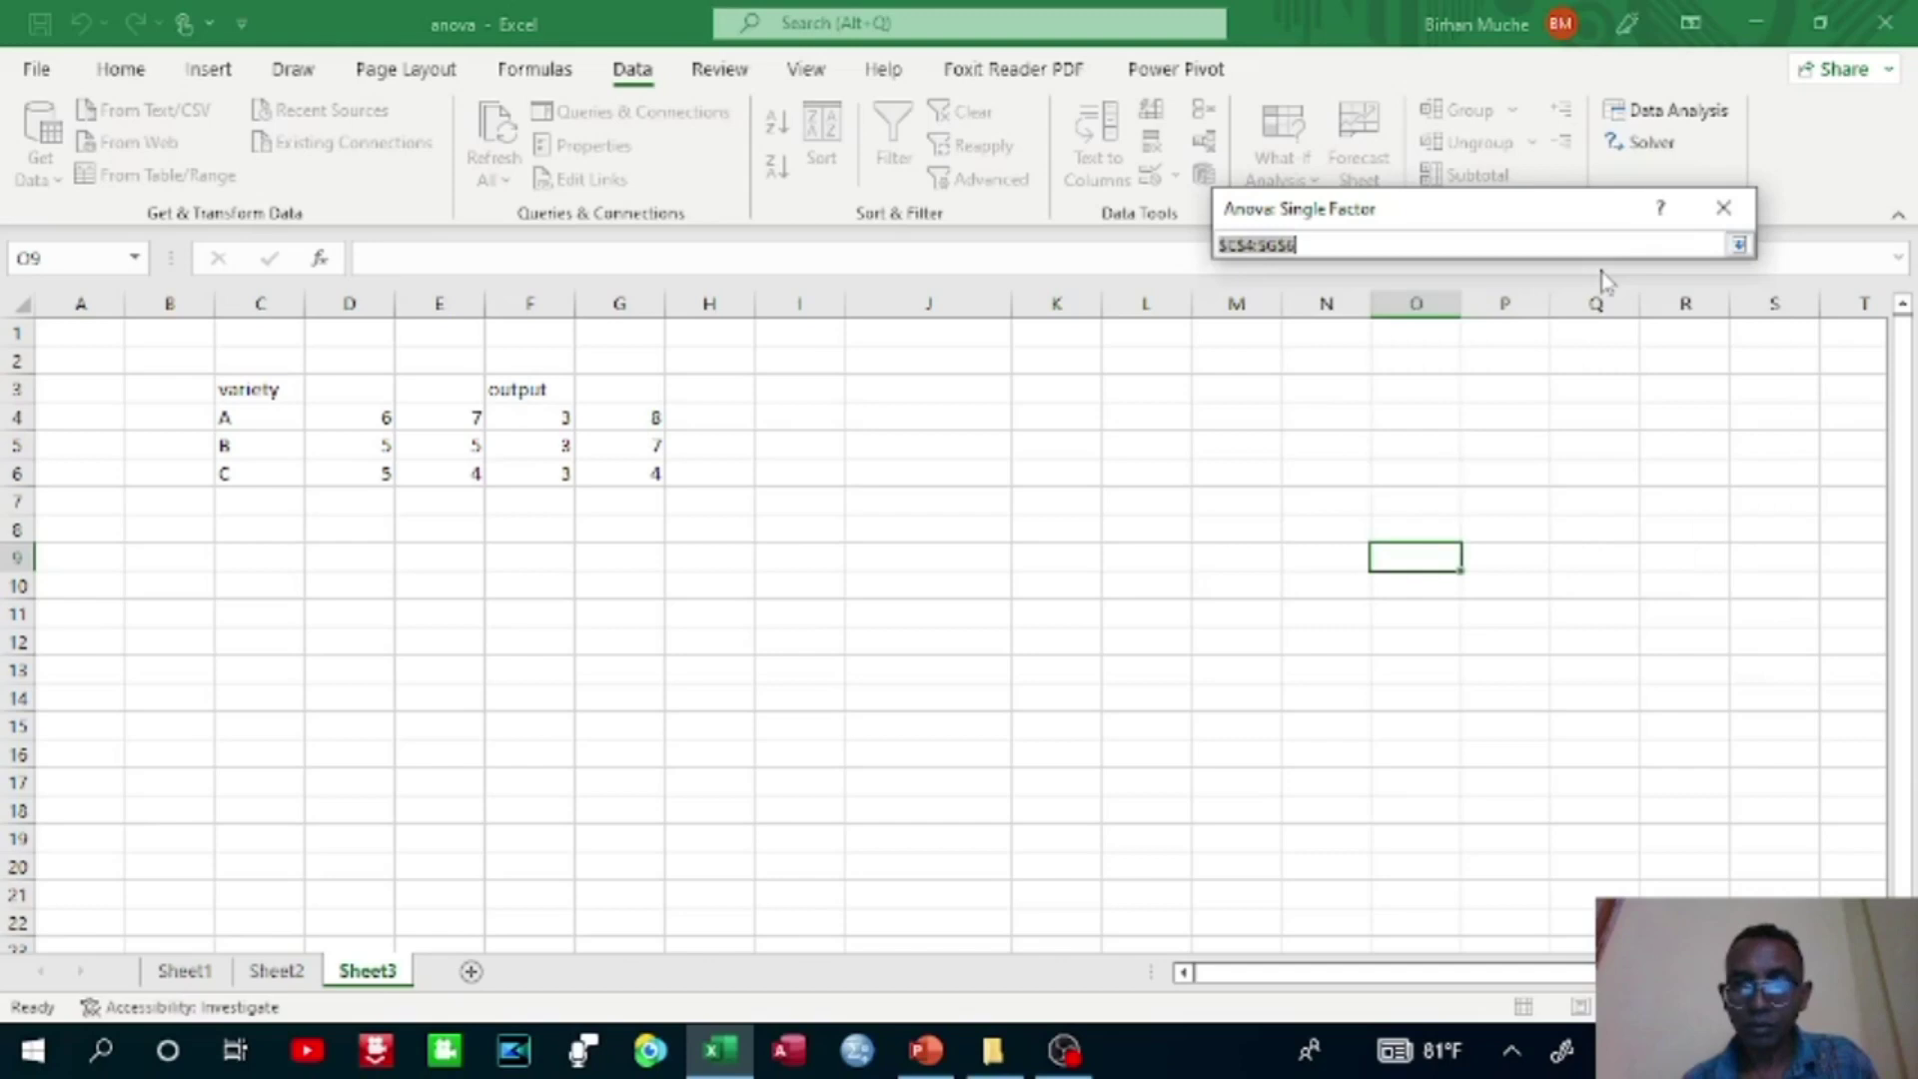
pyautogui.click(1739, 243)
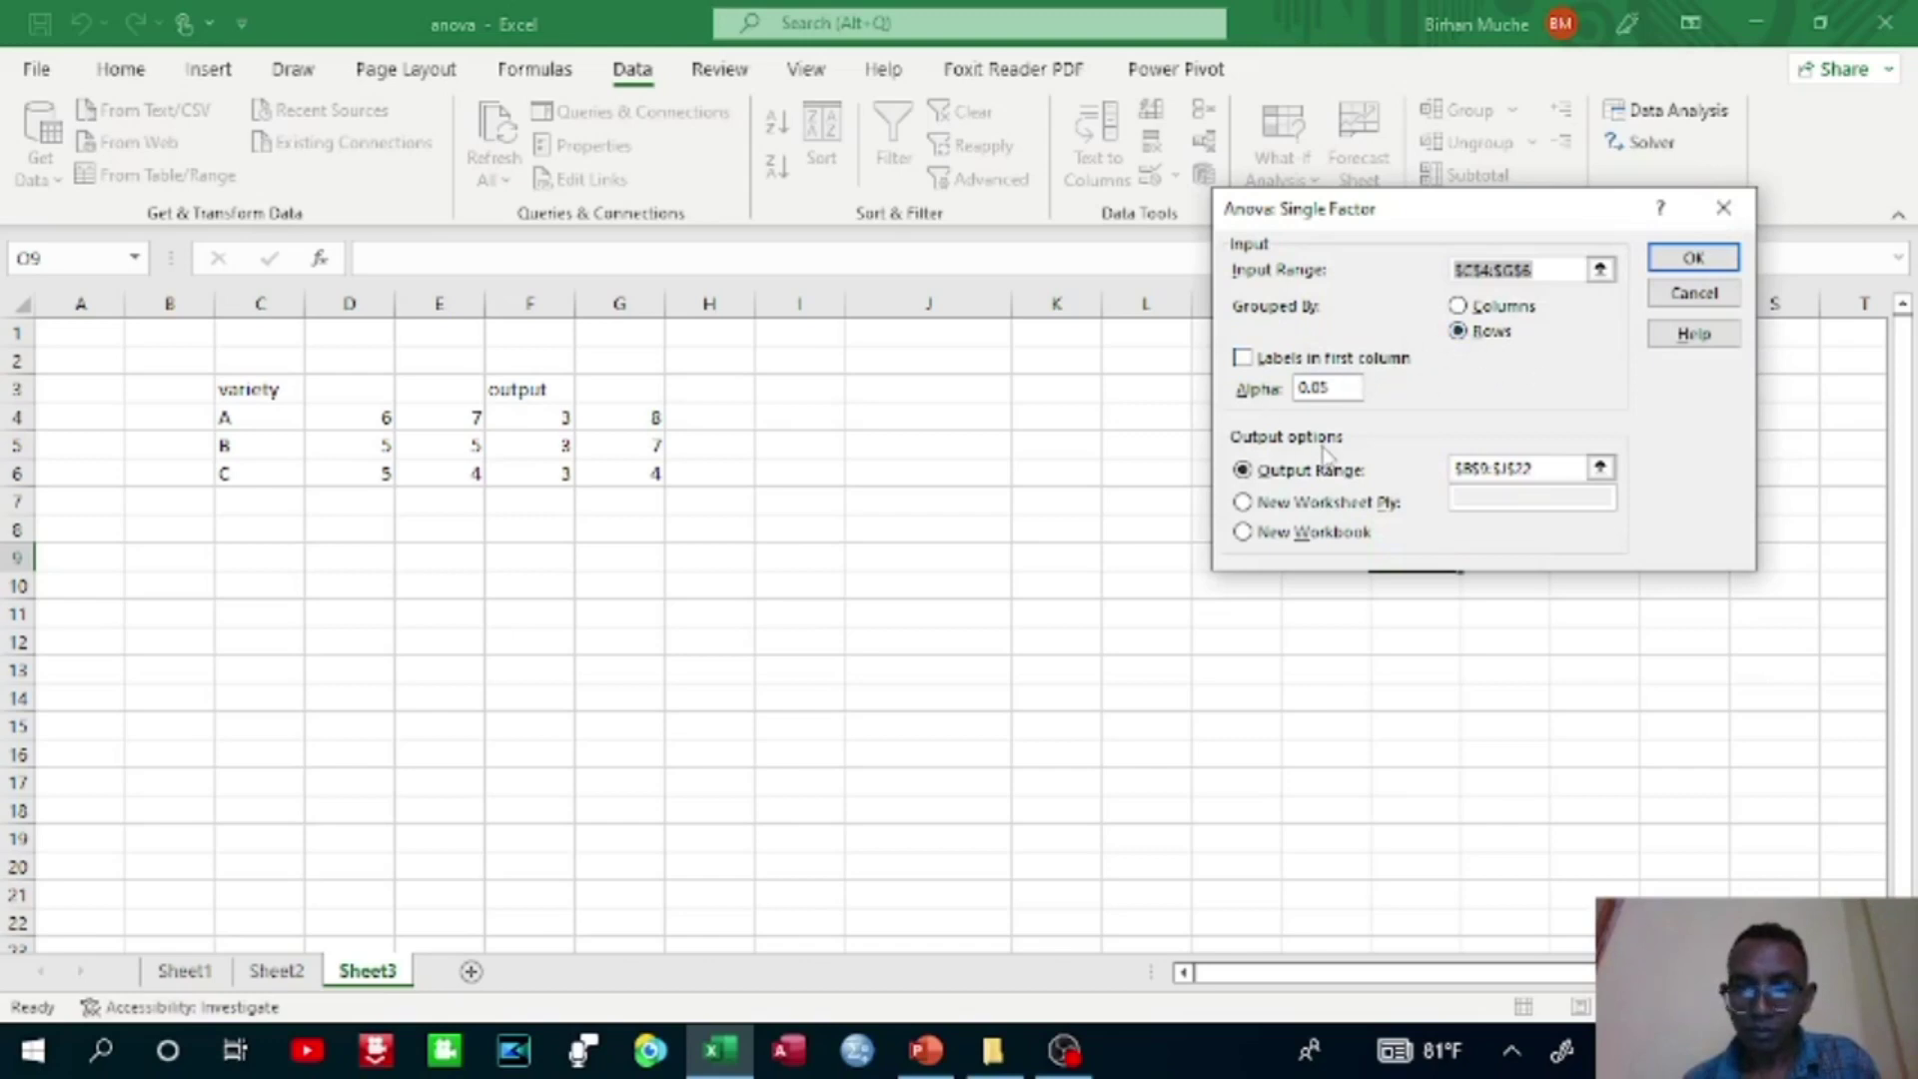
pyautogui.click(1242, 358)
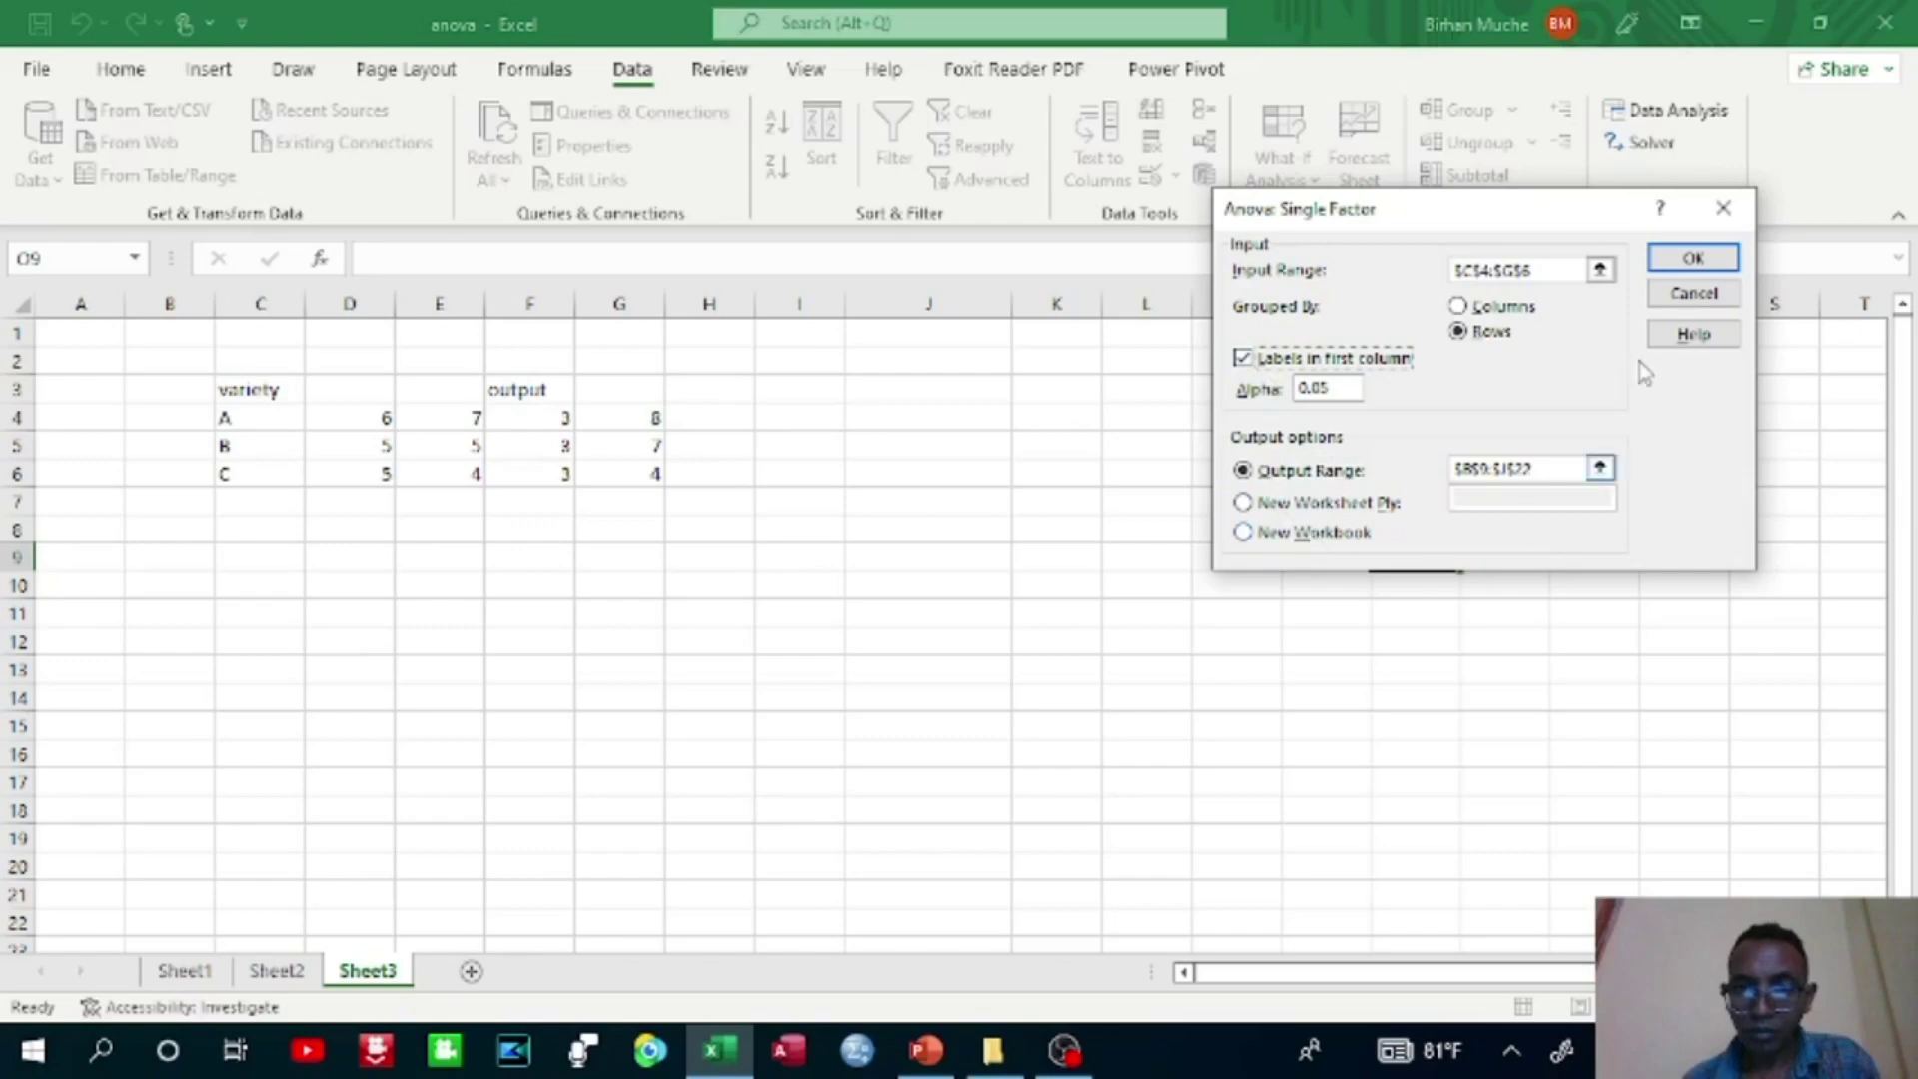
pyautogui.click(1704, 262)
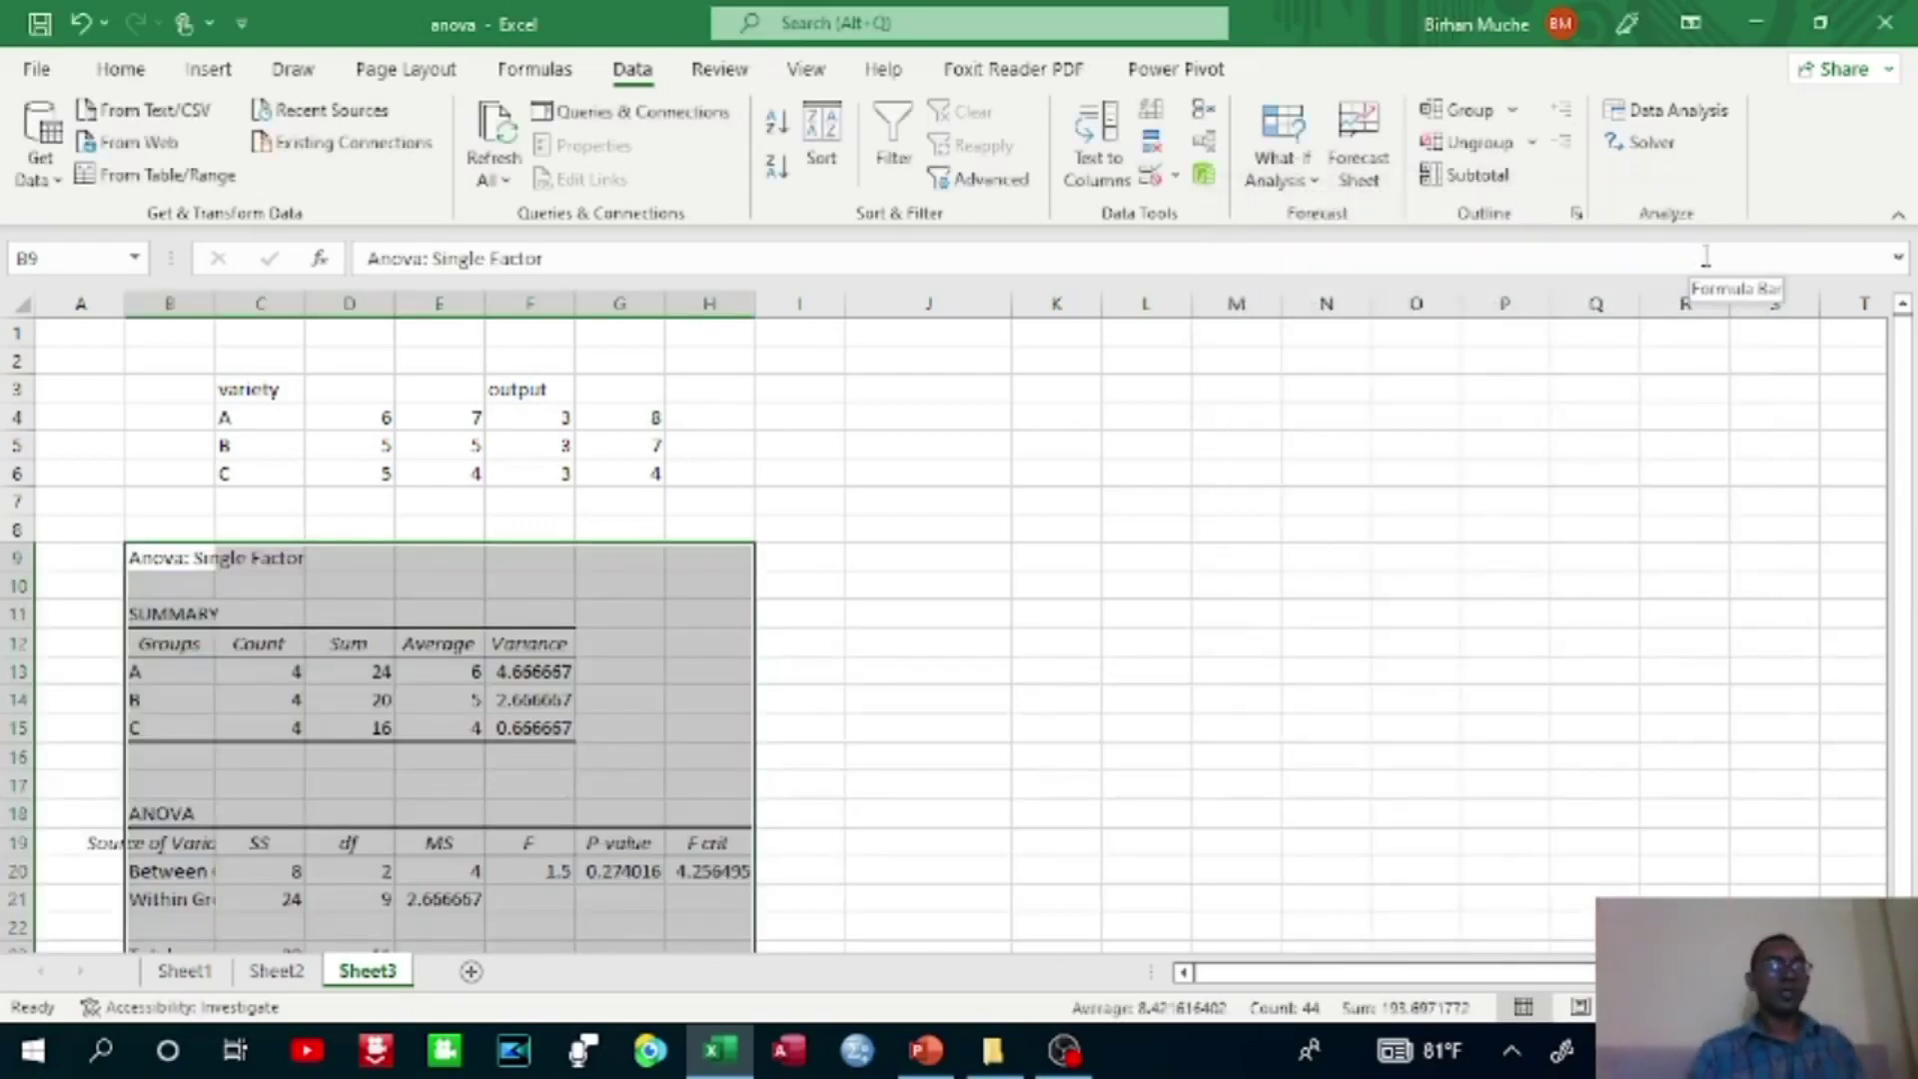
pyautogui.click(1718, 123)
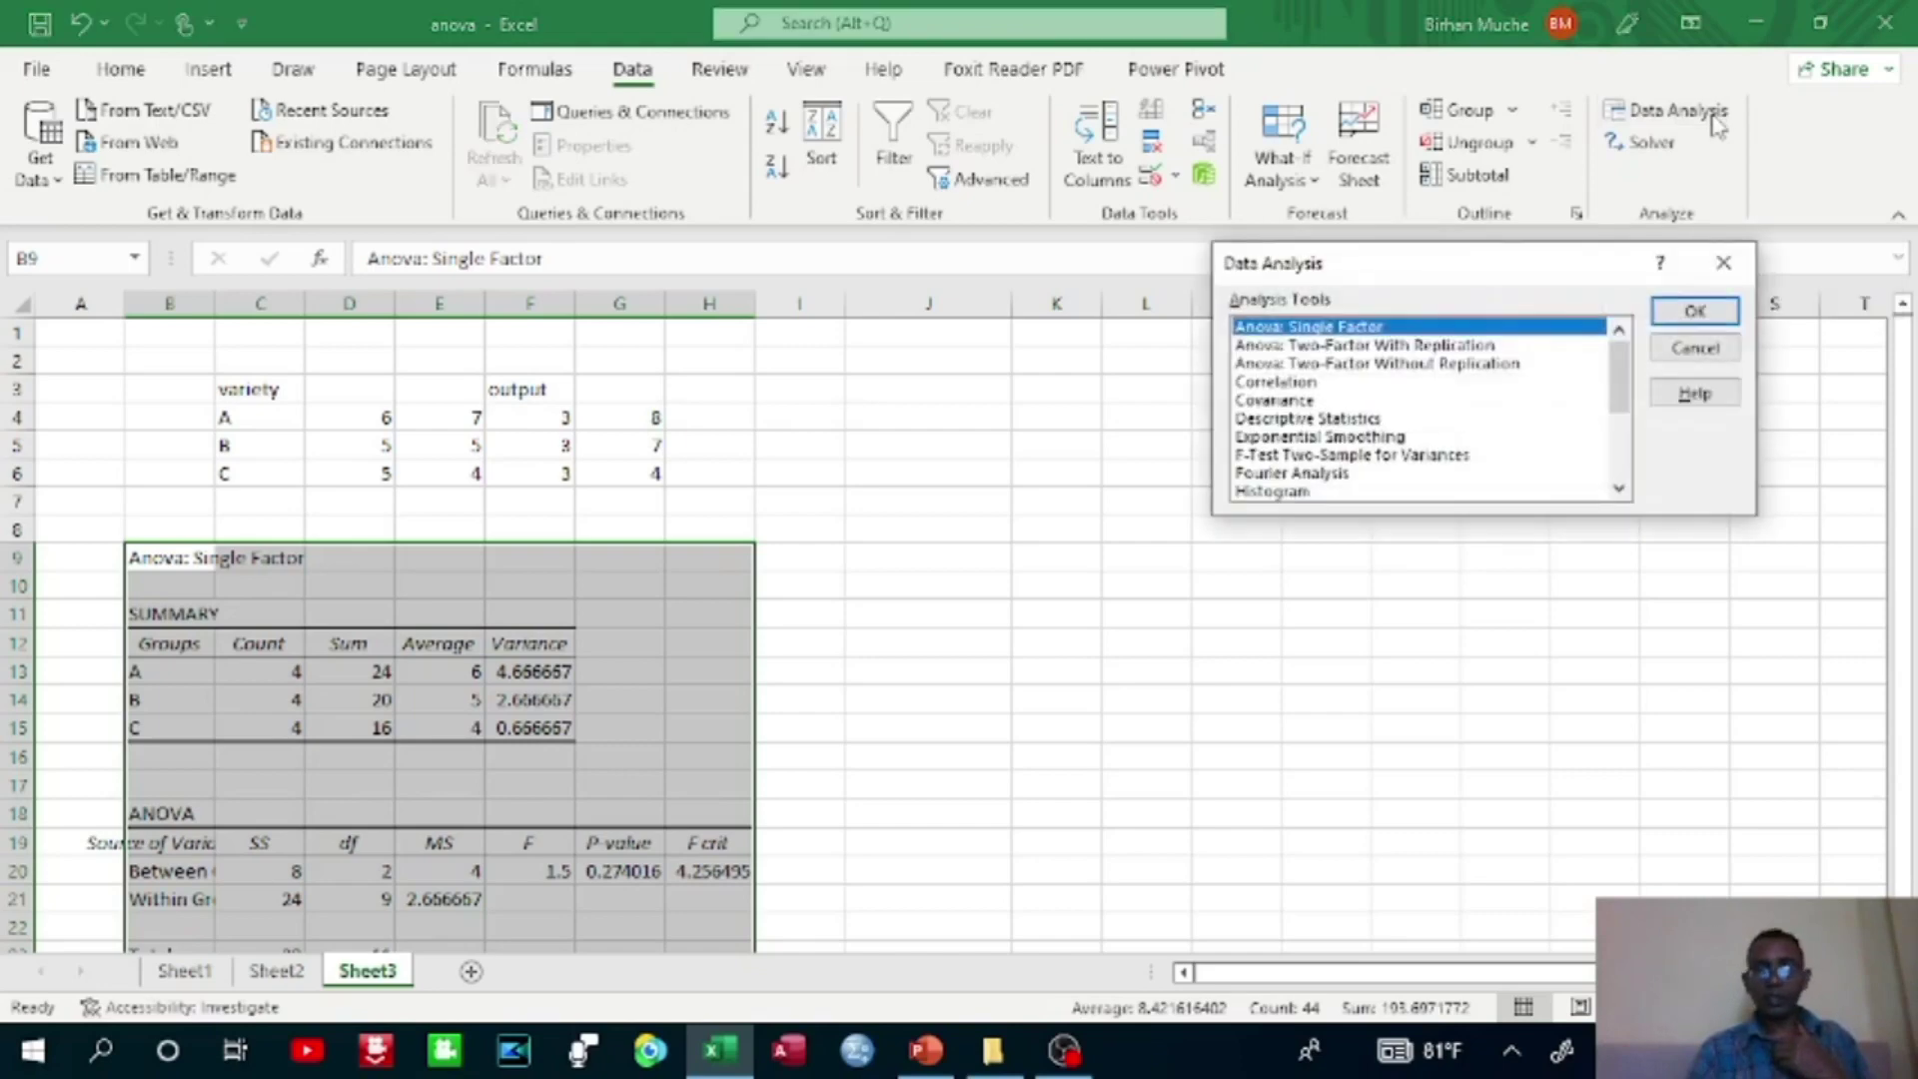
pyautogui.click(1703, 316)
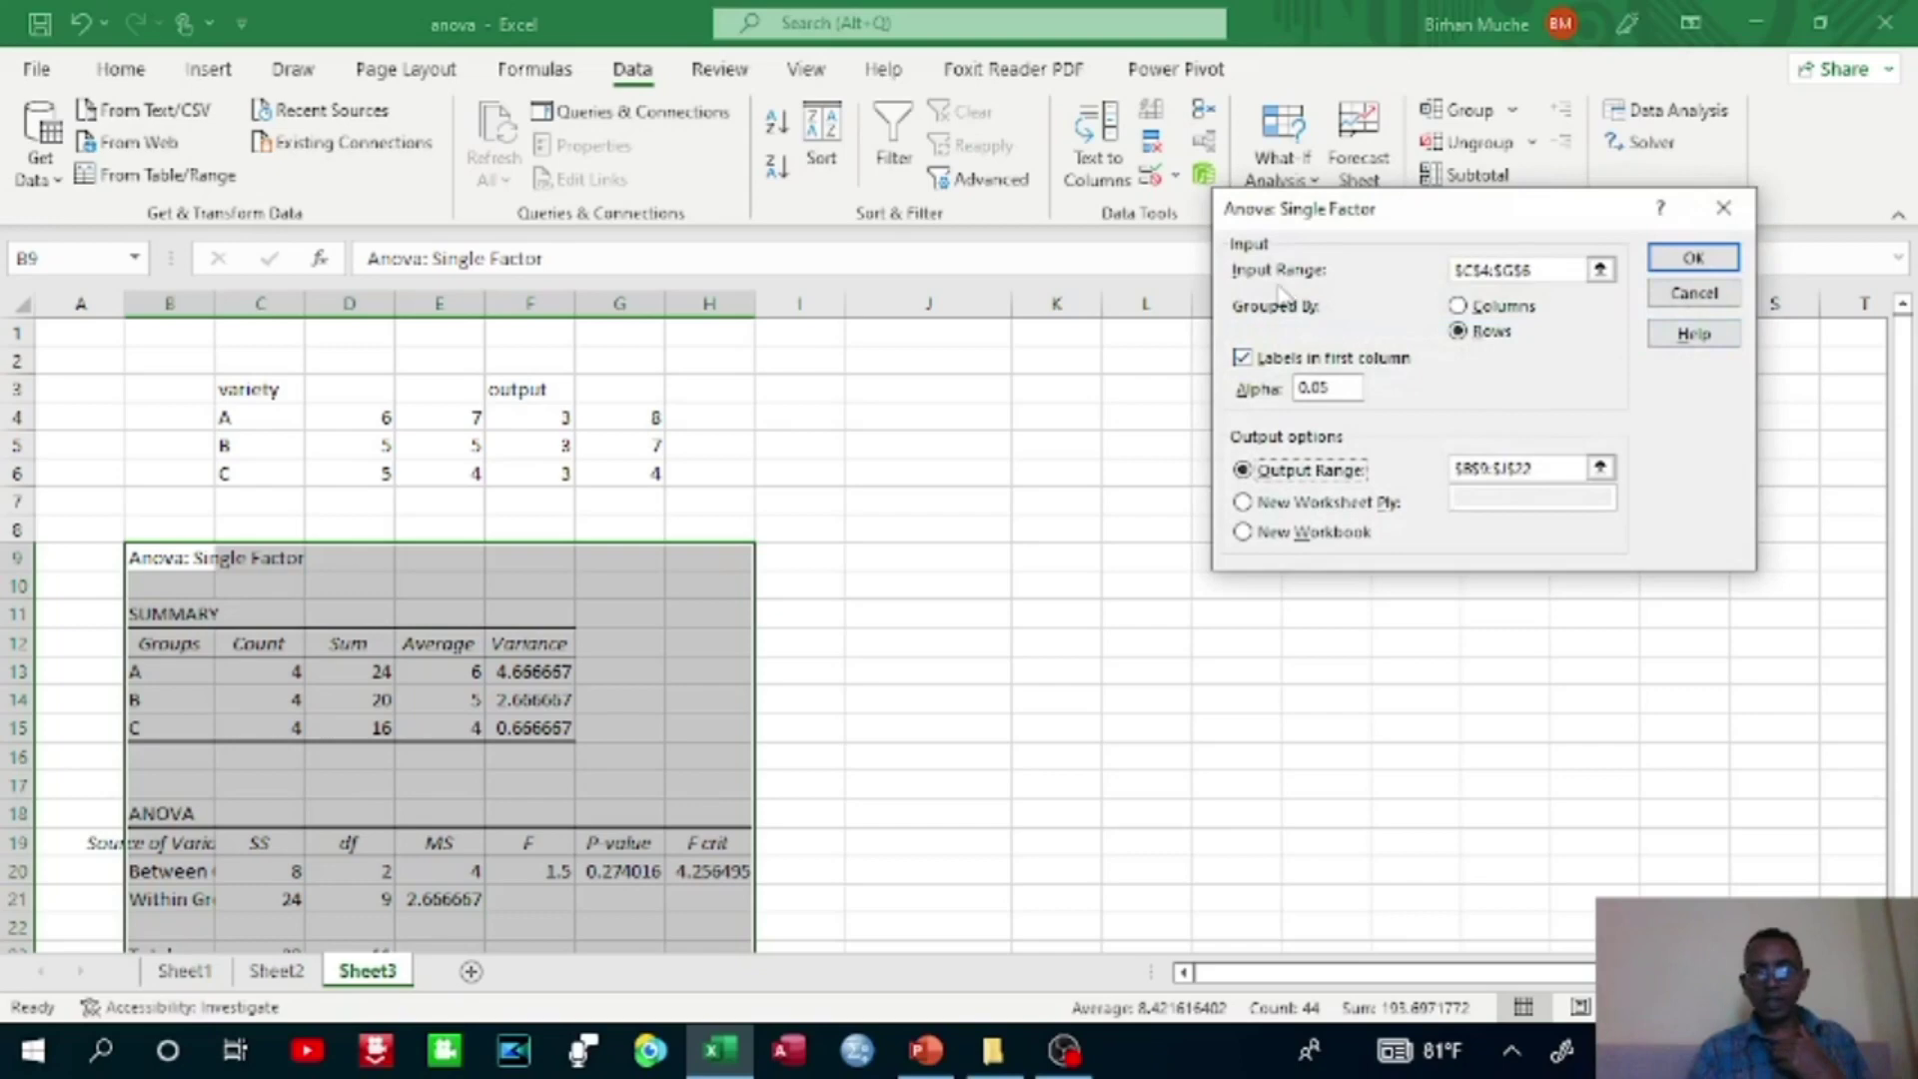
pyautogui.click(1602, 271)
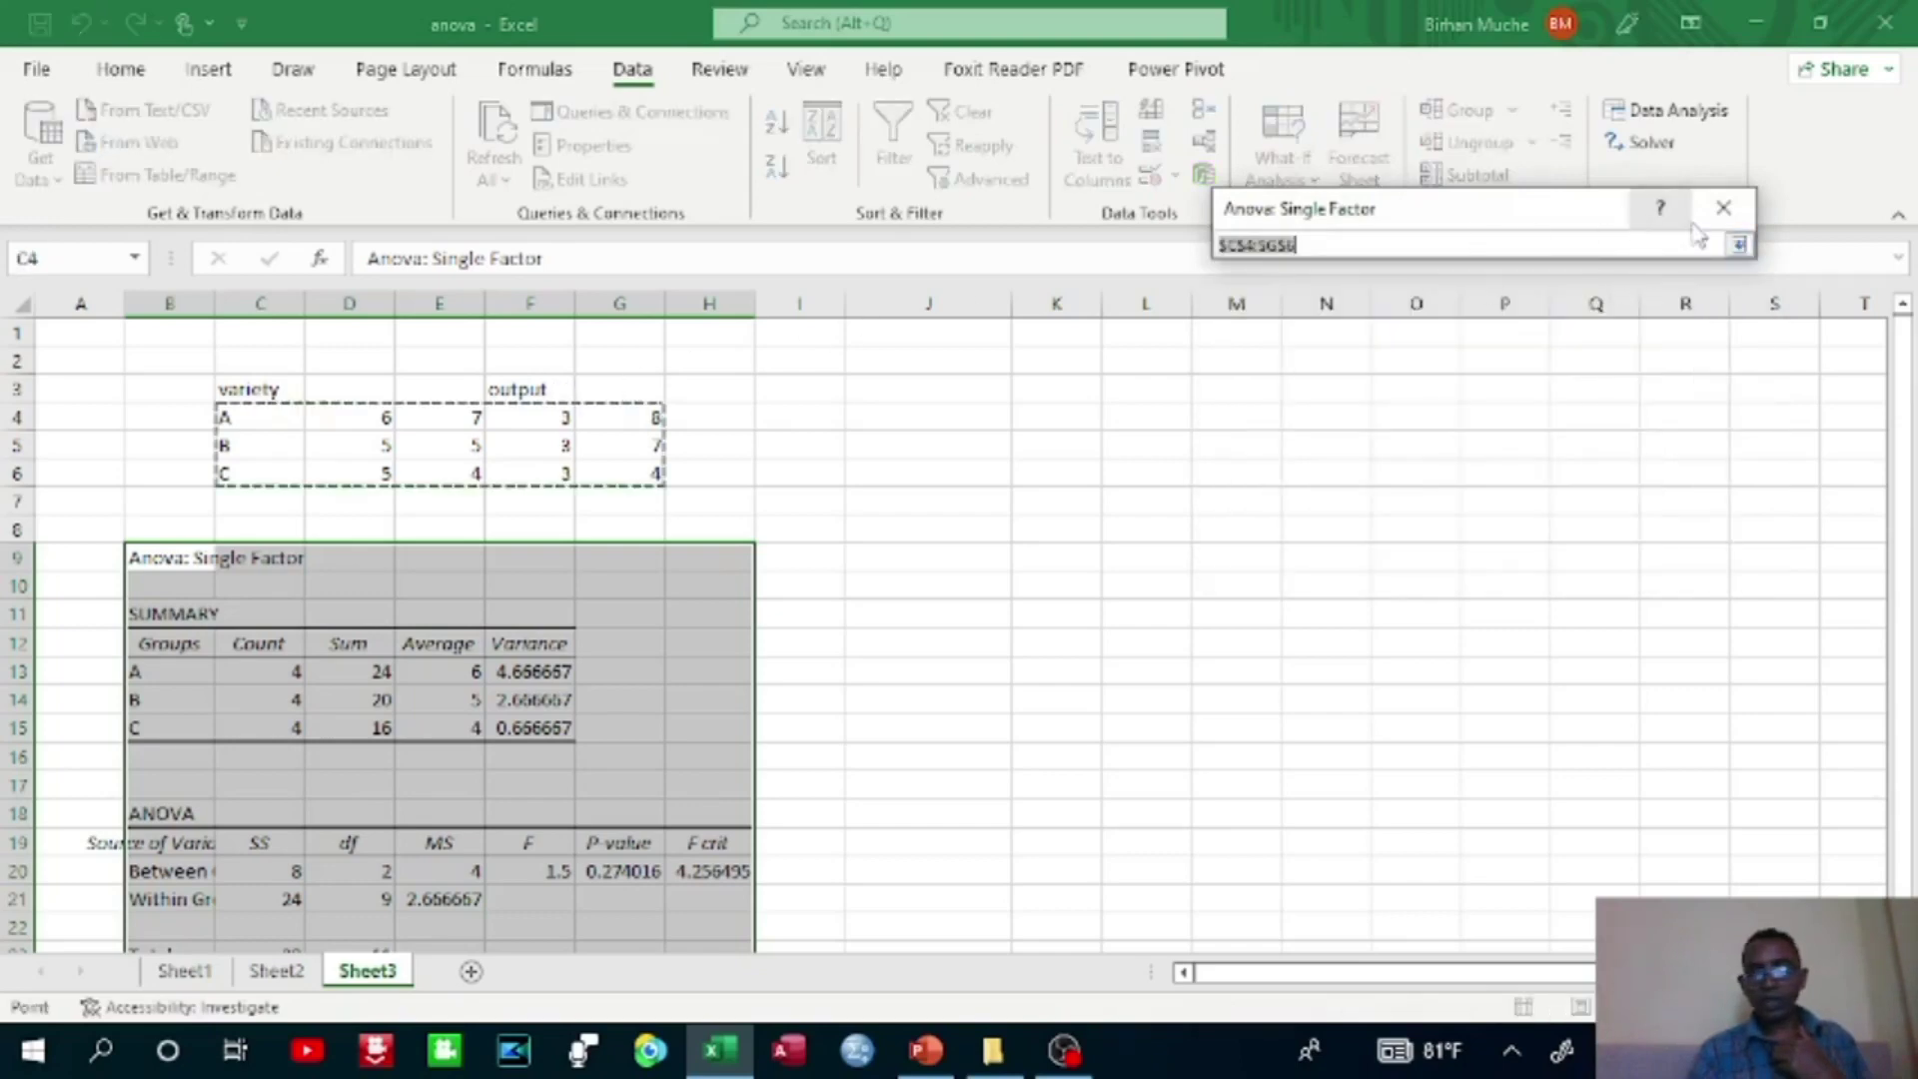
pyautogui.click(1740, 244)
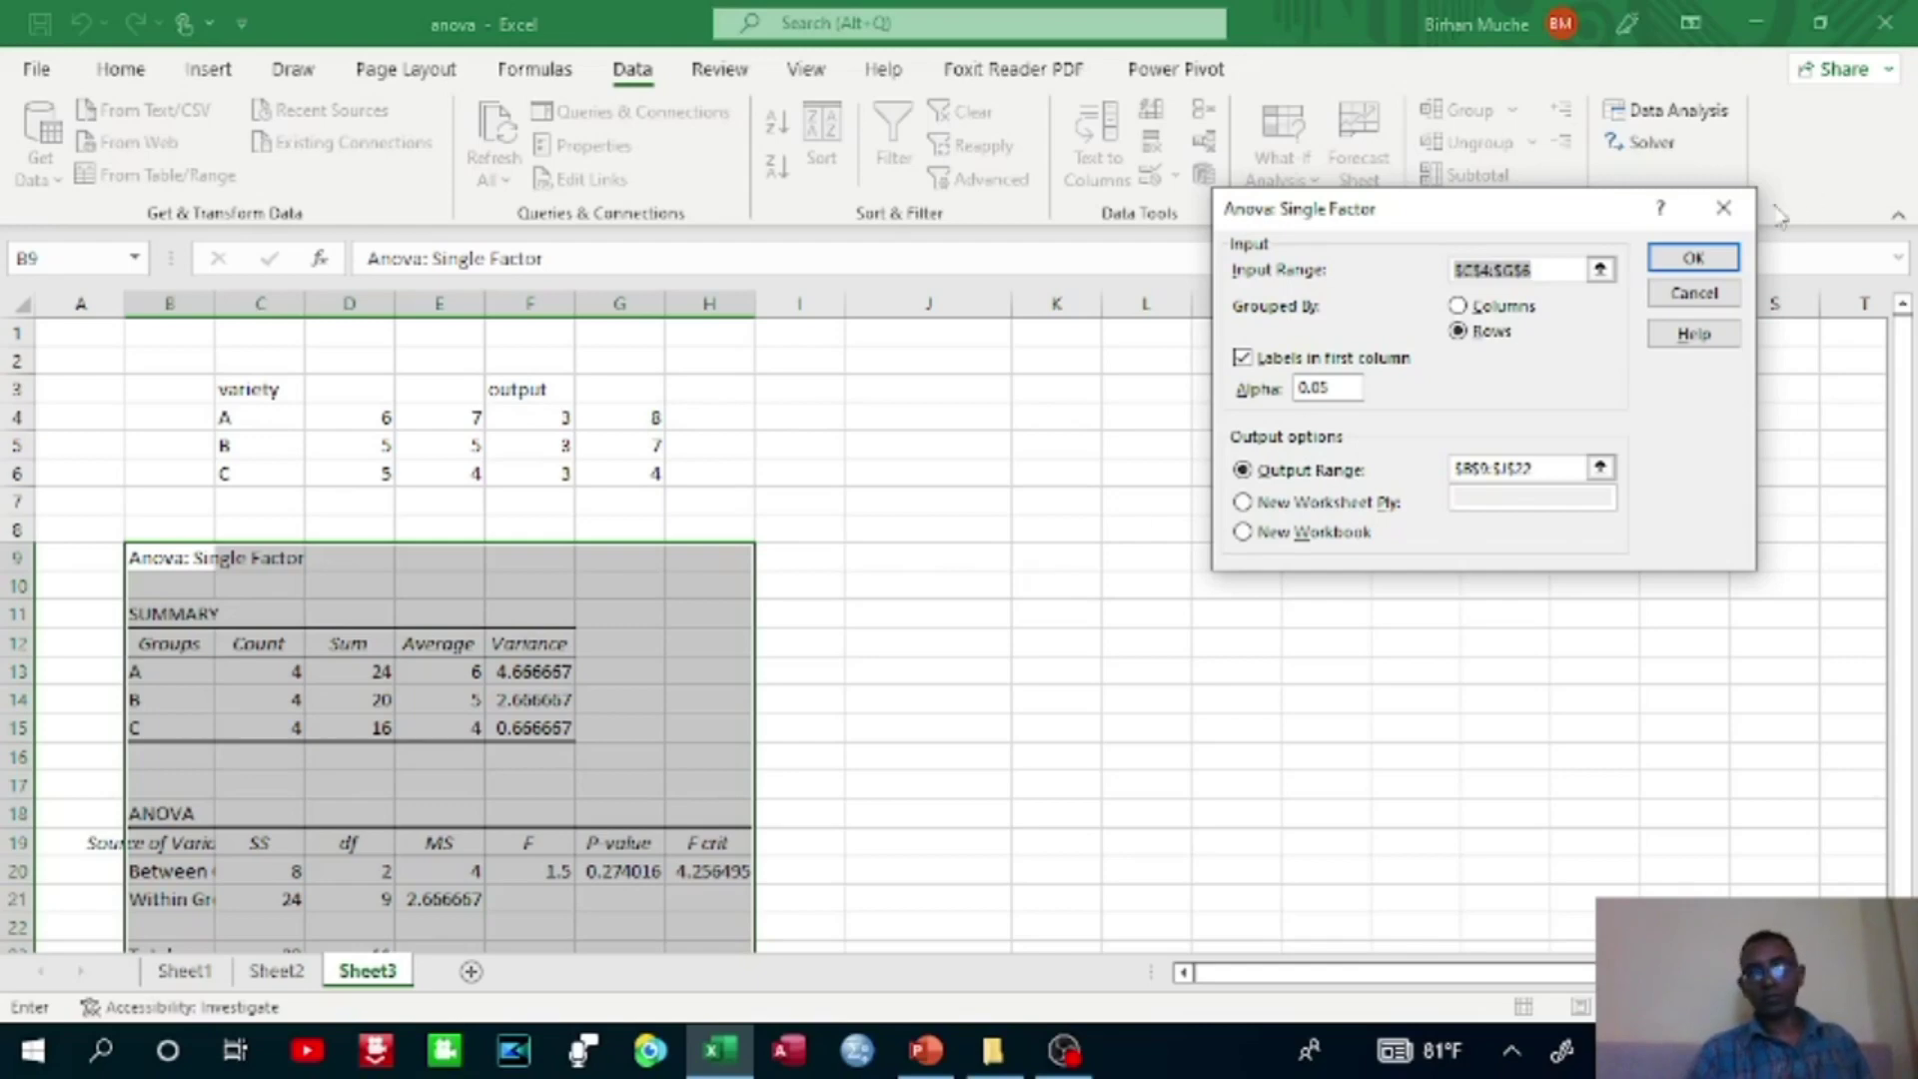
pyautogui.click(1693, 258)
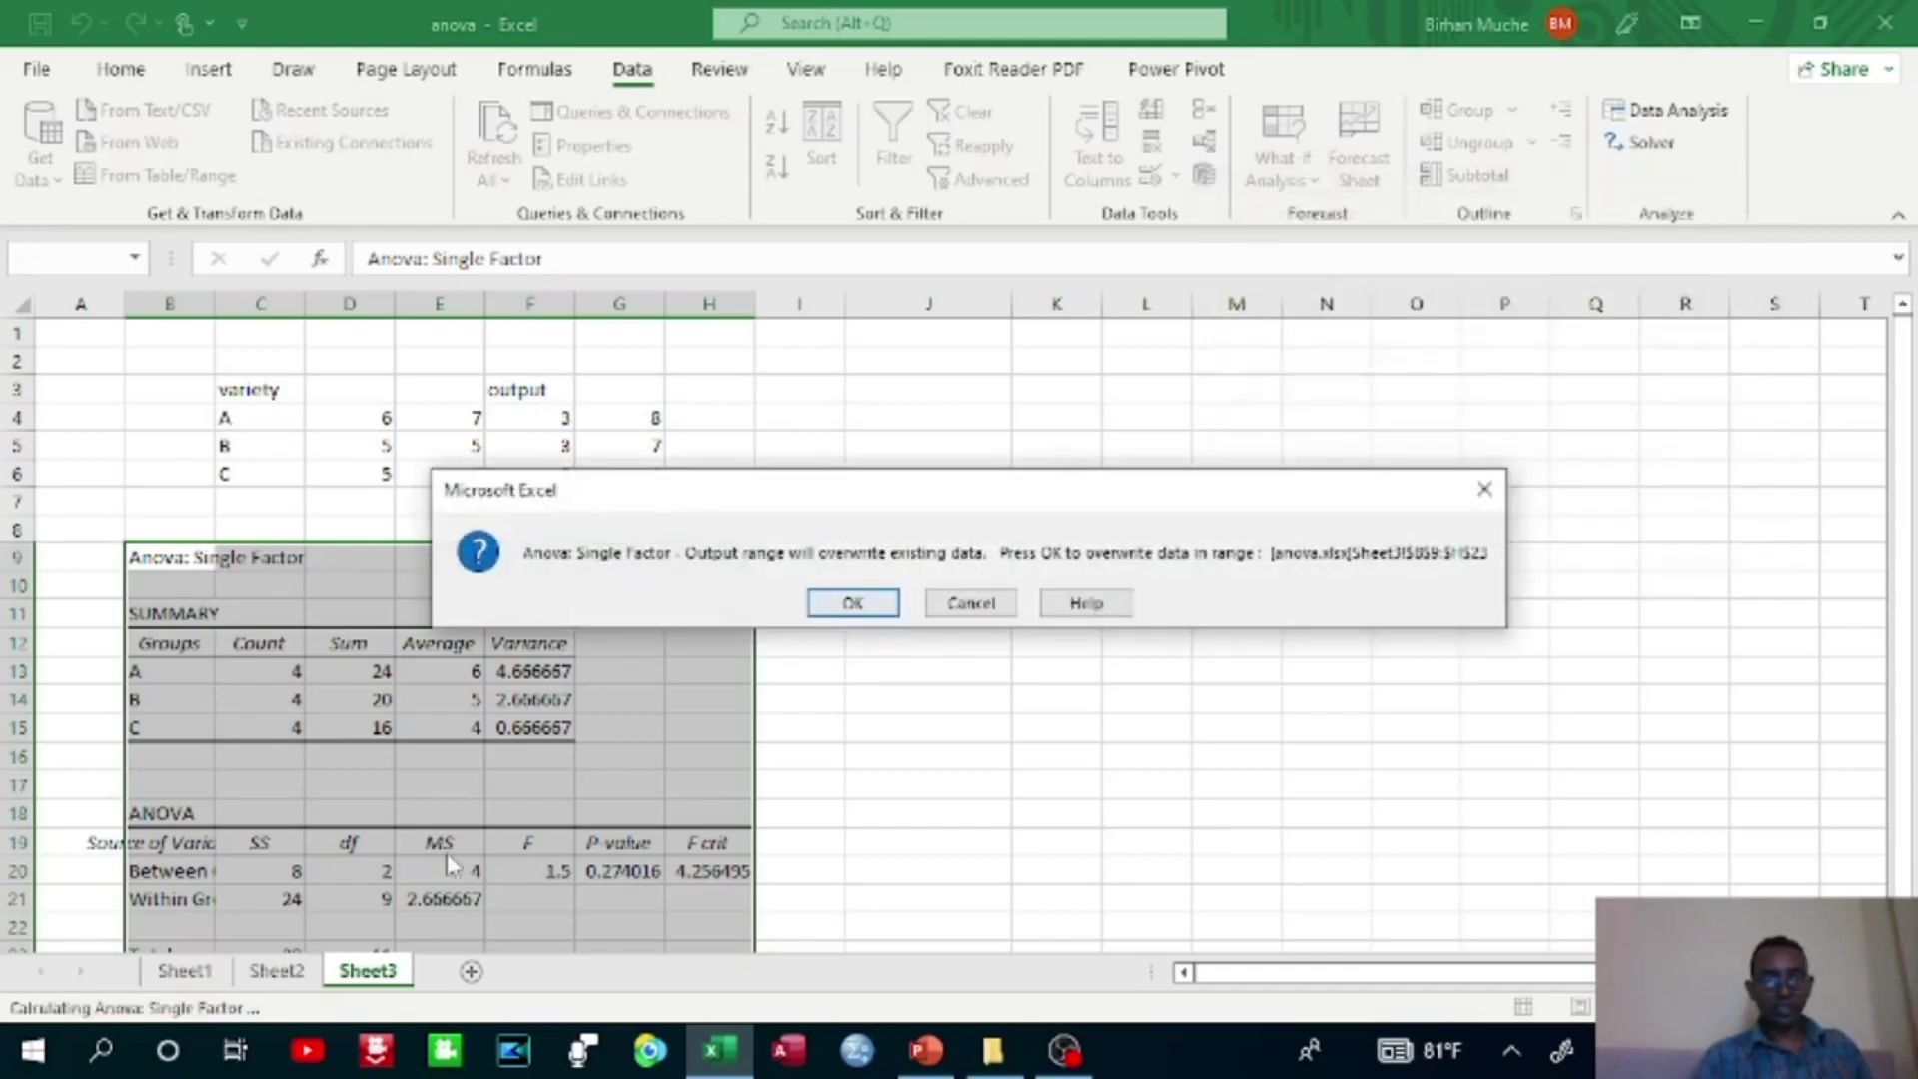
pyautogui.click(1486, 489)
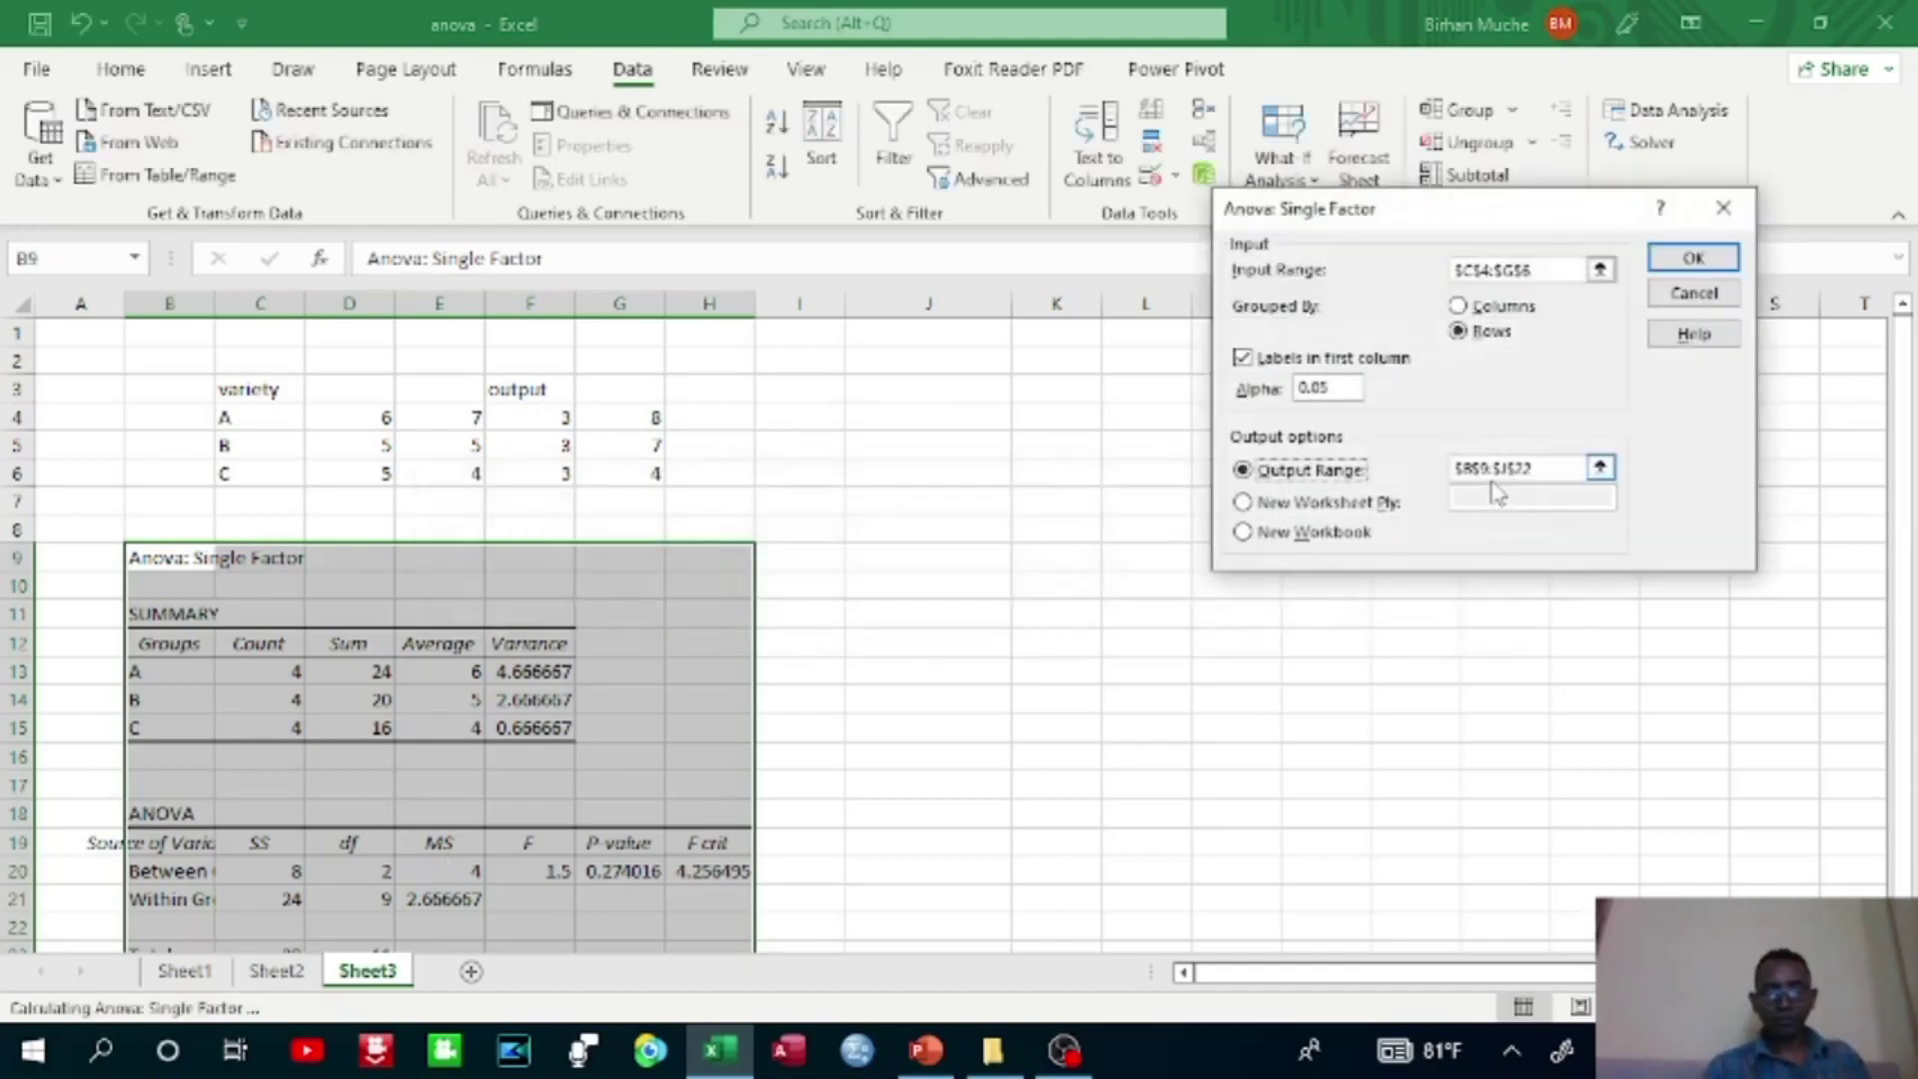
pyautogui.click(1704, 300)
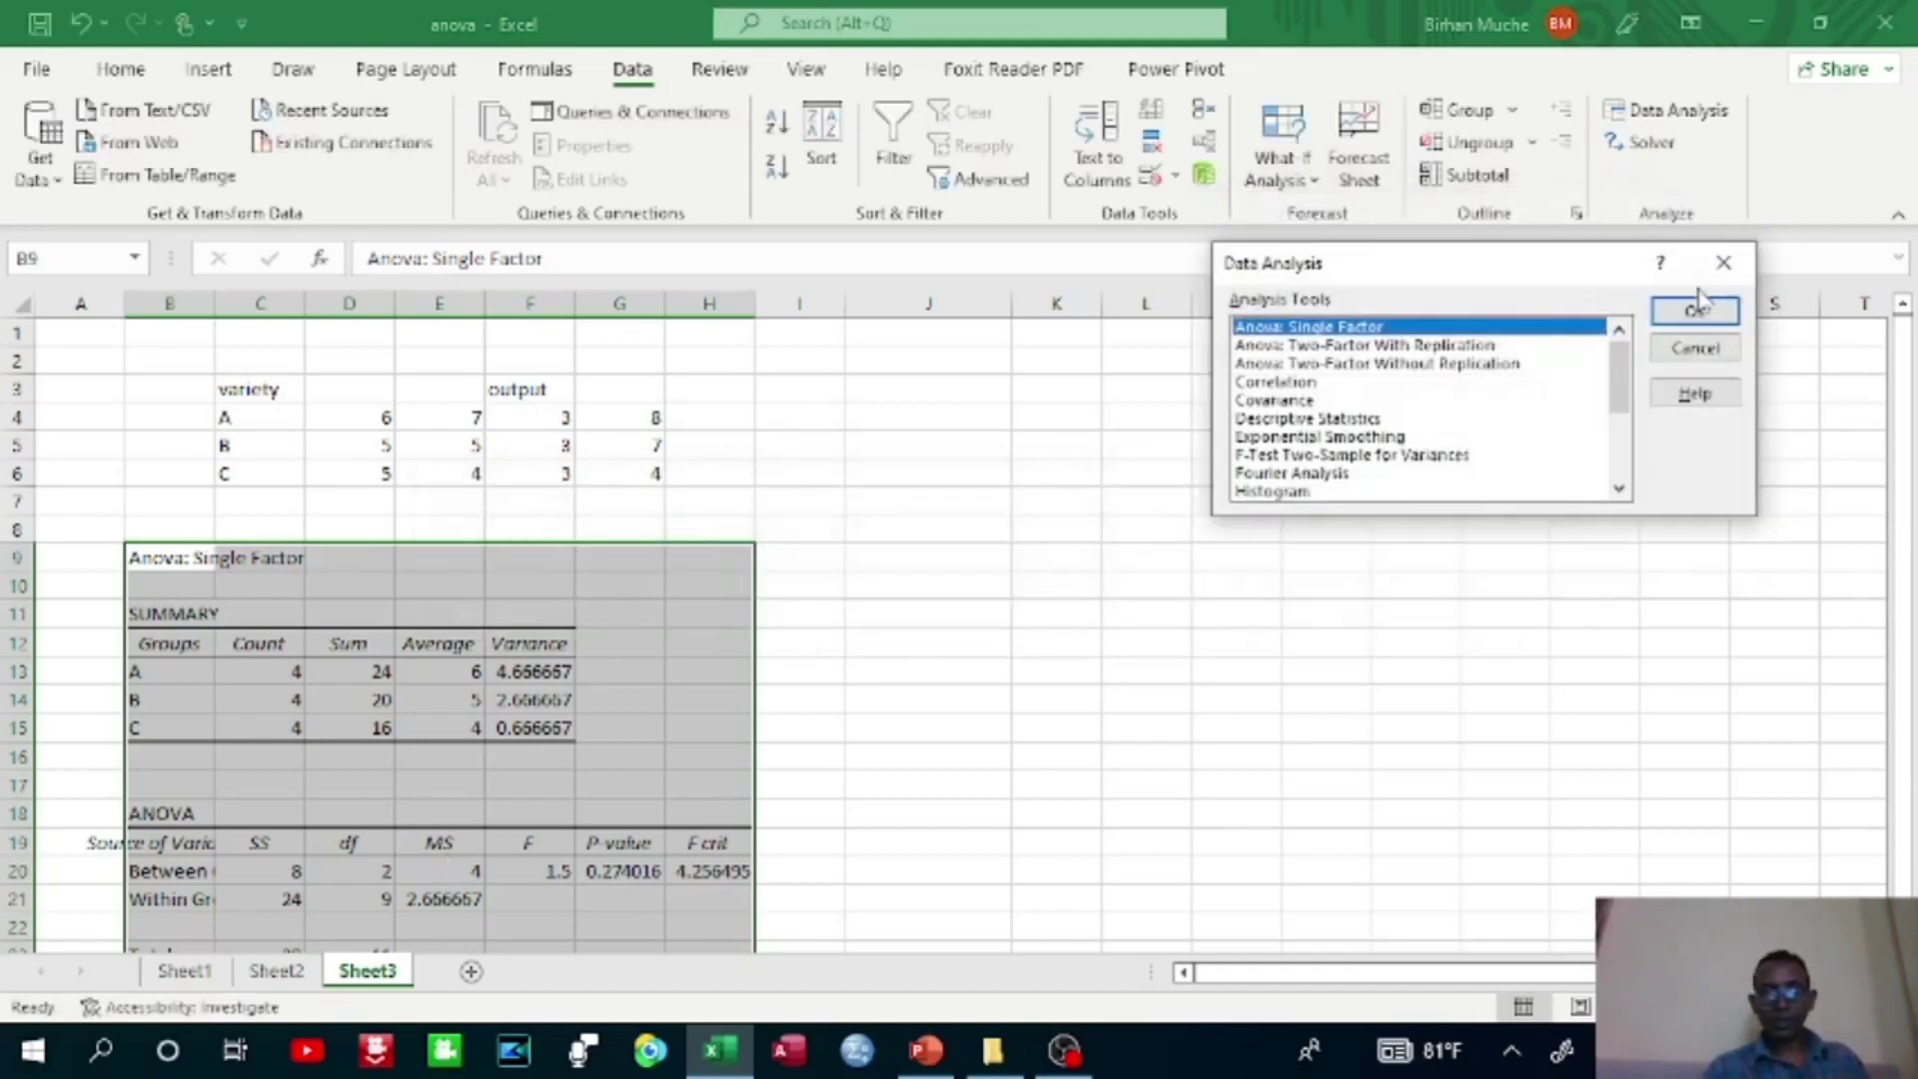
pyautogui.click(1698, 350)
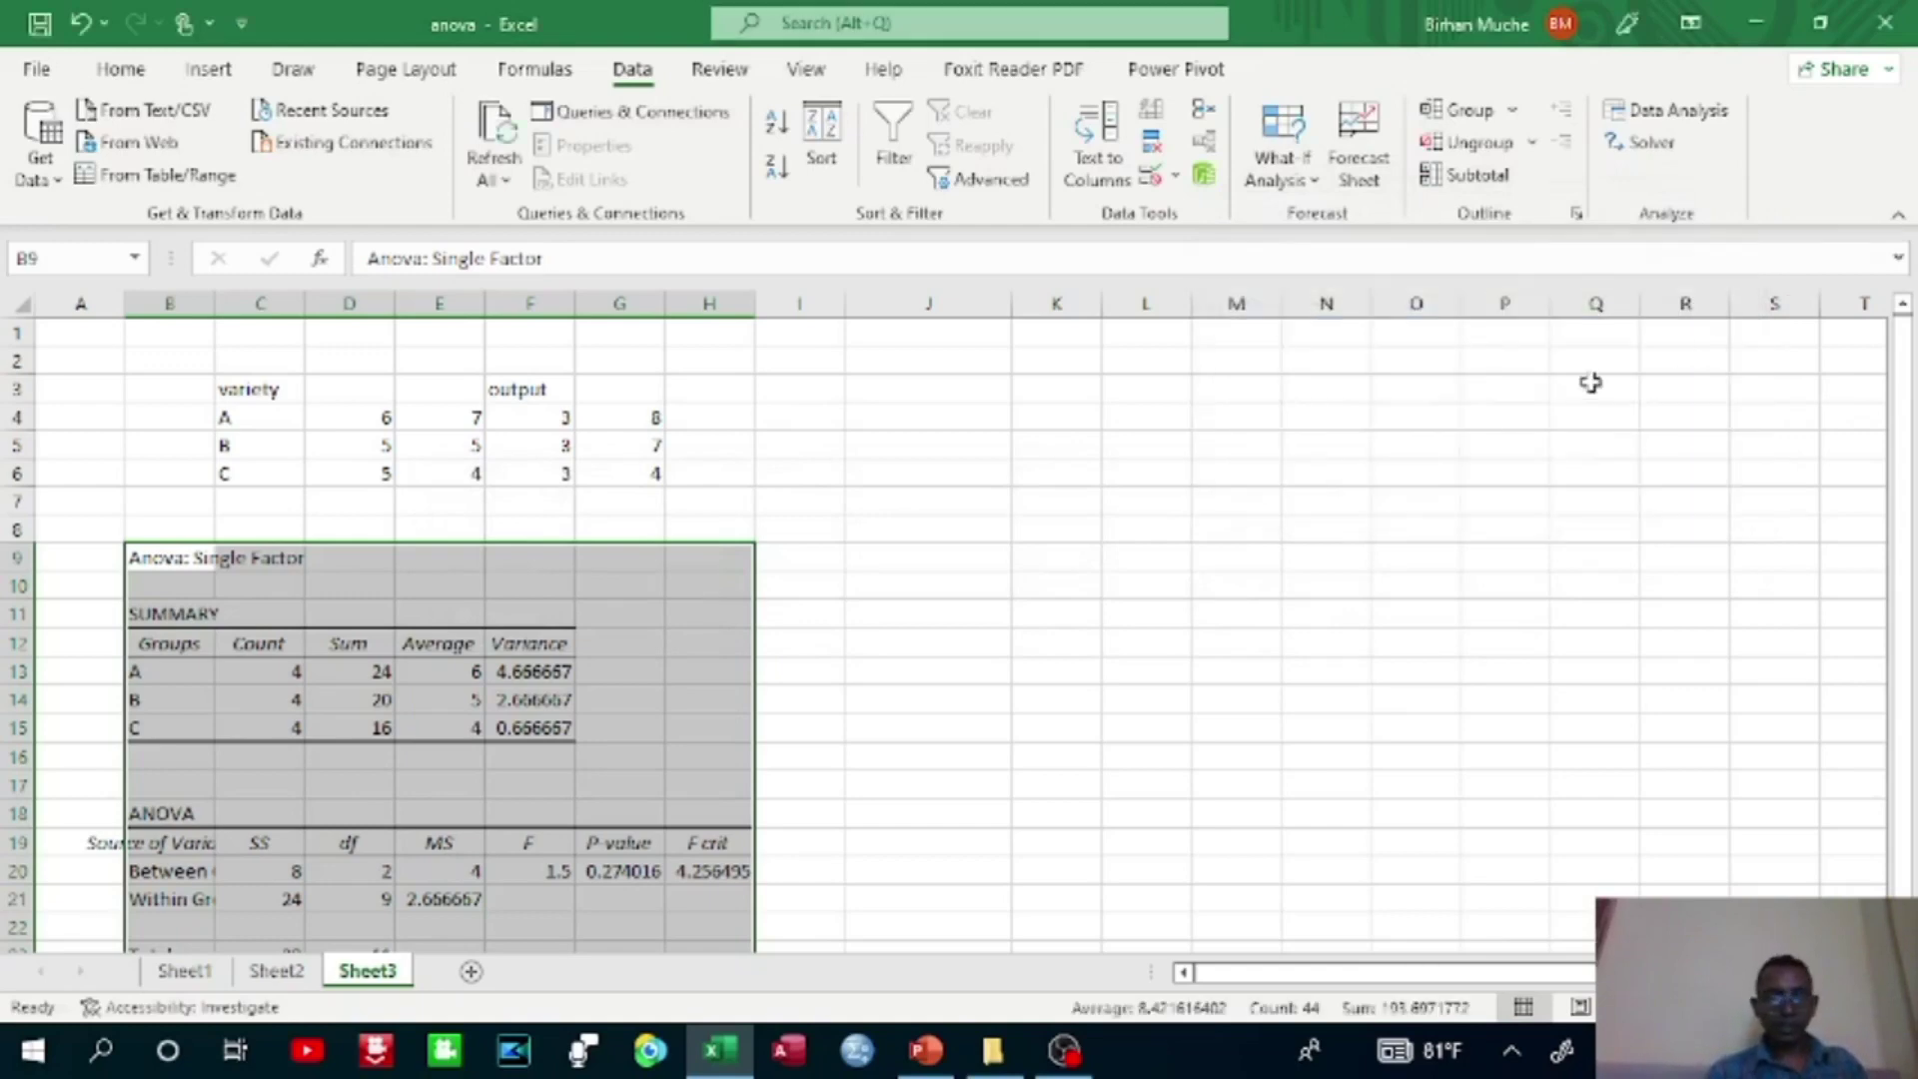
pyautogui.click(1259, 515)
# Widen column B so the ANOVA row labels read in full, then start SPSS Statistics.
pyautogui.click(1299, 675)
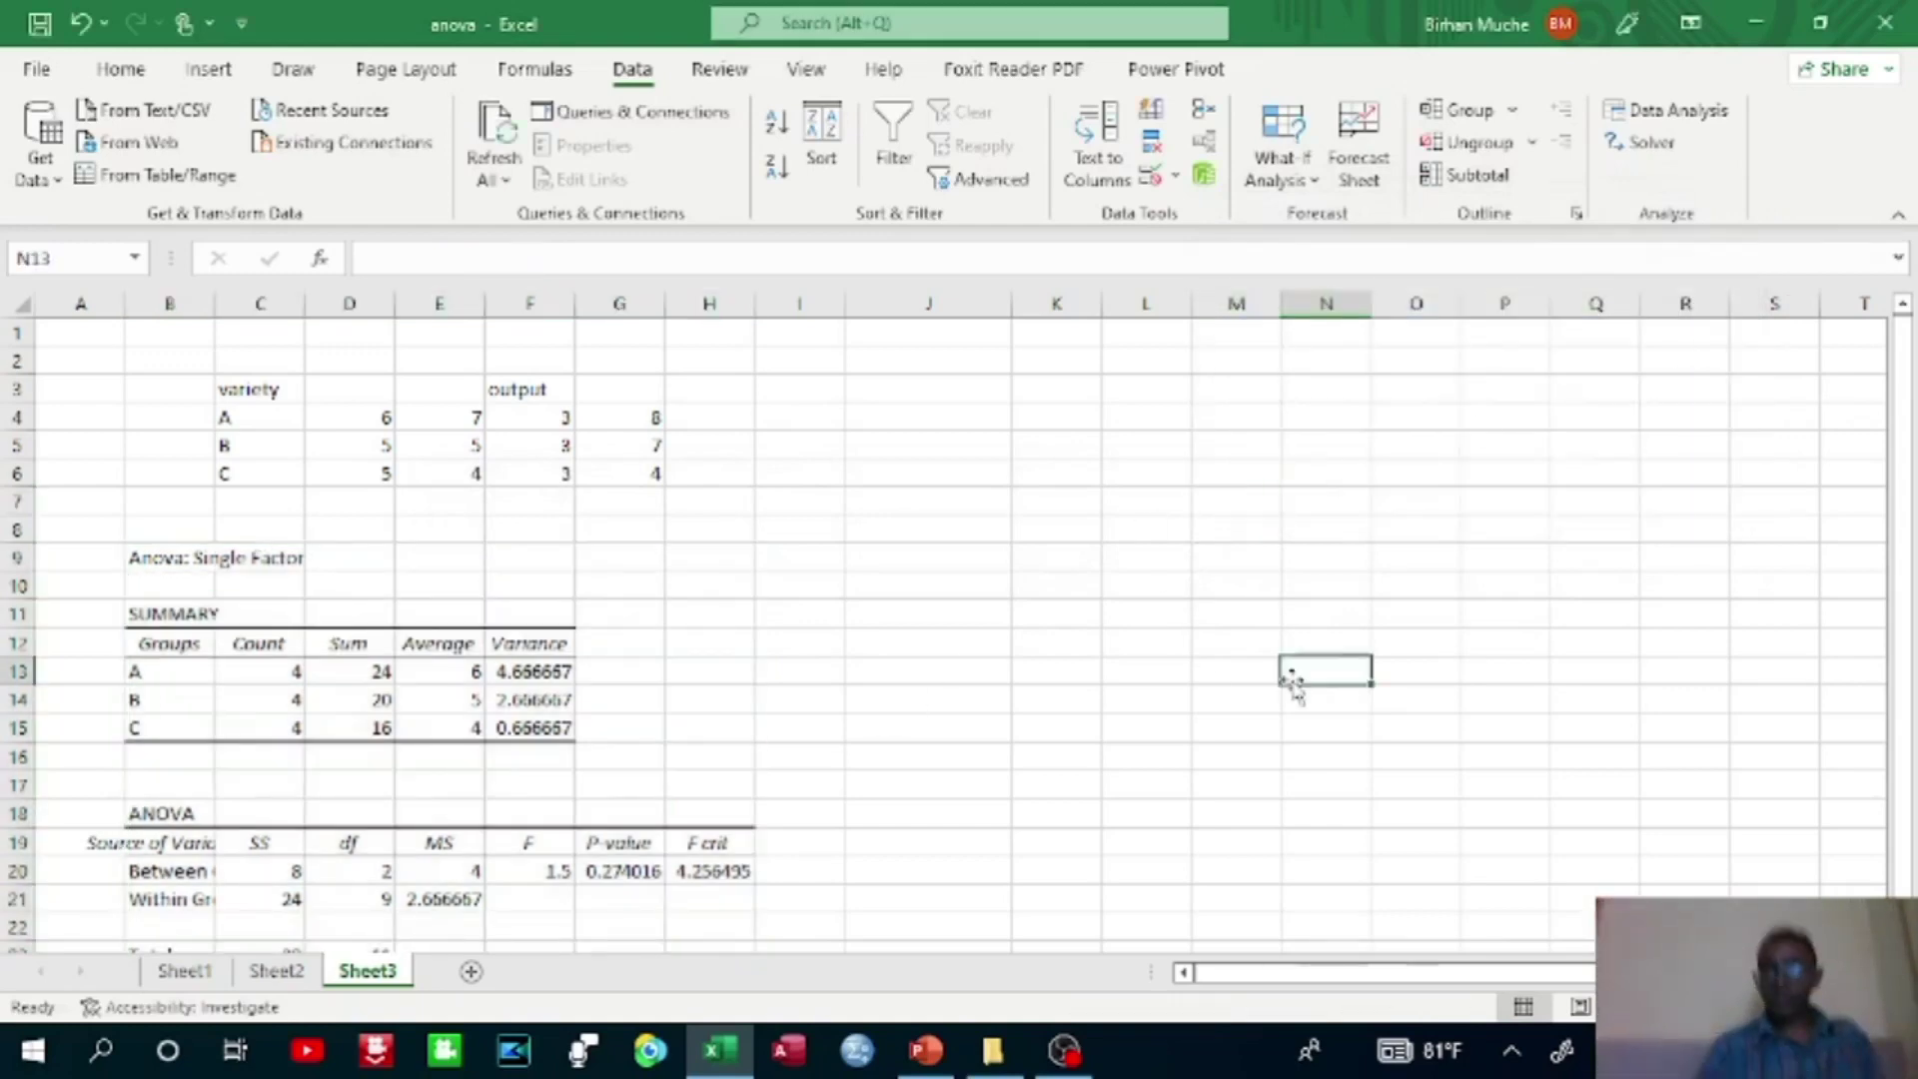
pyautogui.moveTo(1899, 564); pyautogui.dragTo(1899, 740)
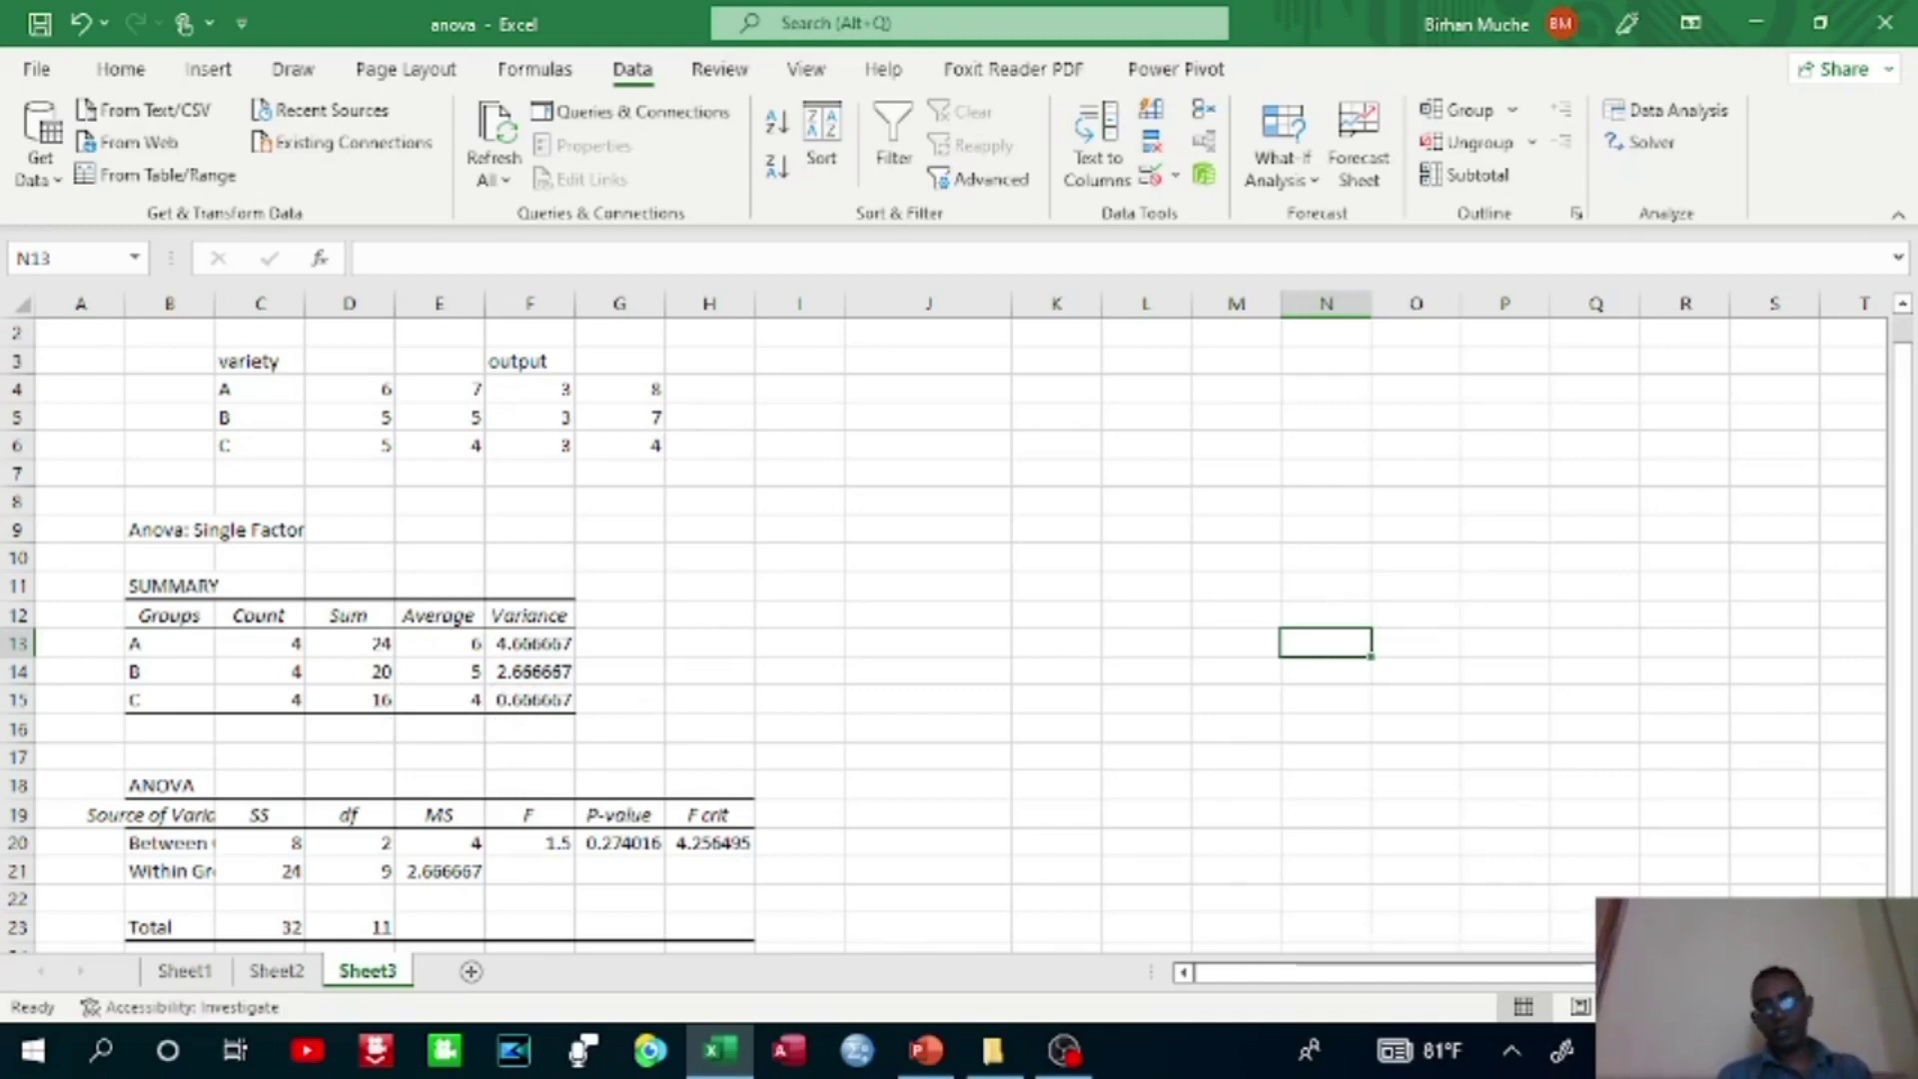
pyautogui.scroll(-1, 960, 639)
pyautogui.scroll(-2, 1263, 843)
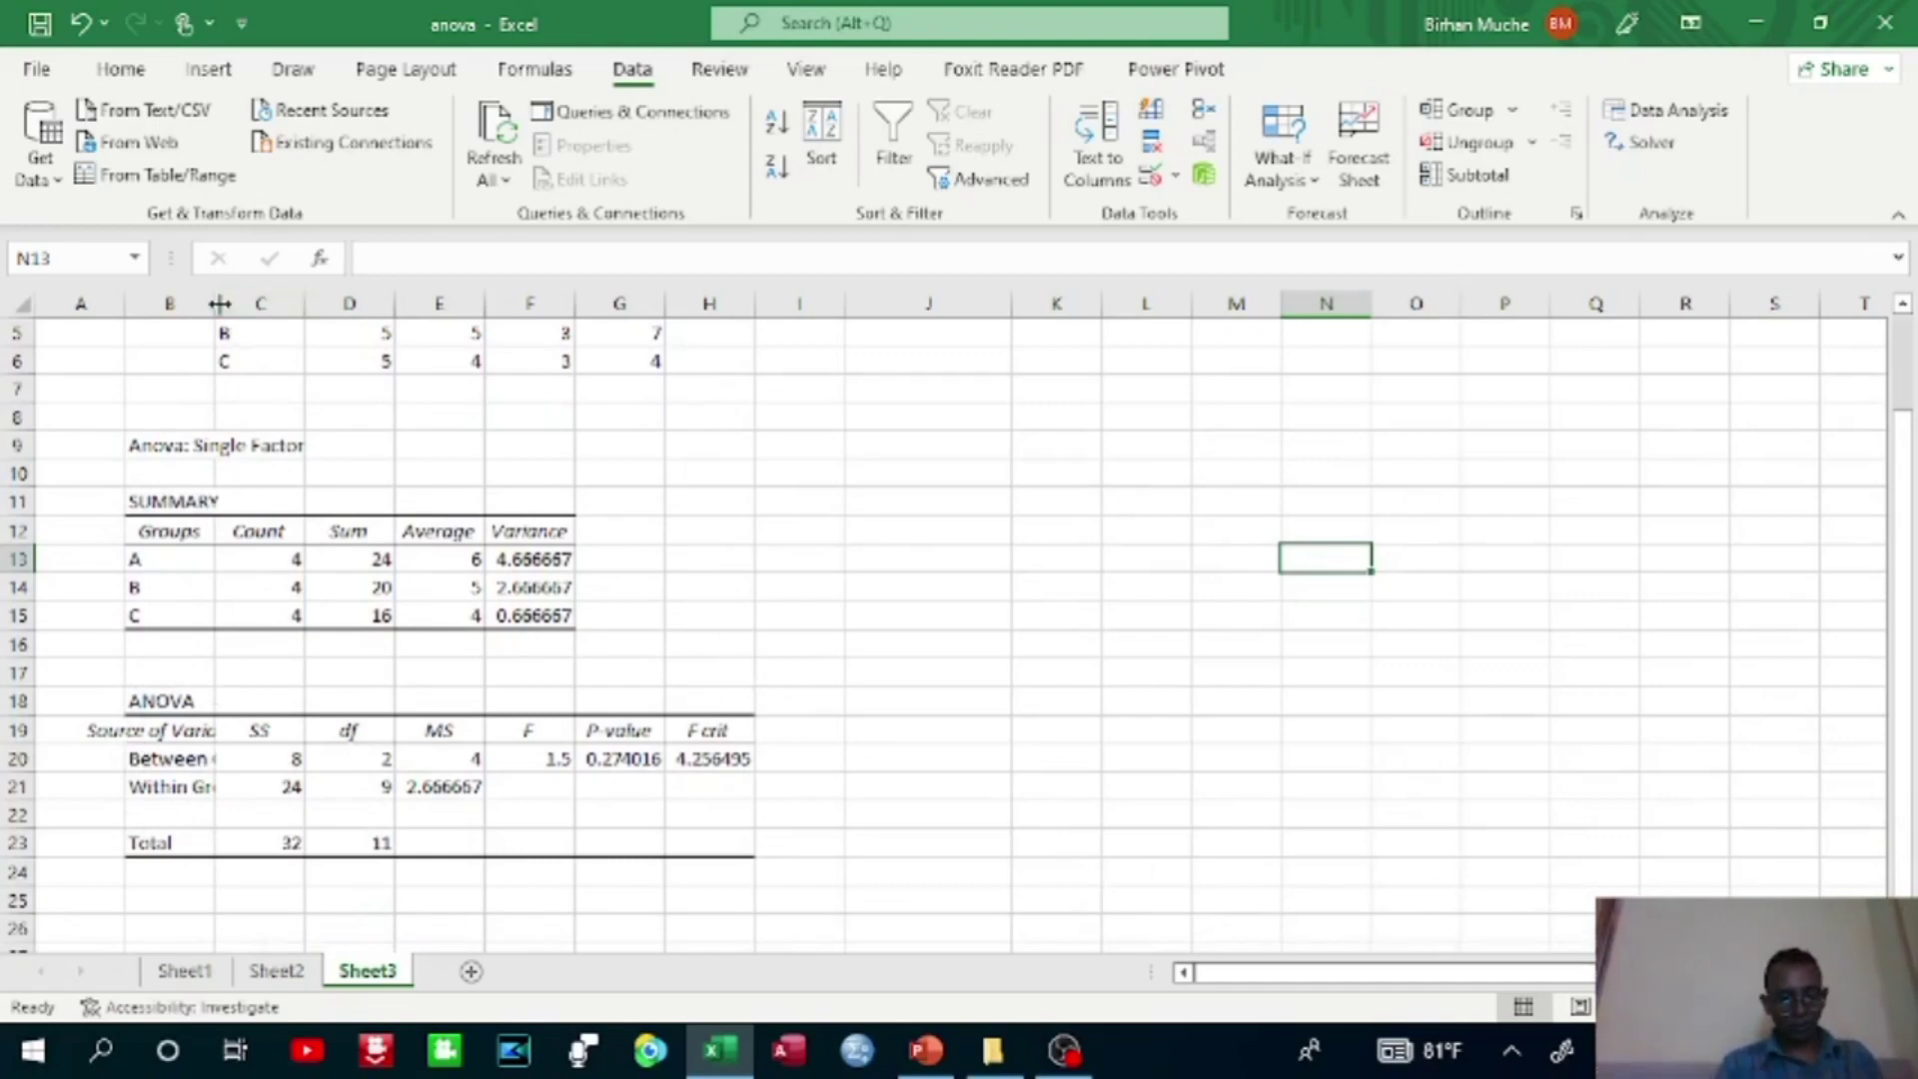
pyautogui.moveTo(220, 303); pyautogui.dragTo(282, 304)
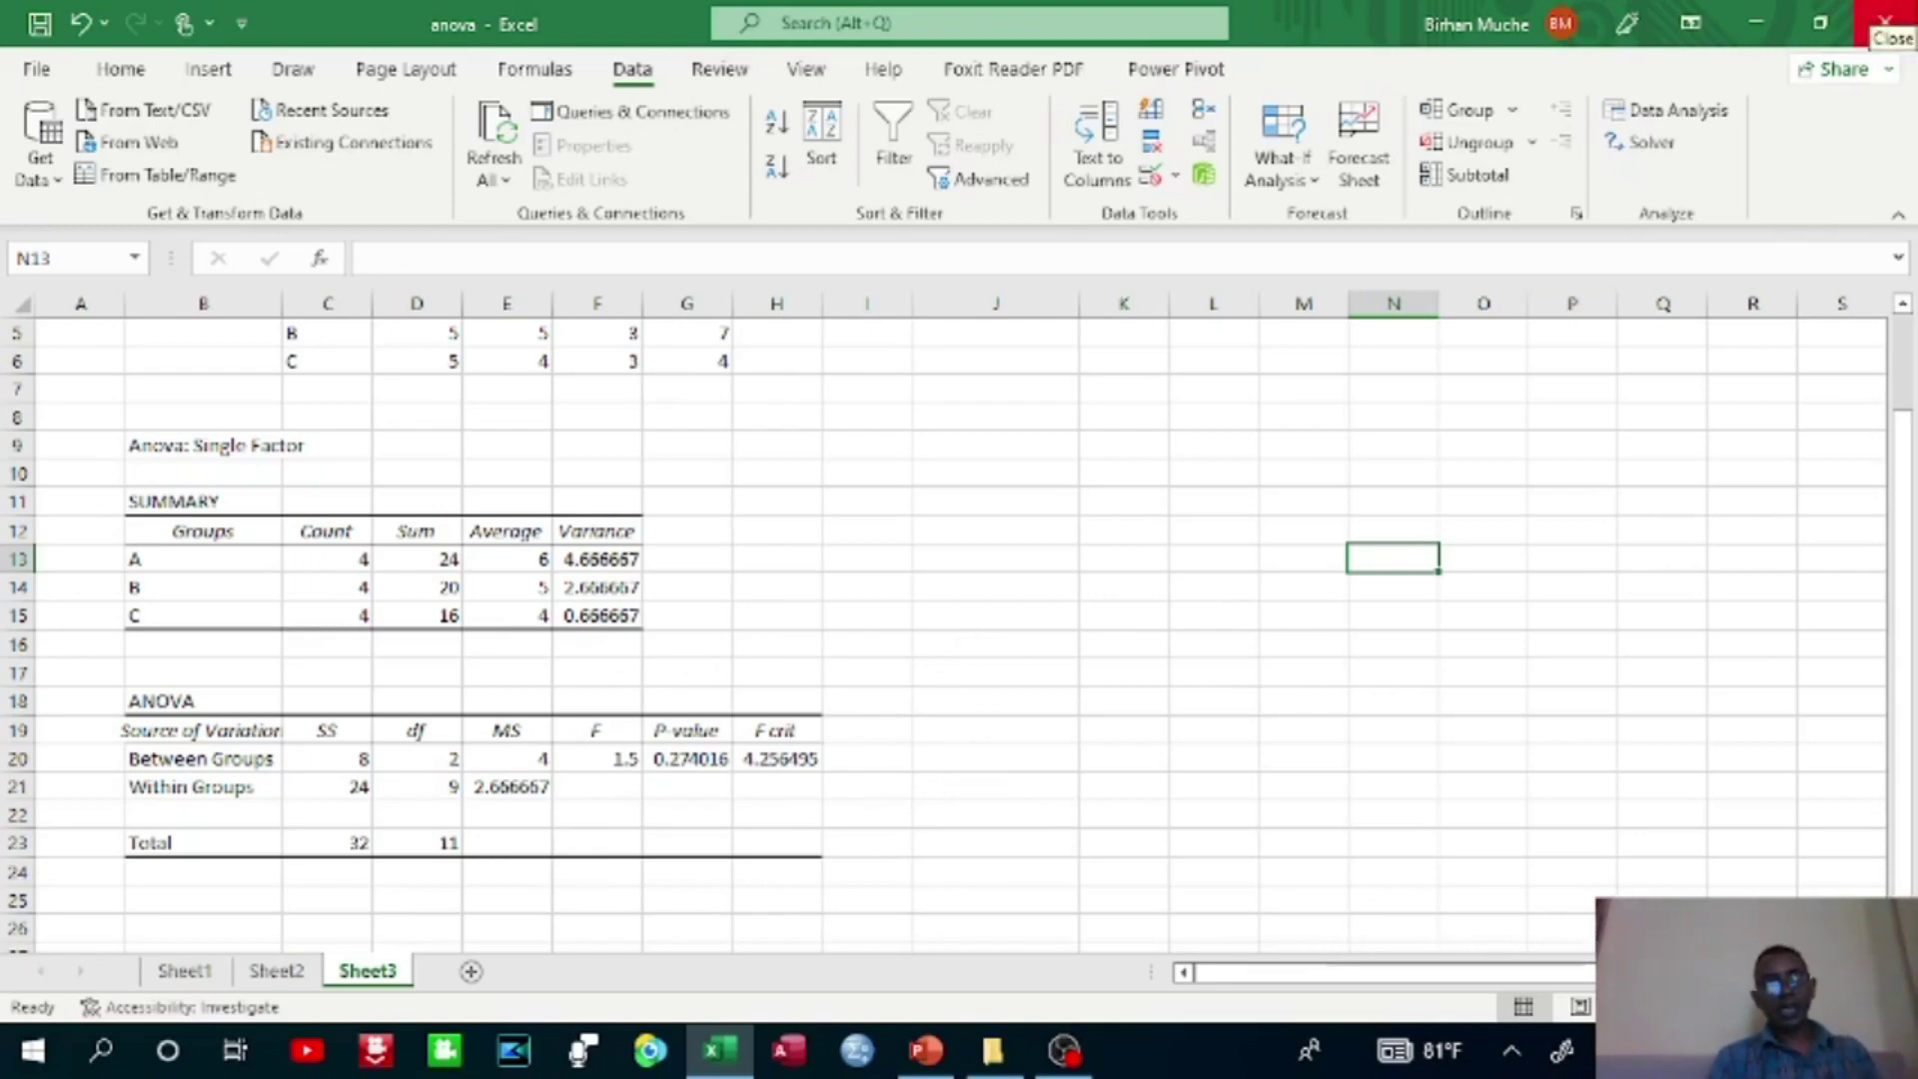
pyautogui.click(856, 1051)
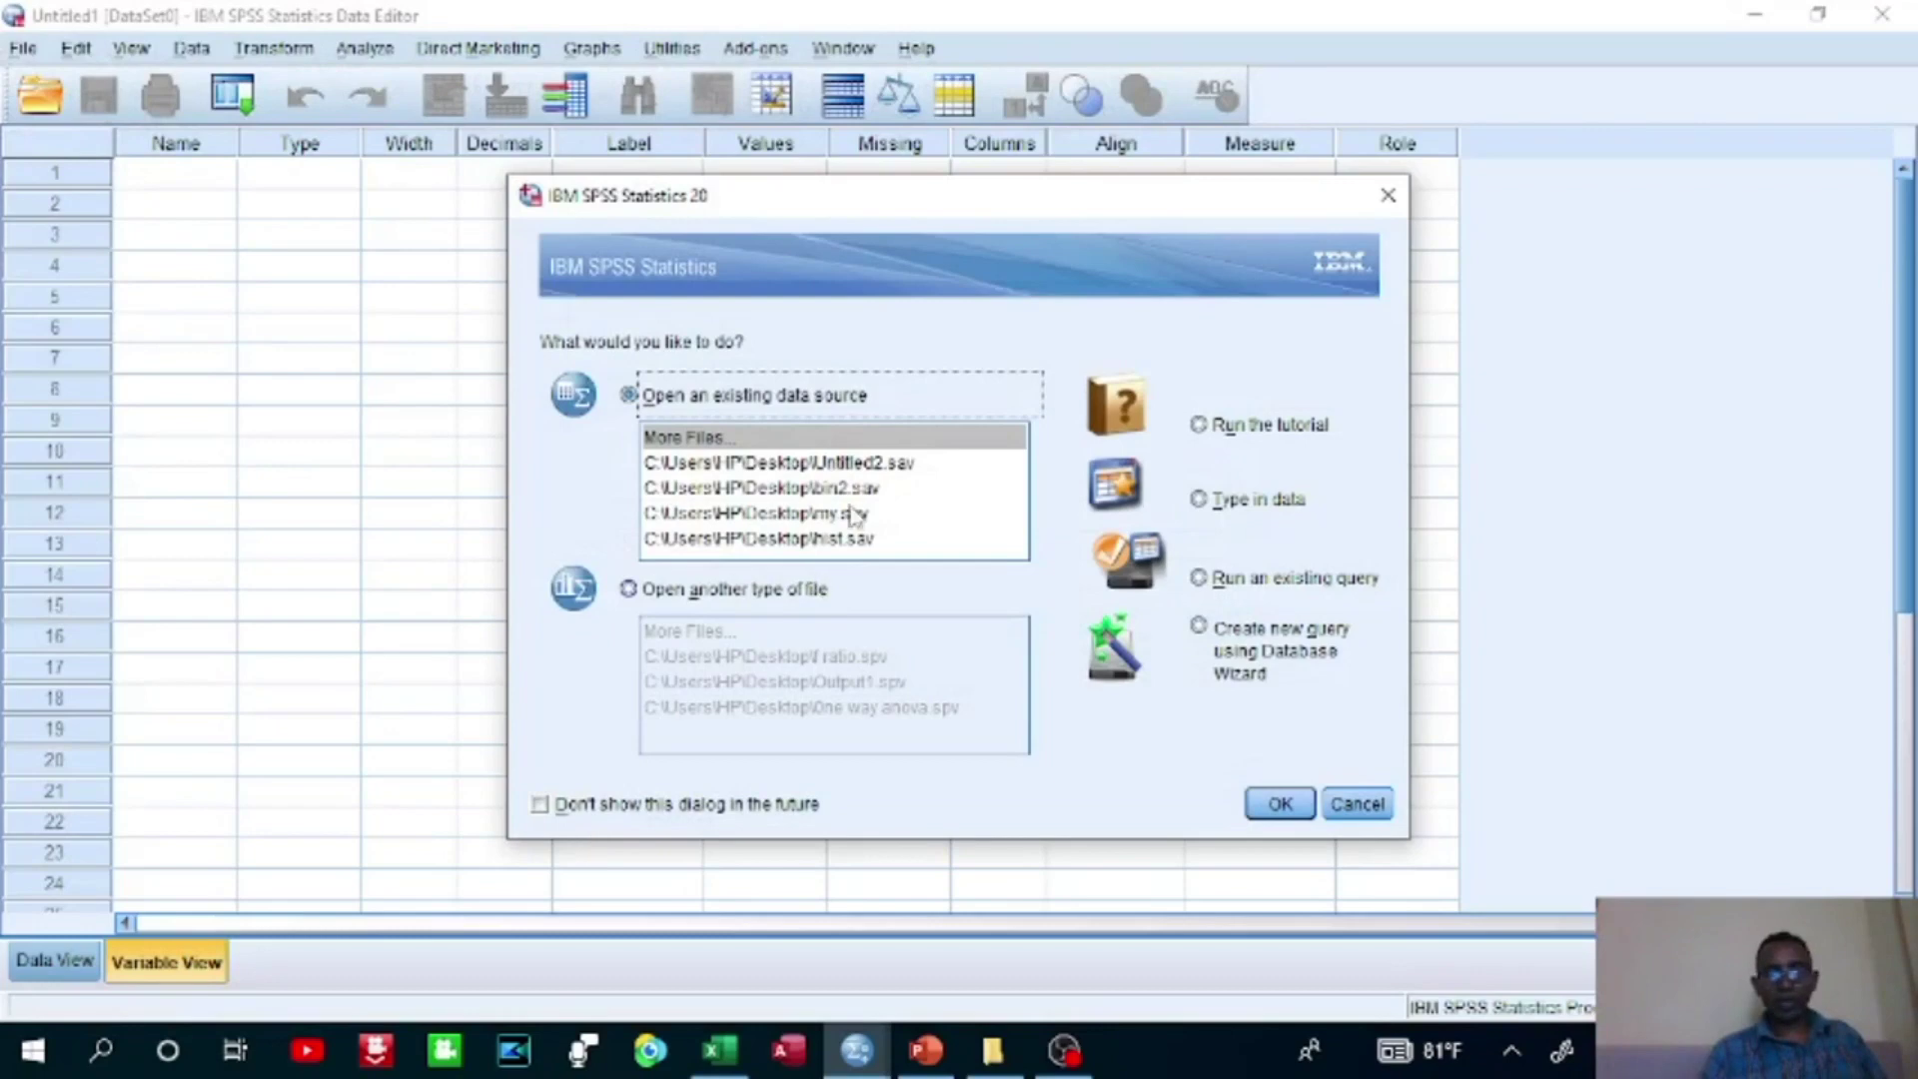
# Close the SPSS startup dialog for an empty Data View, then show Excel's variety data sheet.
pyautogui.click(1389, 197)
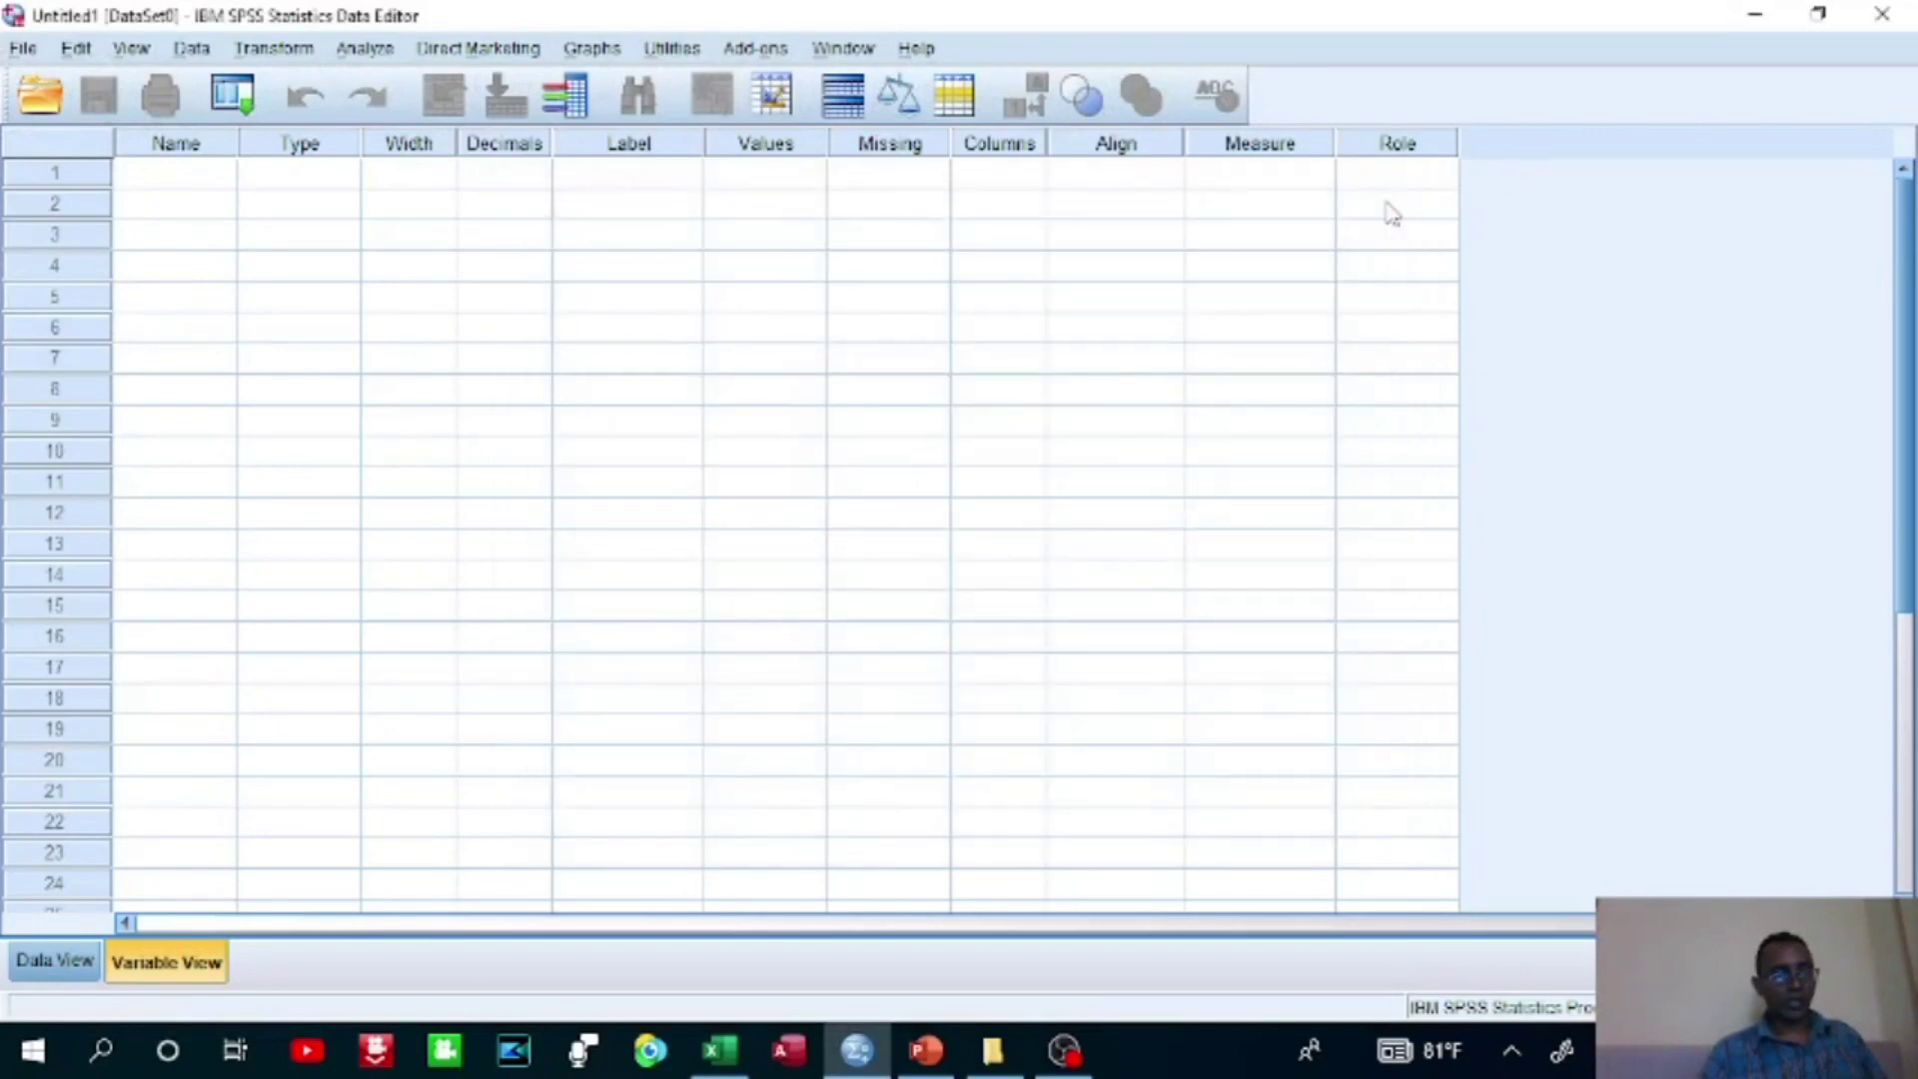
pyautogui.click(52, 961)
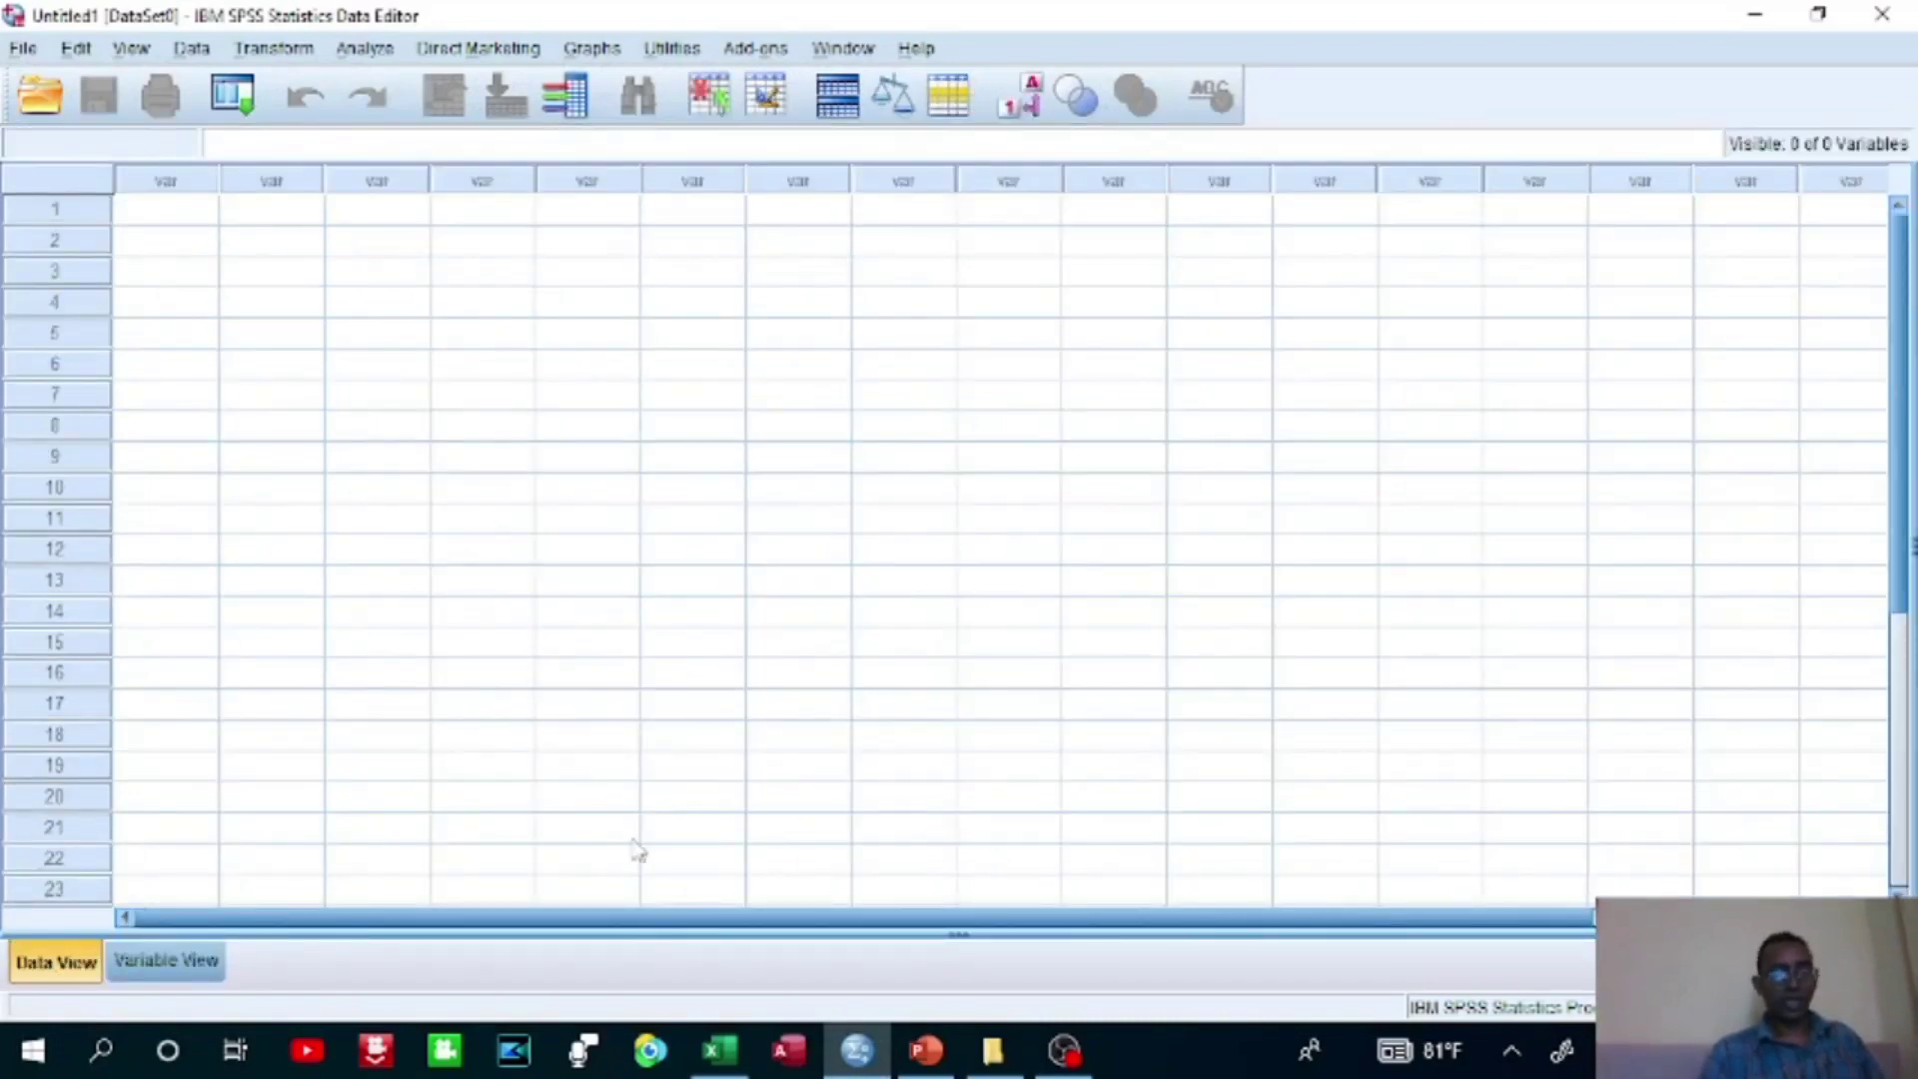
pyautogui.click(706, 1059)
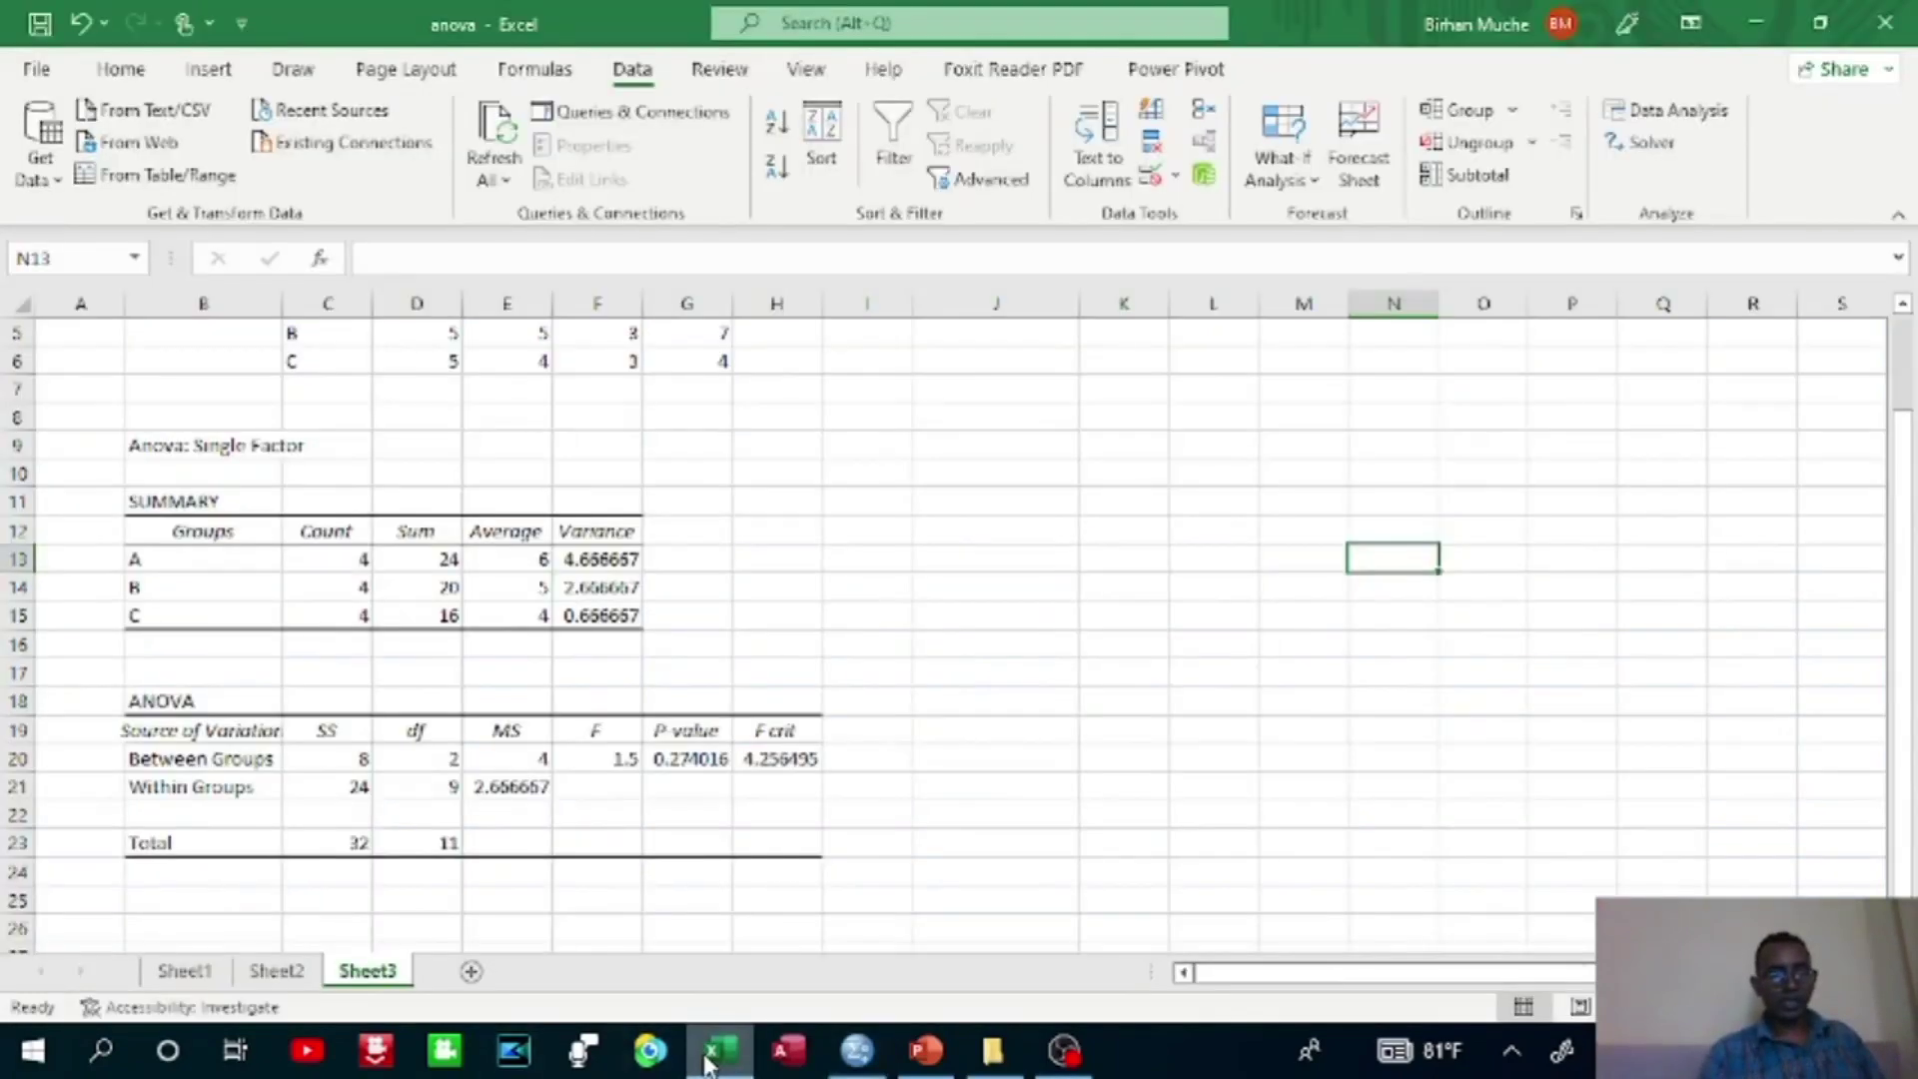
pyautogui.hotkey('ctrl', 'pagedown')
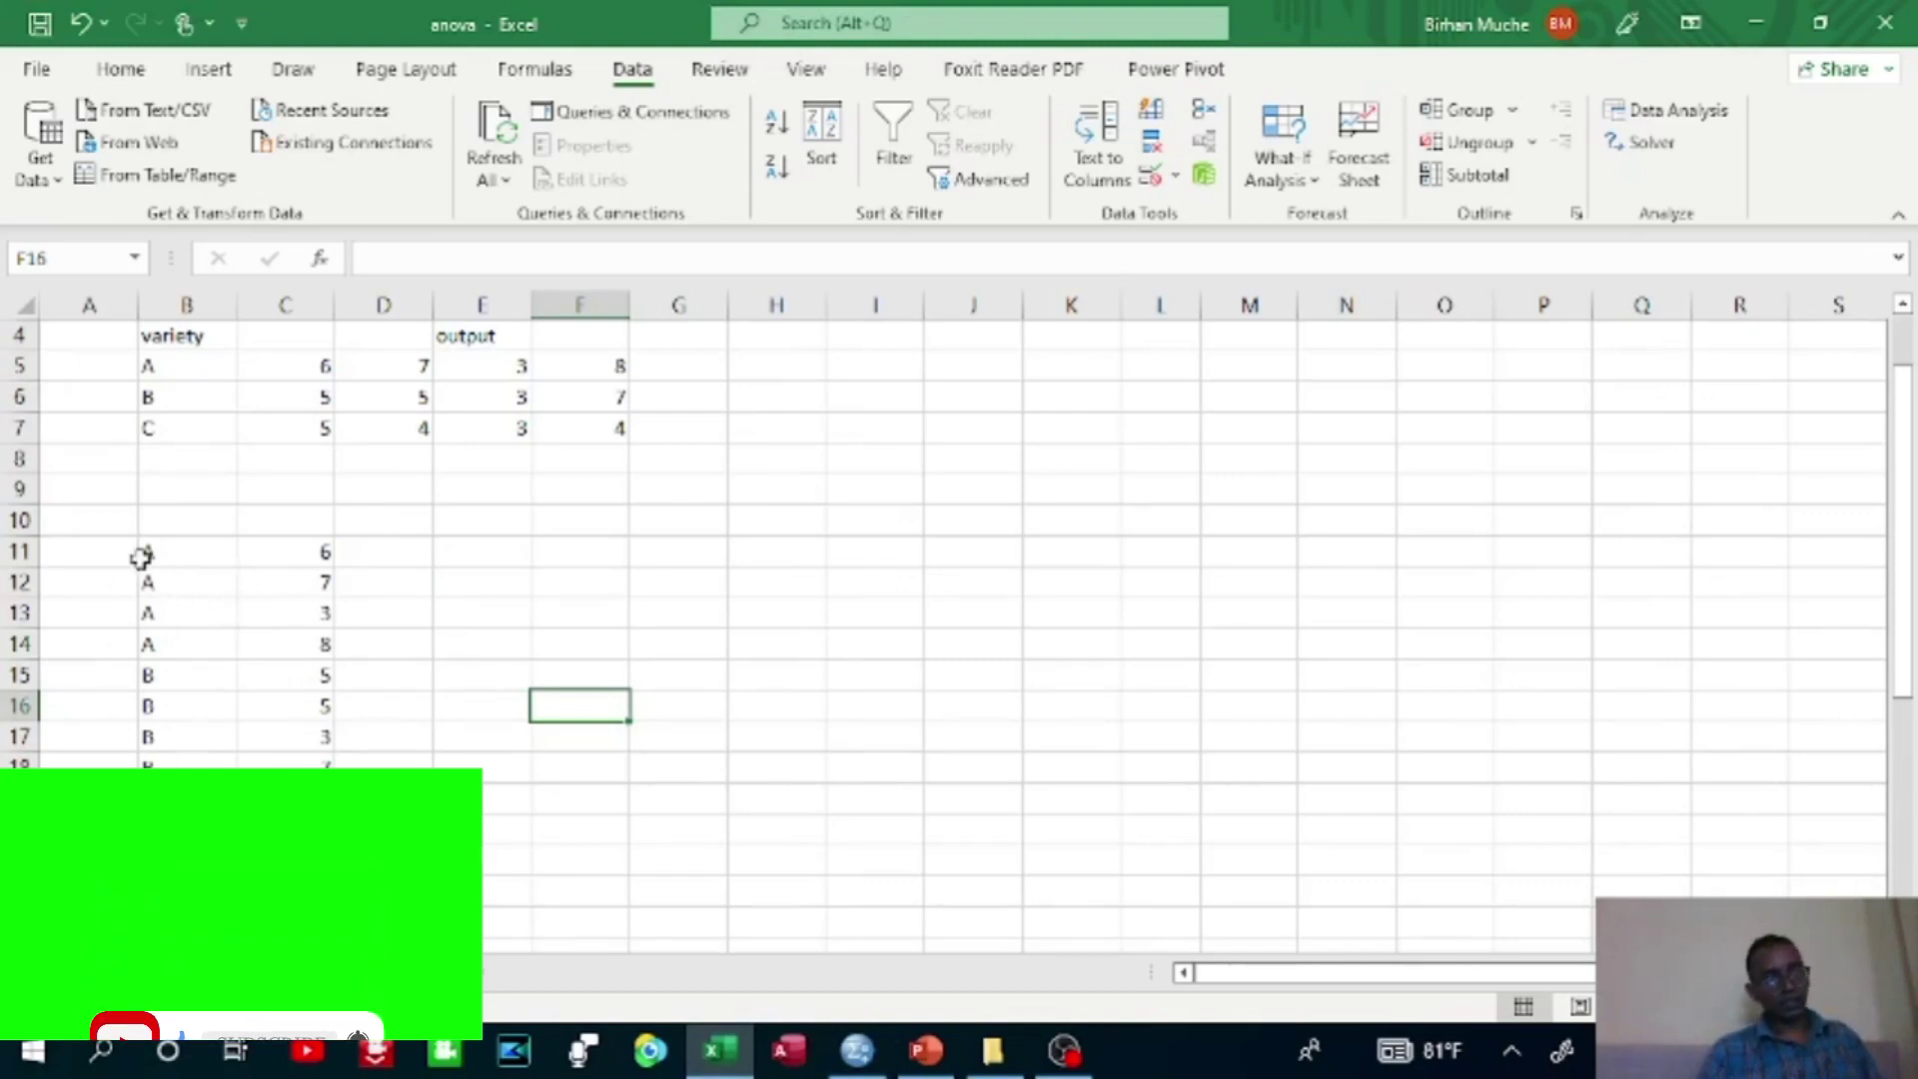
# Copy the variety and output values in Excel and select the first SPSS grid cell.
pyautogui.moveTo(148, 551); pyautogui.dragTo(296, 892)
pyautogui.hotkey('ctrl', 'c')
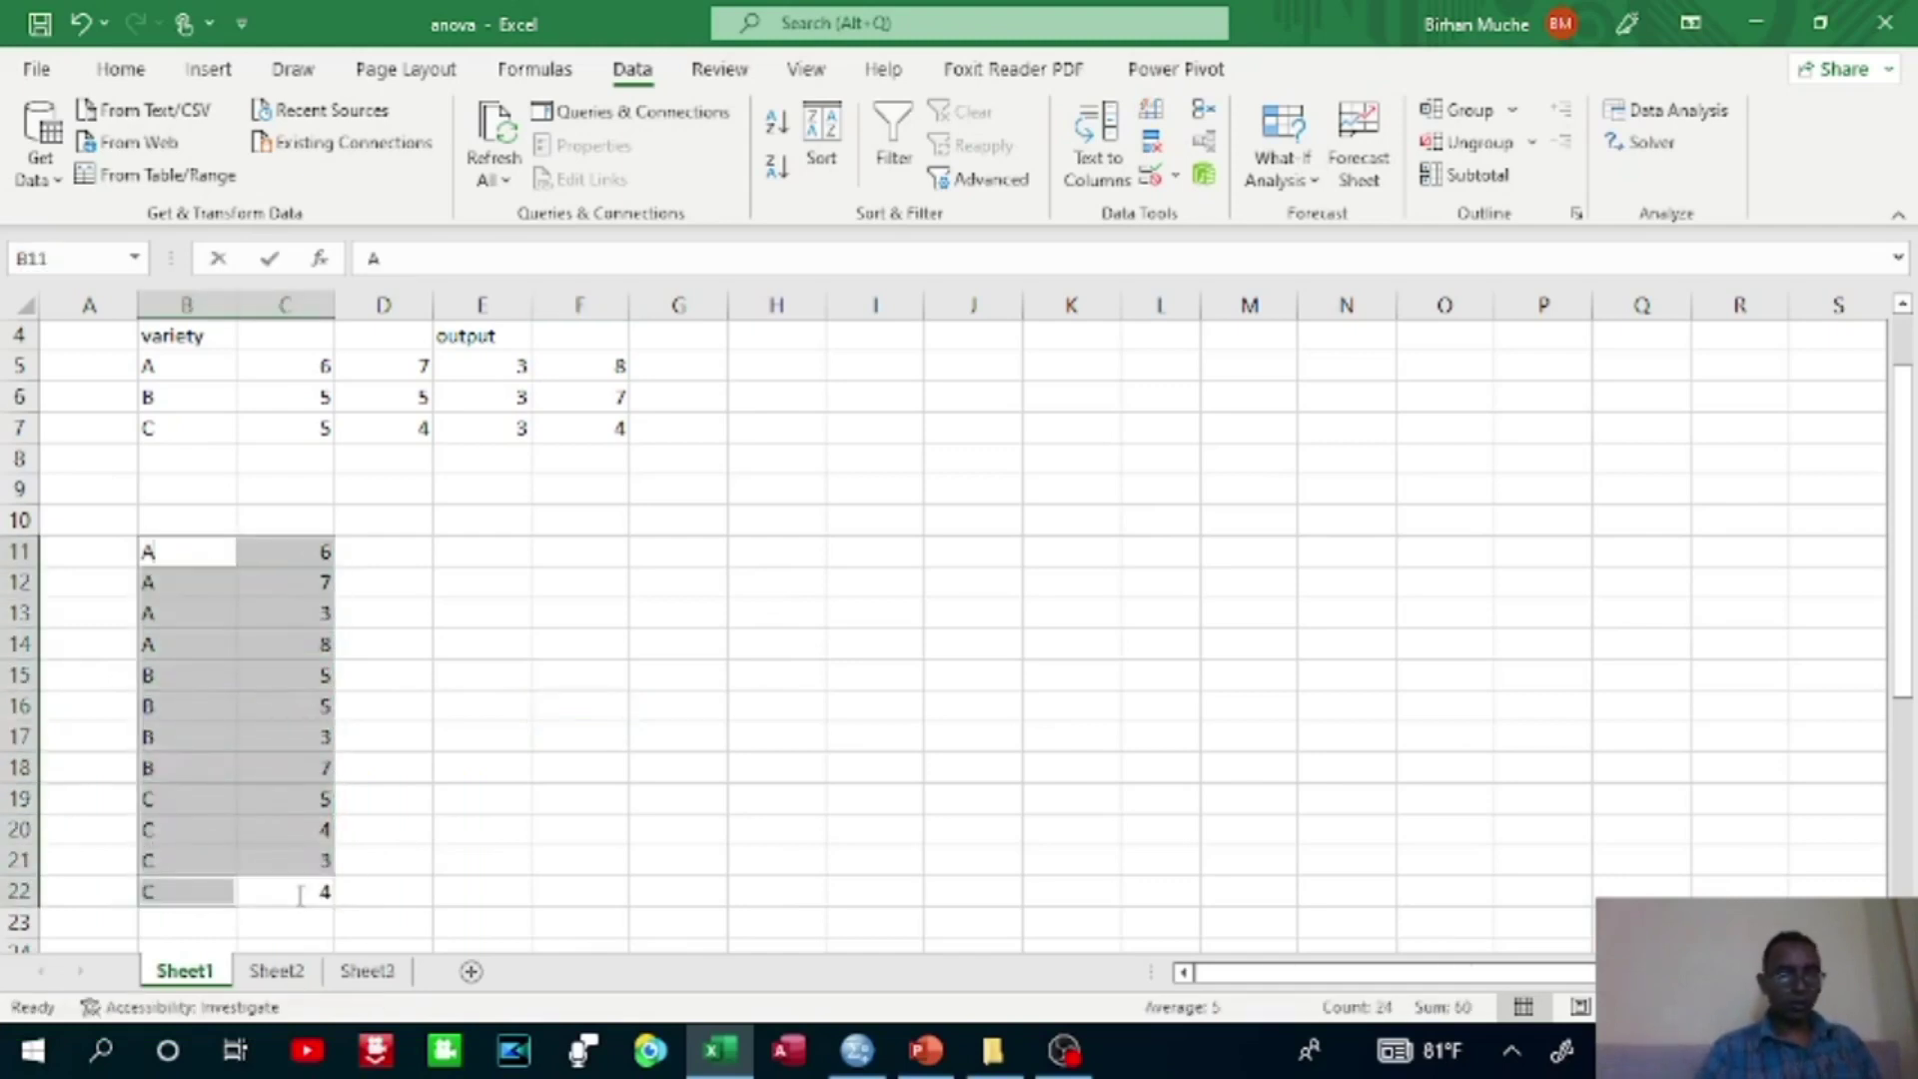
pyautogui.click(855, 1059)
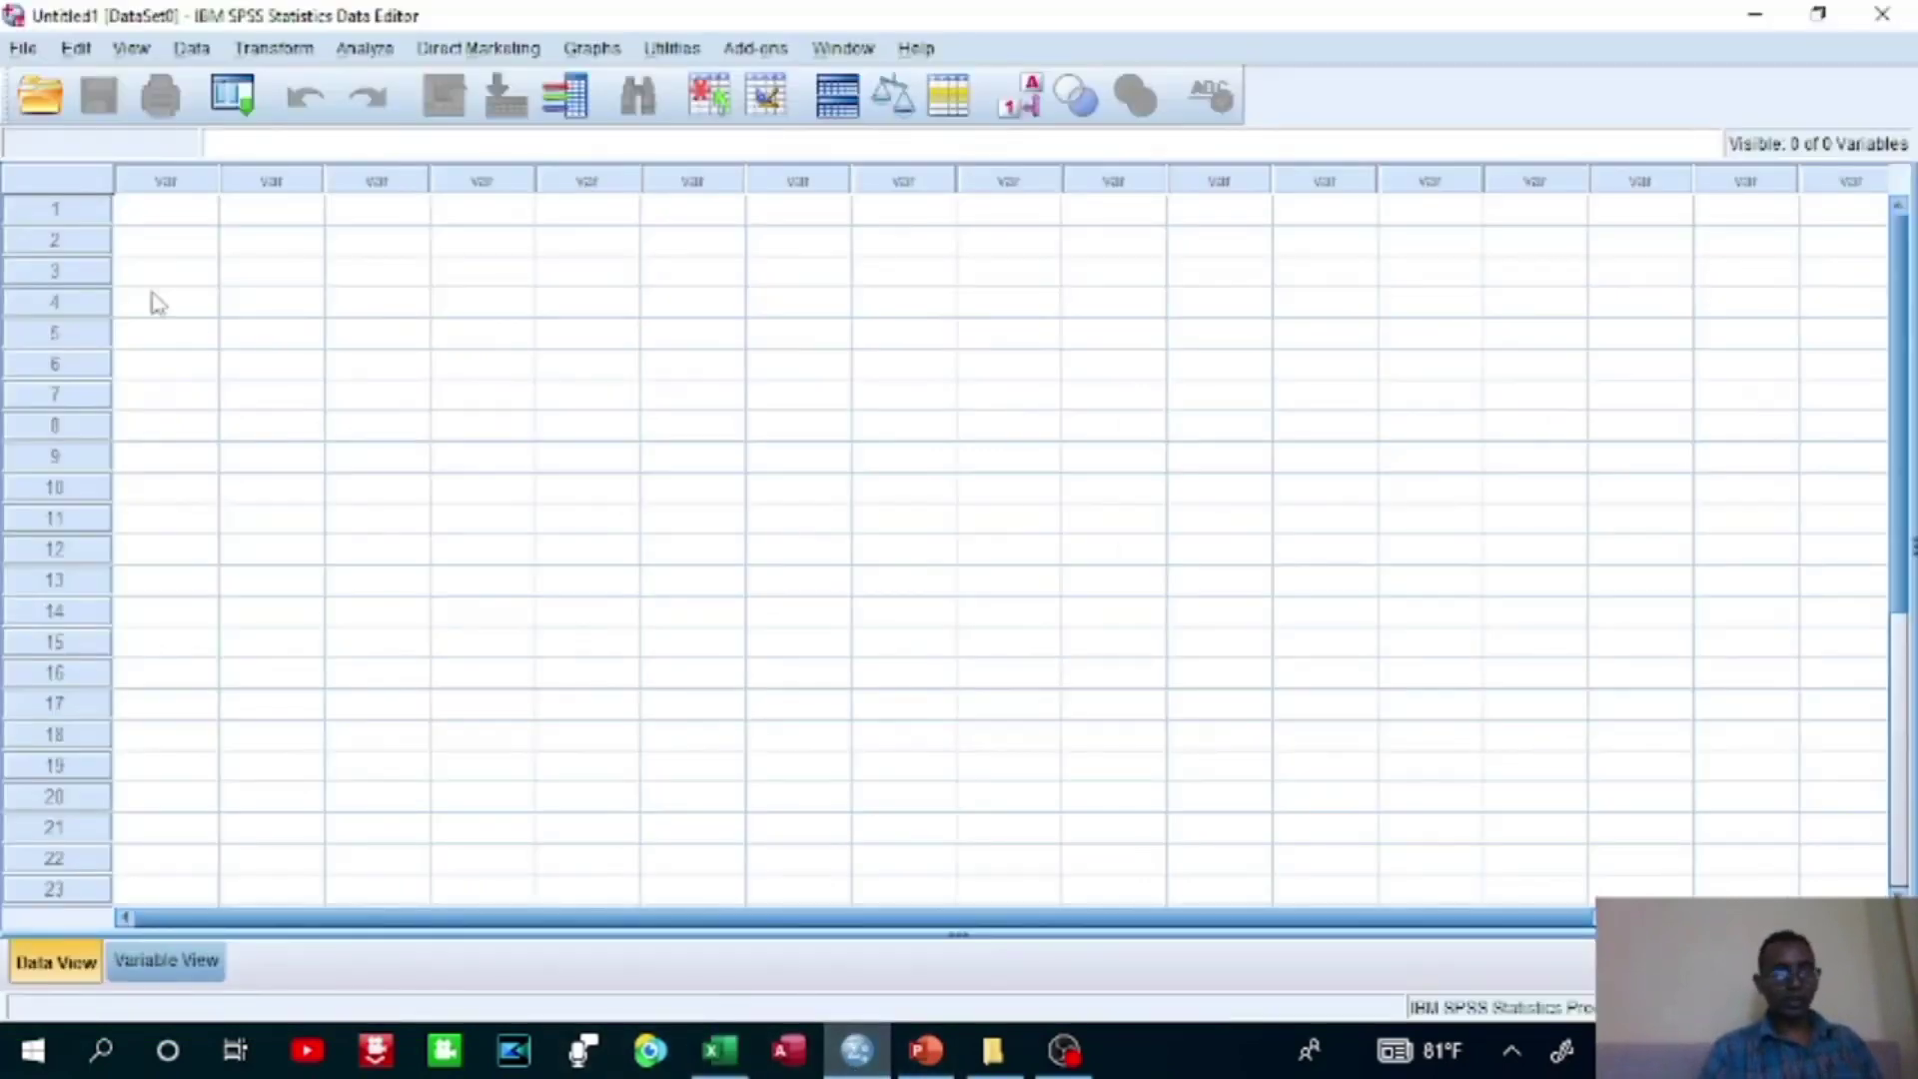
pyautogui.click(175, 220)
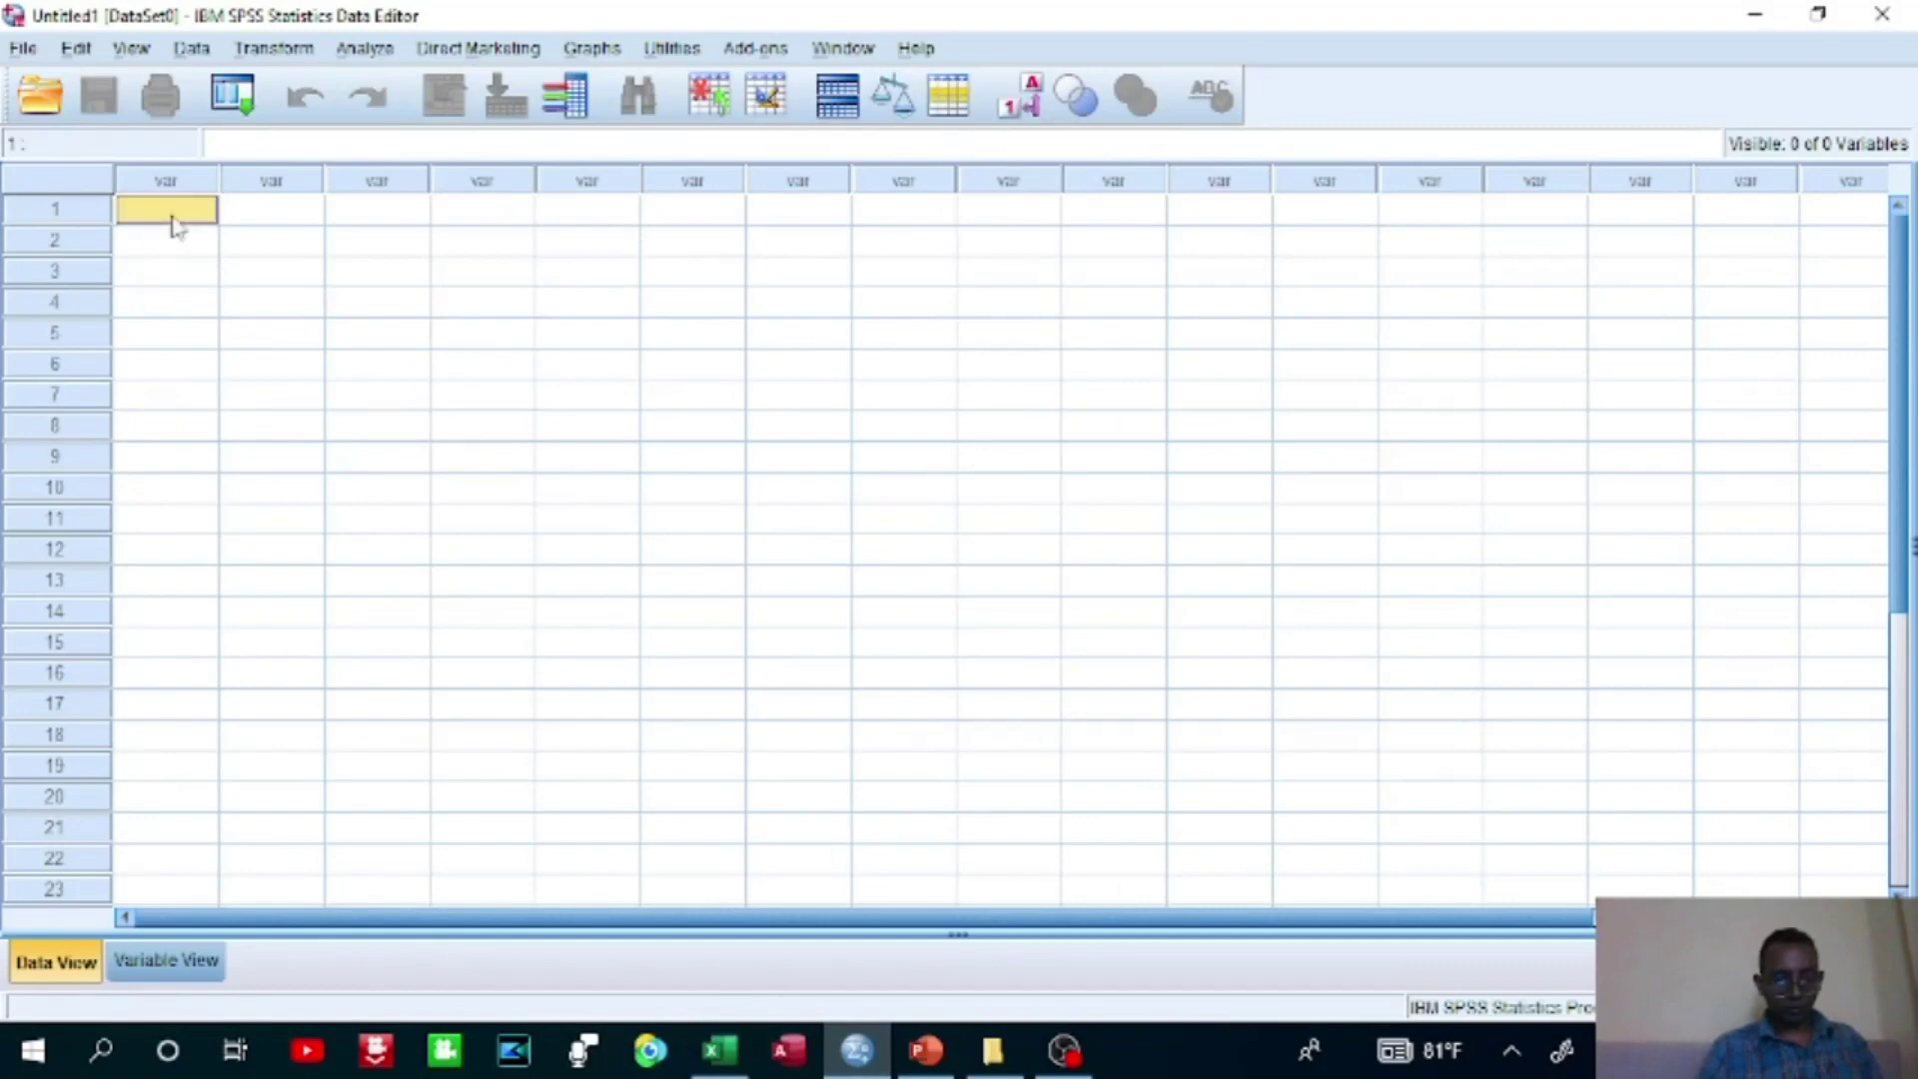
pyautogui.click(174, 214)
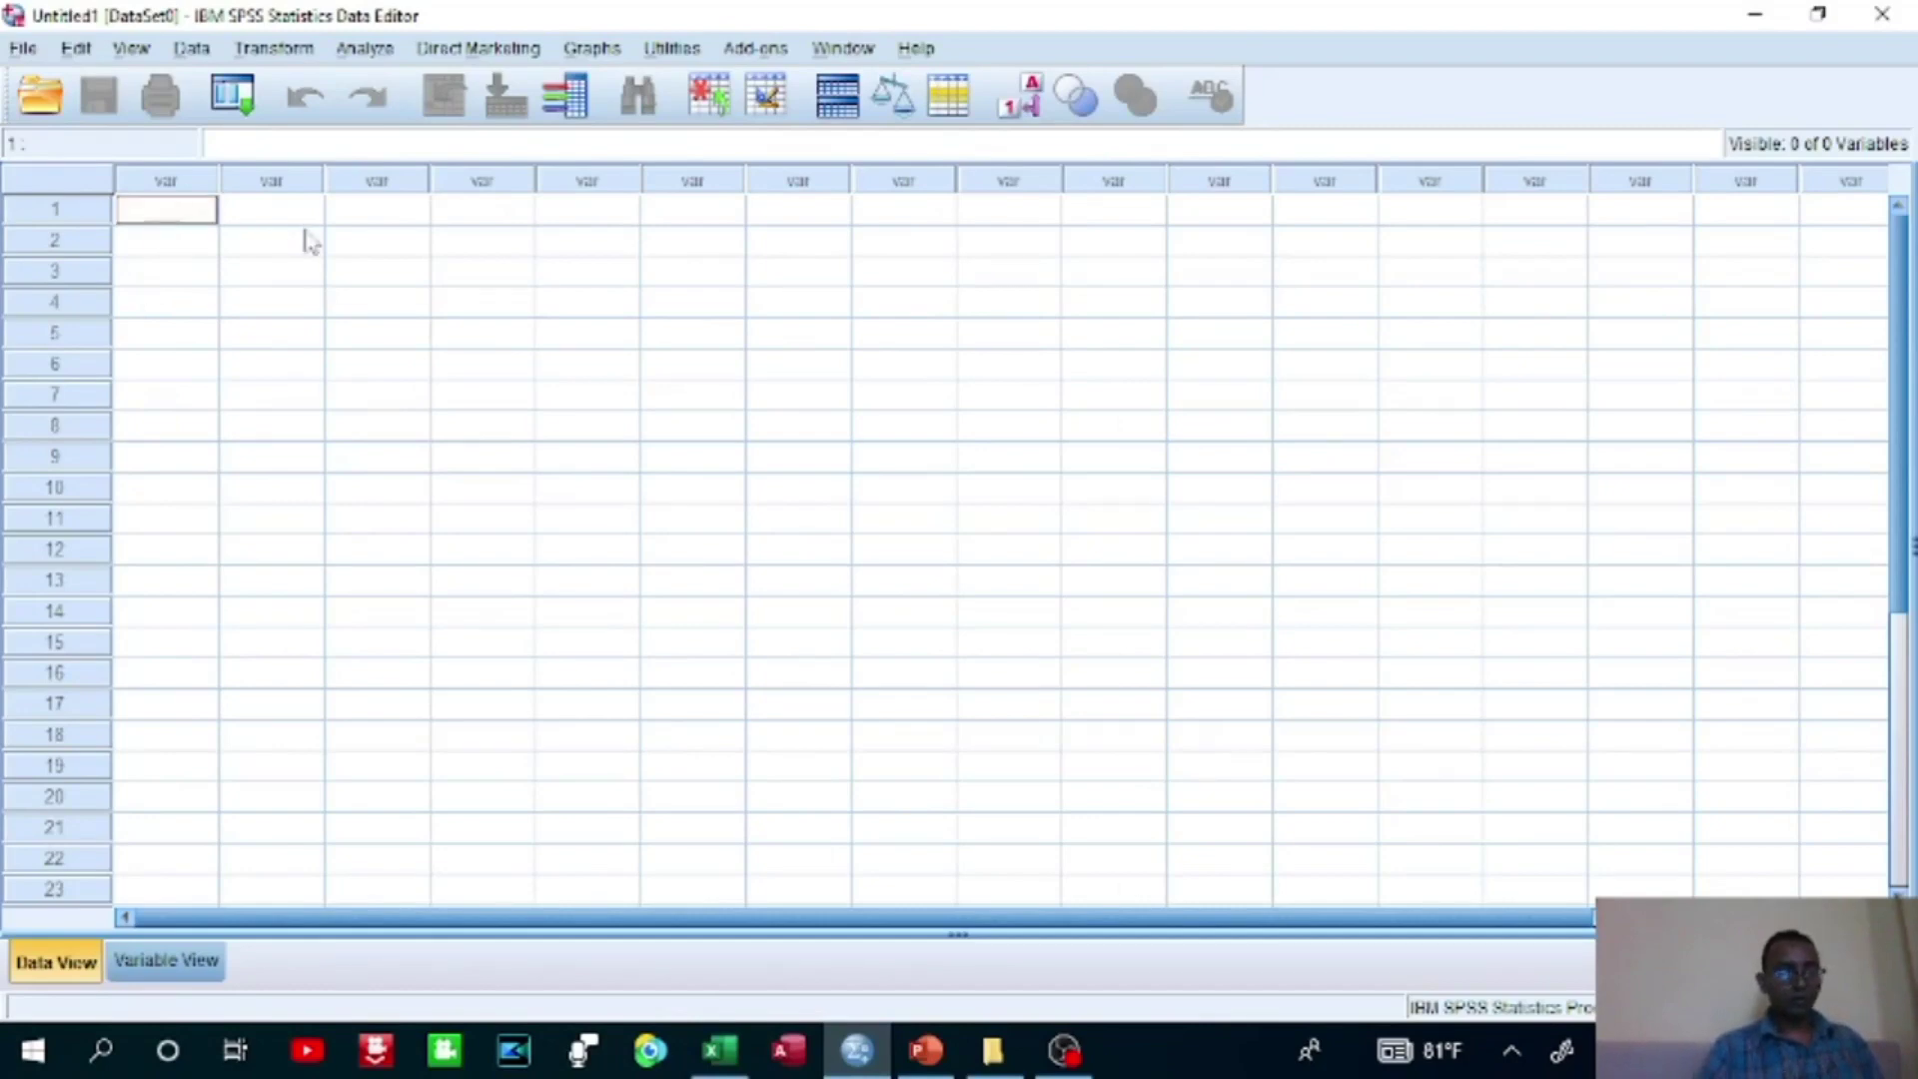
pyautogui.click(310, 243)
pyautogui.click(203, 210)
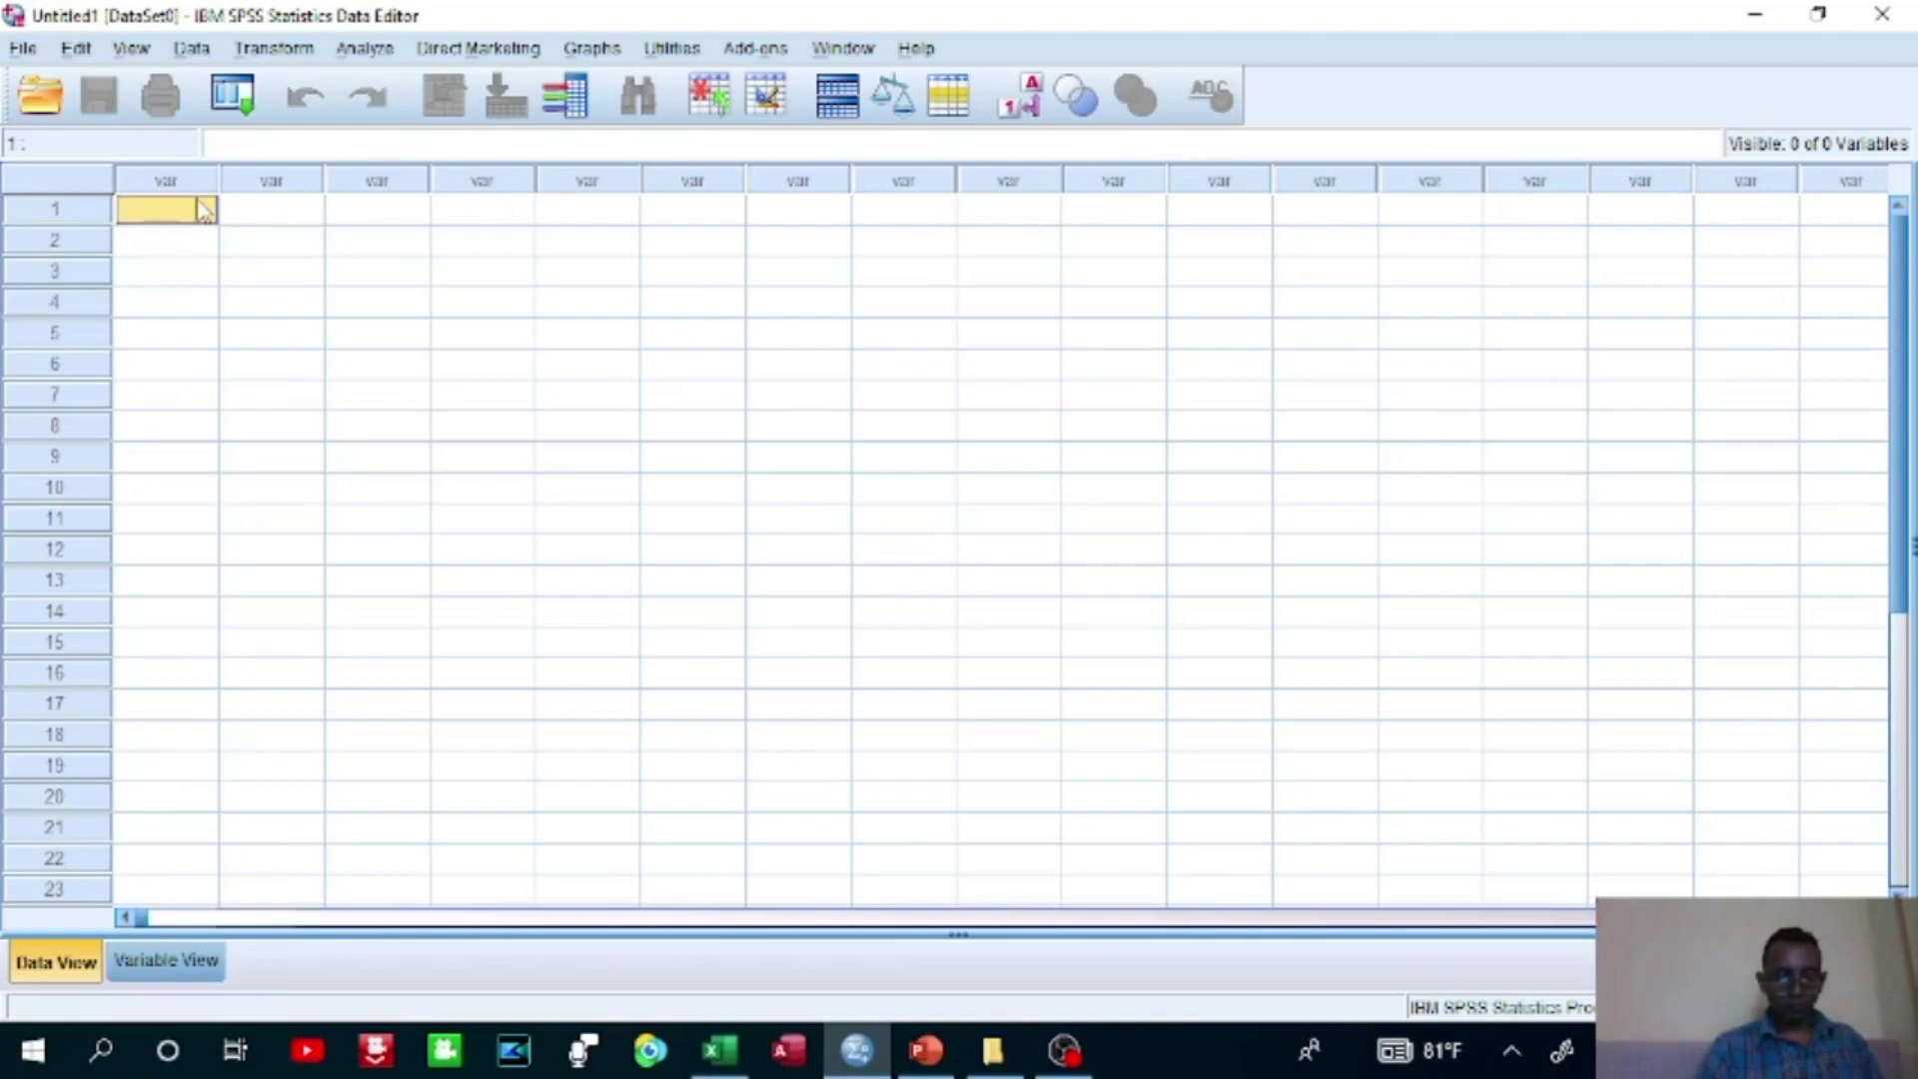
# Recopy B11:C22 and paste the twelve rows into SPSS's first two columns.
pyautogui.click(717, 1051)
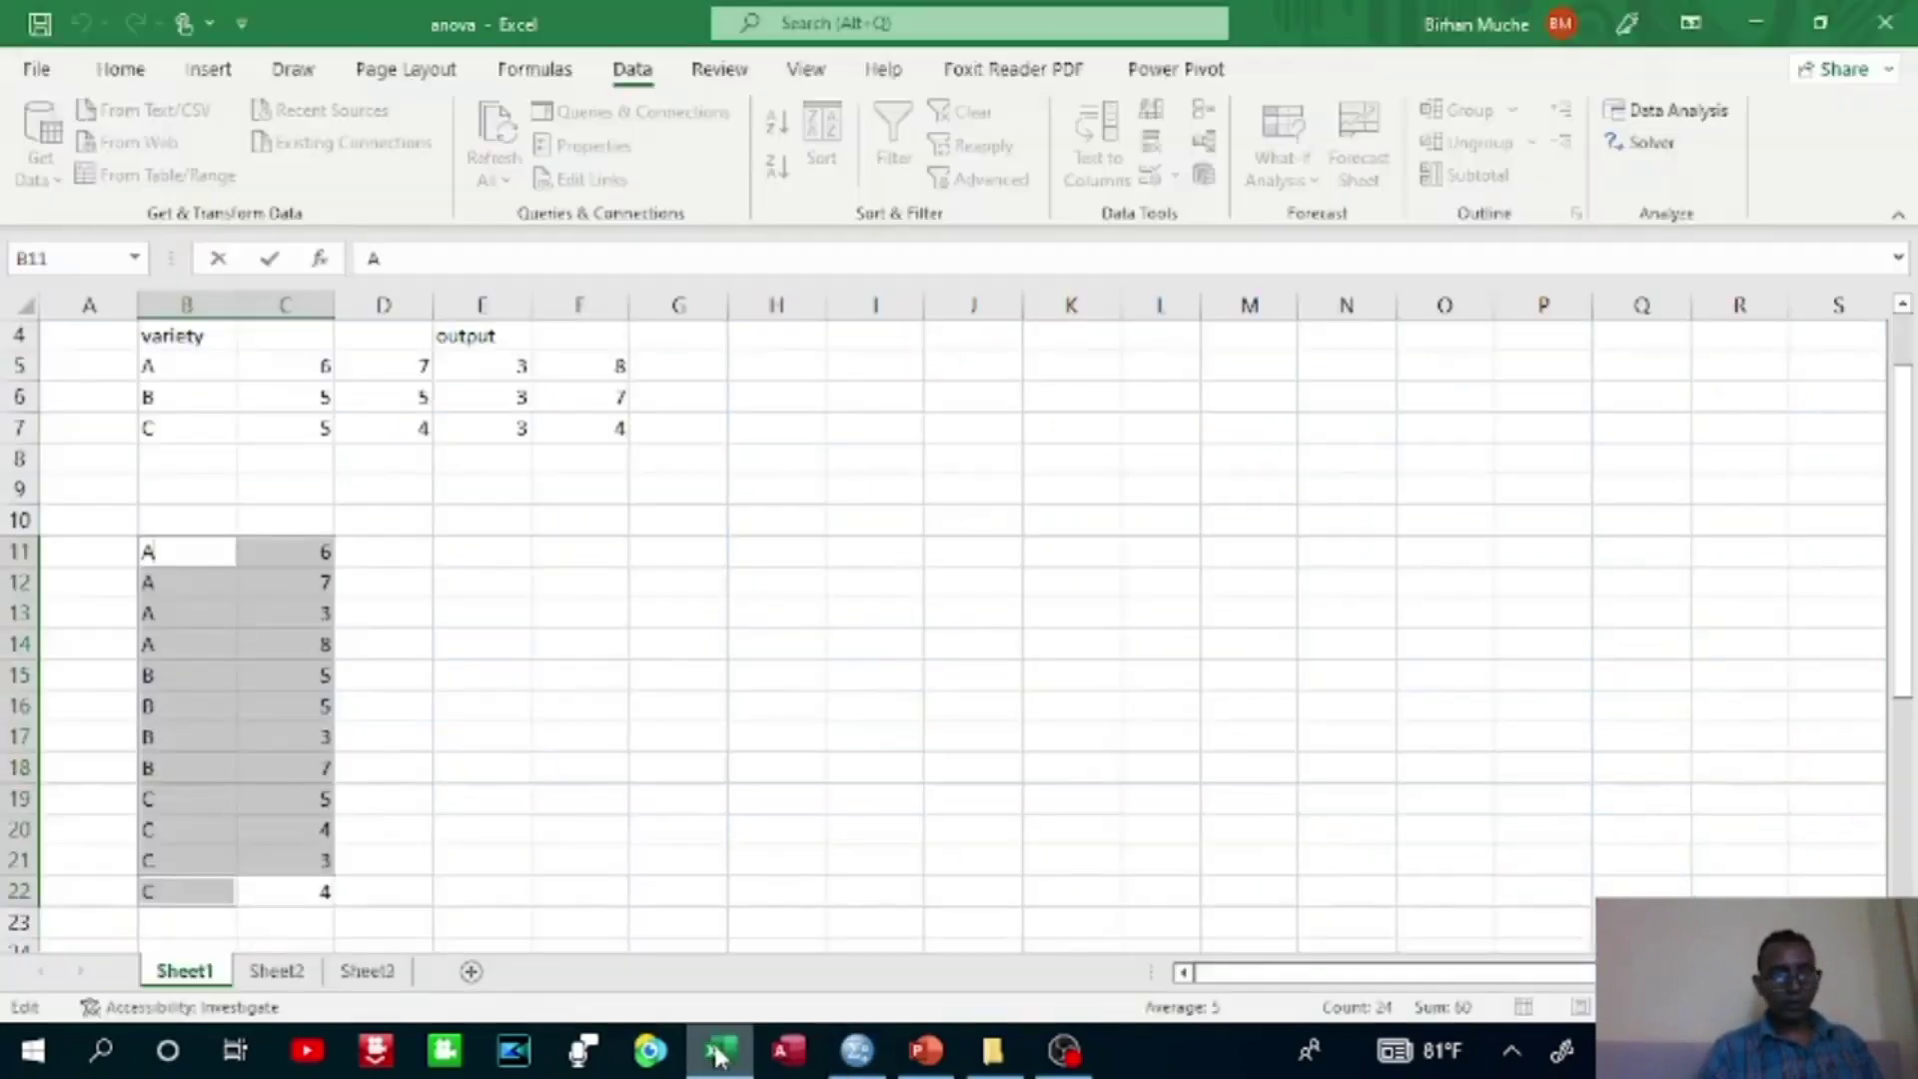
pyautogui.click(287, 623)
pyautogui.moveTo(149, 554)
pyautogui.mouseDown()
pyautogui.moveTo(280, 560)
pyautogui.moveTo(280, 844)
pyautogui.moveTo(299, 909)
pyautogui.moveTo(321, 891)
pyautogui.moveTo(124, 762)
pyautogui.moveTo(153, 731)
pyautogui.mouseUp()
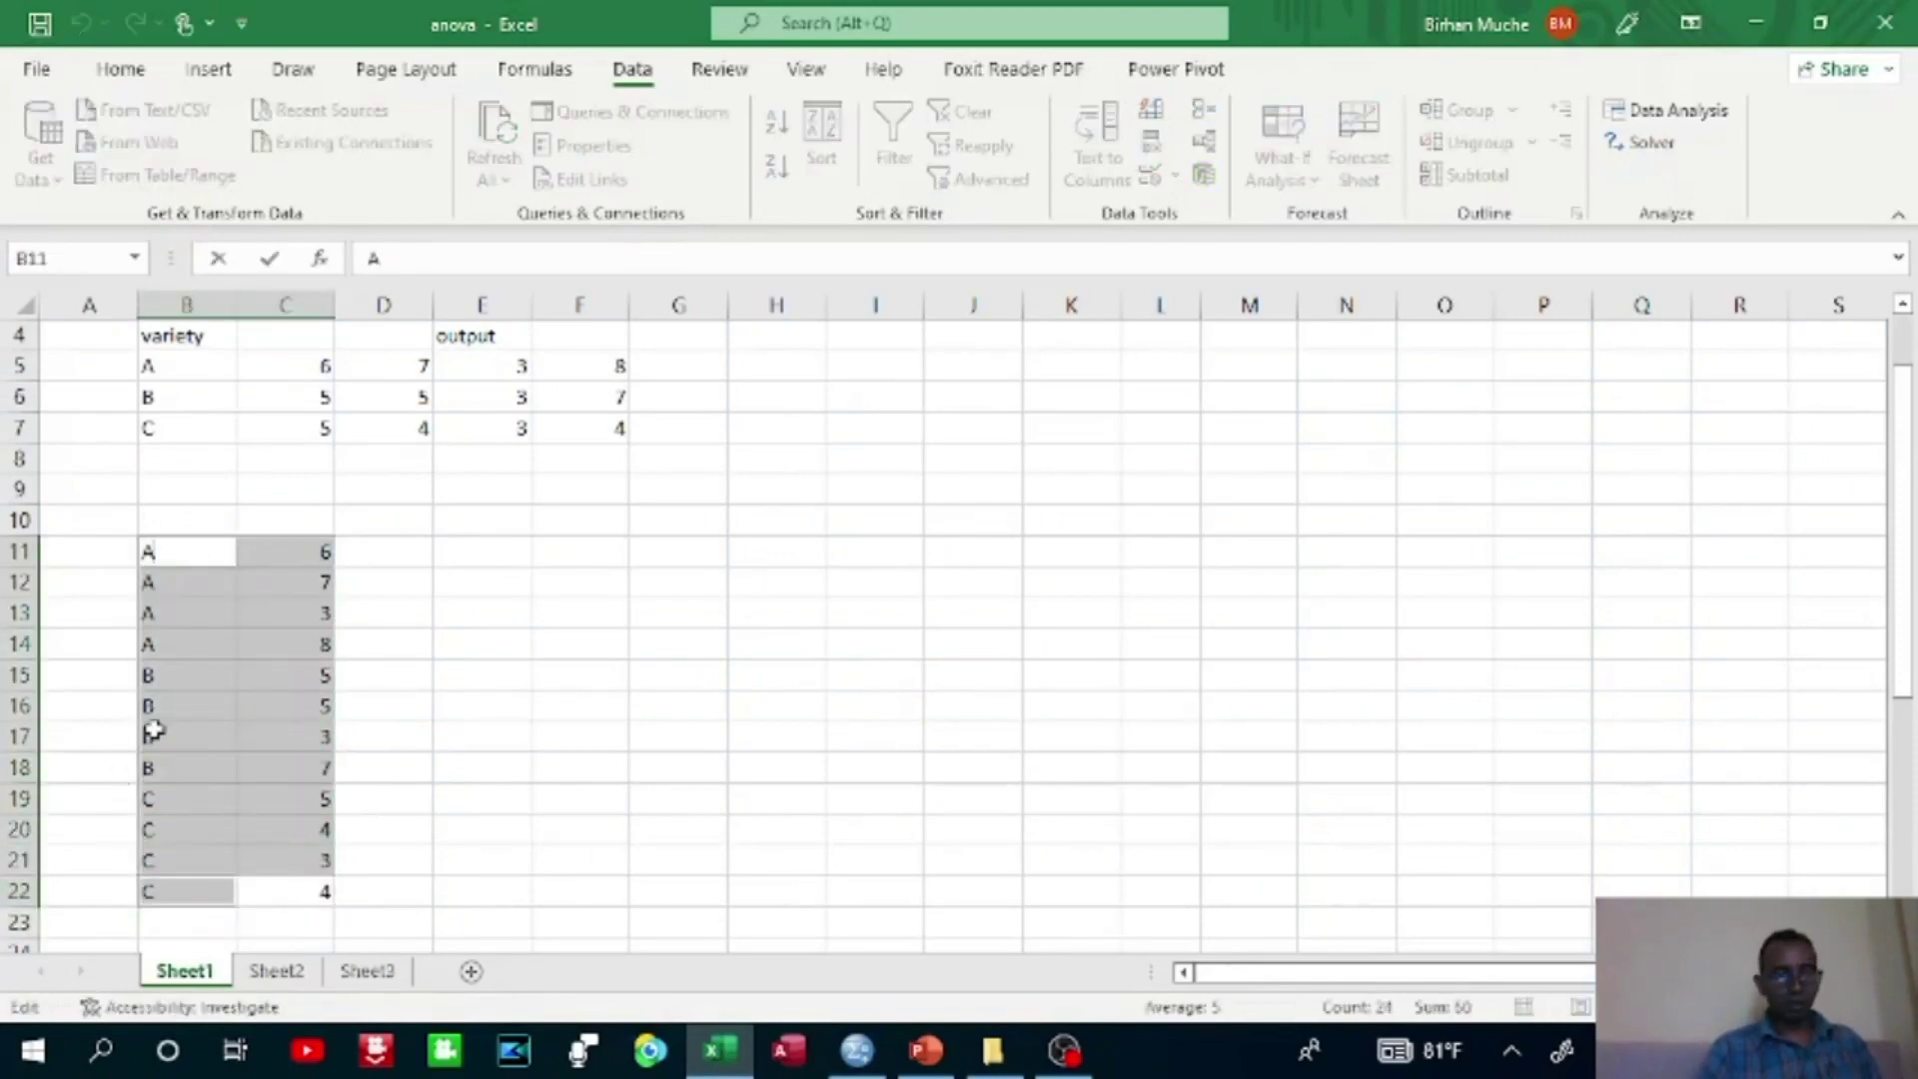
pyautogui.keyDown('ctrl'); pyautogui.click(245, 668); pyautogui.keyUp('ctrl')
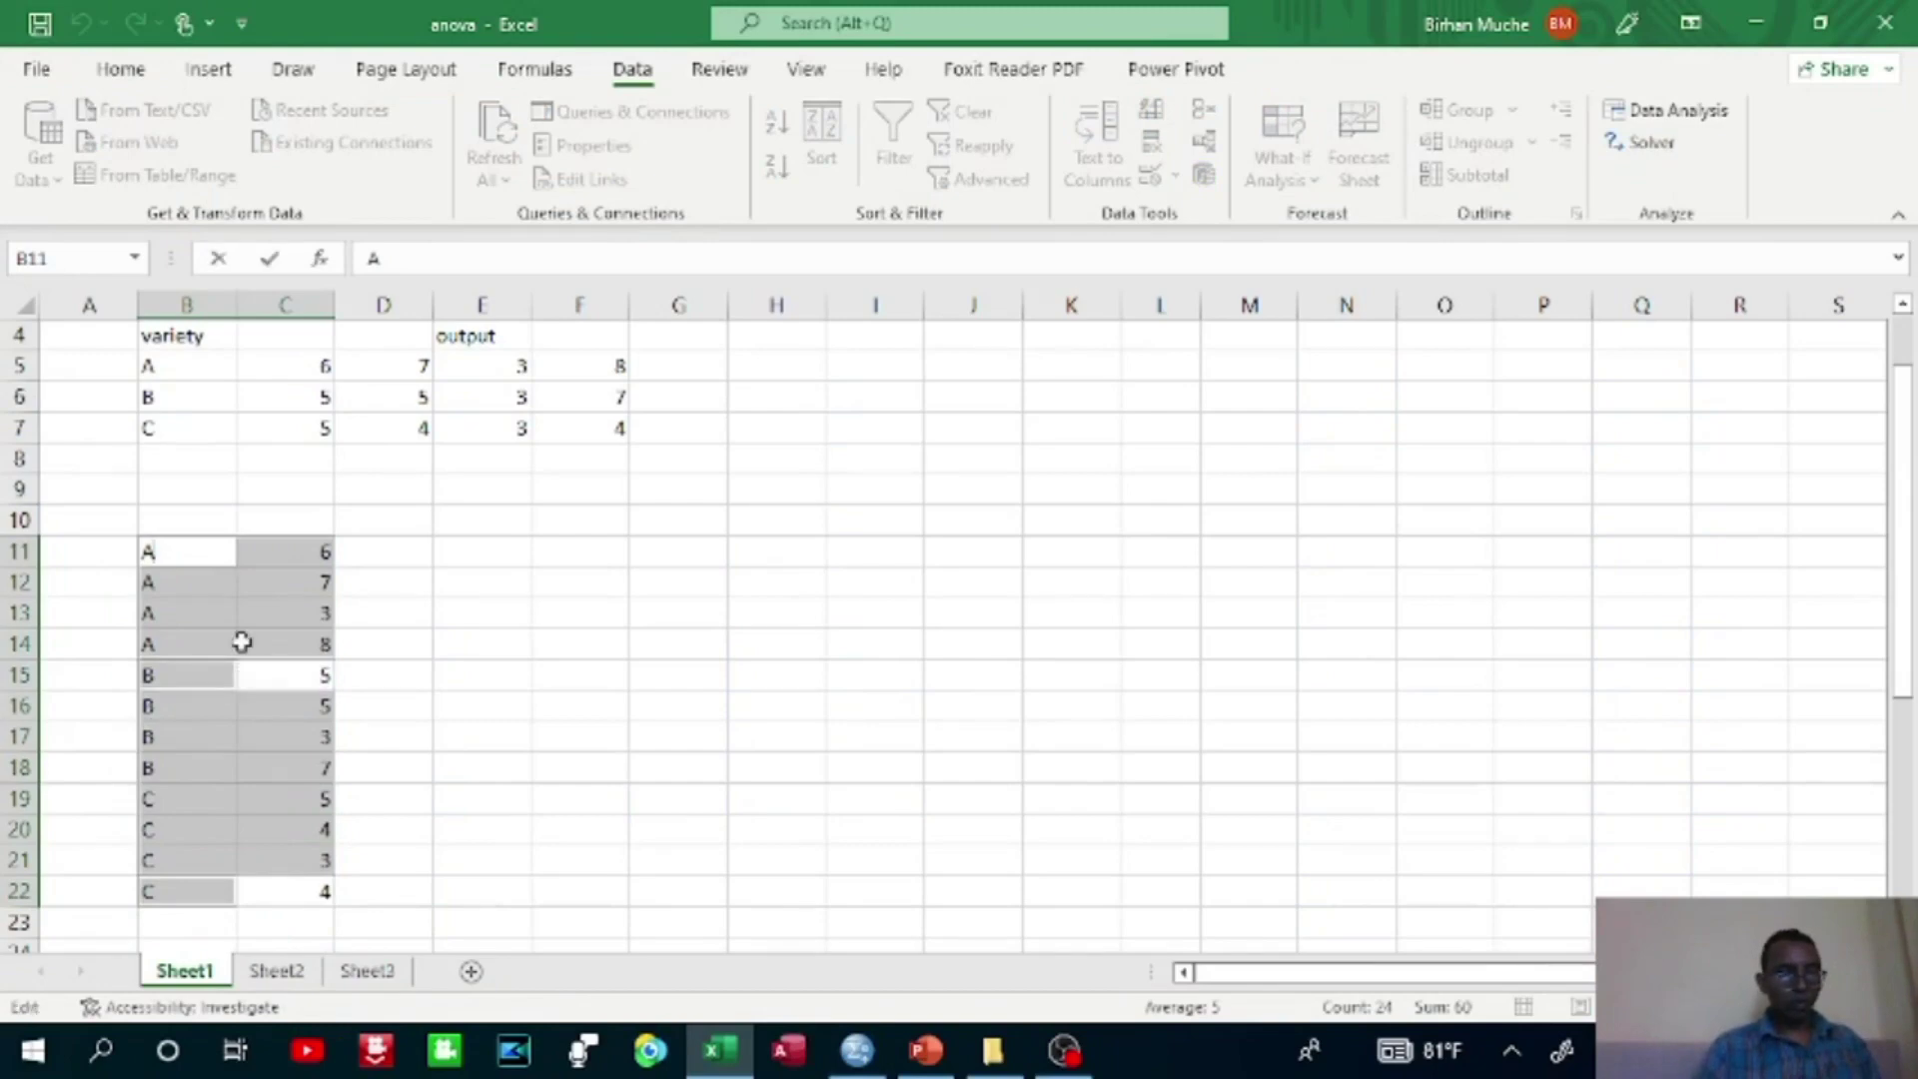
pyautogui.click(538, 540)
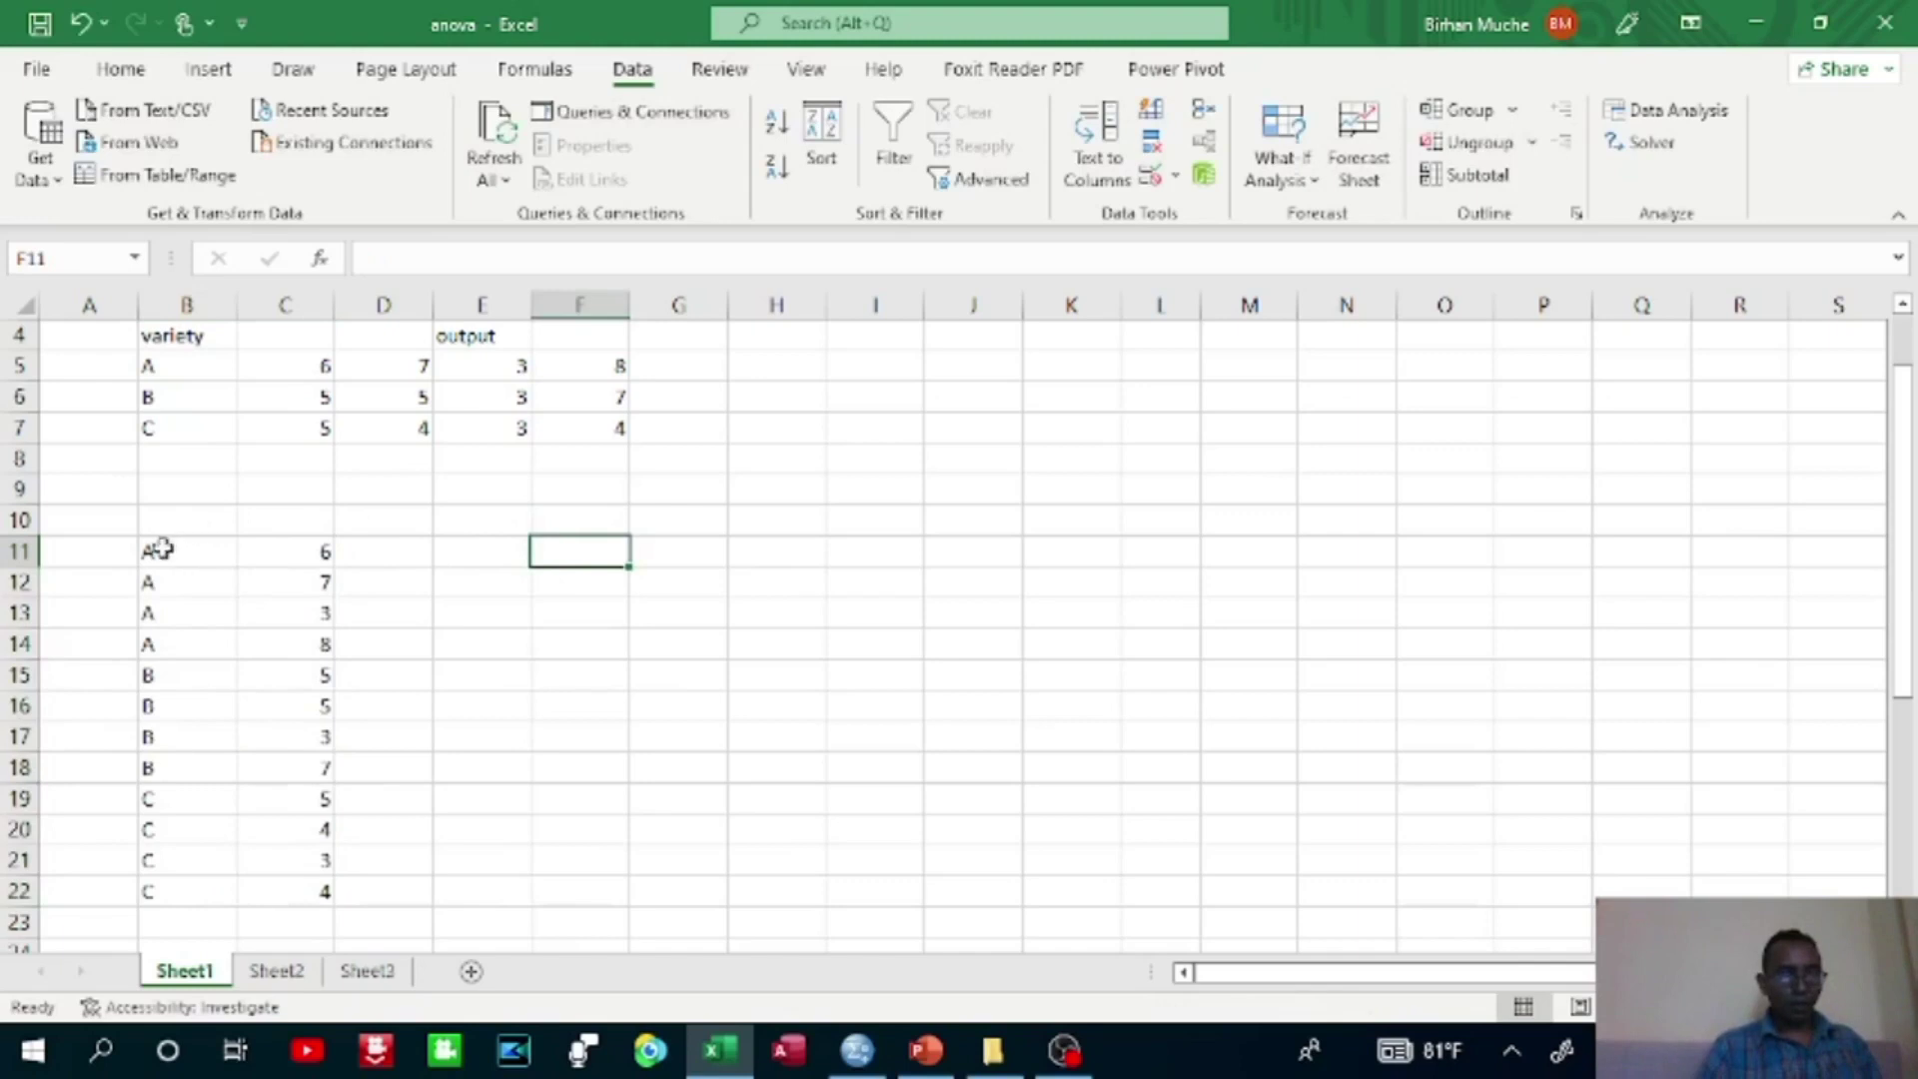
pyautogui.moveTo(161, 548); pyautogui.dragTo(306, 881)
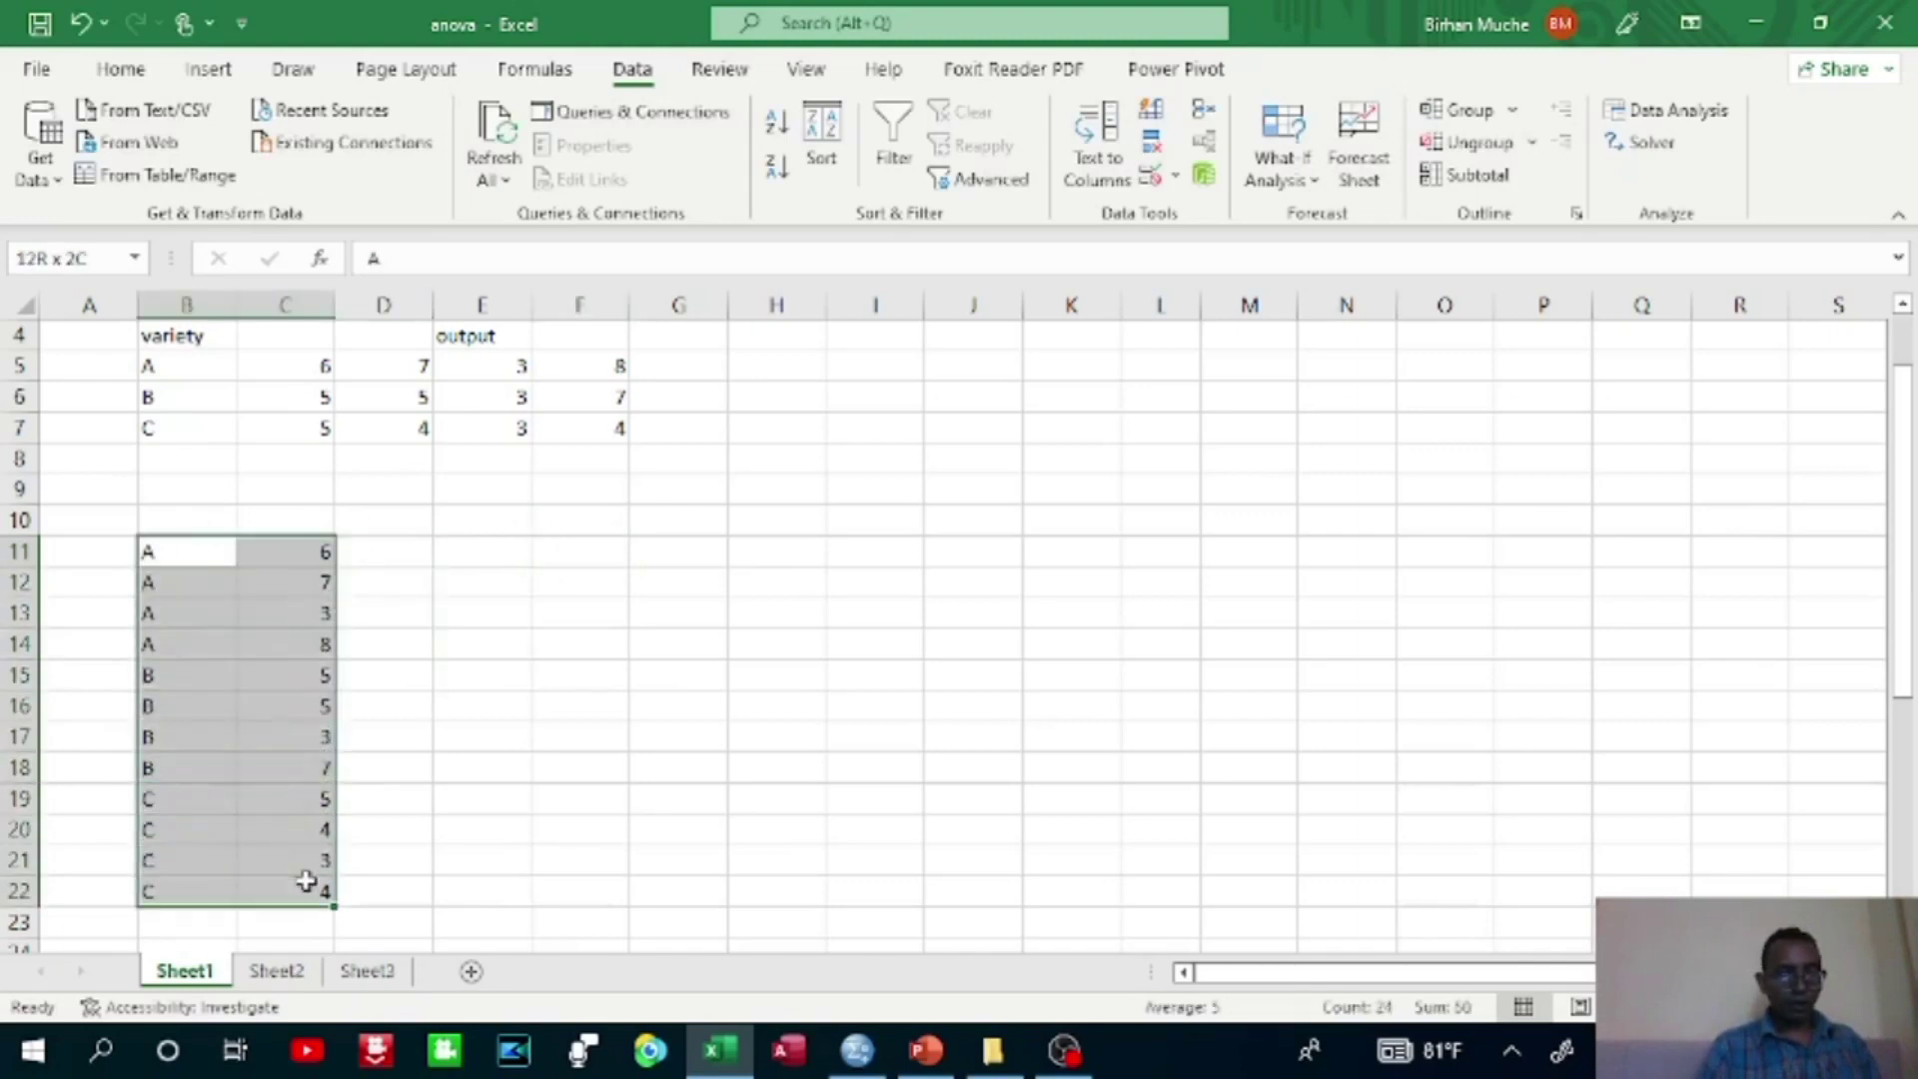
pyautogui.hotkey('ctrl', 'c')
pyautogui.click(305, 882)
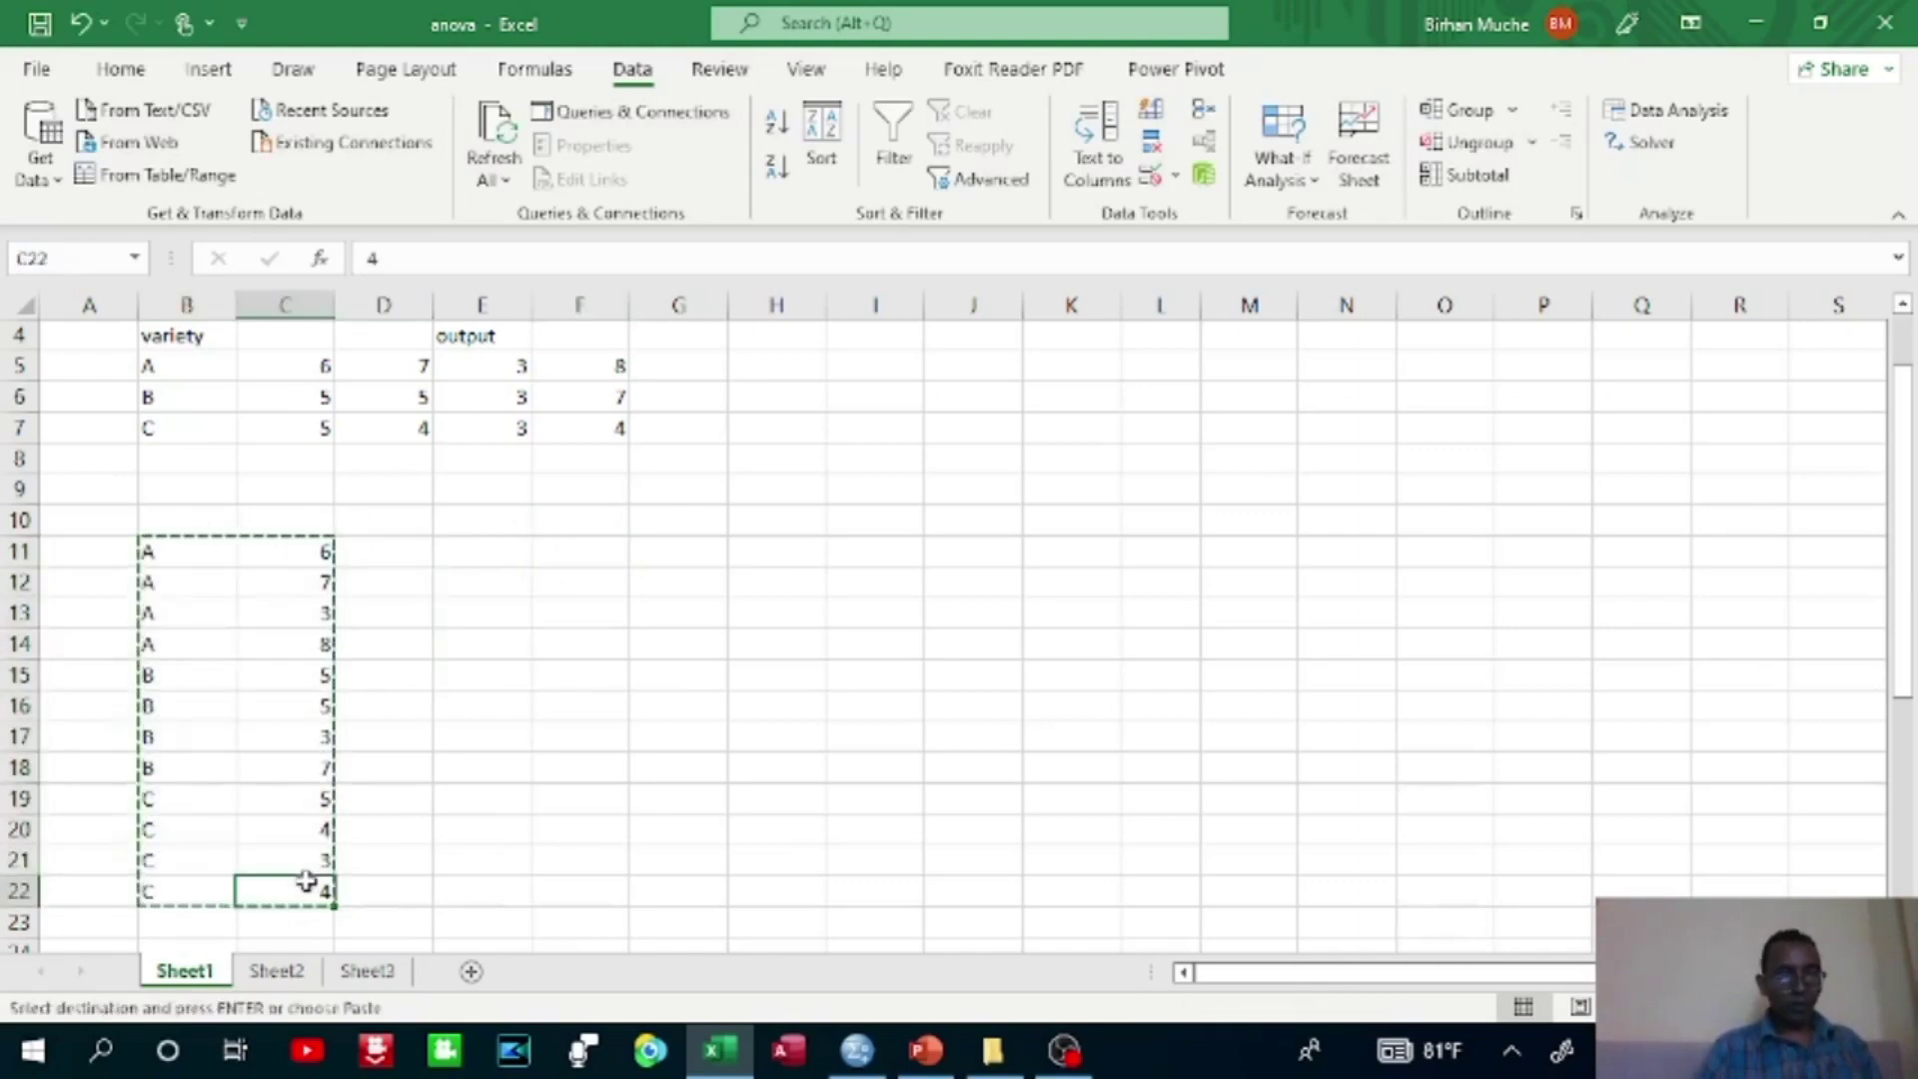
pyautogui.click(856, 1051)
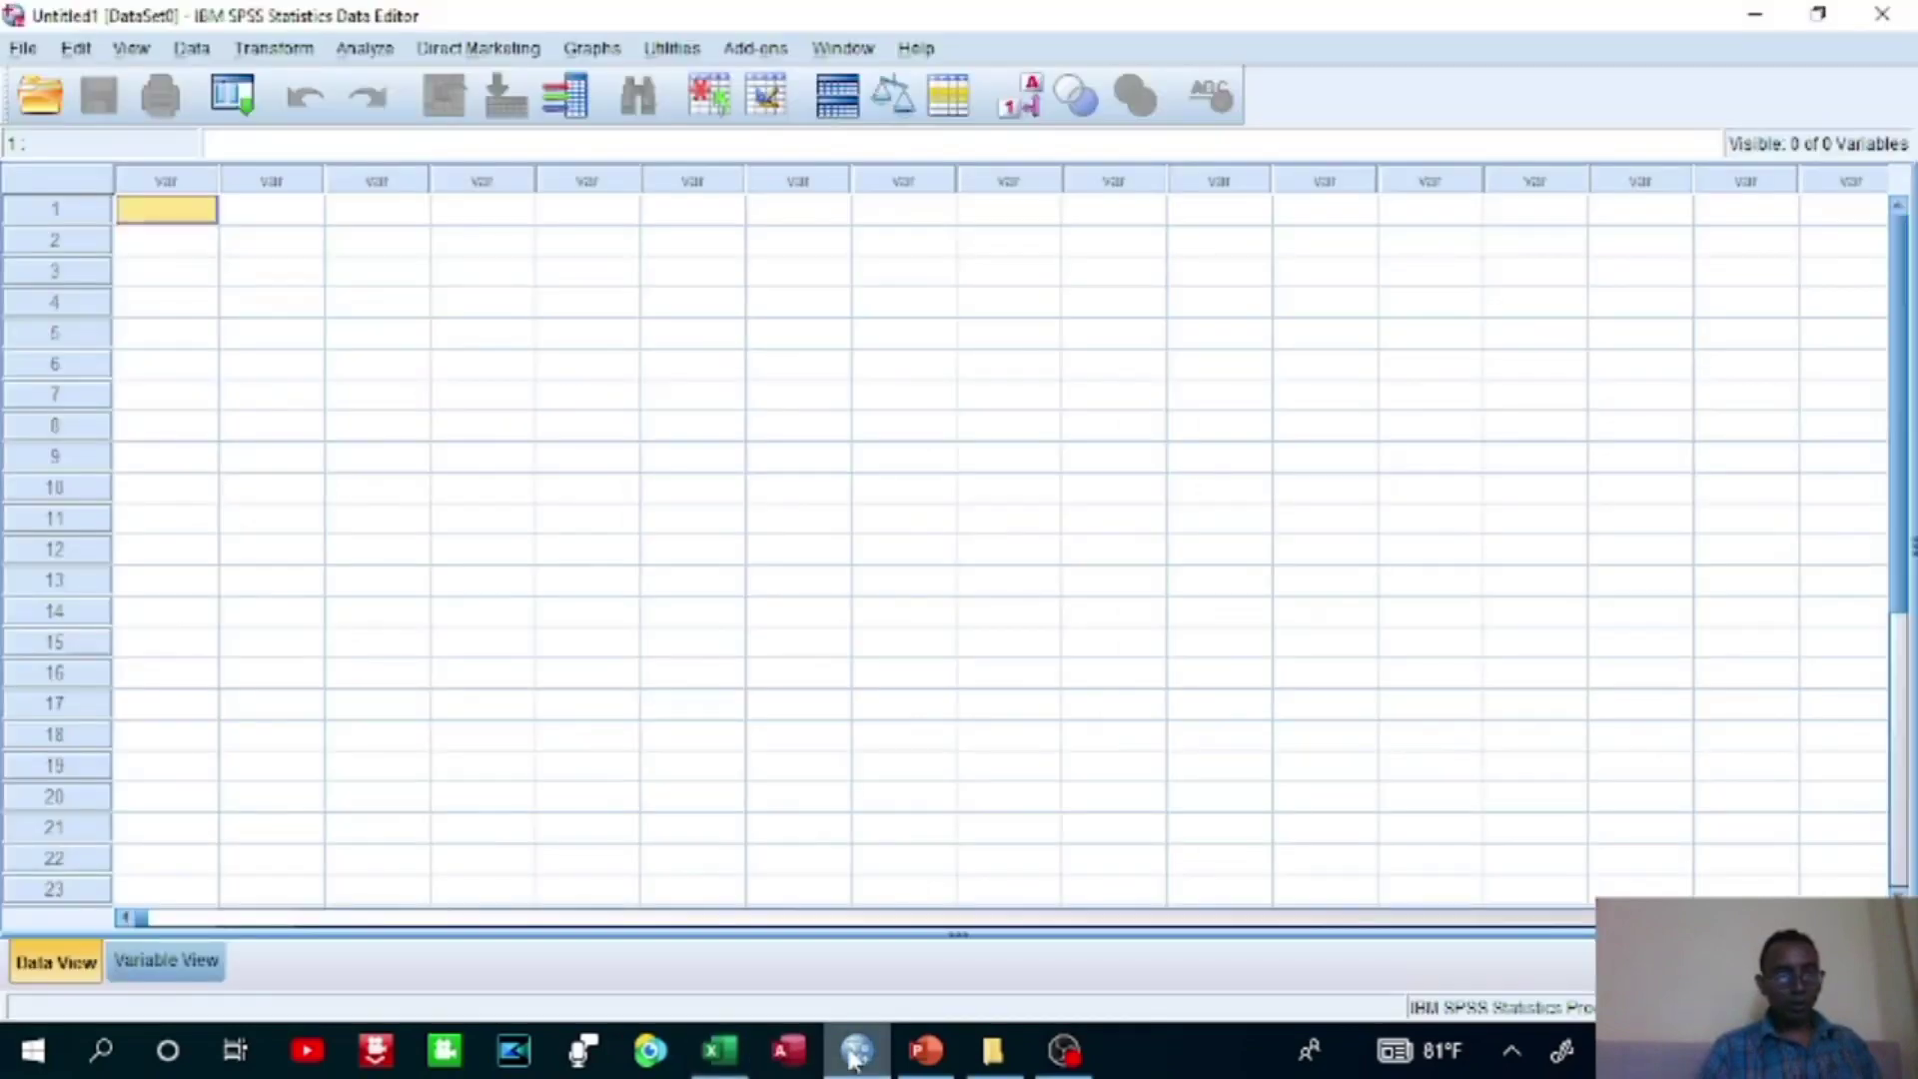
pyautogui.hotkey('ctrl', 'v')
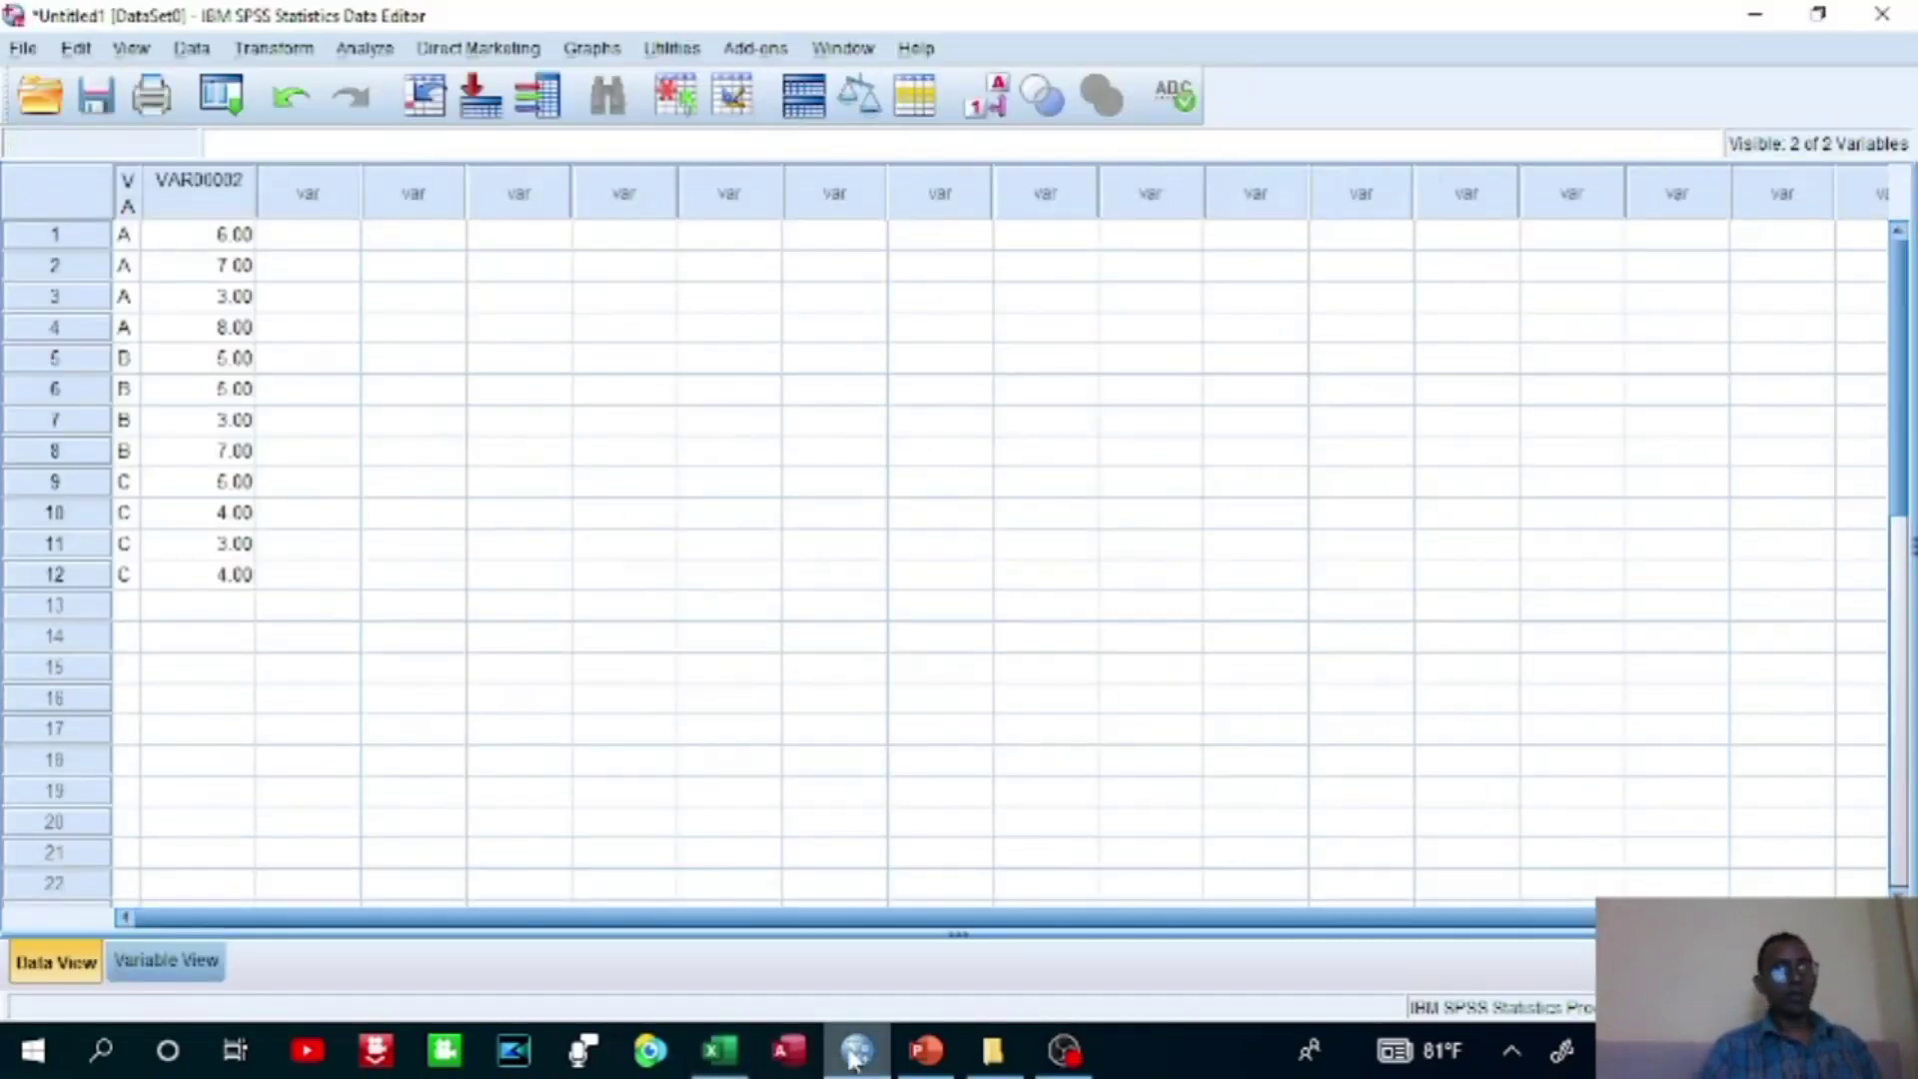
pyautogui.click(377, 55)
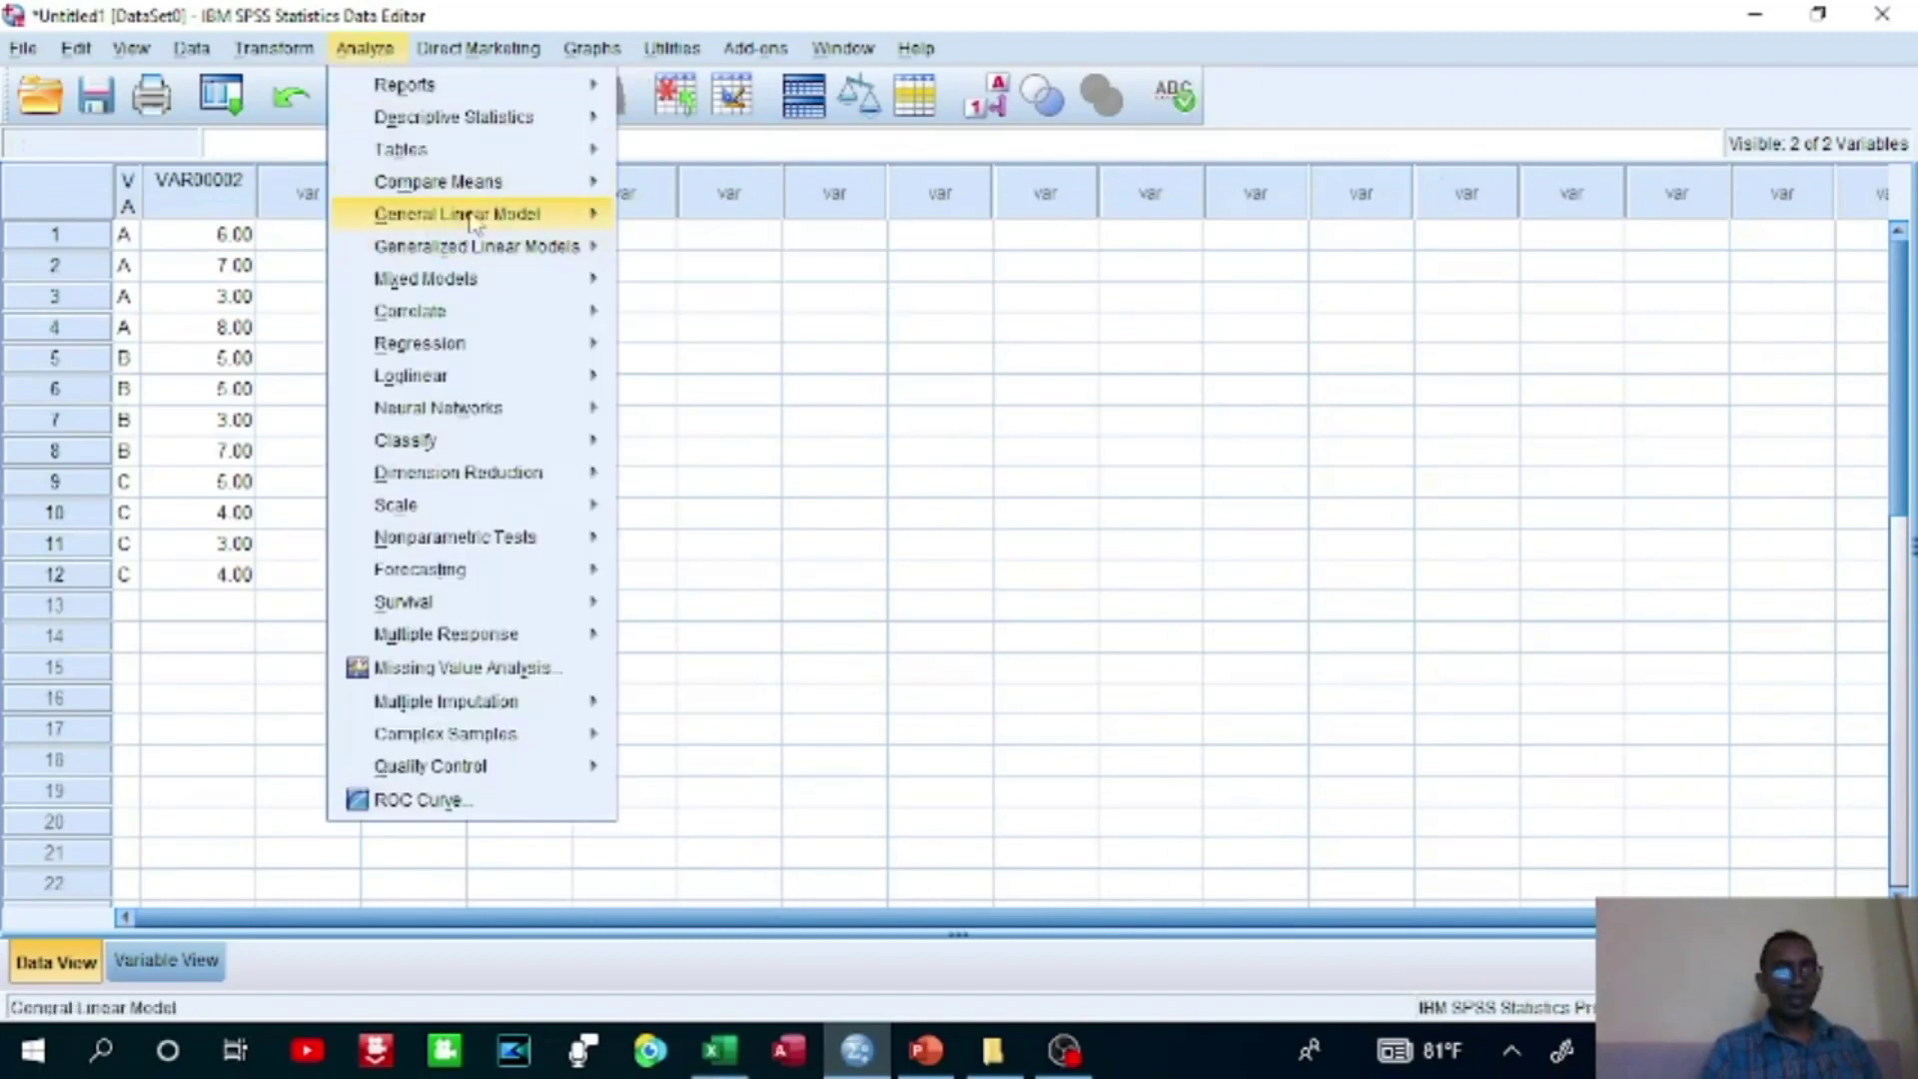
pyautogui.moveTo(515, 189)
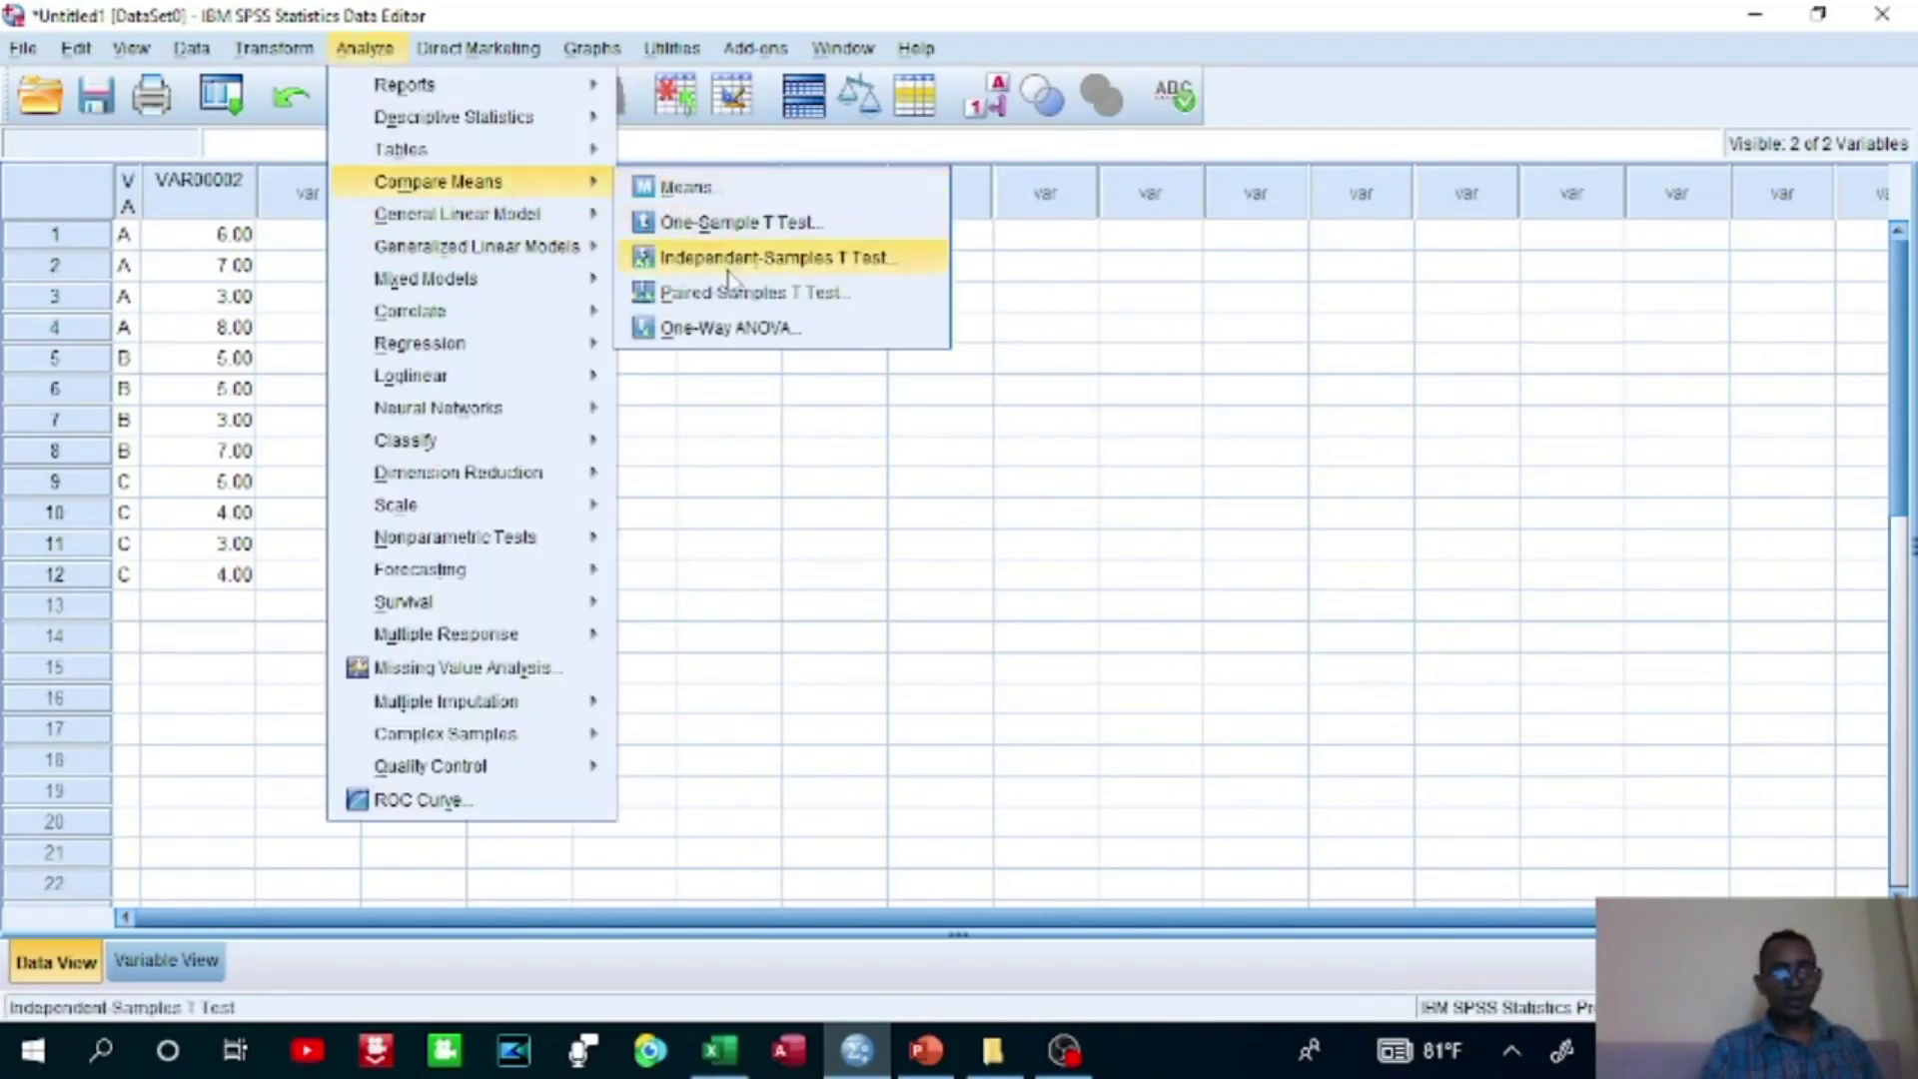
pyautogui.click(751, 329)
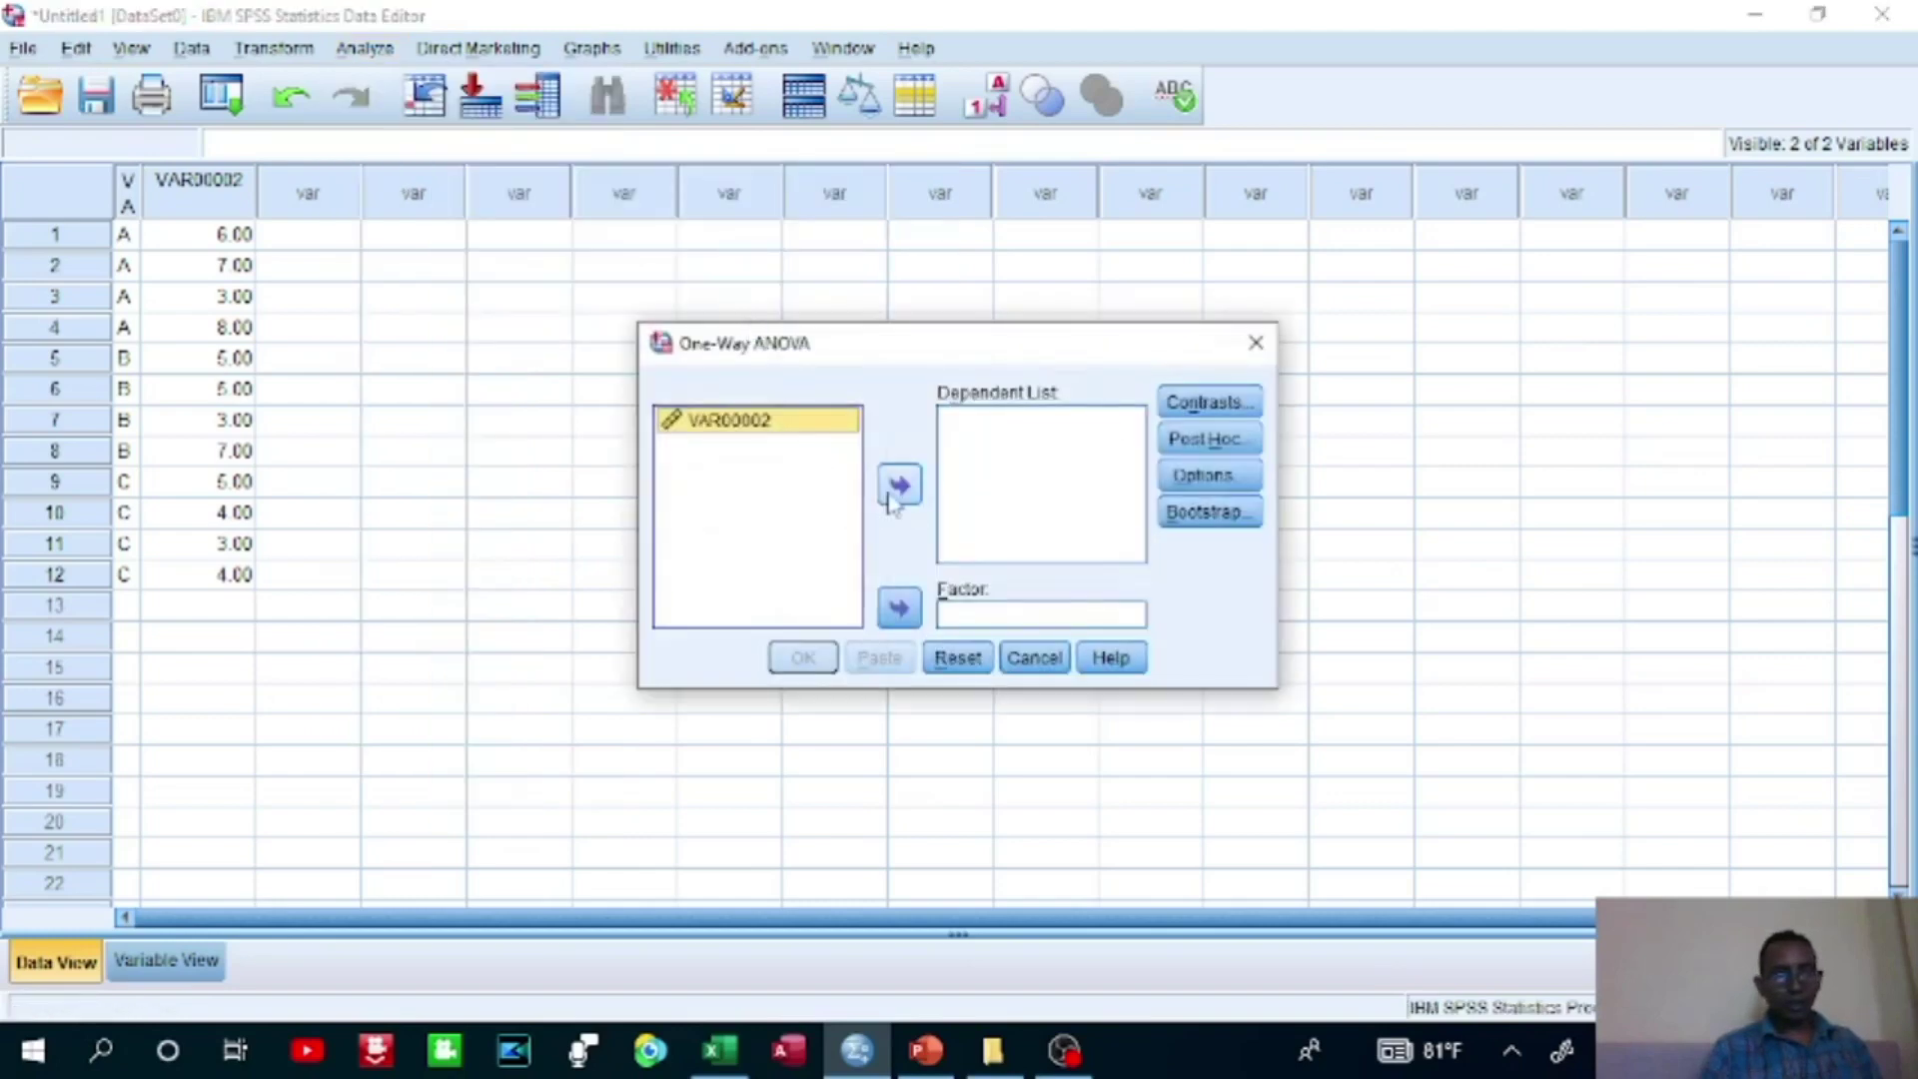
pyautogui.click(900, 486)
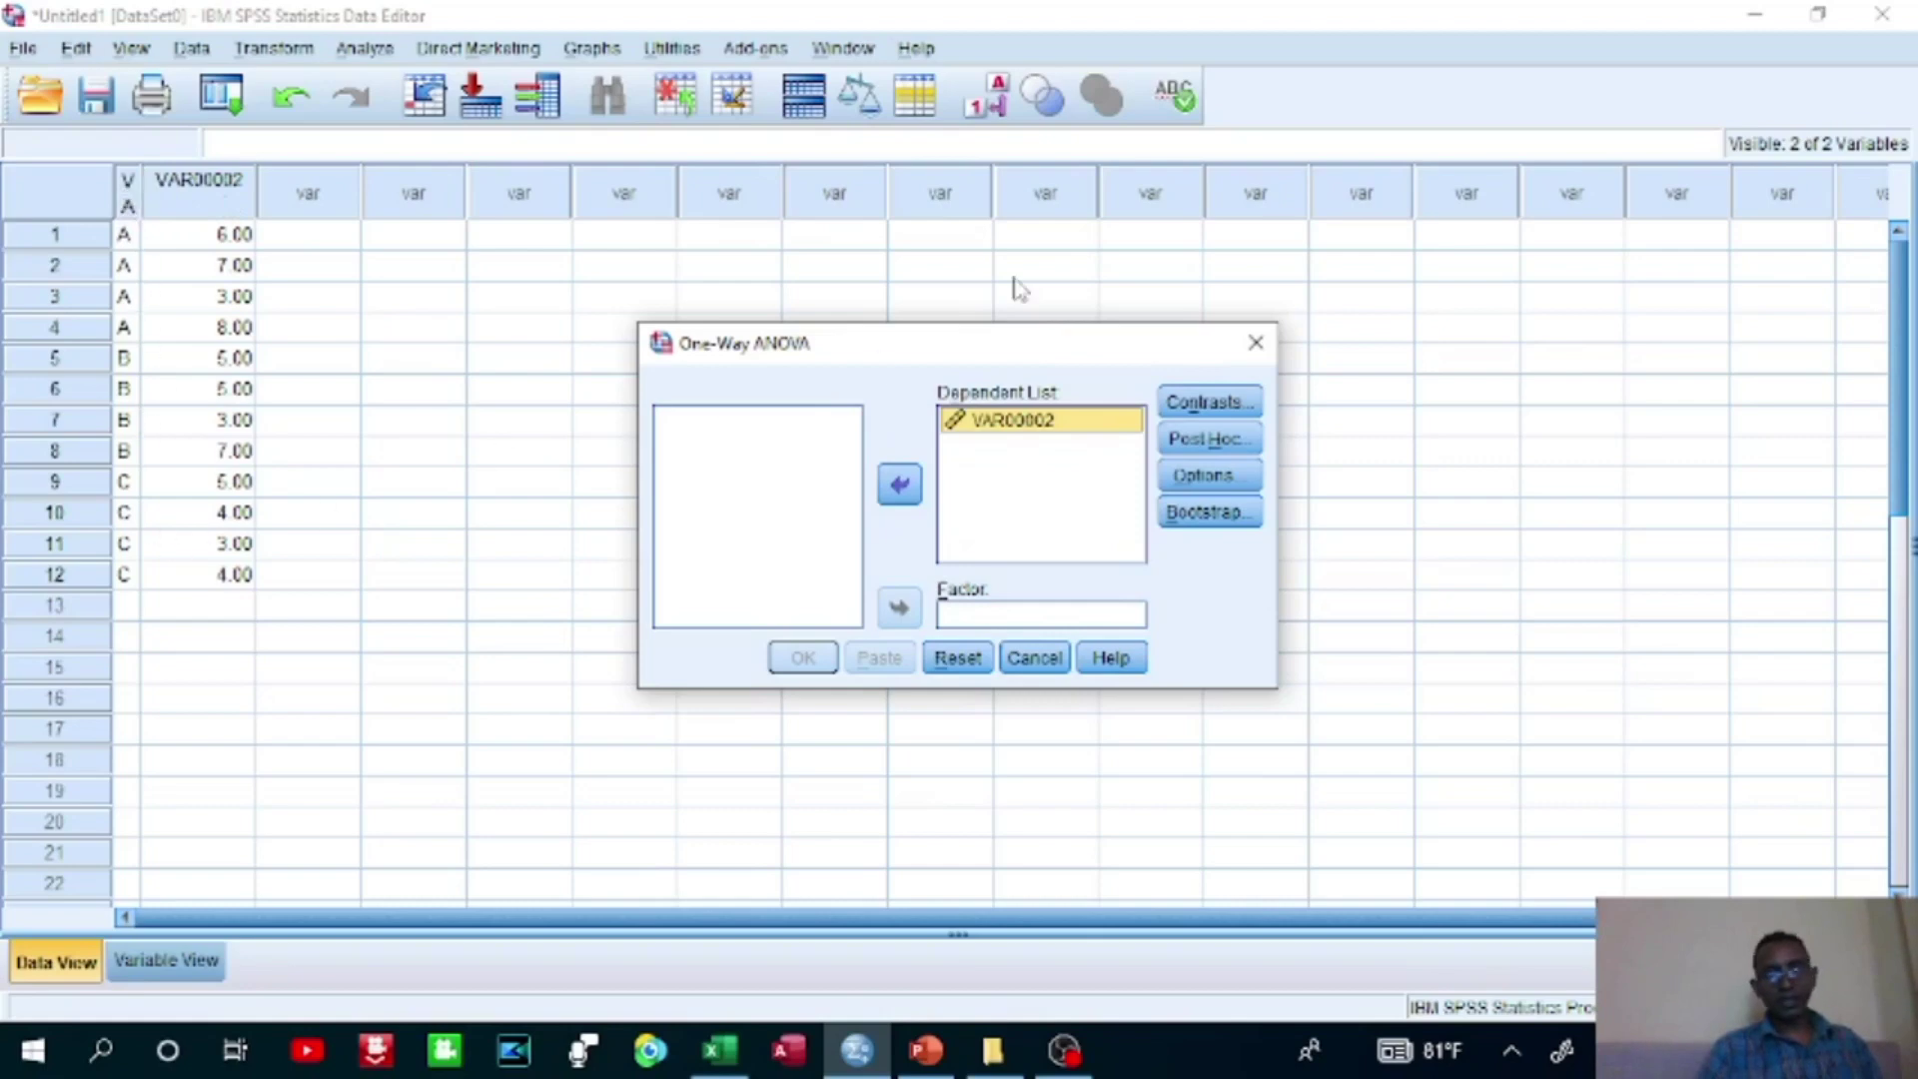
pyautogui.click(1250, 357)
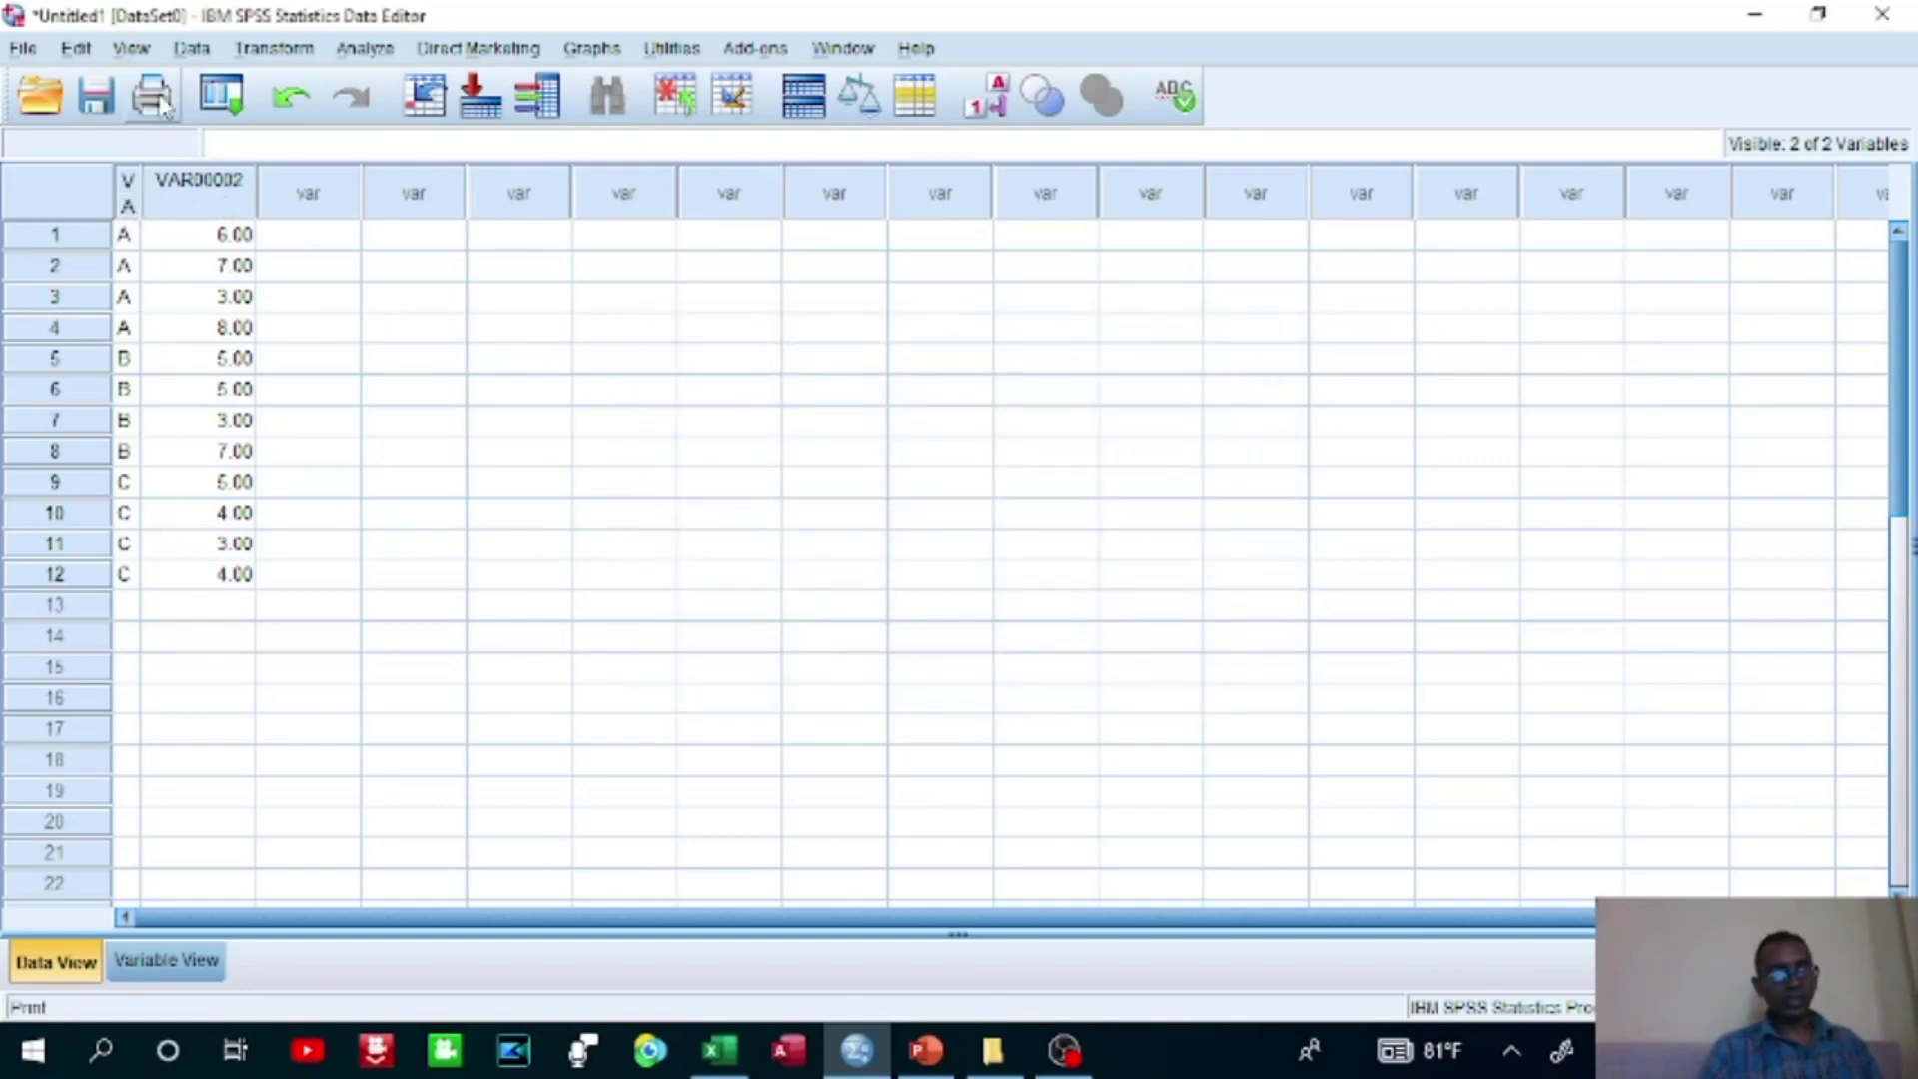
# Widen the VAR00001 column and check VAR00001 (String) and VAR00002 (Numeric) in Variable View.
pyautogui.moveTo(141, 203); pyautogui.dragTo(177, 204)
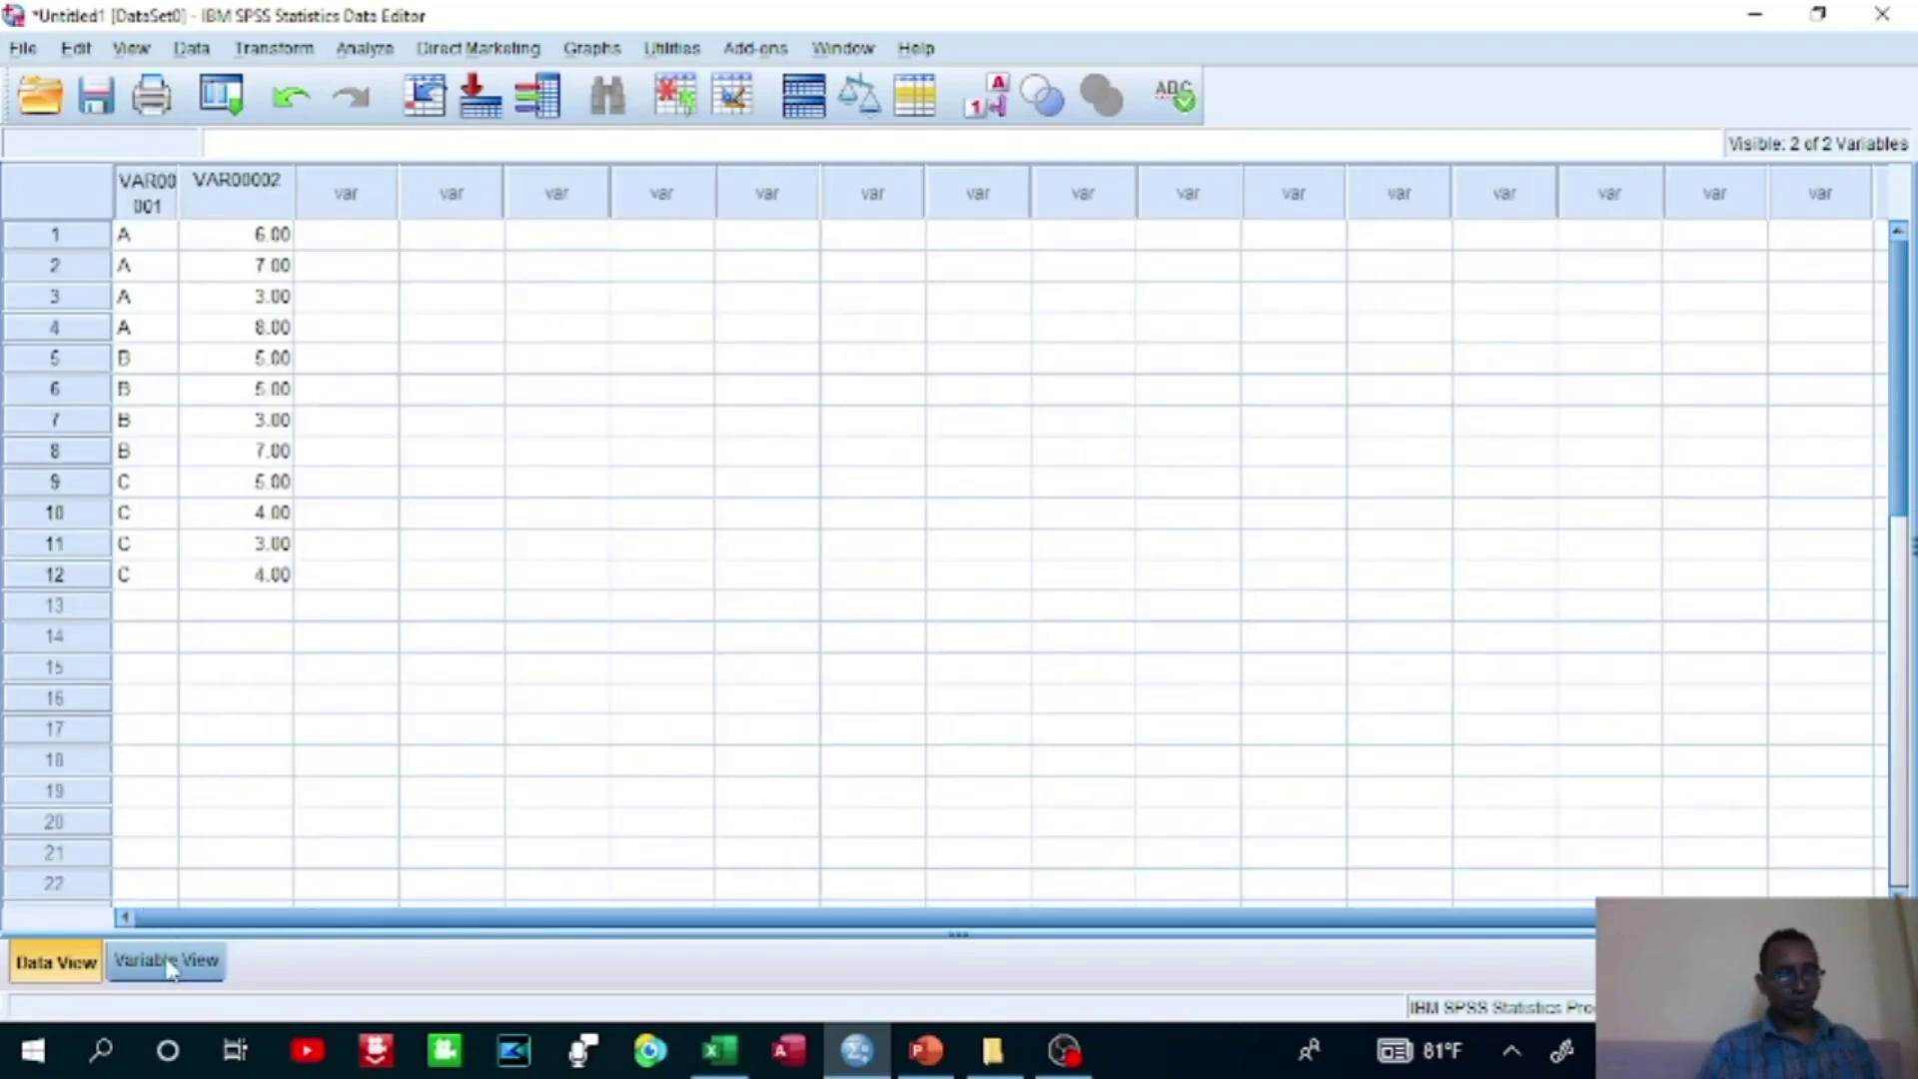
pyautogui.click(165, 961)
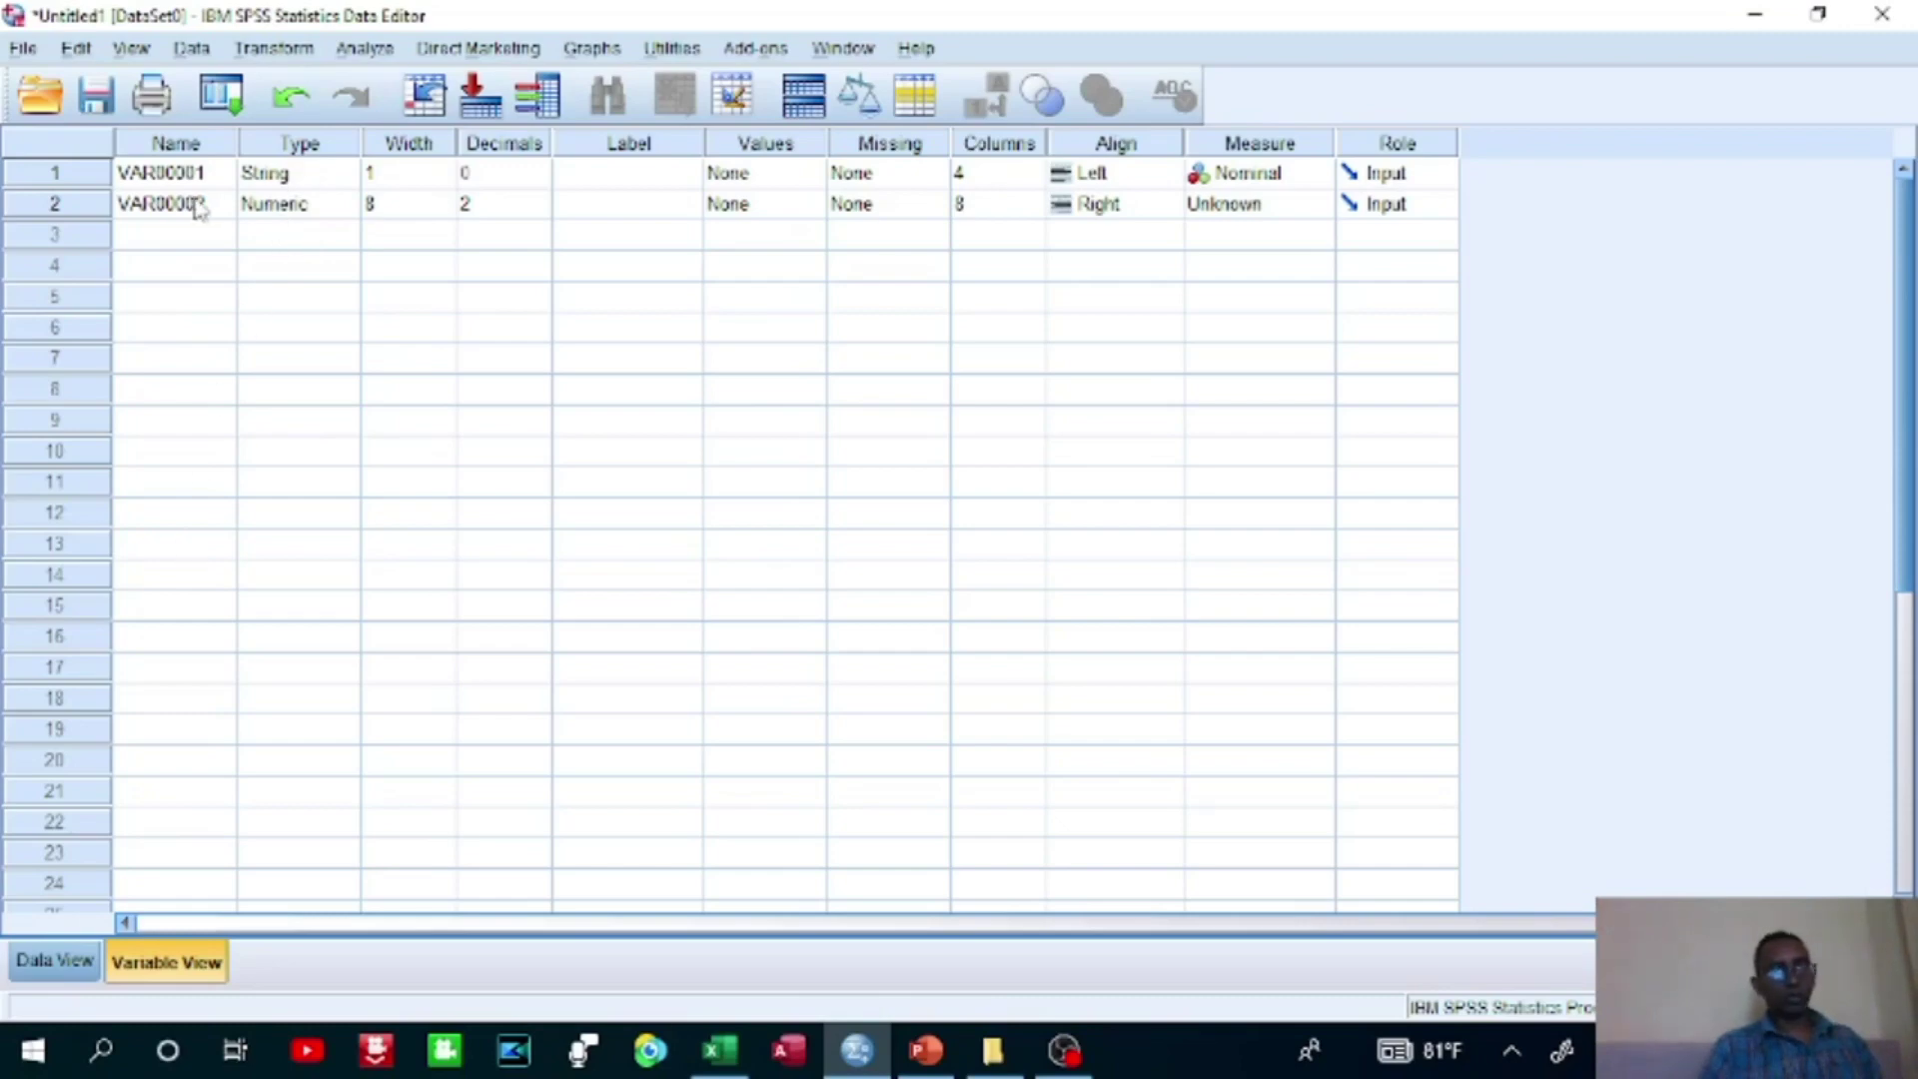
# Copy the coded varieties 1–3 and their yields in C5:D16 on Excel's Sheet2.
pyautogui.click(726, 1054)
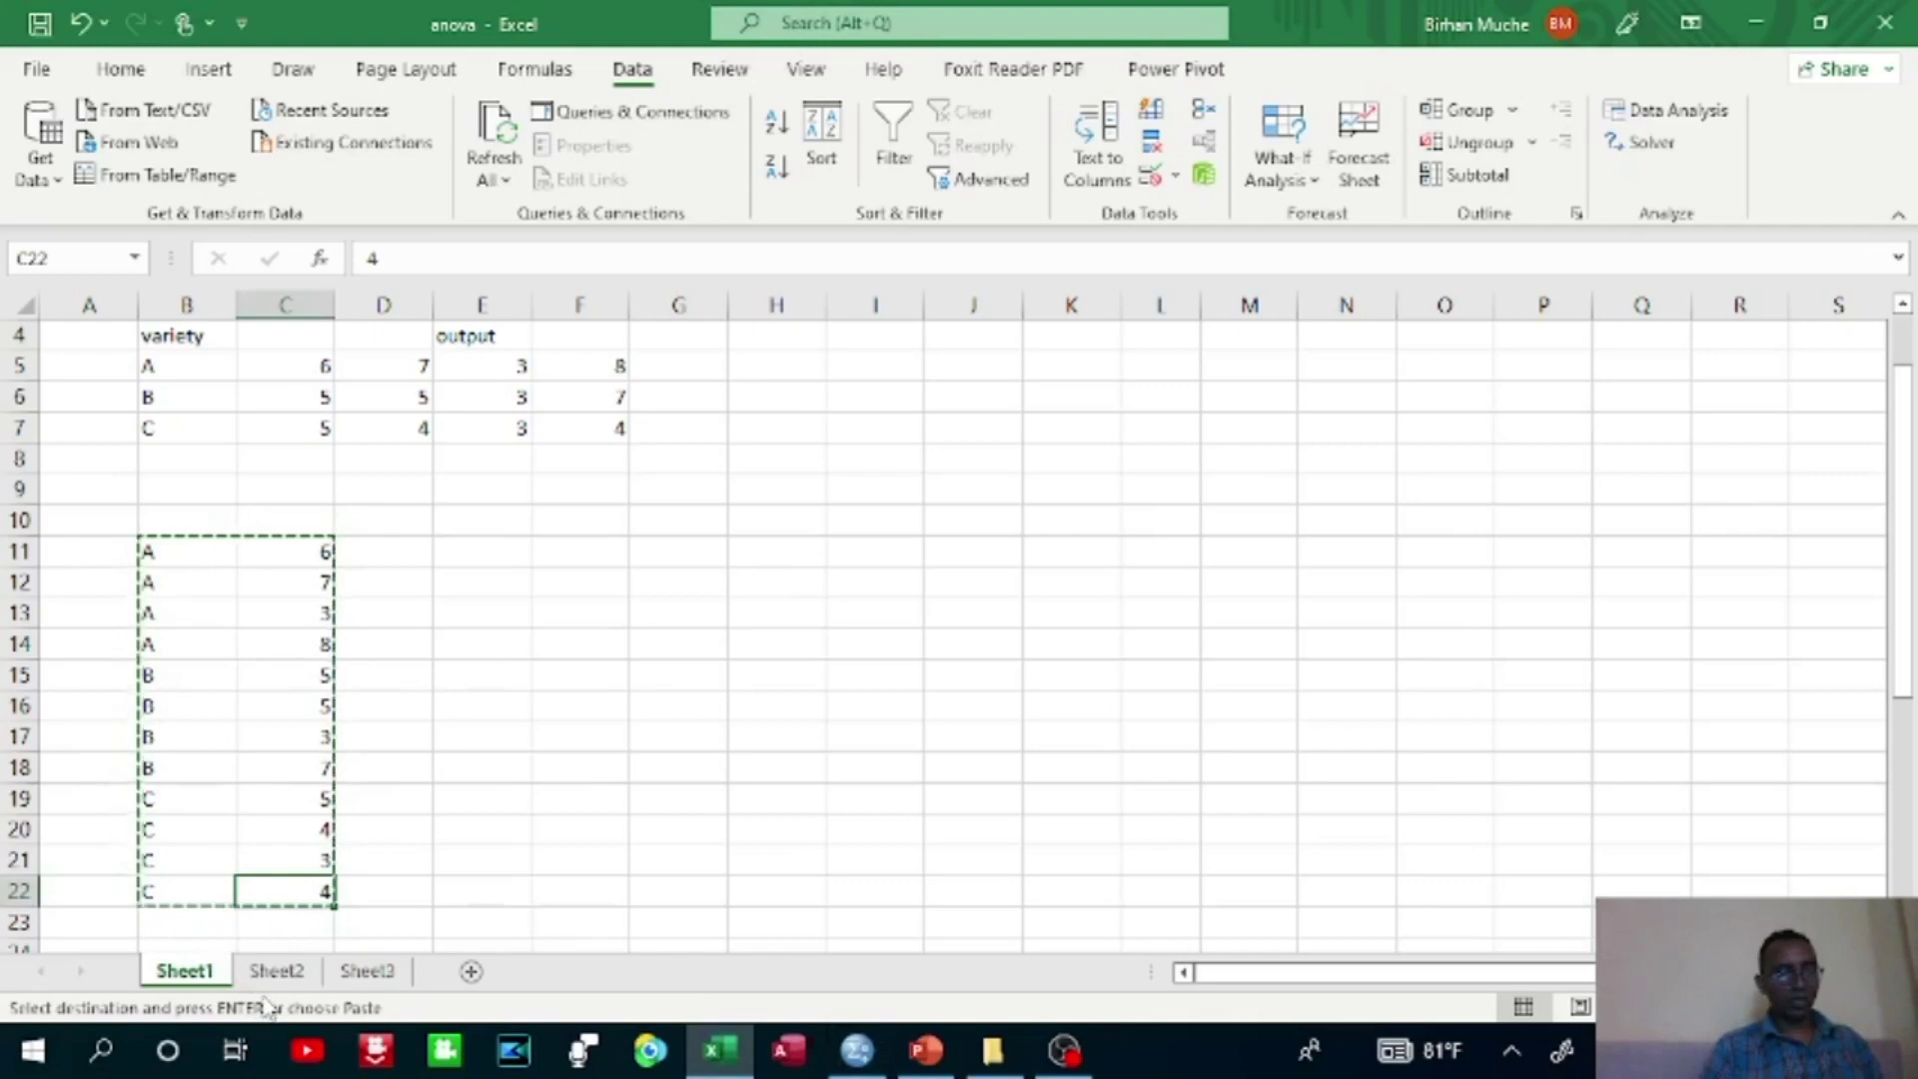
pyautogui.click(276, 970)
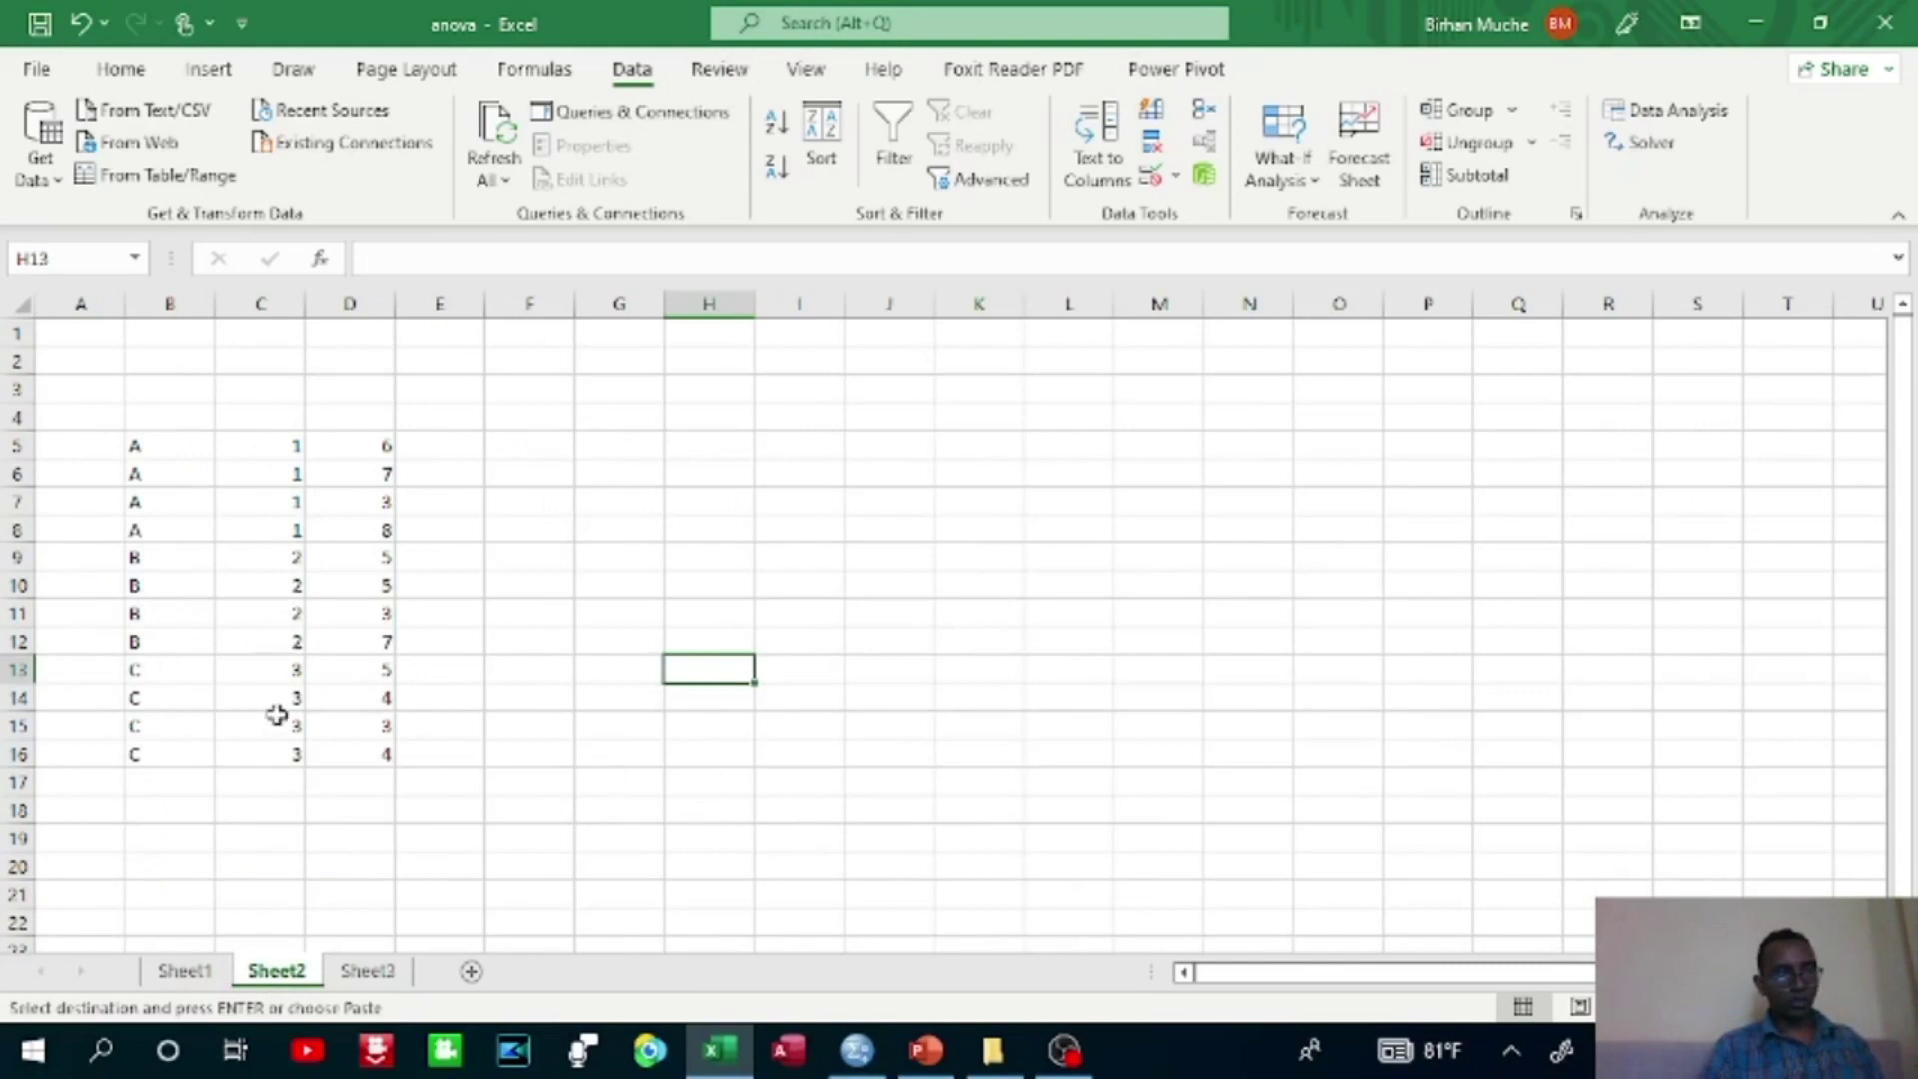
pyautogui.moveTo(278, 445); pyautogui.dragTo(381, 747)
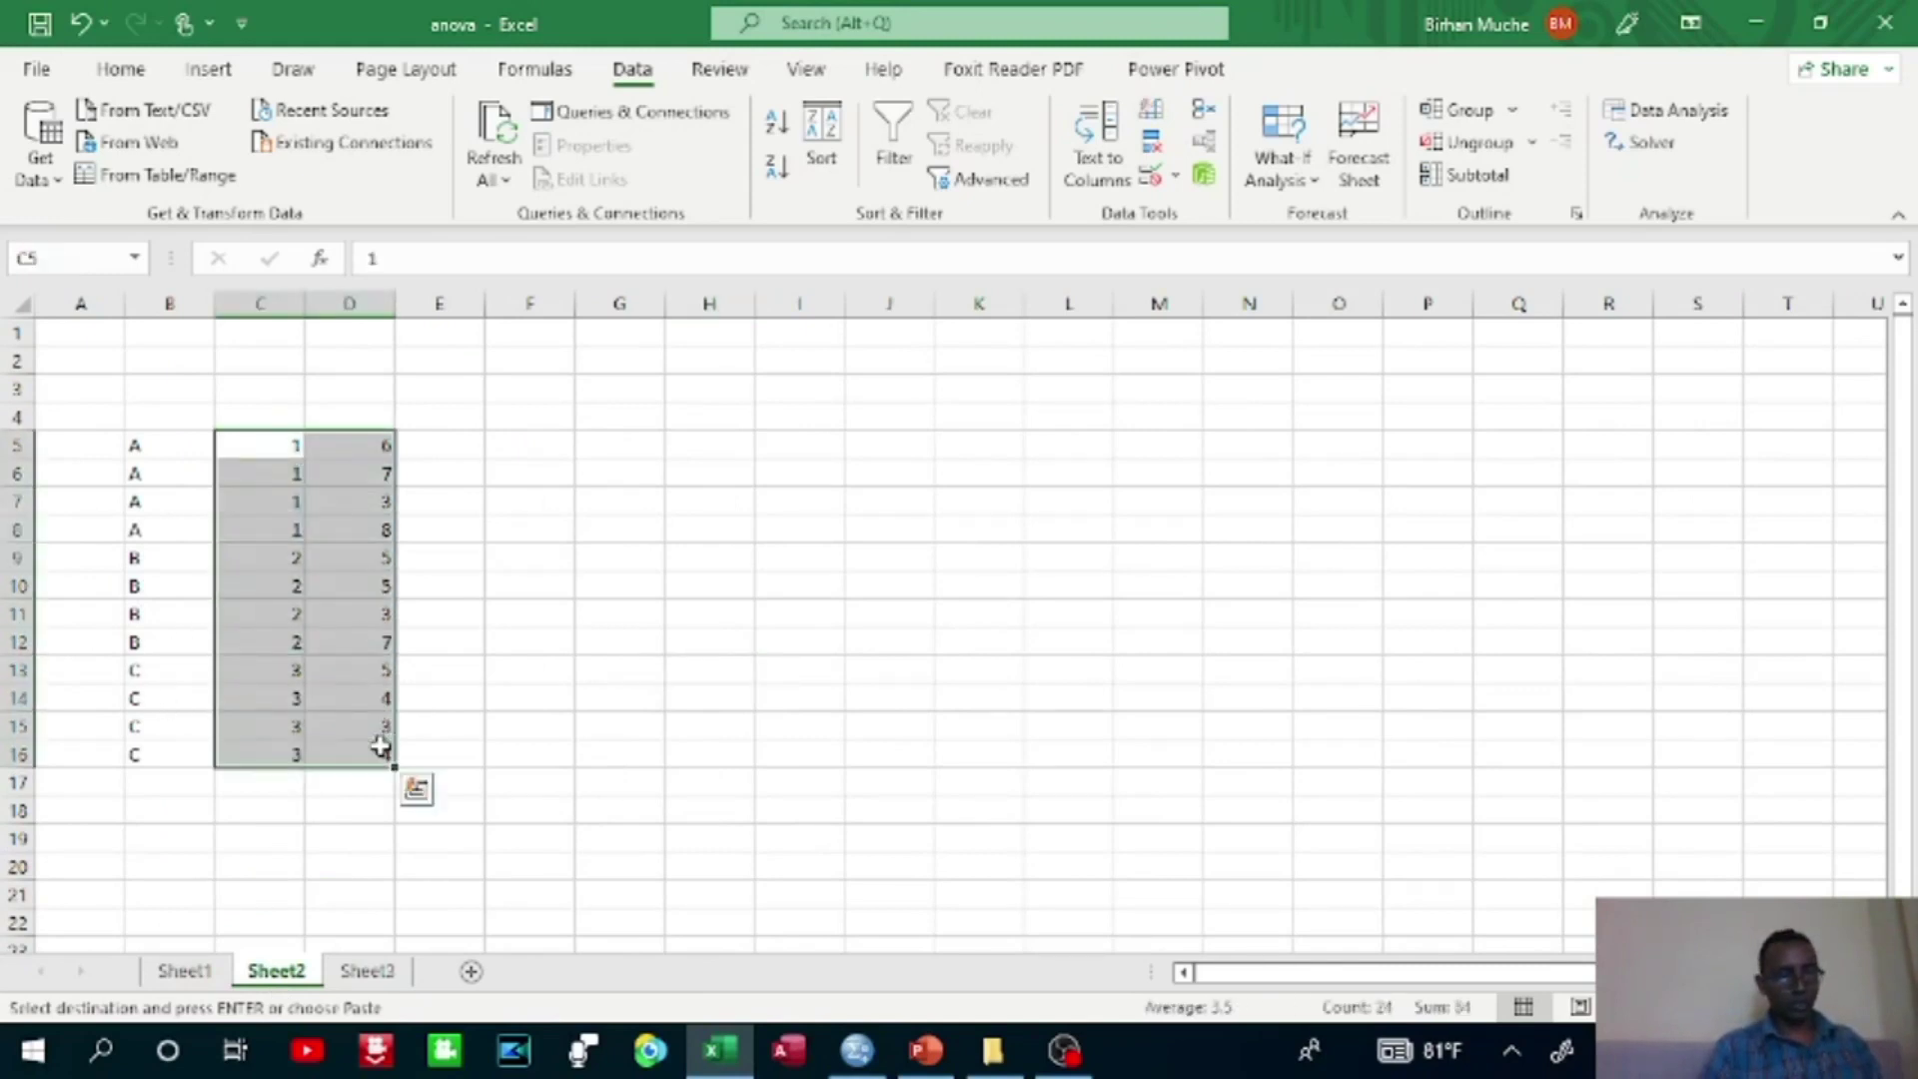
pyautogui.hotkey('ctrl', 'c')
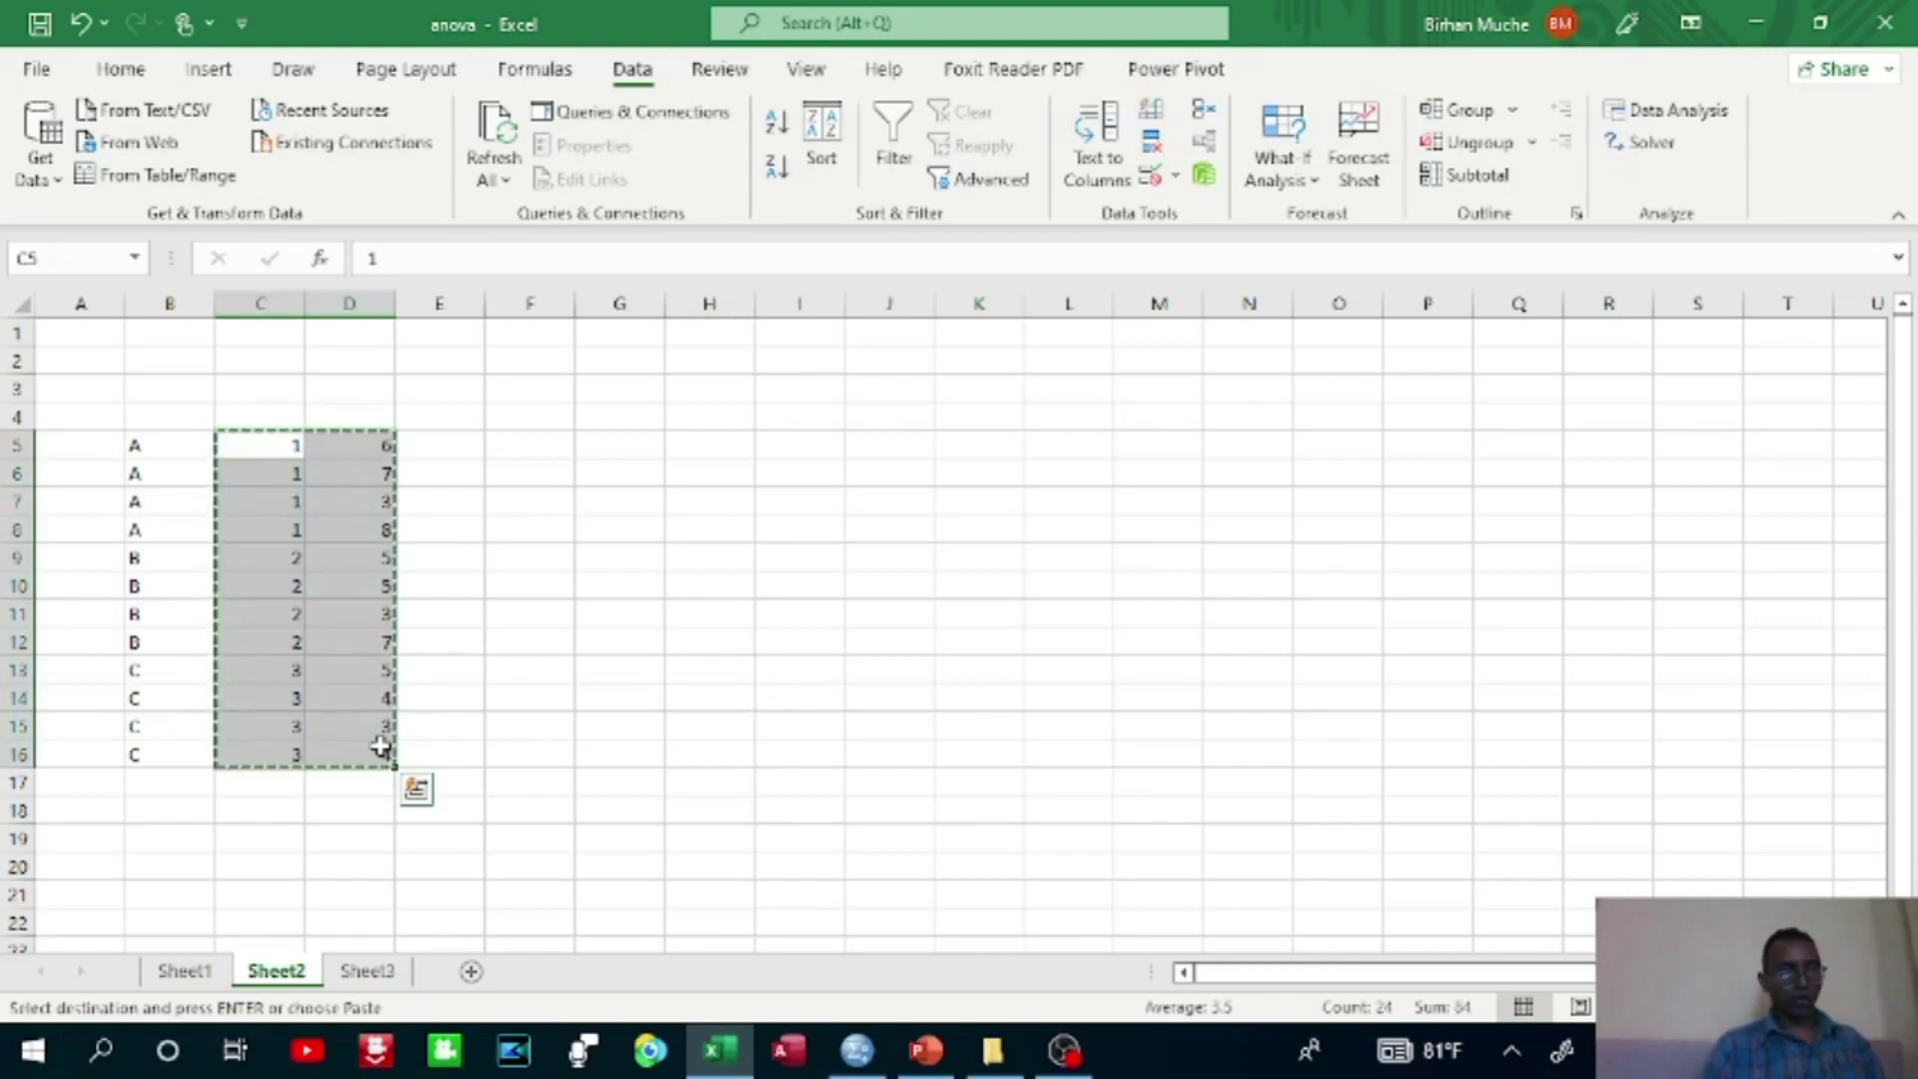
# Create a new blank SPSS dataset via File > New > Data.
pyautogui.click(857, 1050)
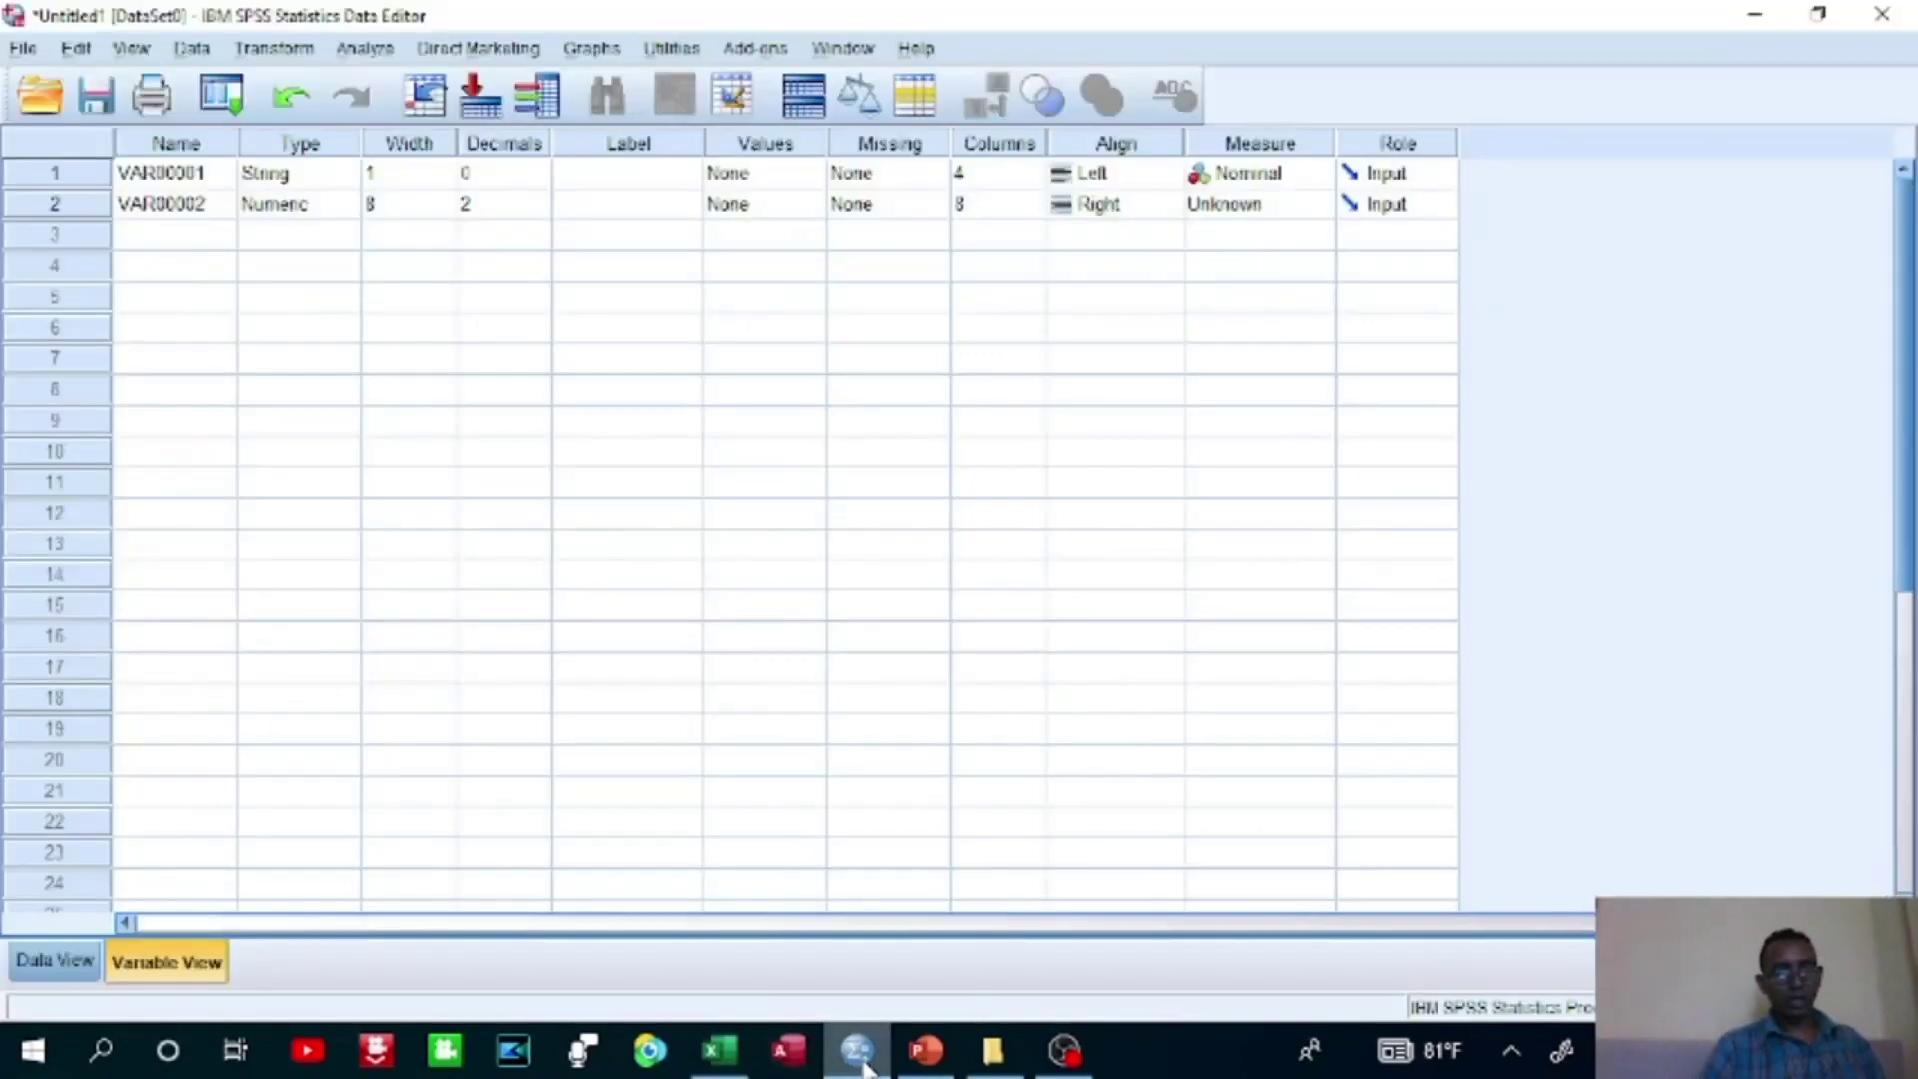
pyautogui.click(24, 48)
pyautogui.moveTo(289, 108)
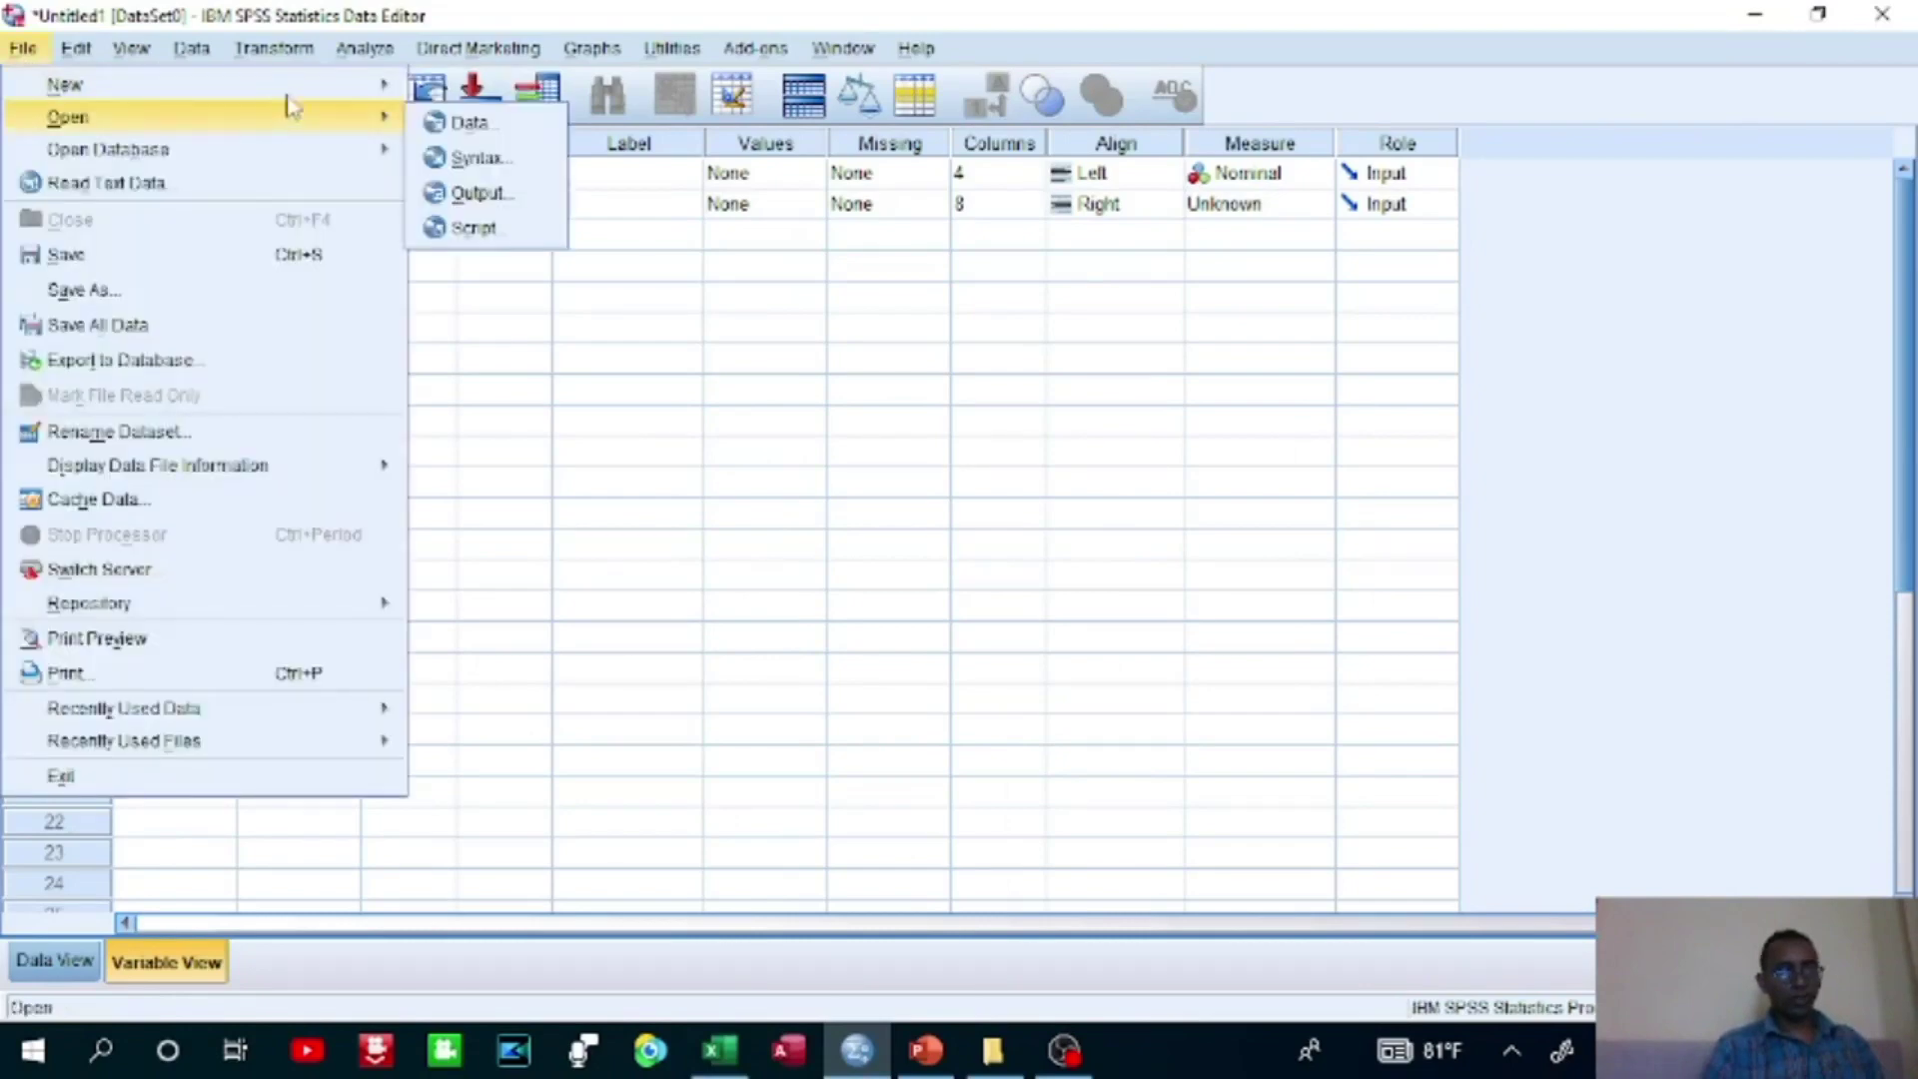
pyautogui.click(477, 159)
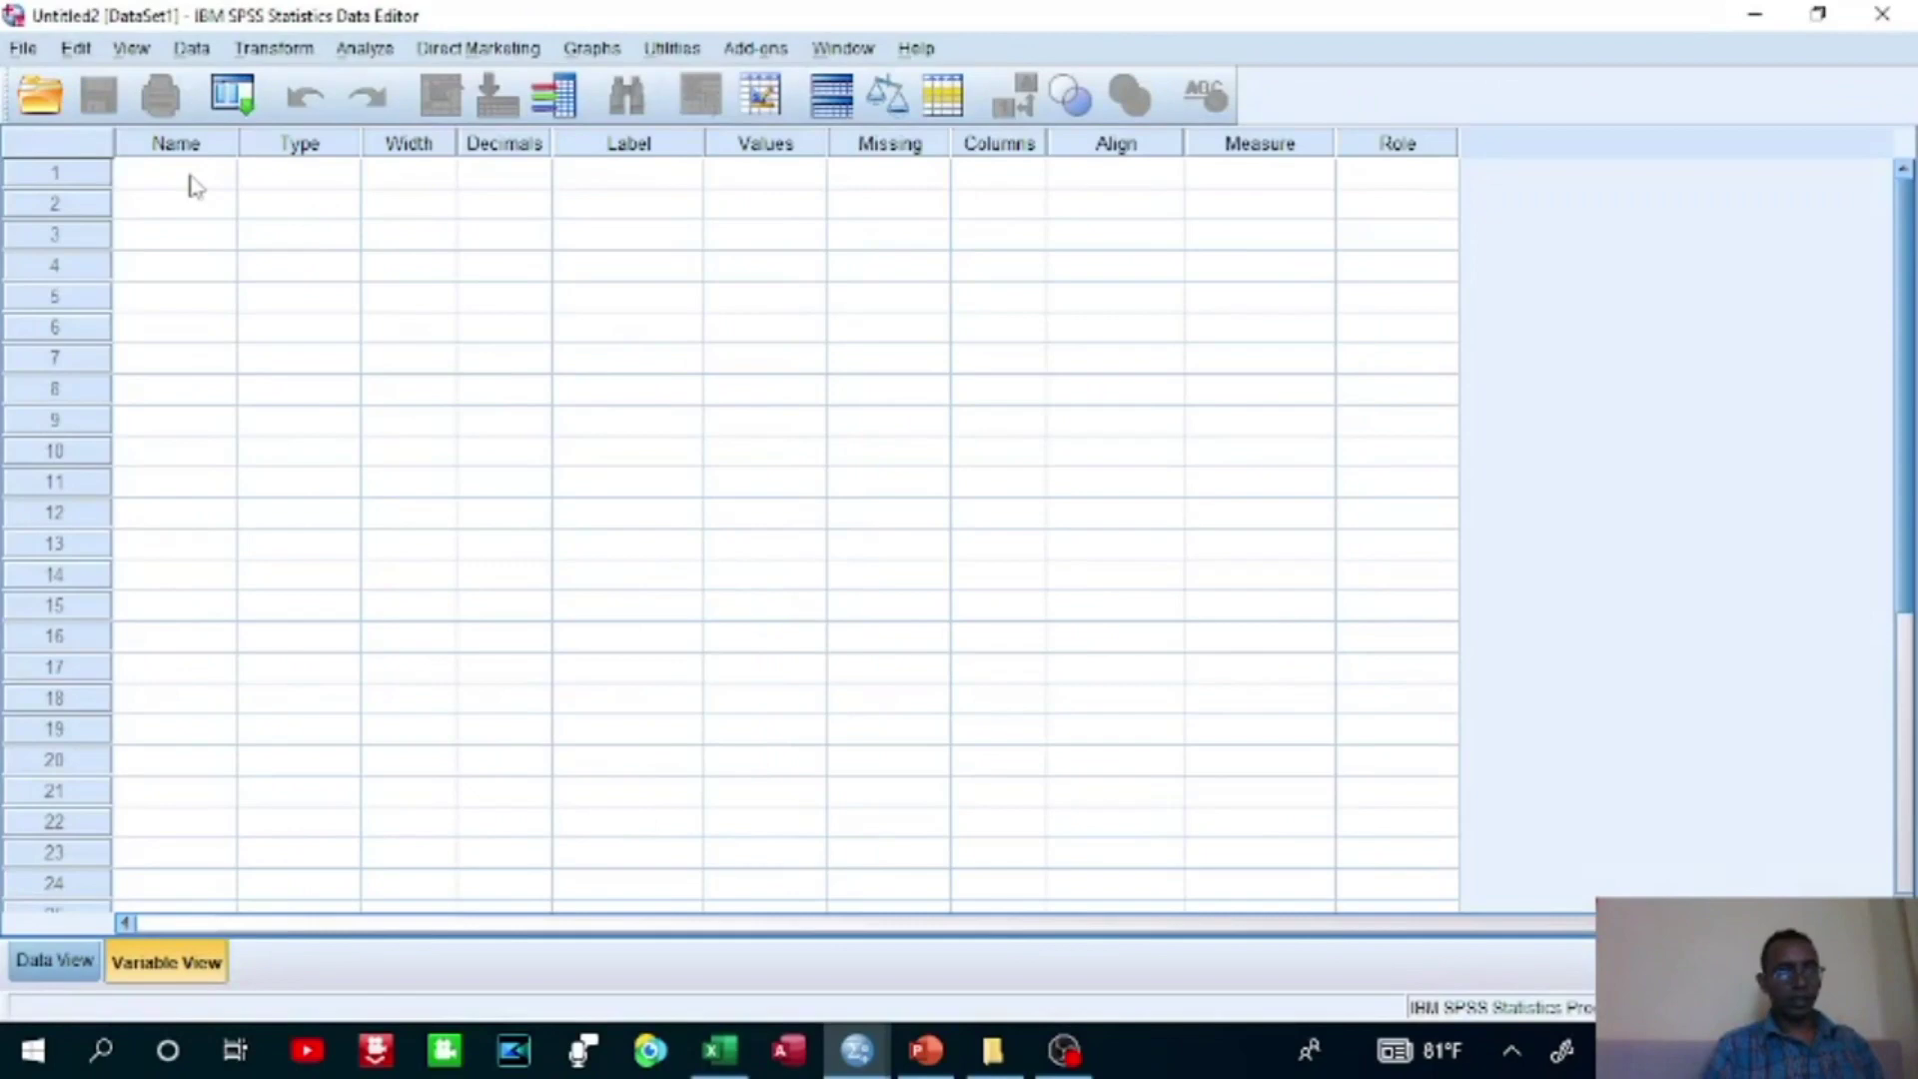
# Paste the twelve codes and yields into rows 1–12 as VAR00001 and VAR00002 in Data View.
pyautogui.click(196, 187)
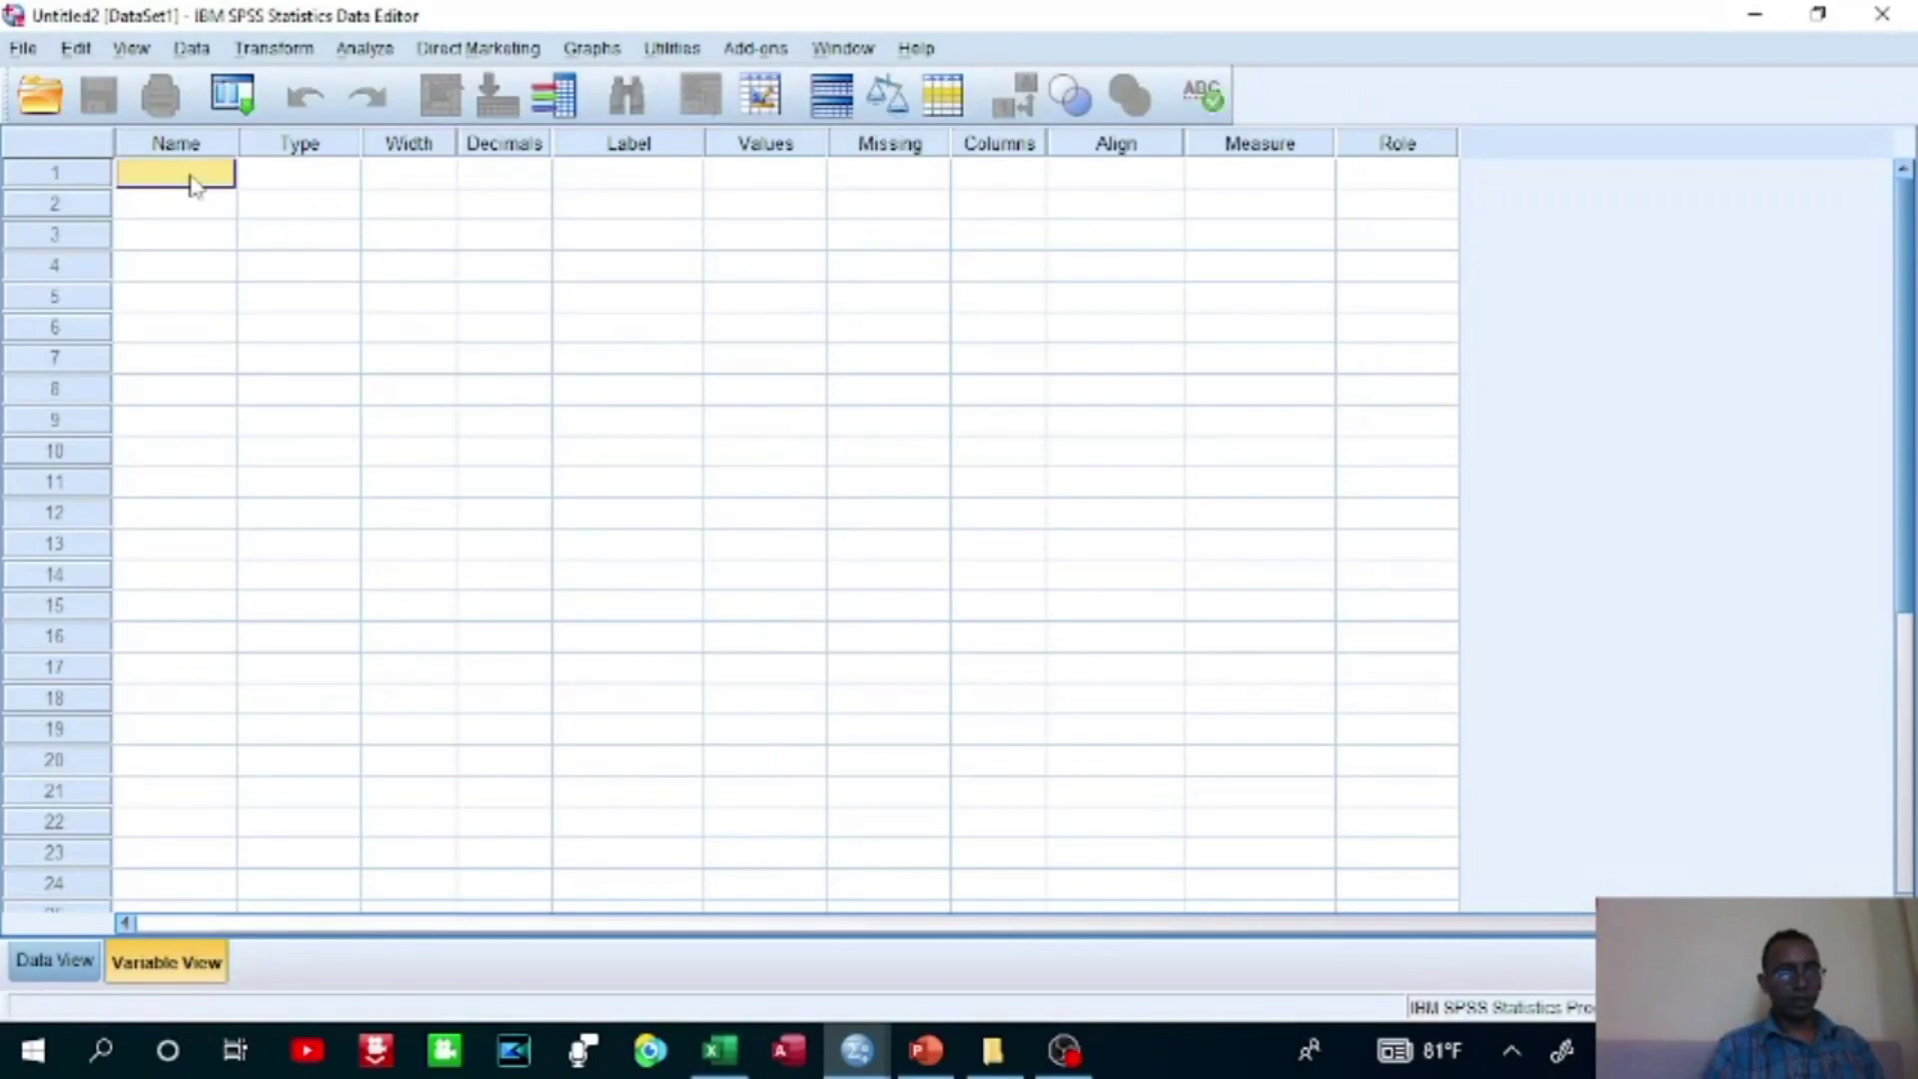
pyautogui.click(58, 961)
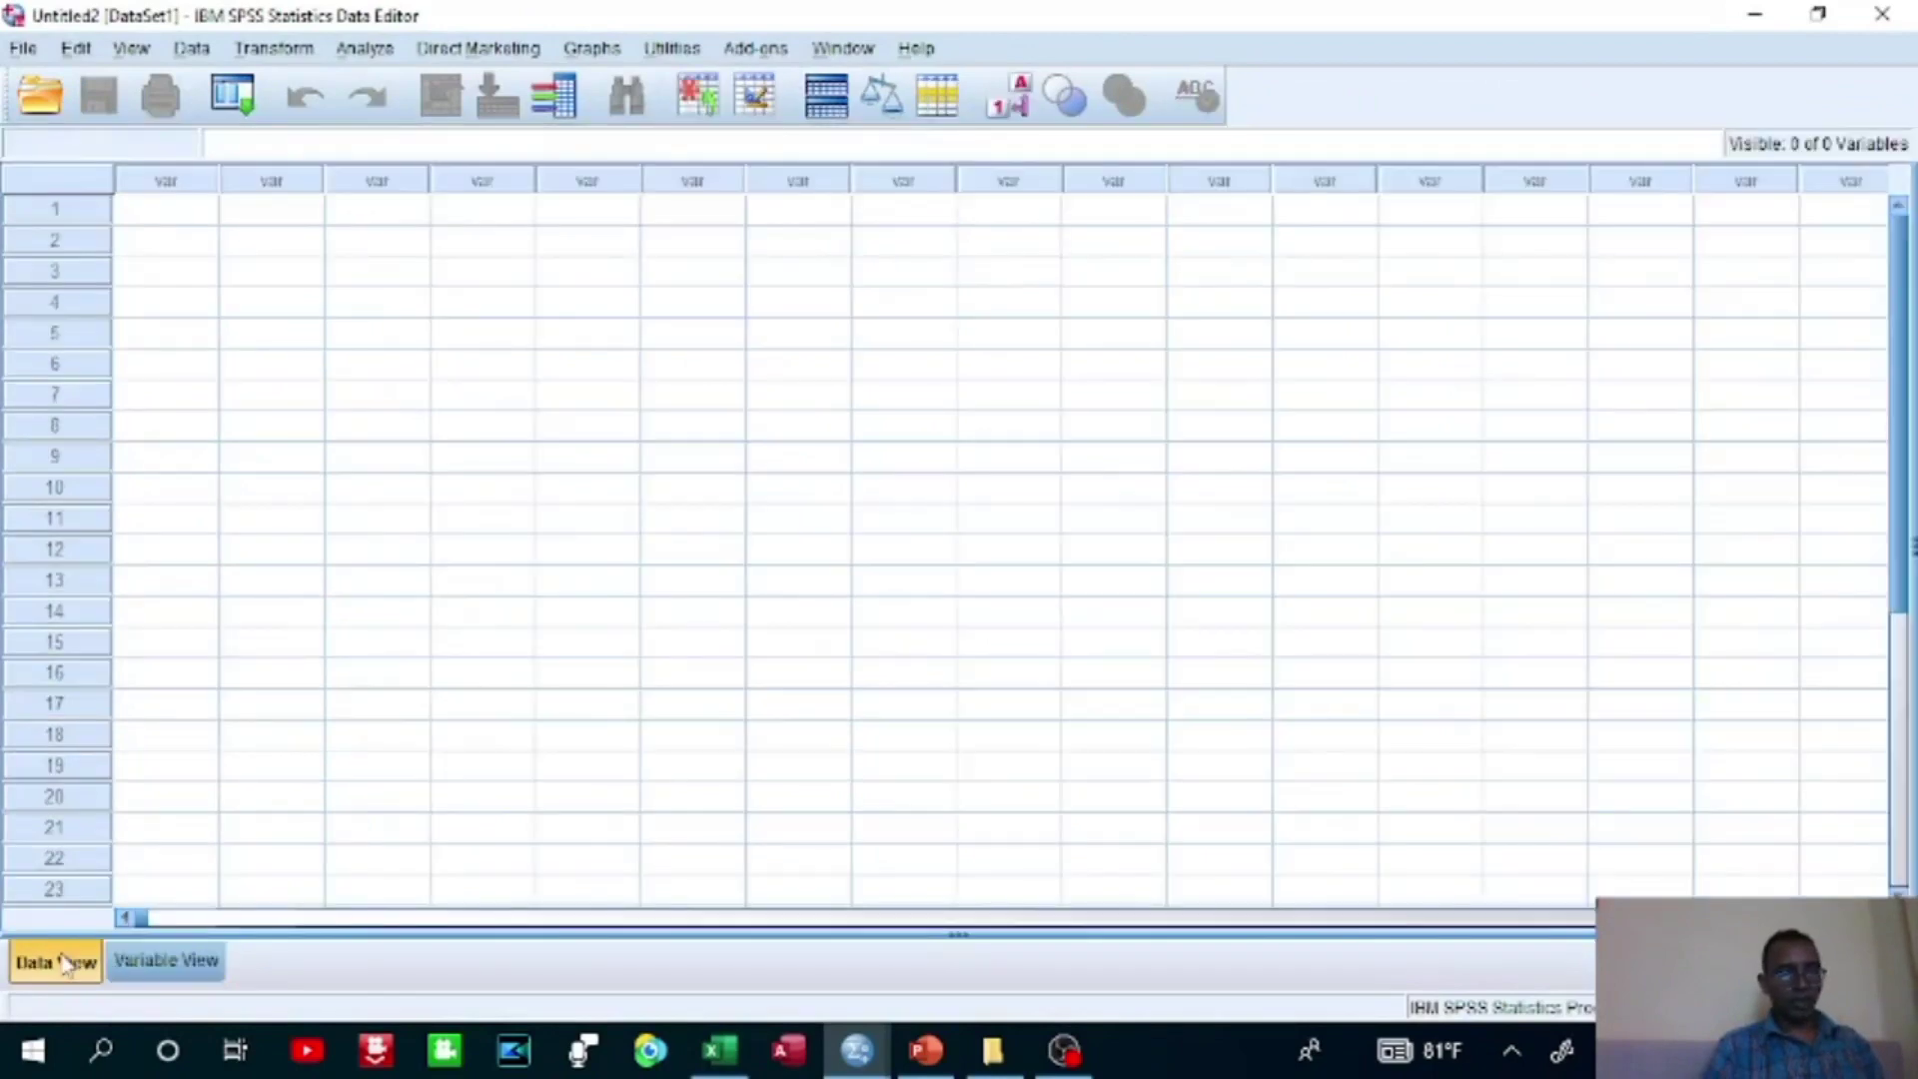
pyautogui.click(194, 212)
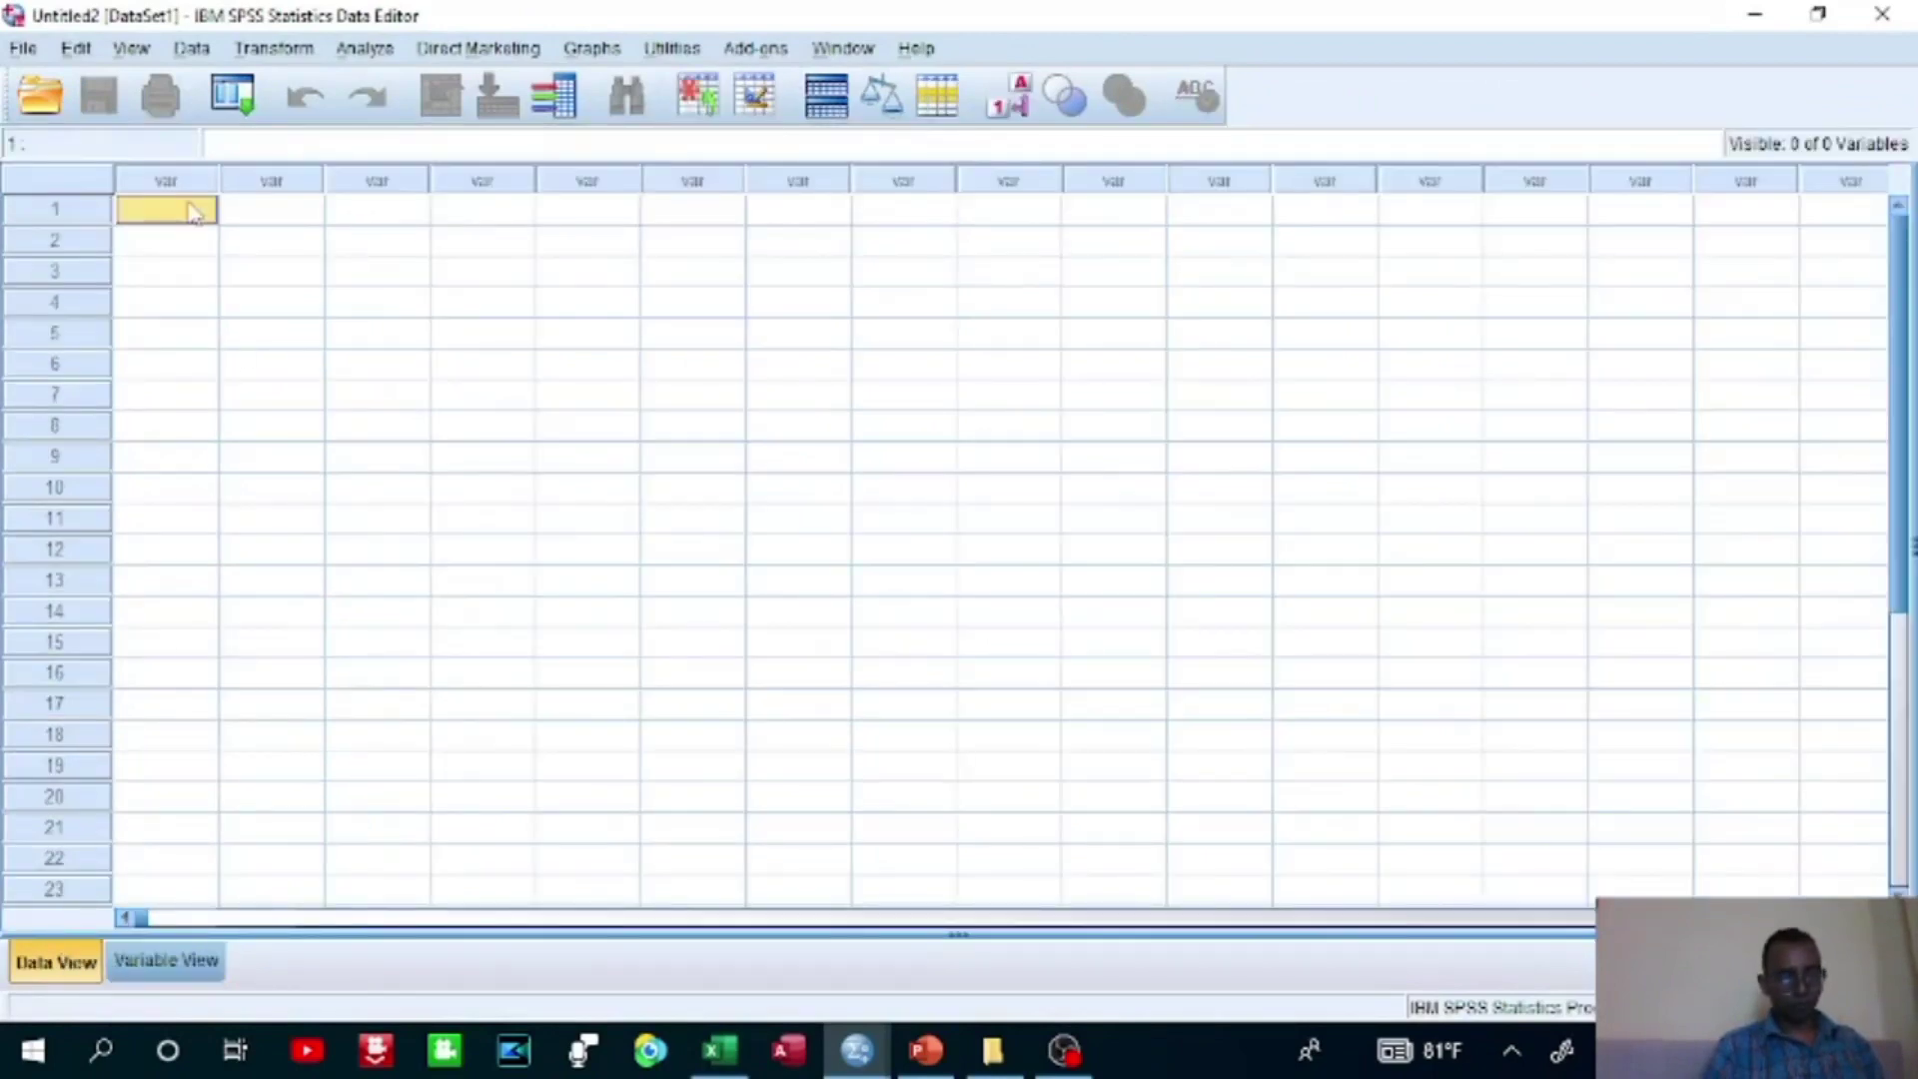
pyautogui.write('1.00\t6.00 1.00\t7.00 1.00\t3.00 1.00\t8.00 2.00\t5.00 2.00\t5.00 2.00\t3.00 2.00\t7.00 3.00\t5.00 3.00\t4.00 3.00\t3.00 3.00\t4.00')
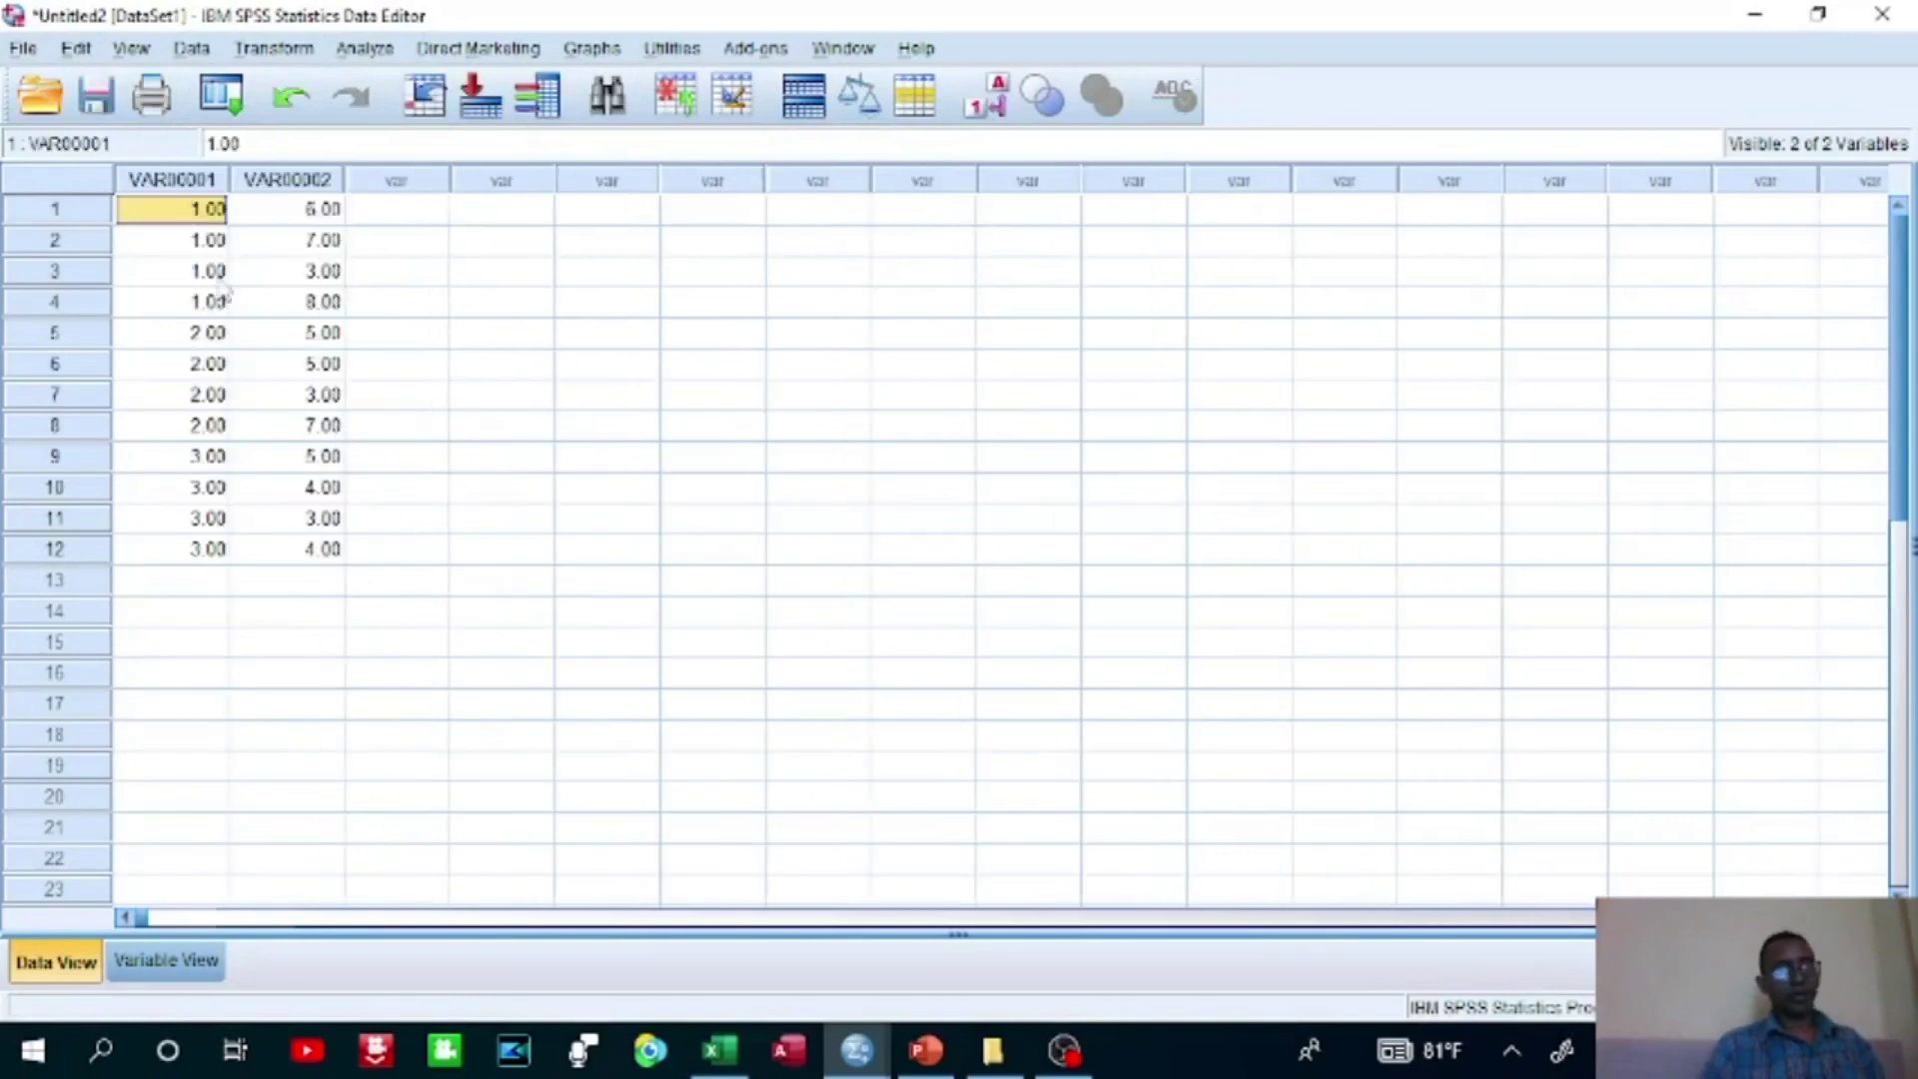
pyautogui.click(712, 489)
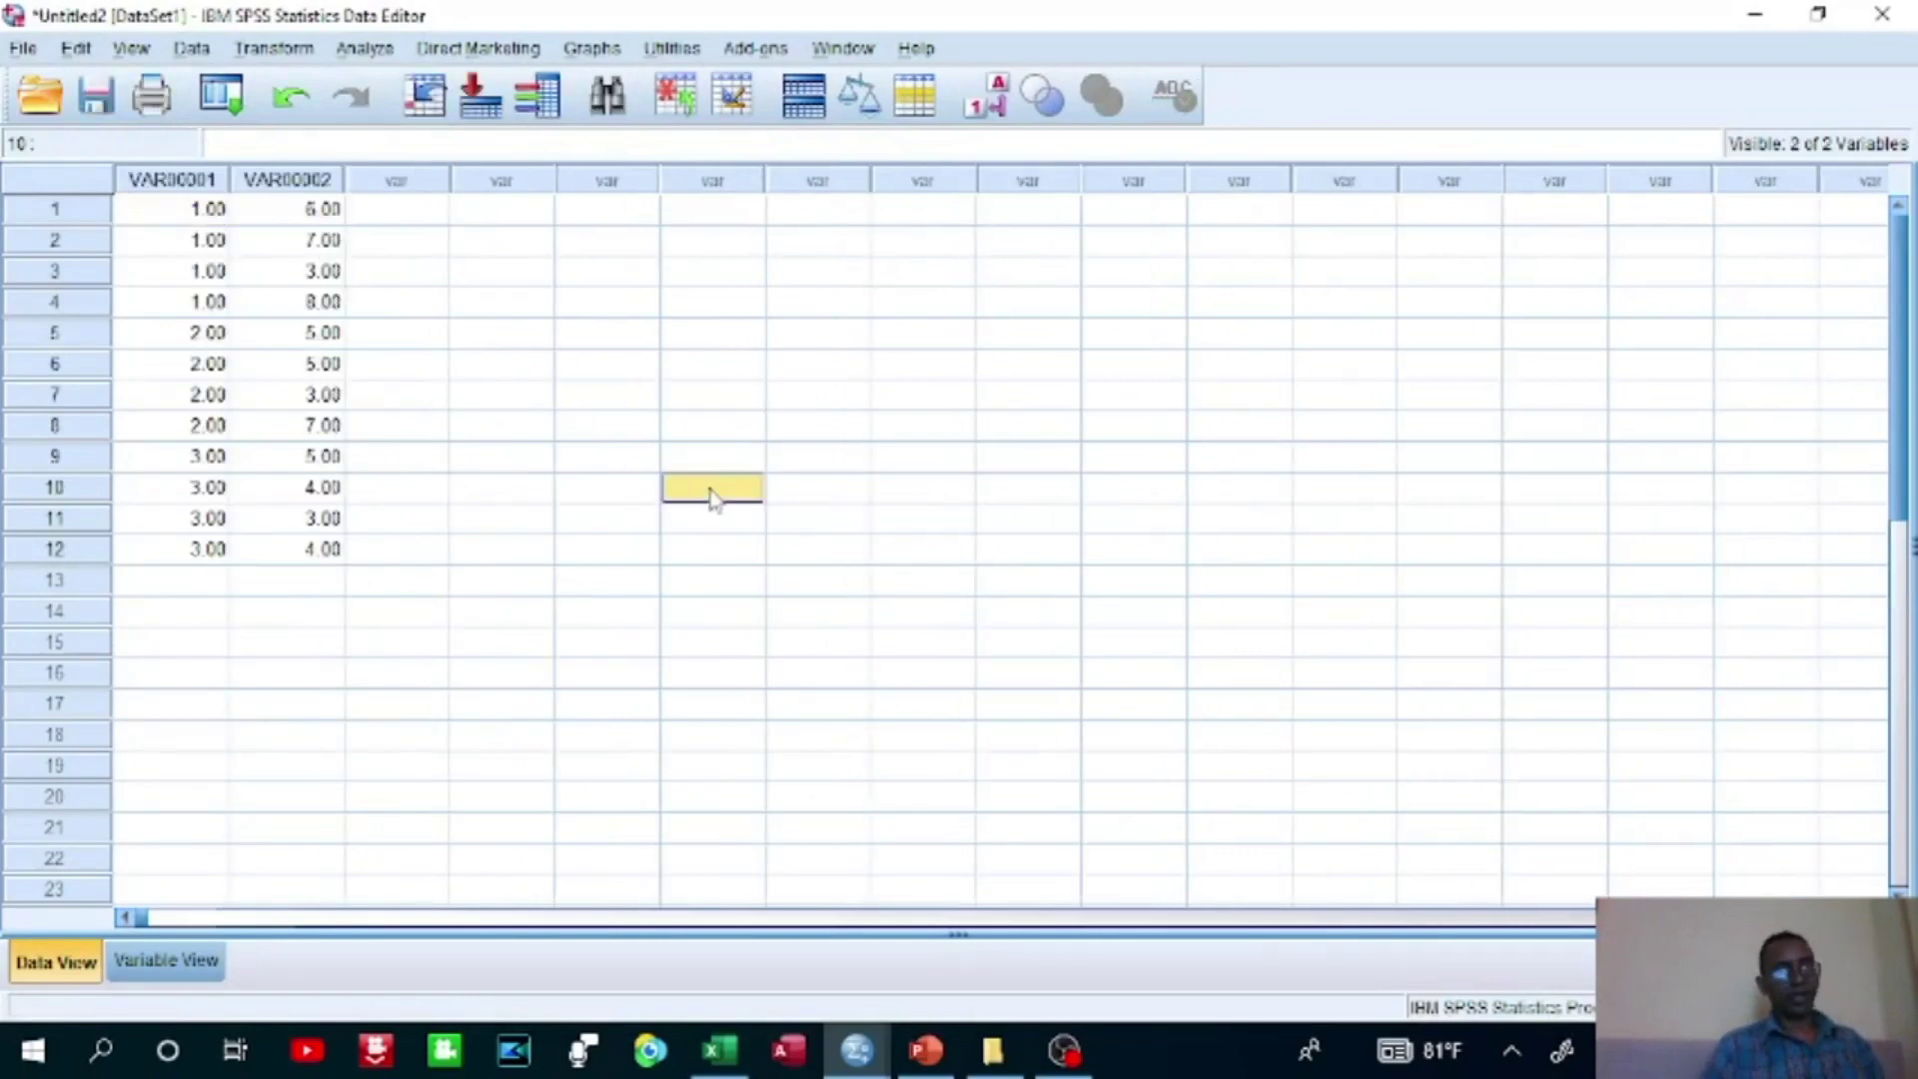
# Run One-Way ANOVA with VAR00002 as the dependent variable and VAR00001 as the factor.
pyautogui.click(366, 50)
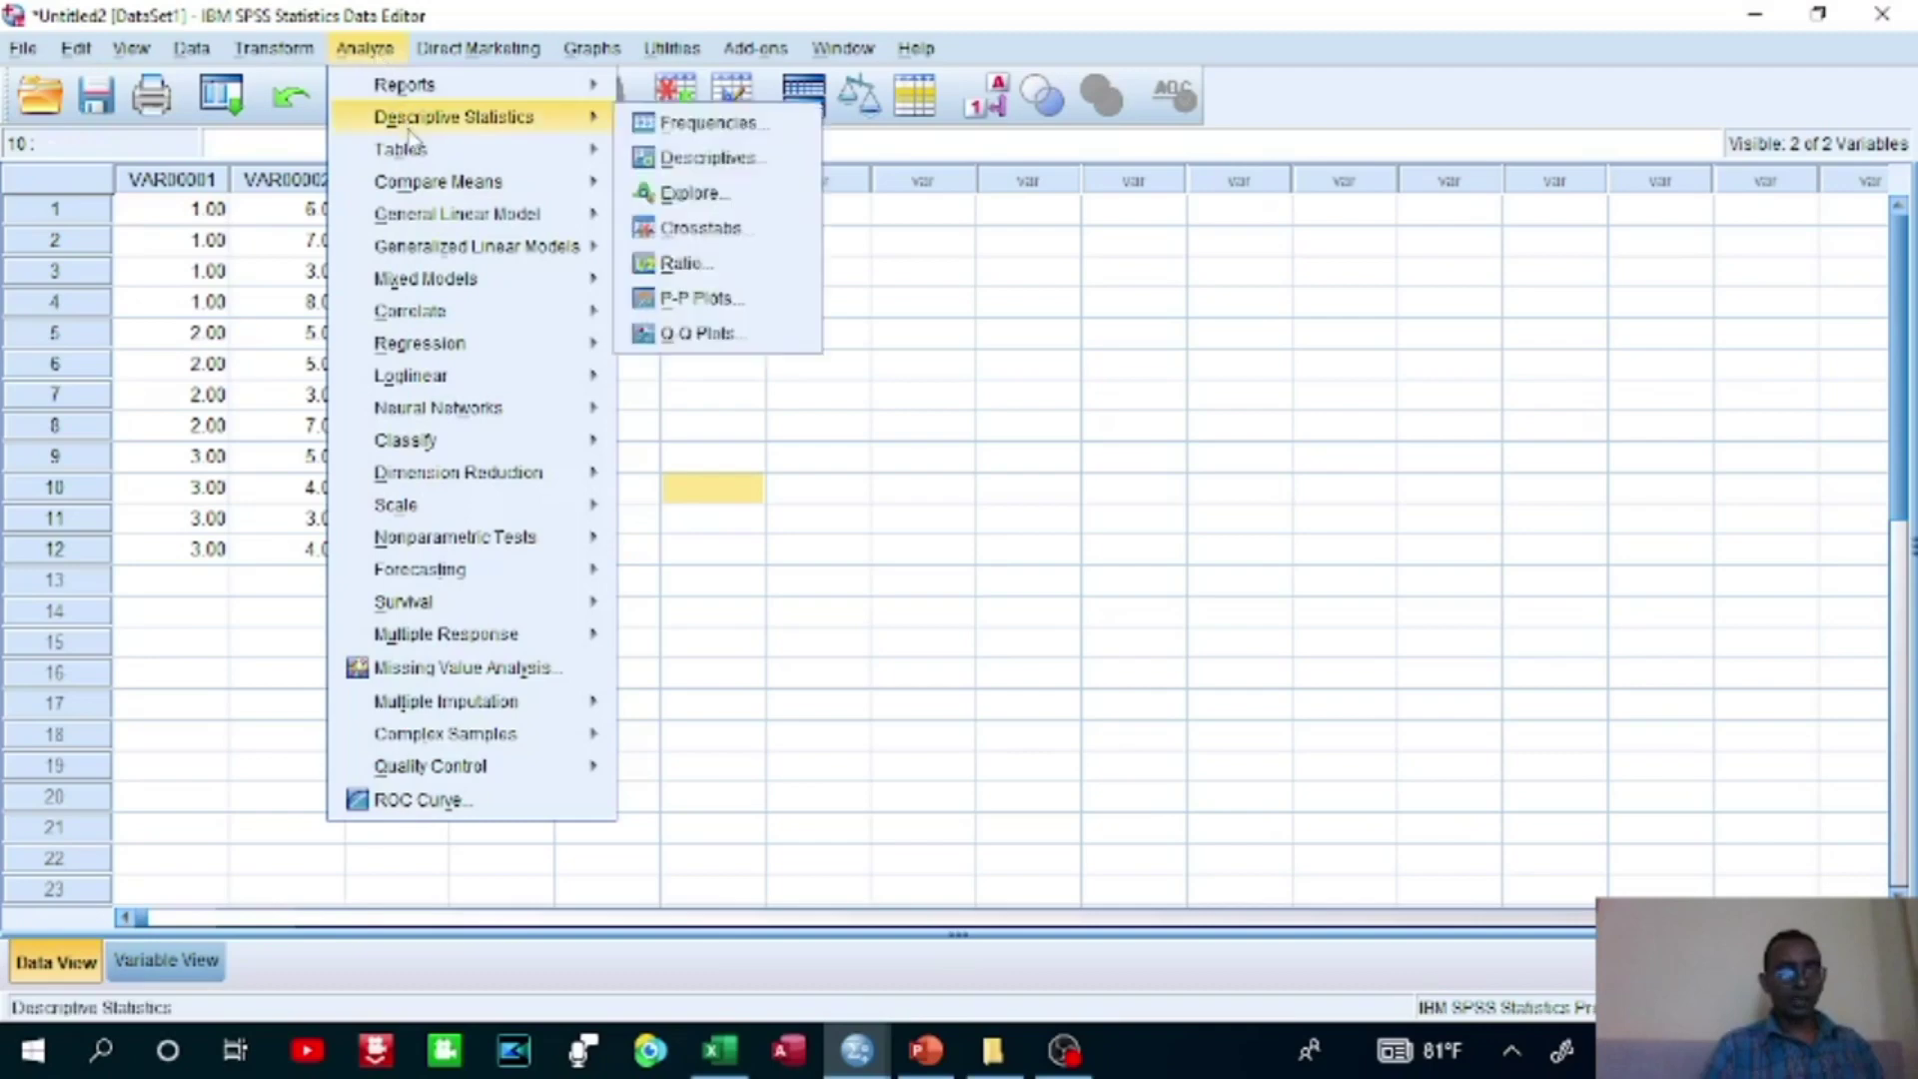
pyautogui.moveTo(466, 222)
pyautogui.moveTo(519, 192)
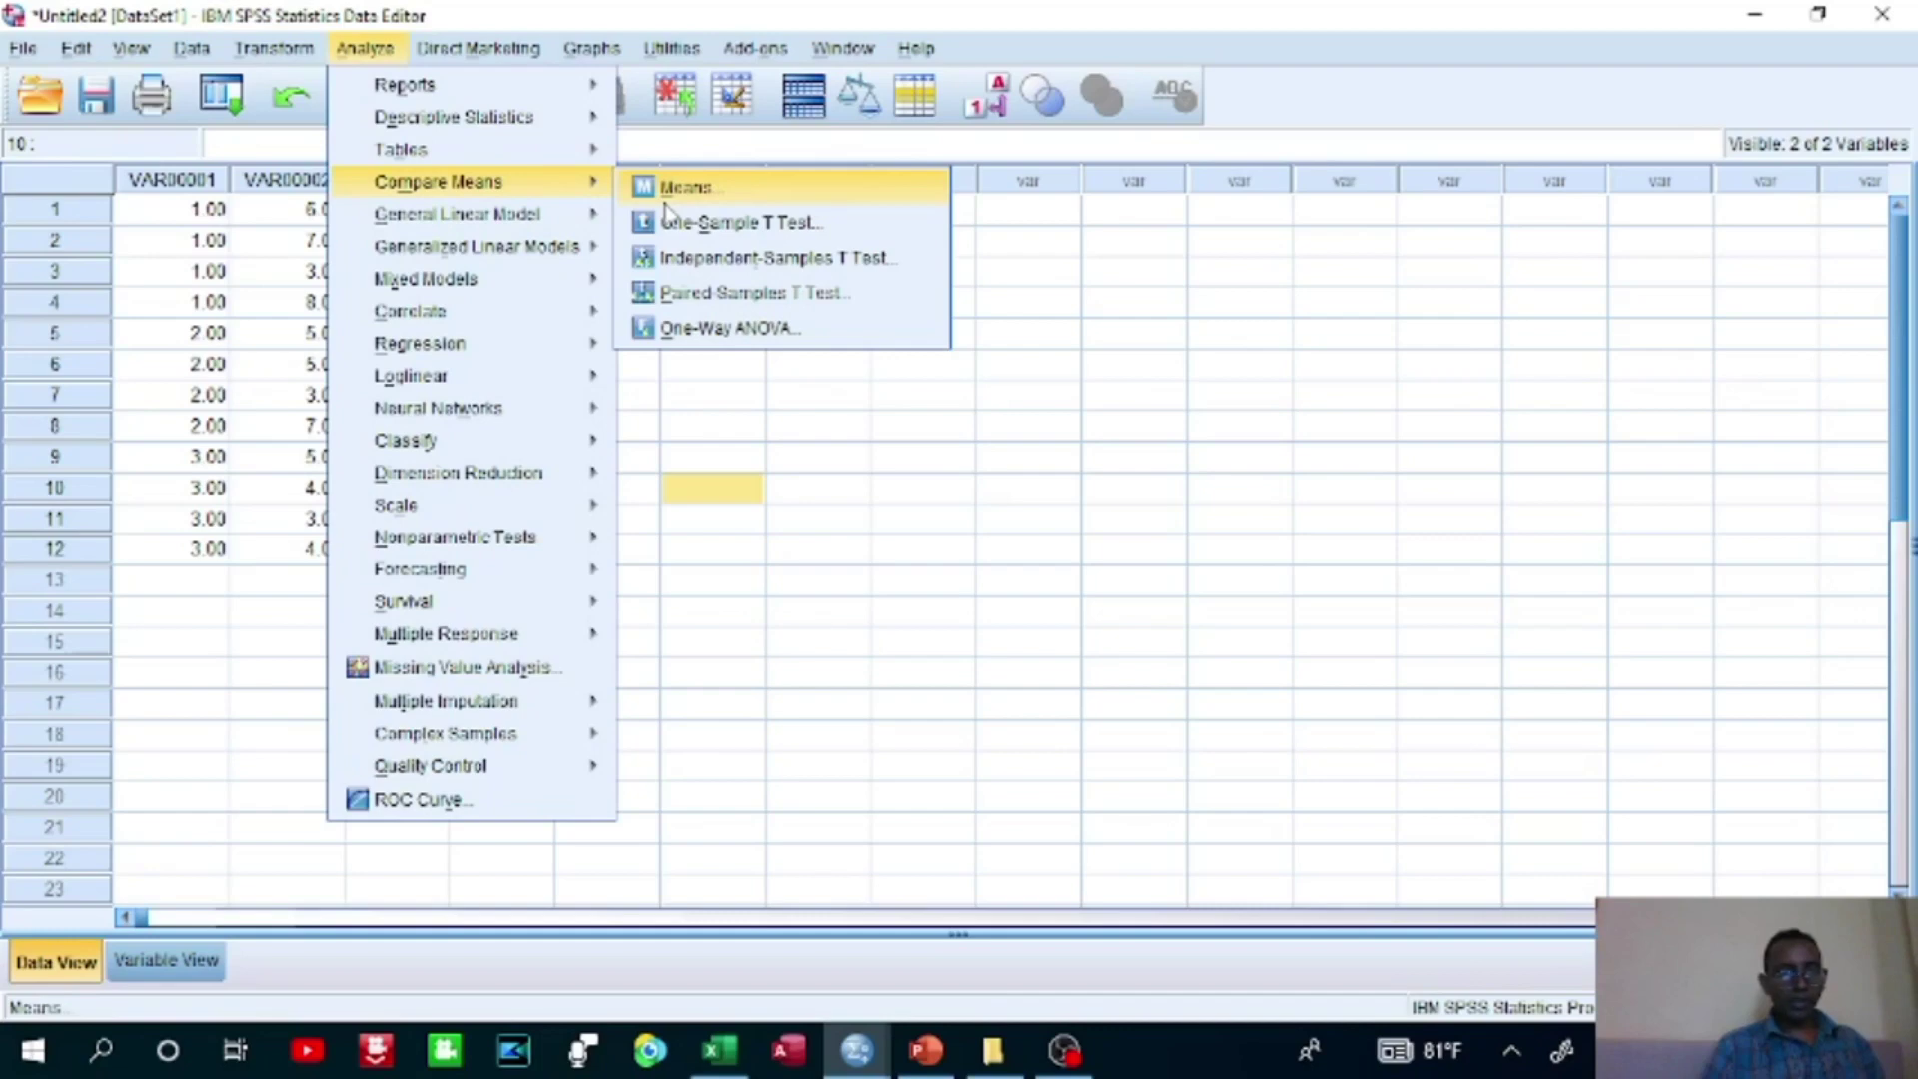
pyautogui.click(706, 332)
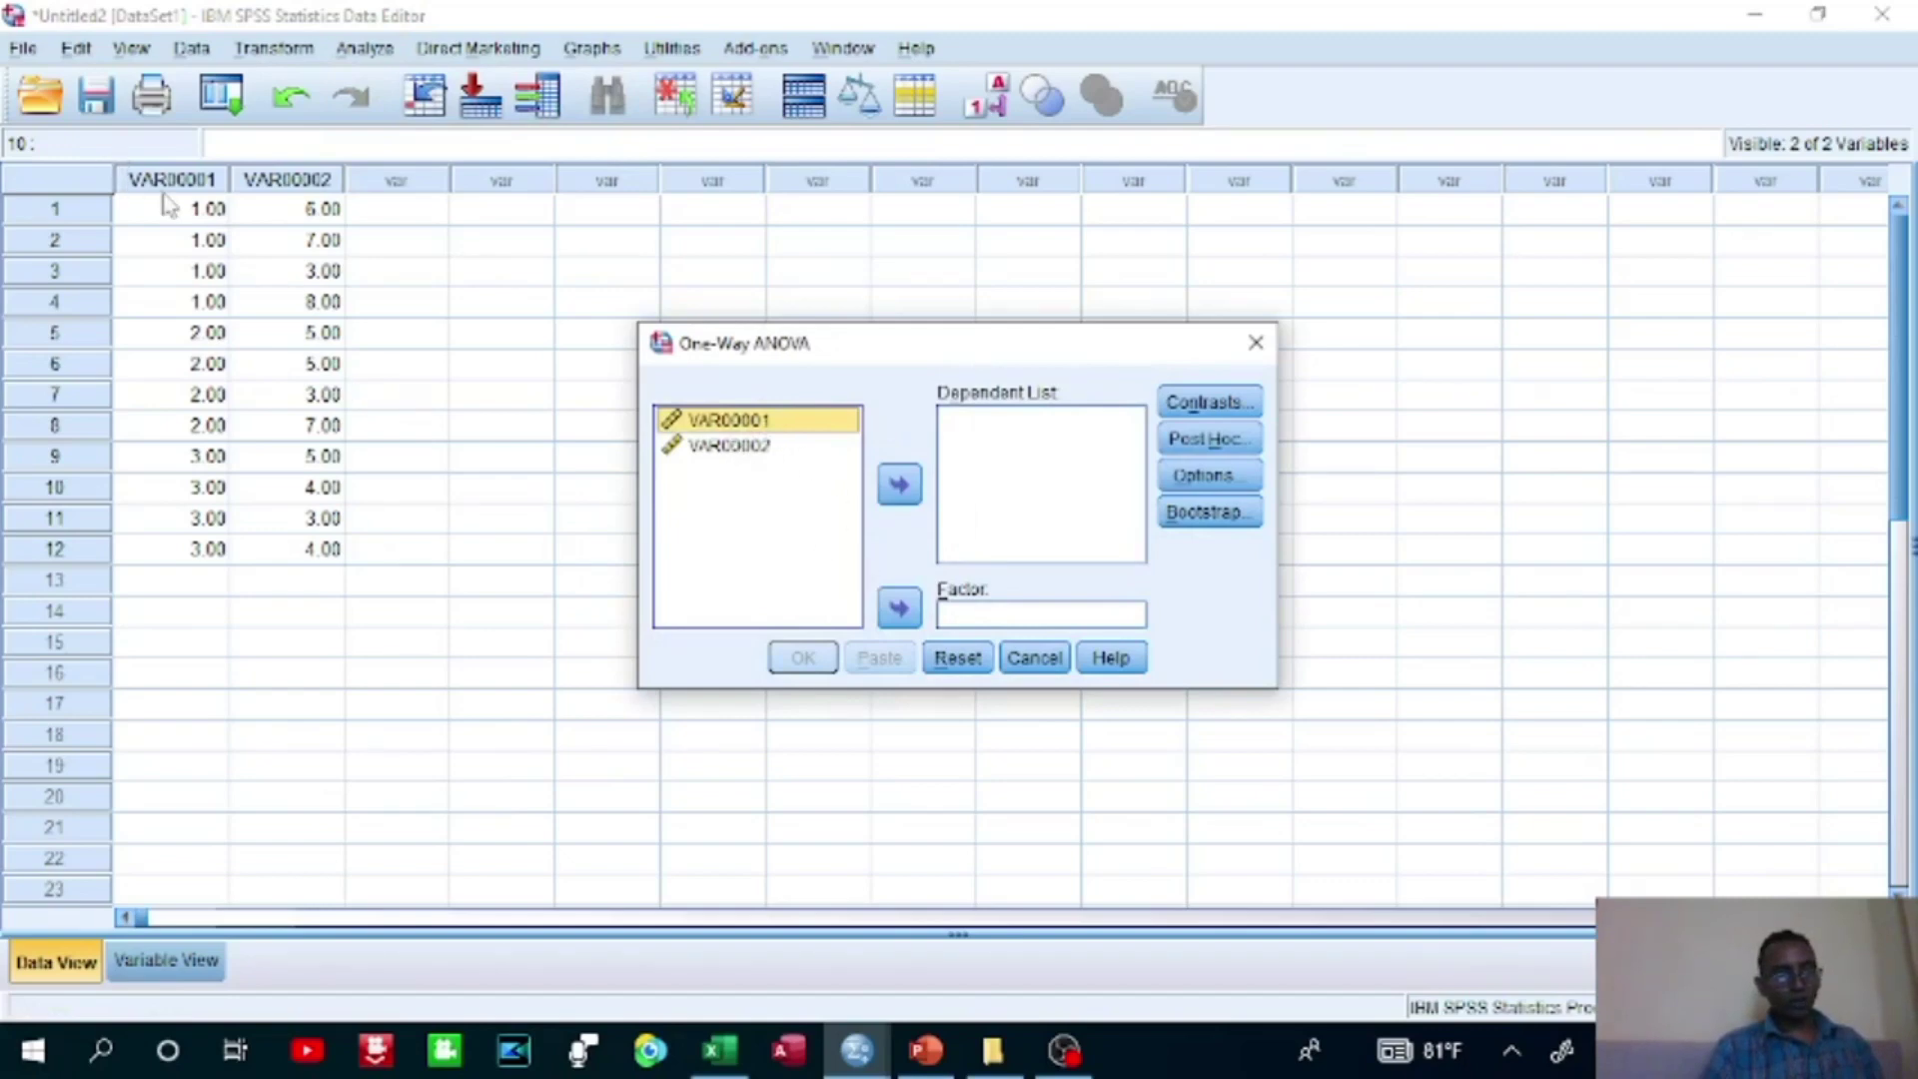
pyautogui.click(900, 607)
pyautogui.click(747, 424)
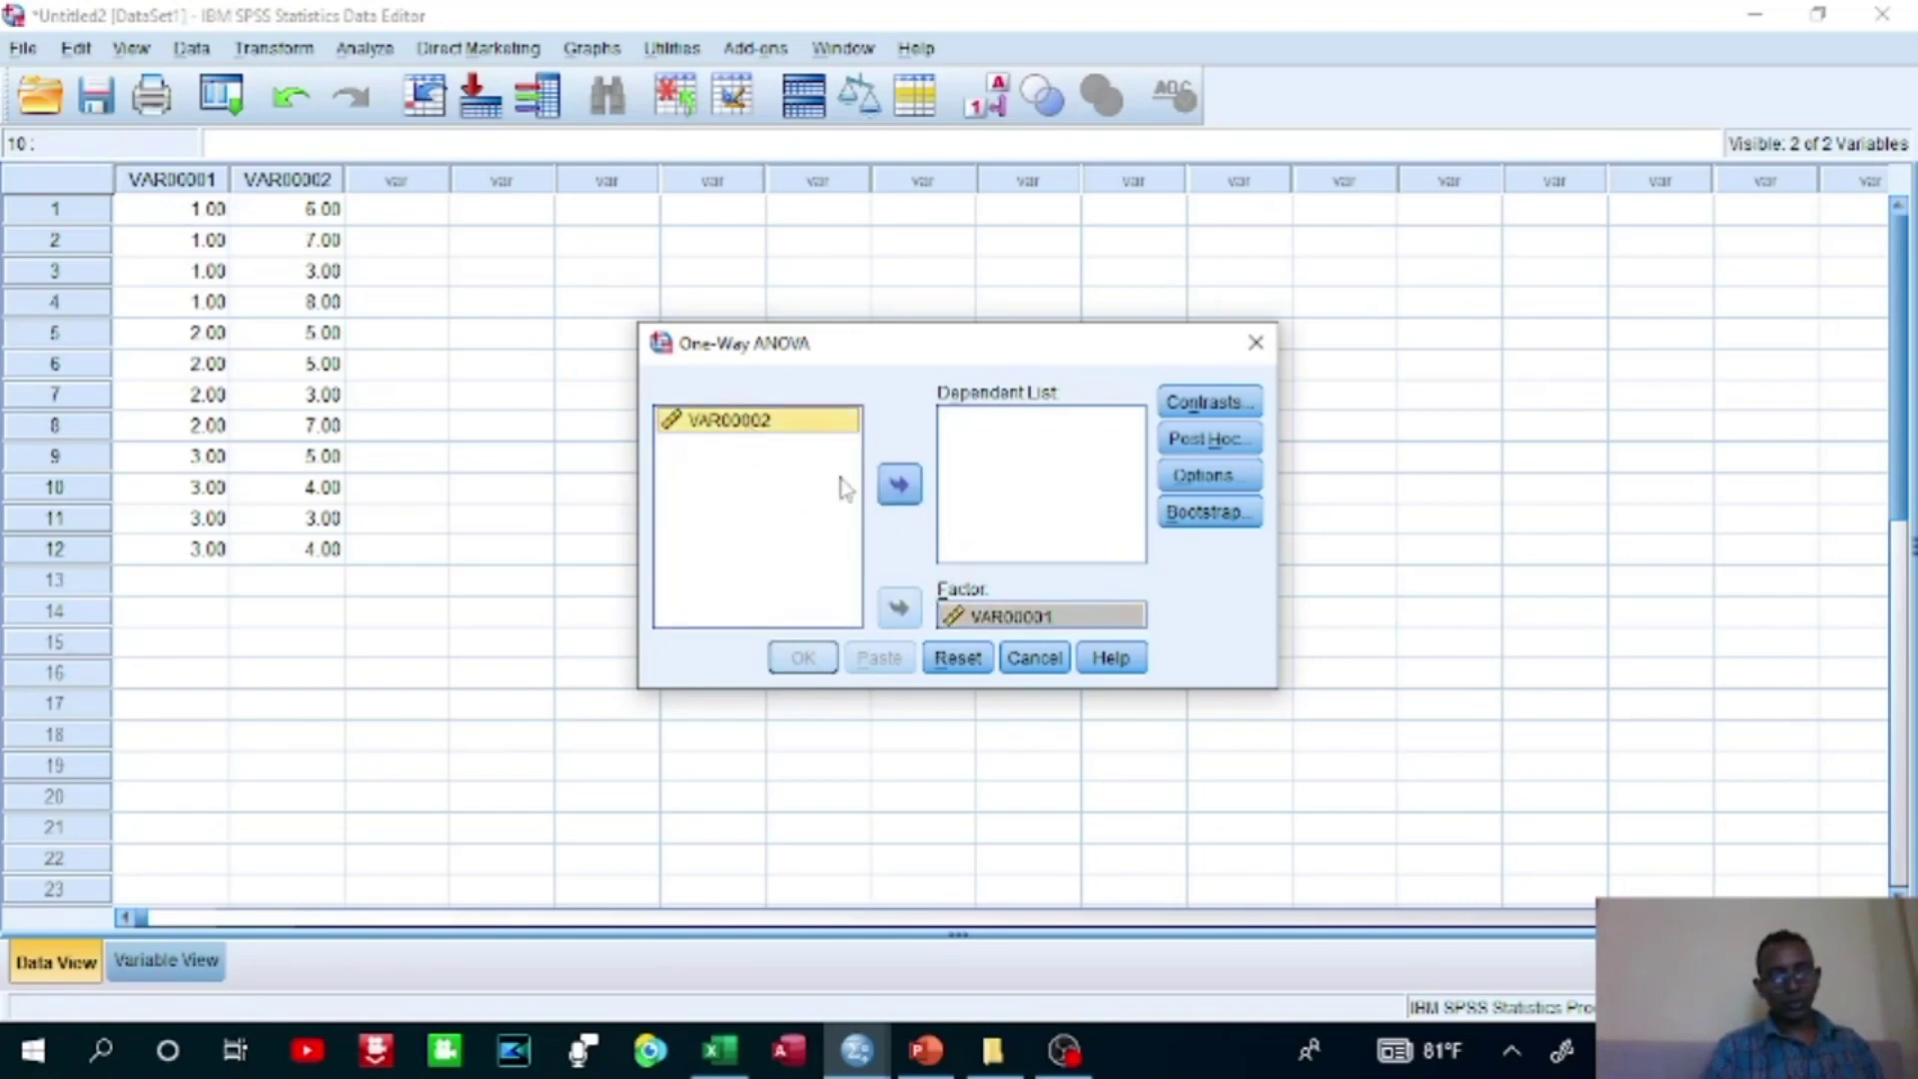
pyautogui.click(899, 485)
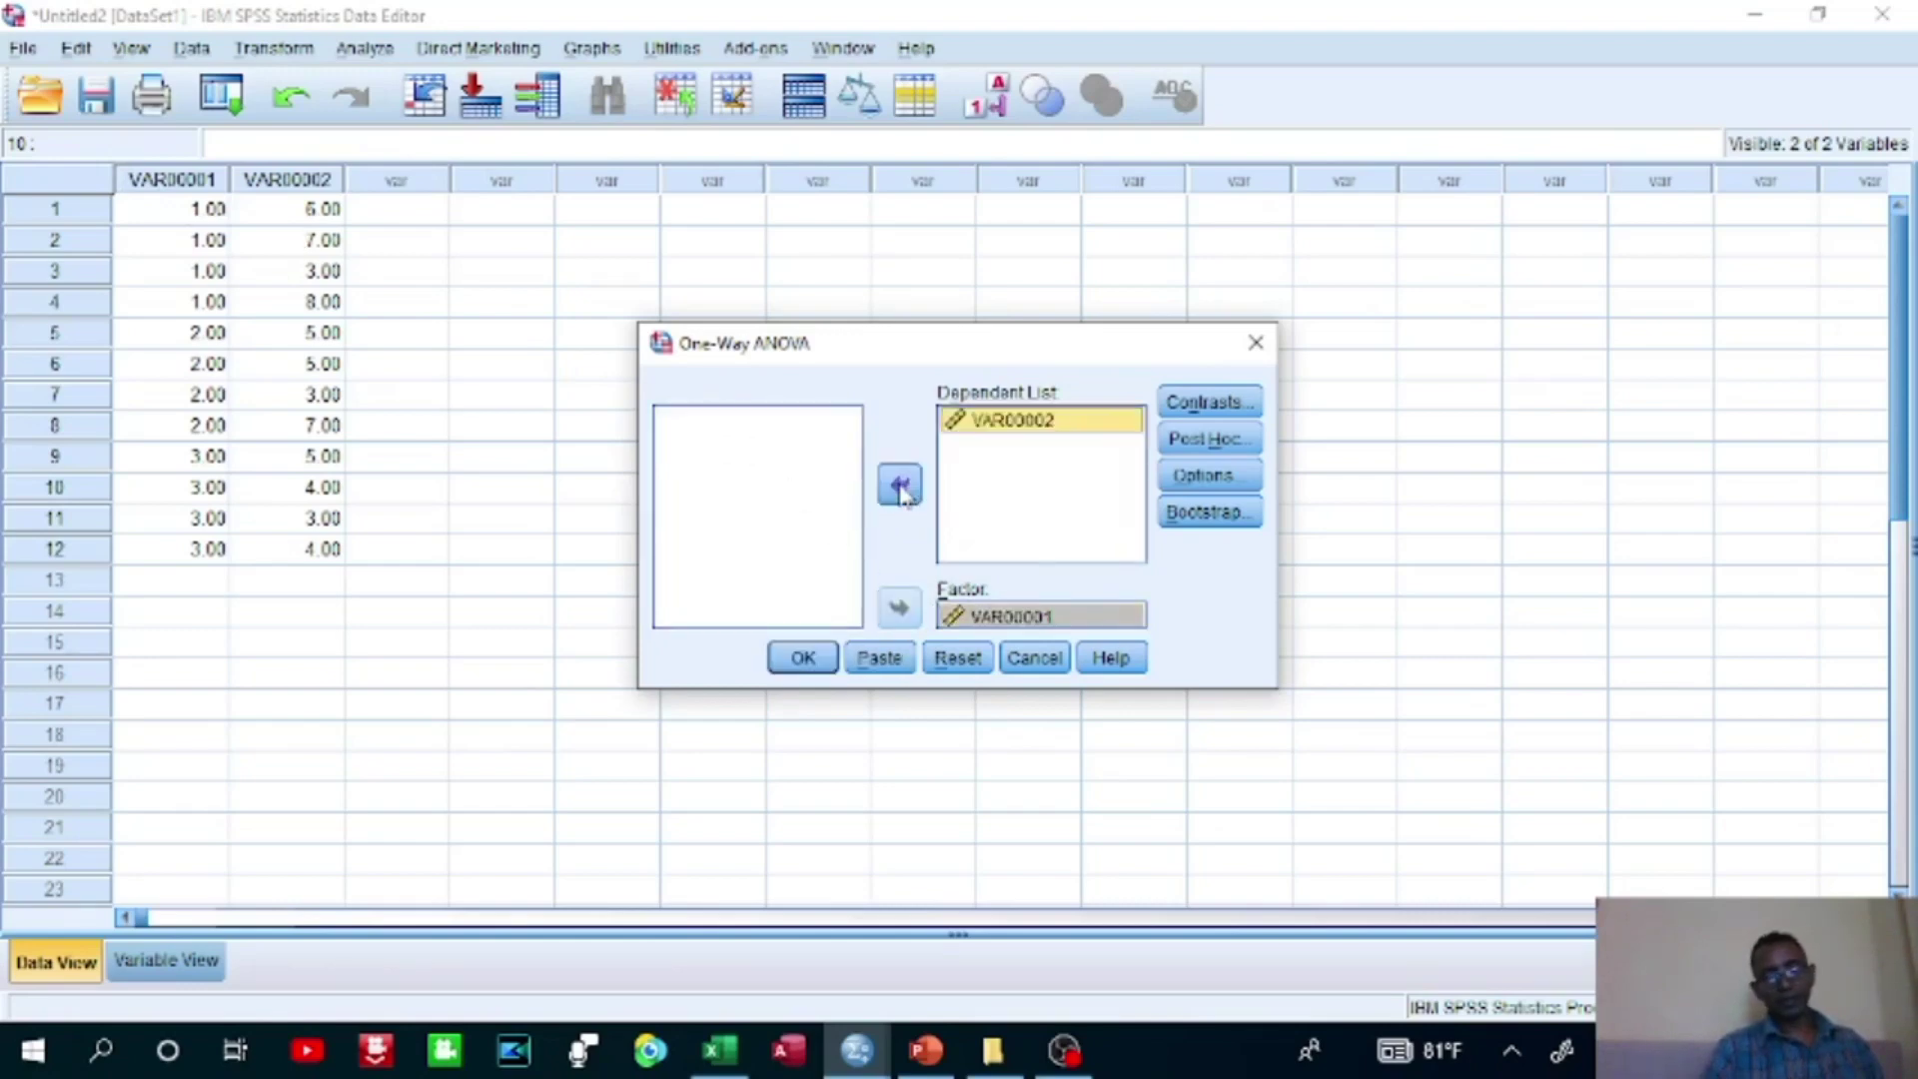
pyautogui.click(805, 670)
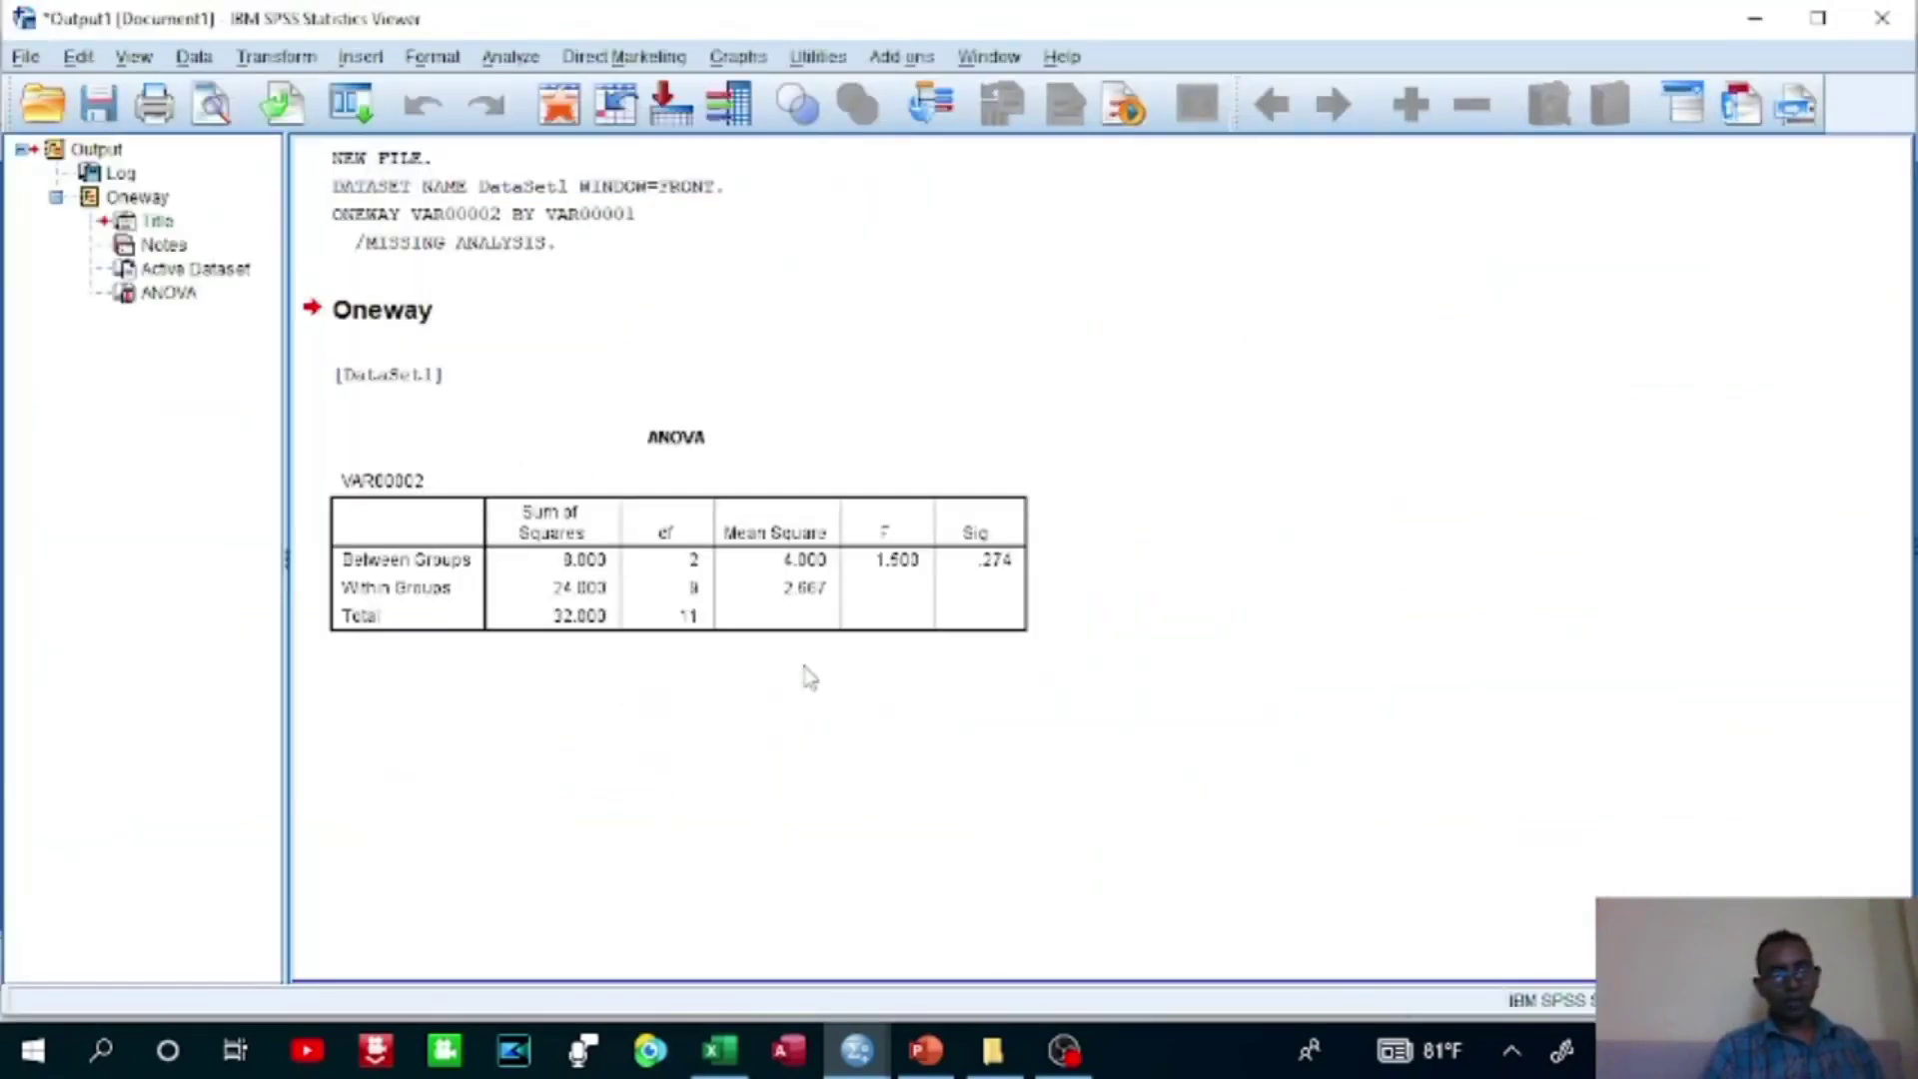
# Select the SPSS ANOVA table showing F 1.500 and Sig .274, then return to Excel.
pyautogui.click(489, 494)
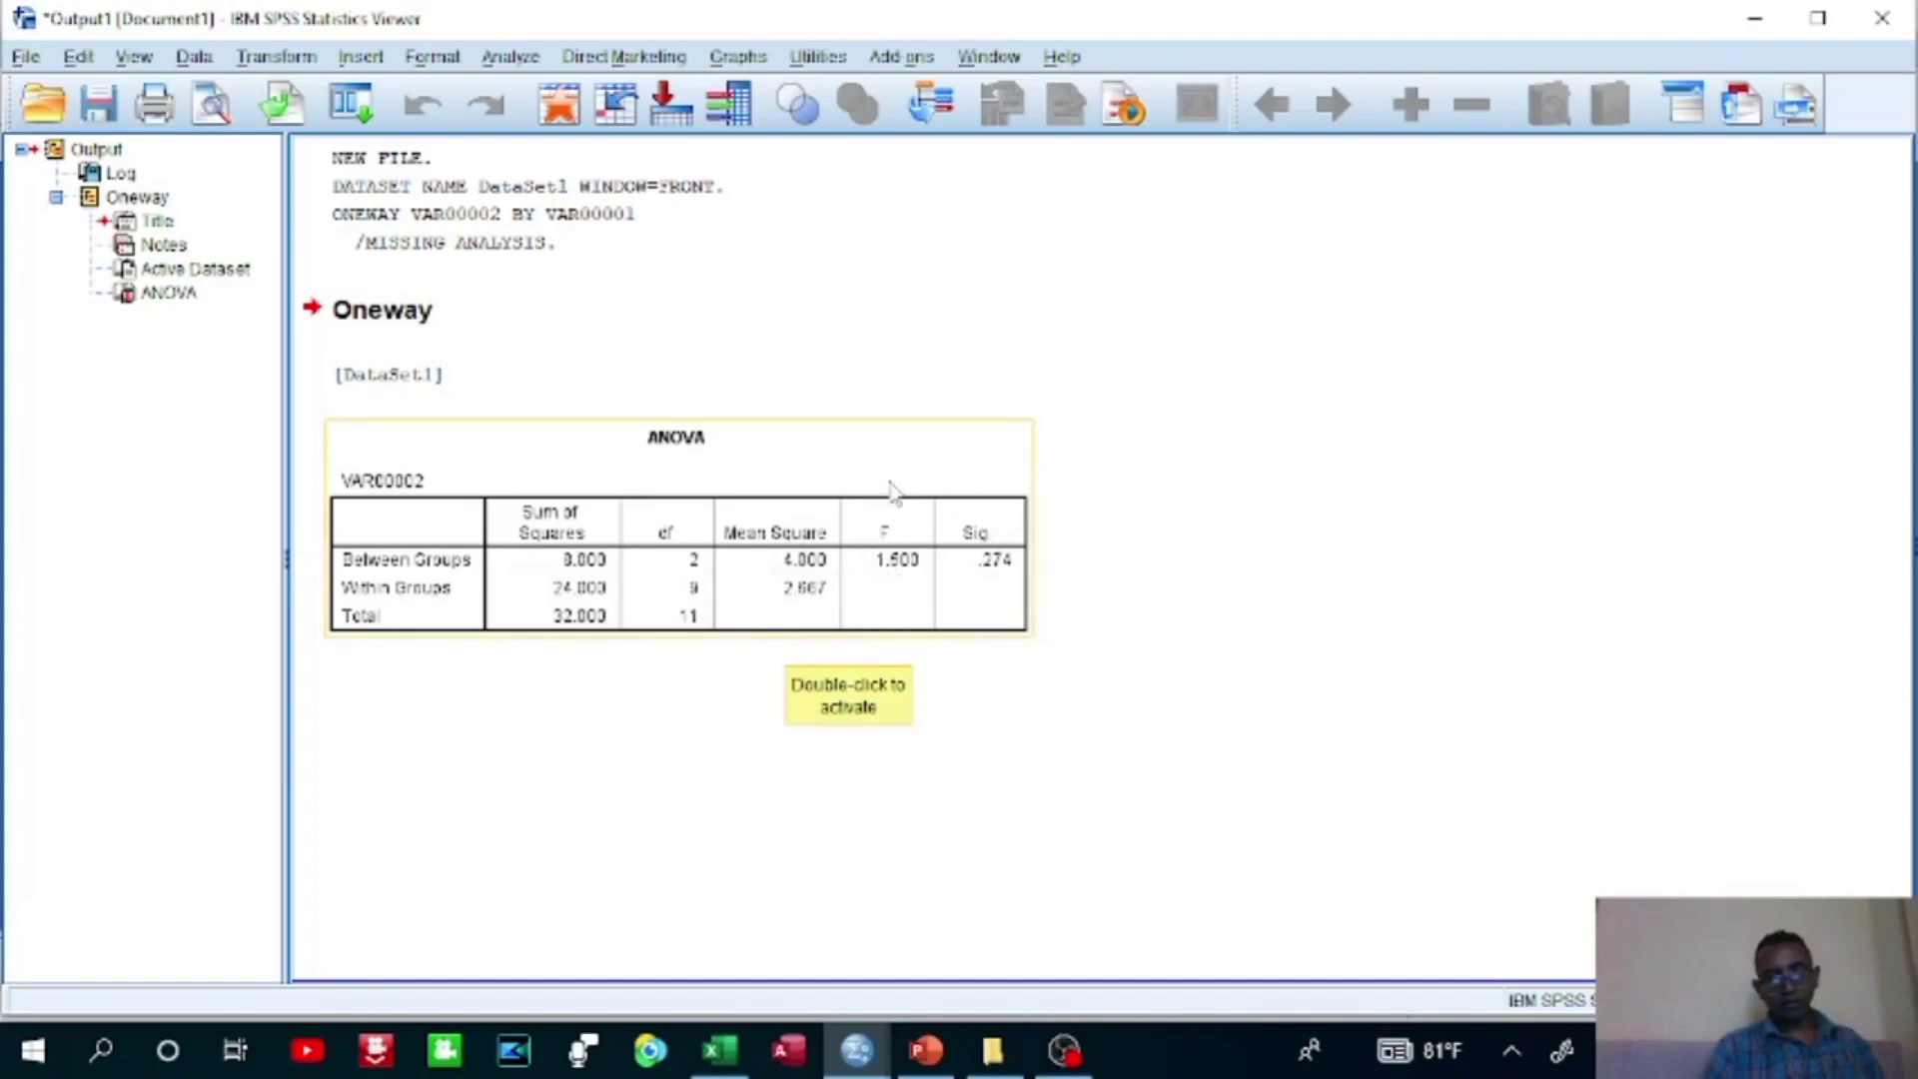
pyautogui.click(721, 1050)
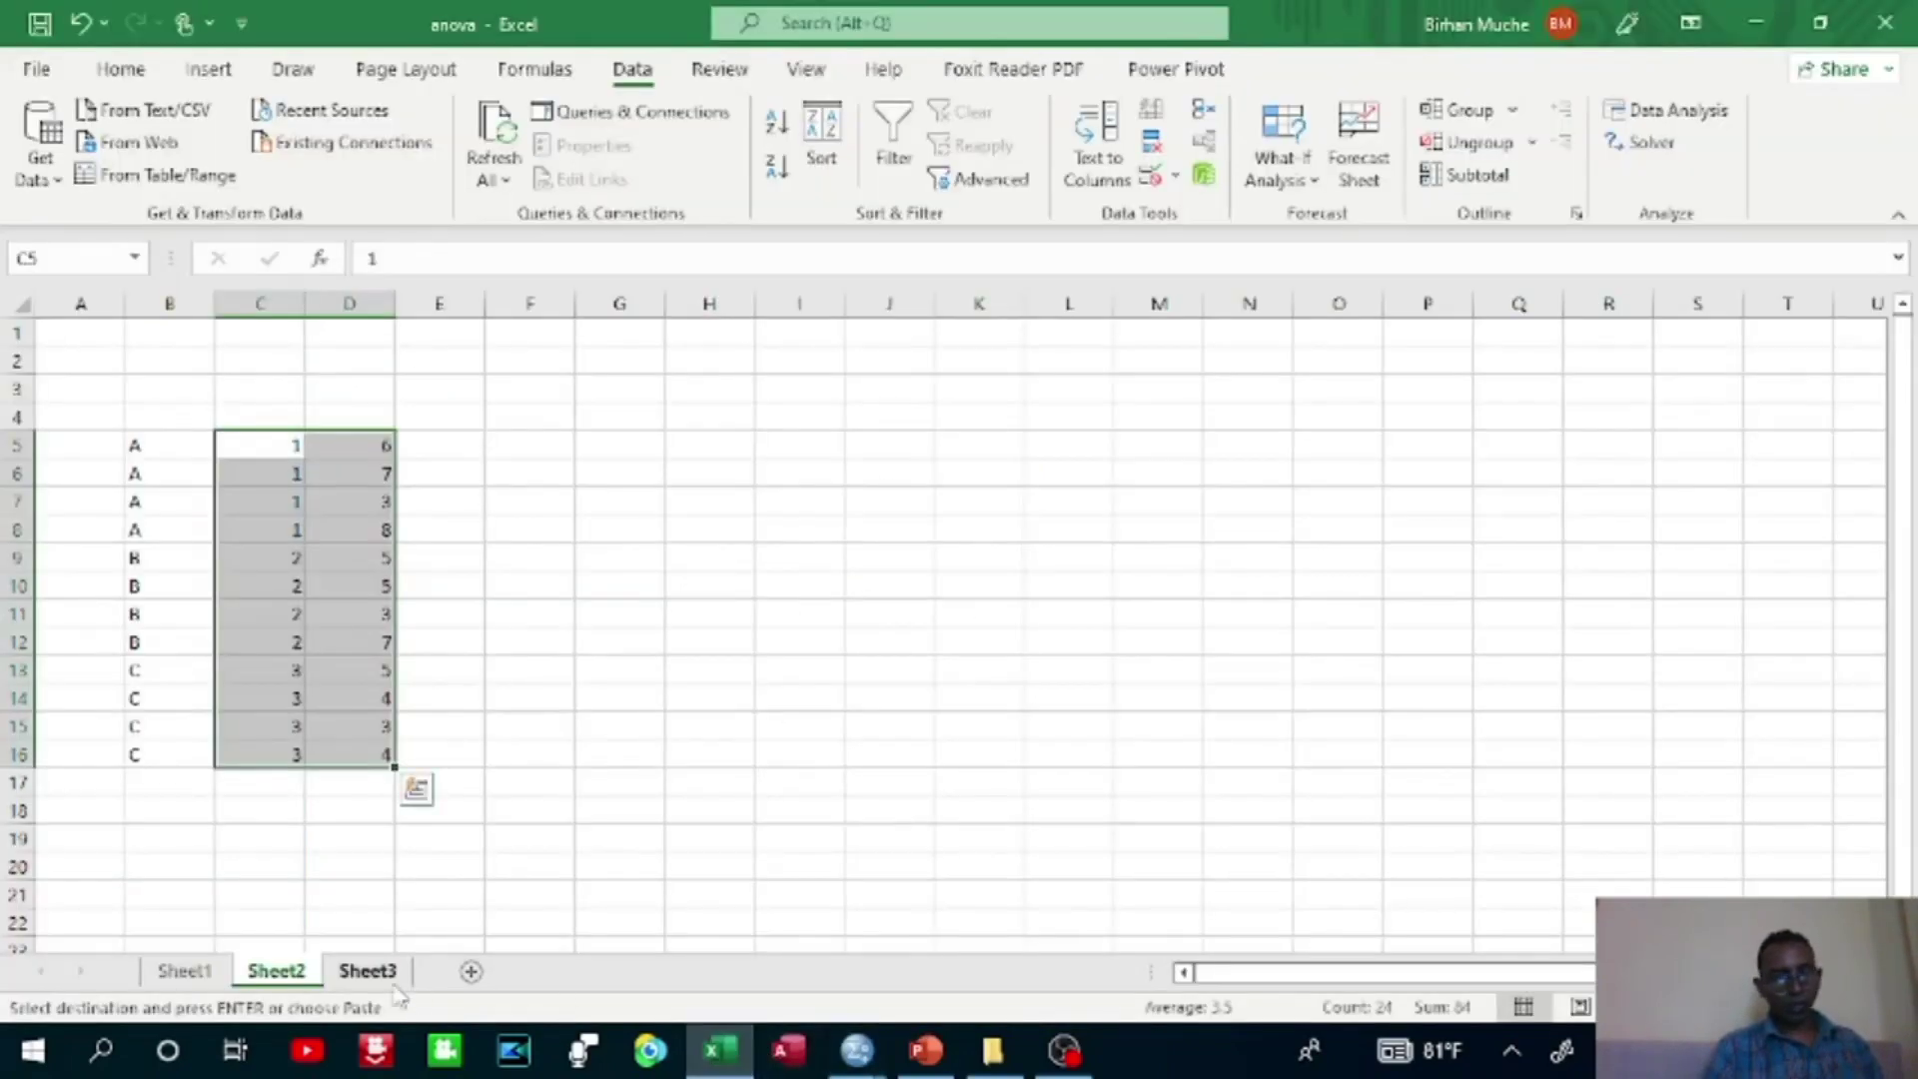
# Show Excel's single-factor ANOVA output on Sheet3, with F 1.5 and P-value 0.274016.
pyautogui.click(367, 971)
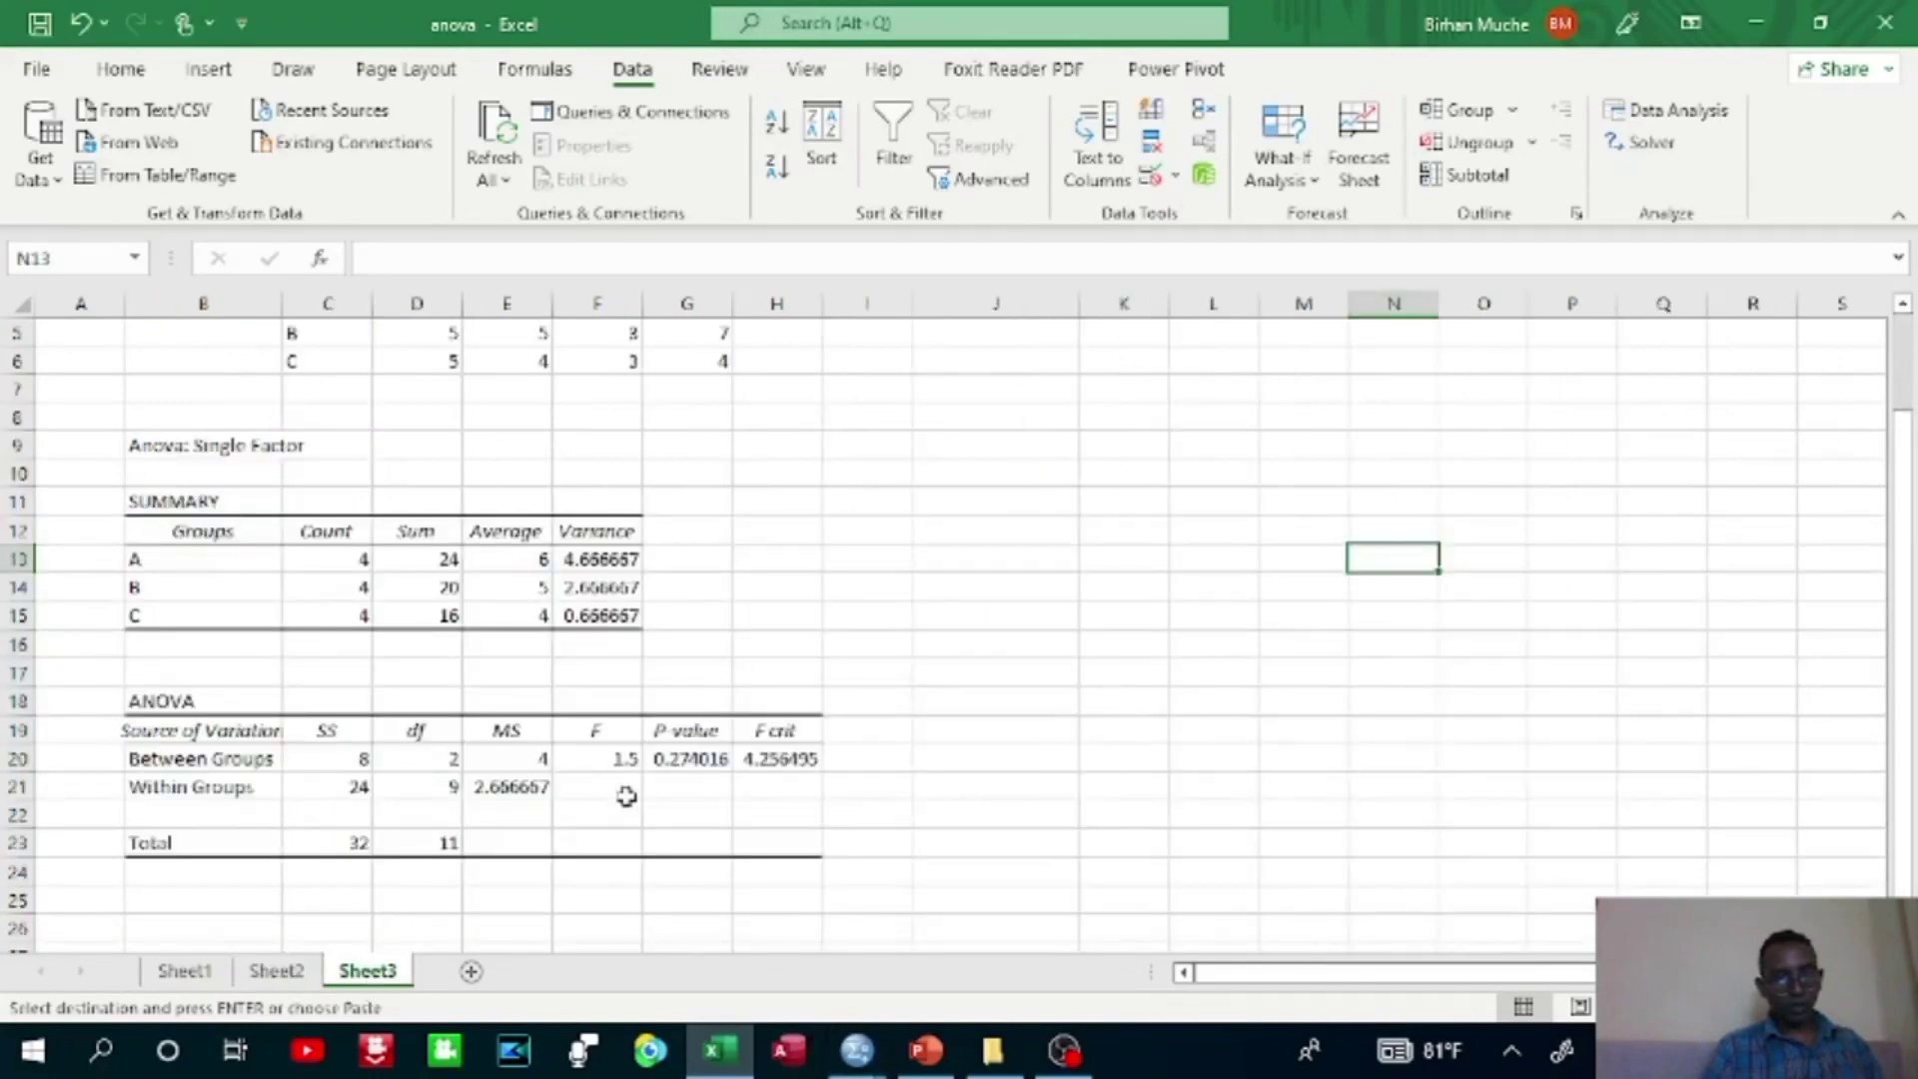
pyautogui.moveTo(734, 1069)
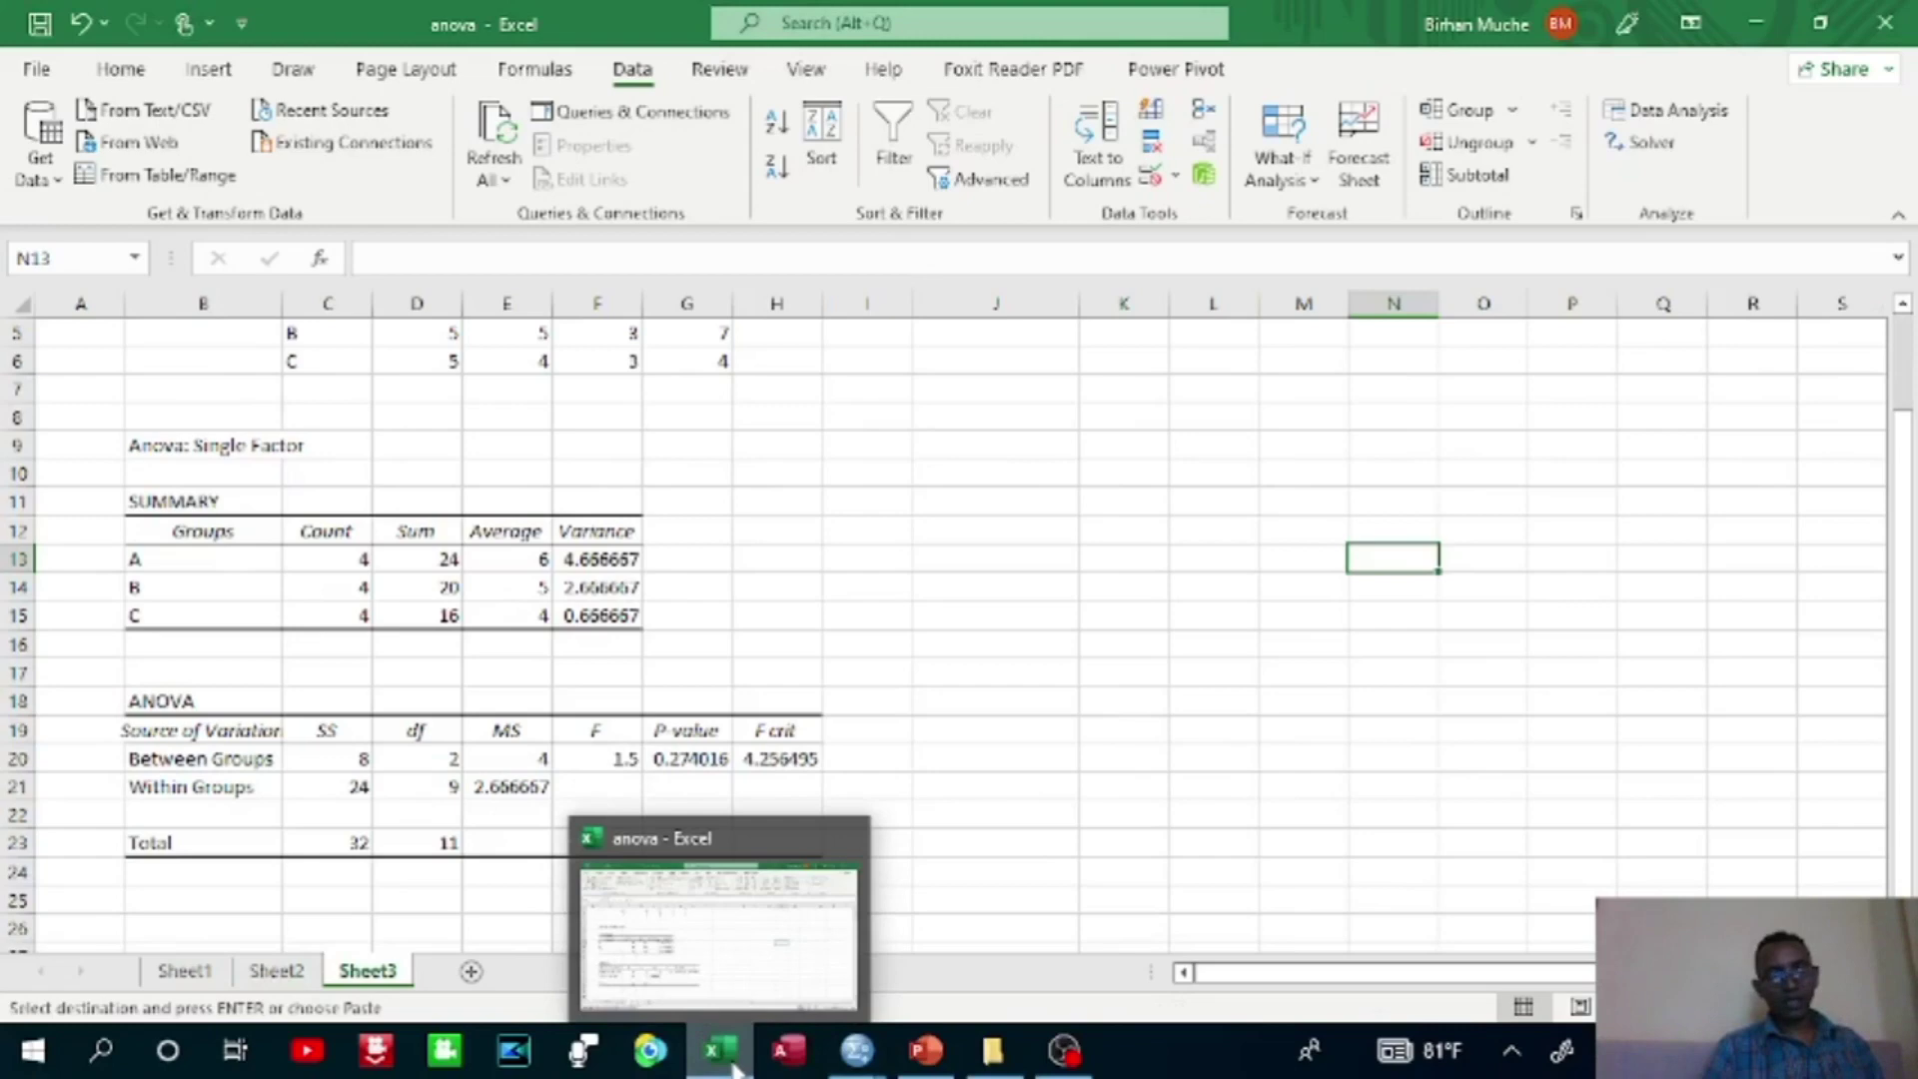
pyautogui.moveTo(858, 1061)
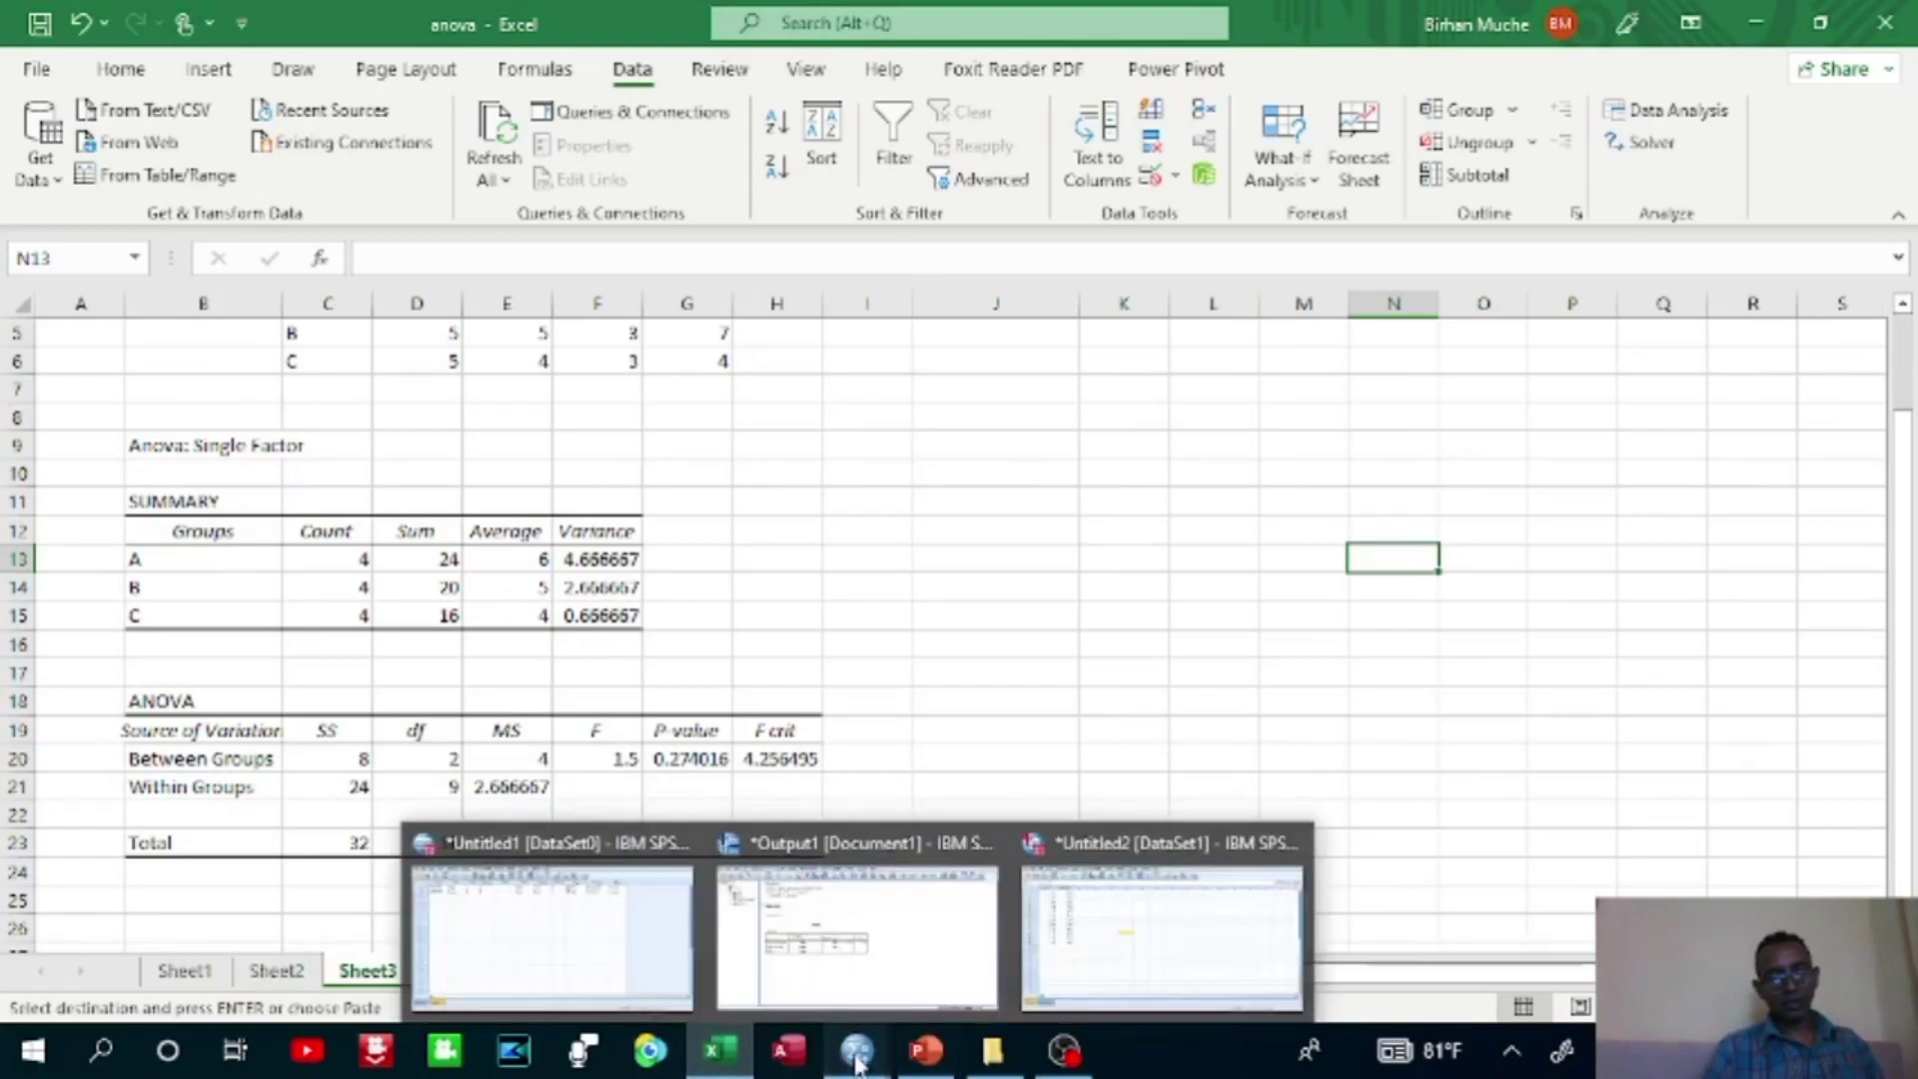
# Bring the SPSS Untitled2 window, then the Output1 Viewer with the ANOVA table, to the front.
pyautogui.click(1129, 921)
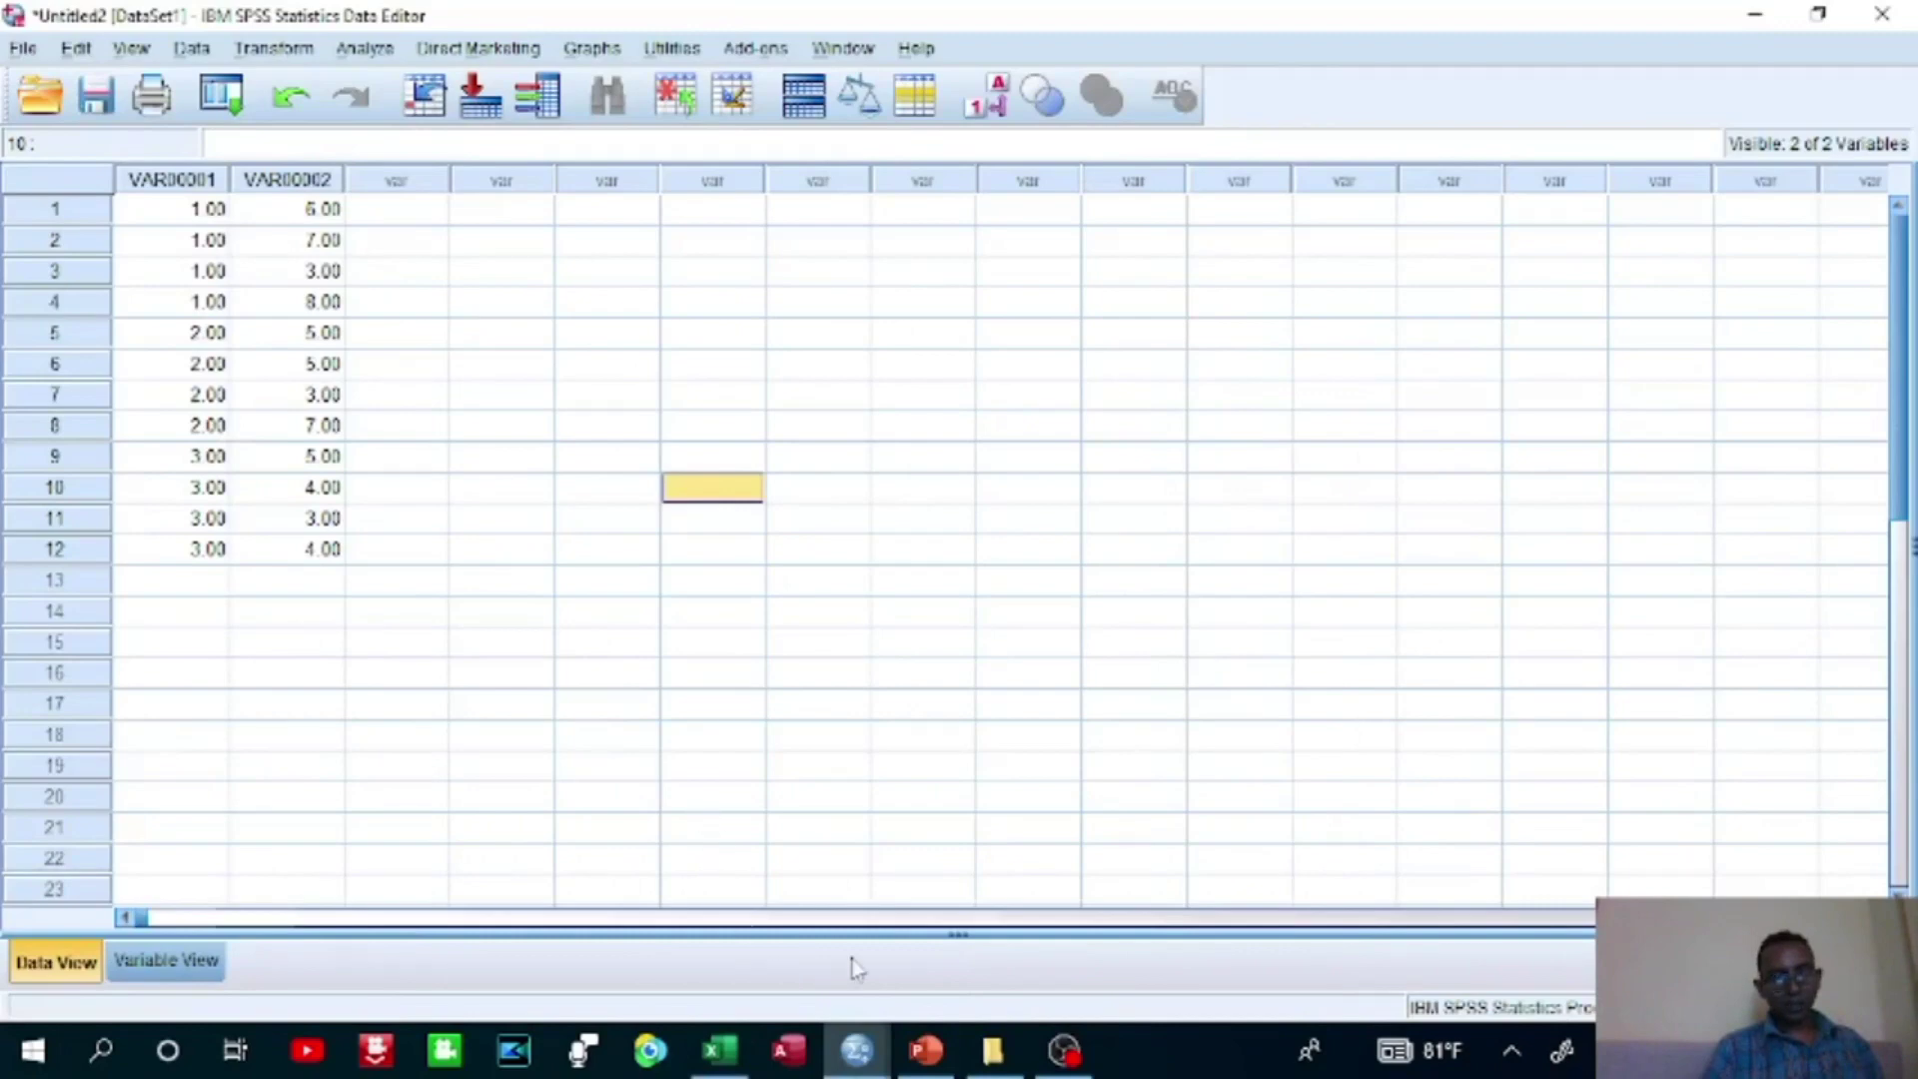
pyautogui.moveTo(857, 1061)
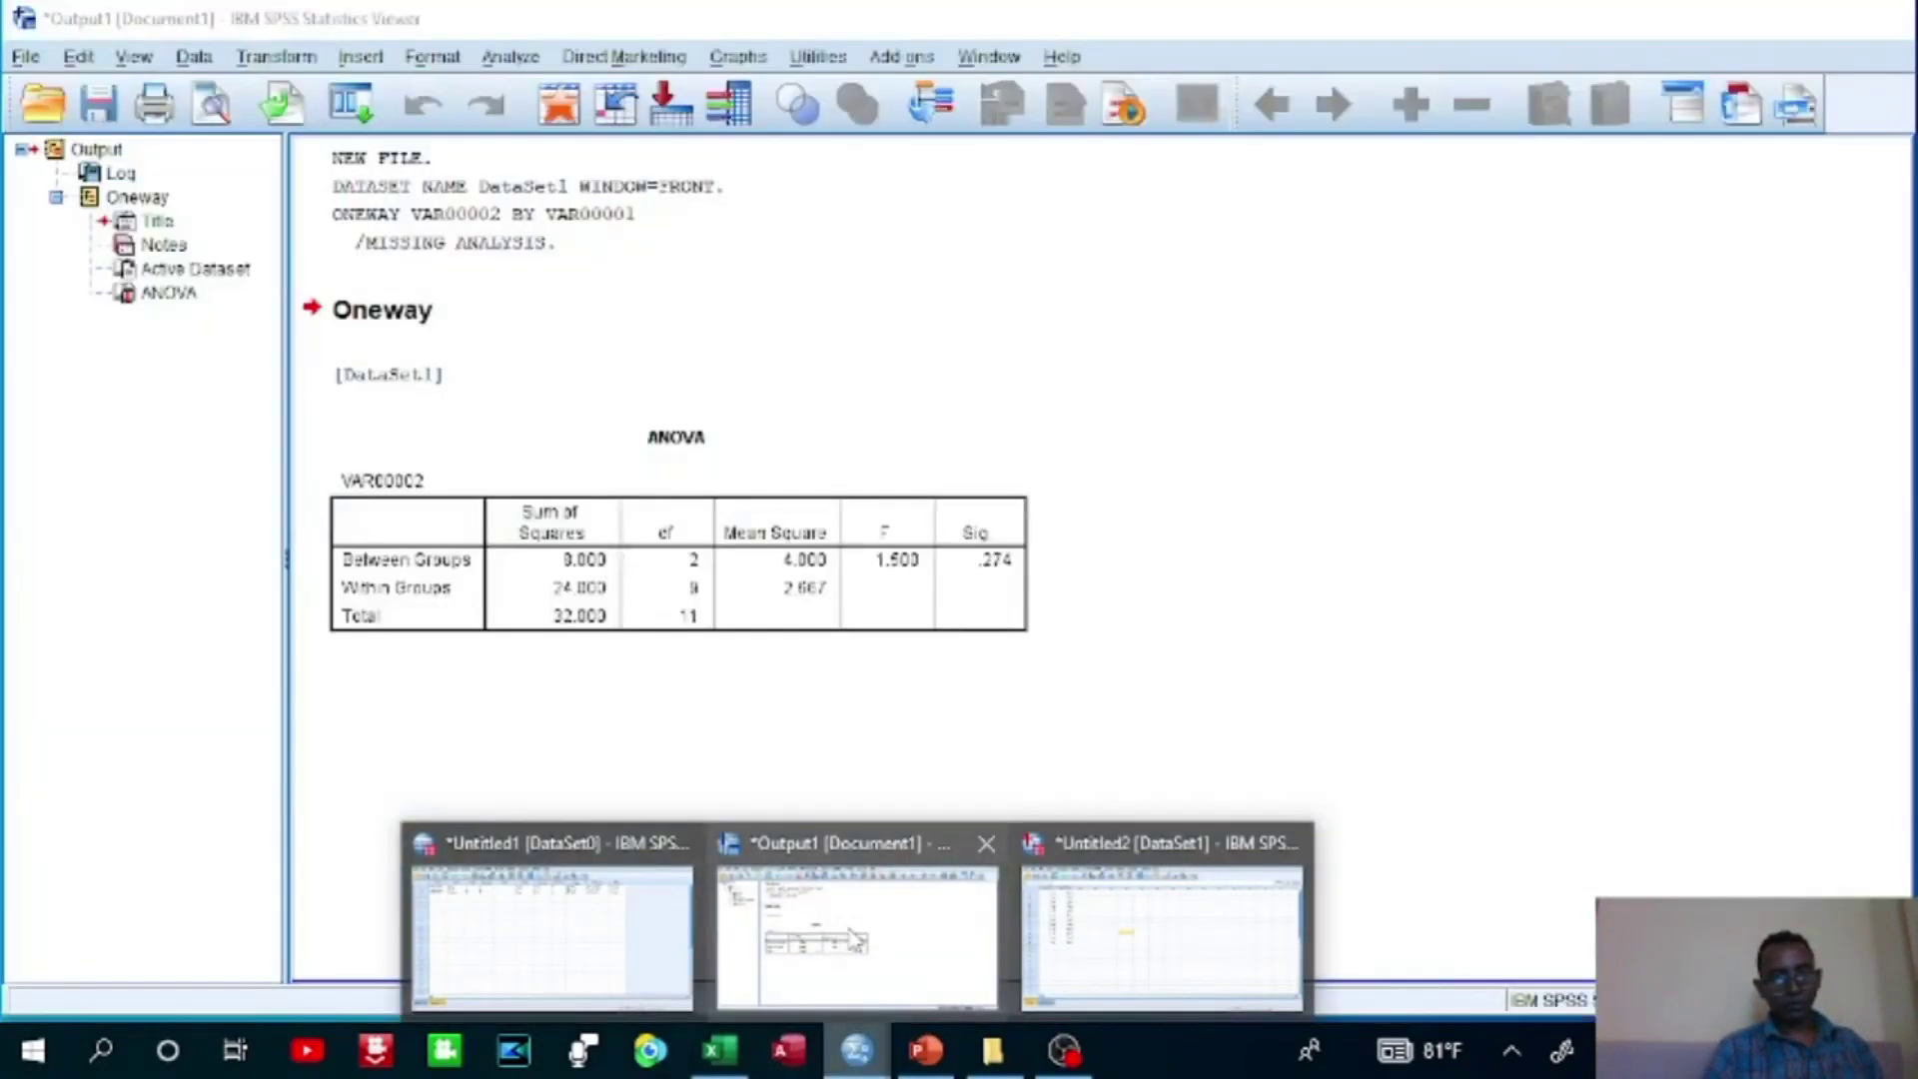
pyautogui.click(864, 929)
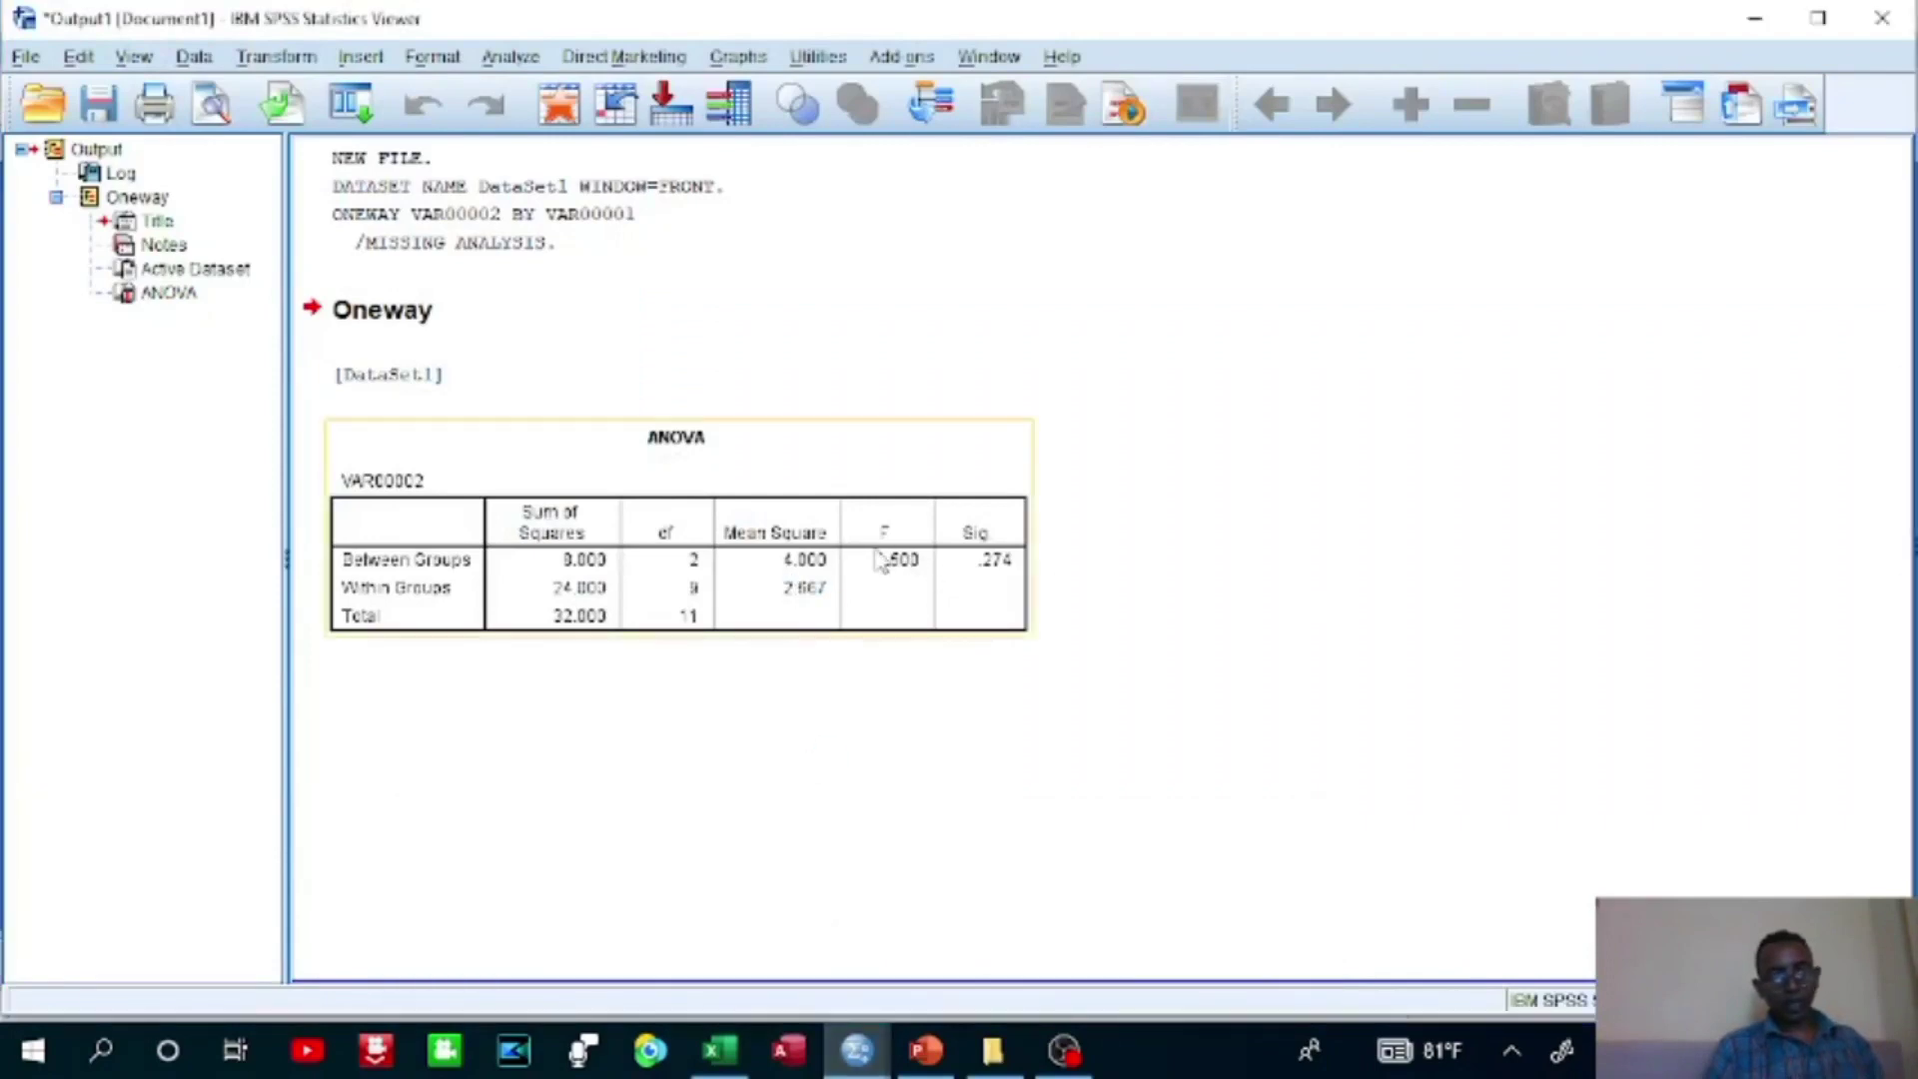